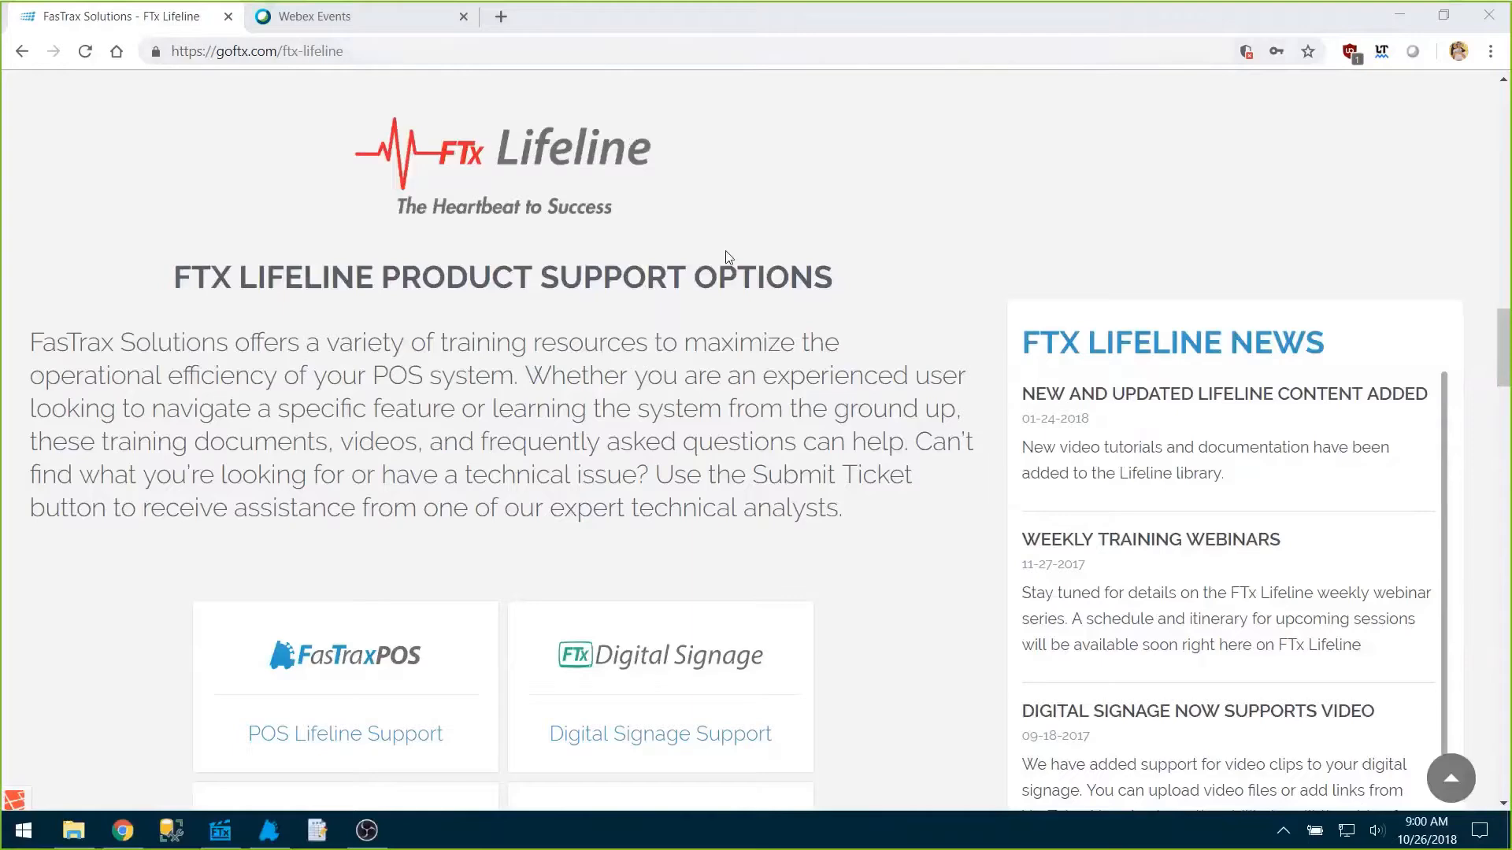
# Open the webinars page from the FTx Lifeline support options and look through the recorded and upcoming training webinars.
pyautogui.scroll(-8, 726, 257)
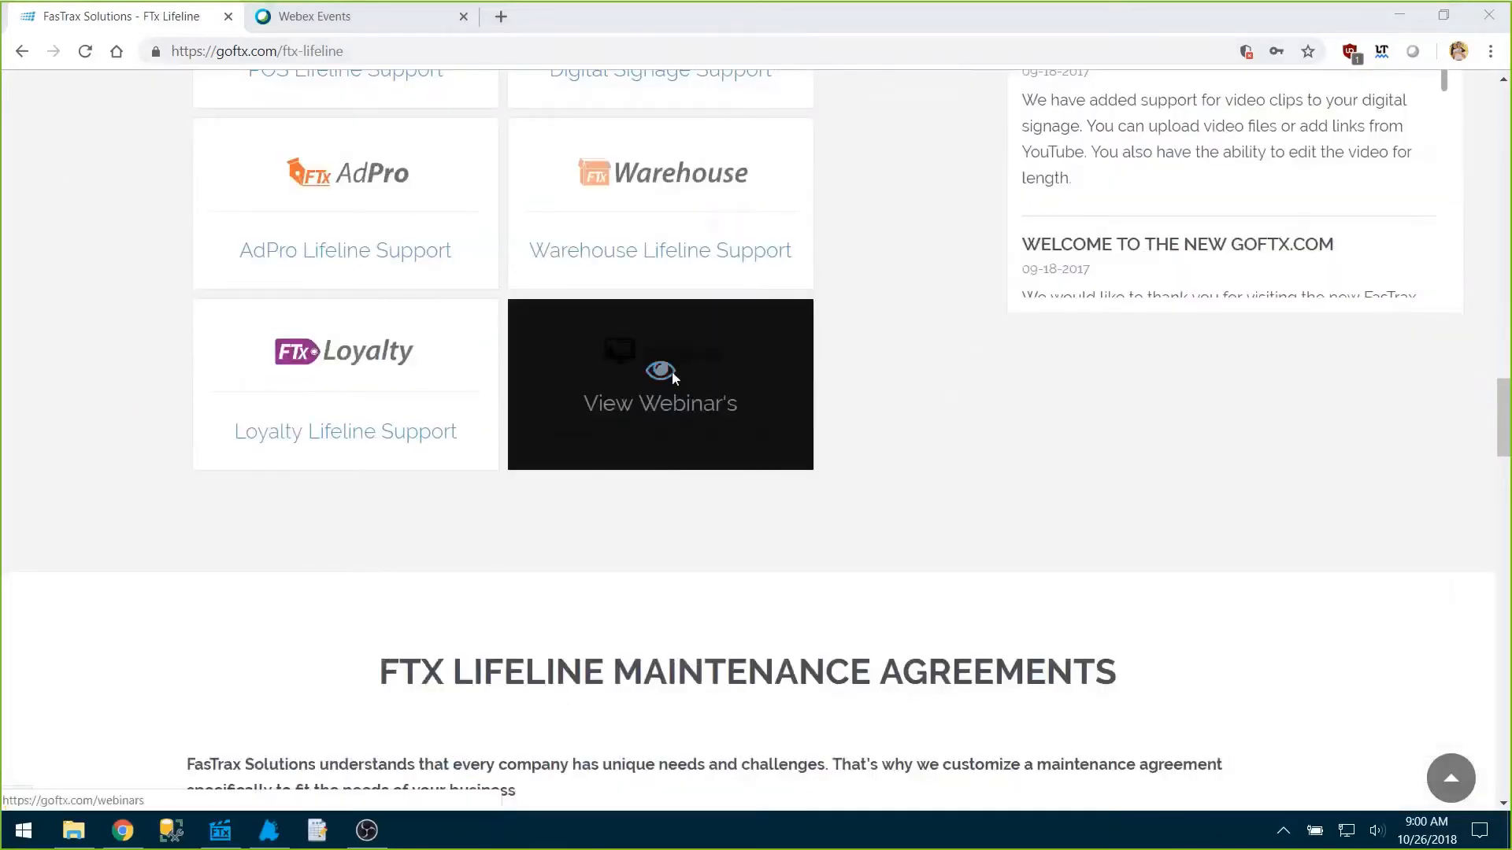
pyautogui.click(673, 375)
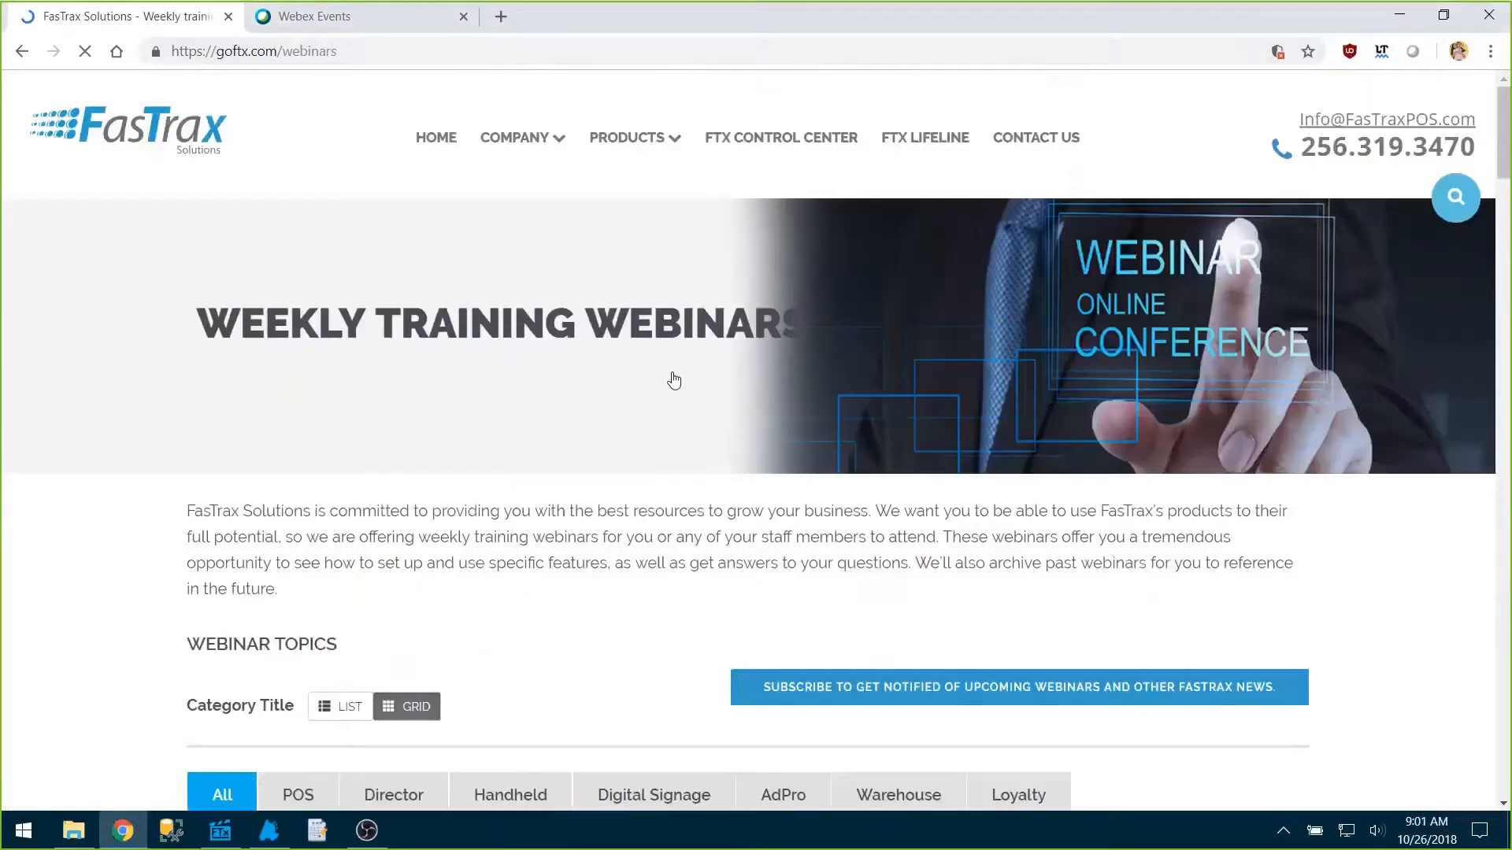
pyautogui.scroll(-12, 712, 386)
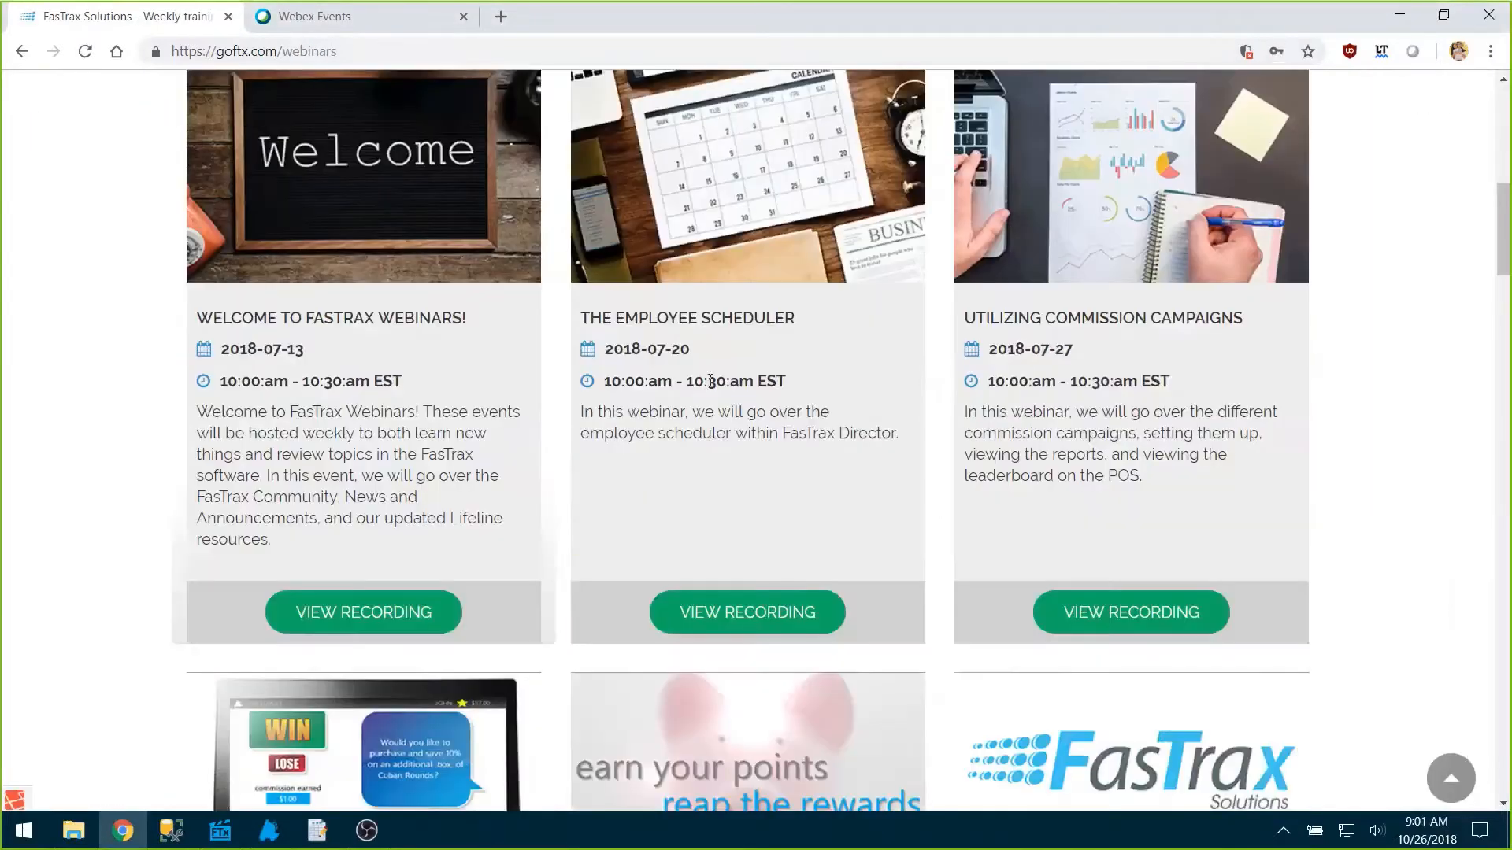
pyautogui.scroll(-17, 710, 380)
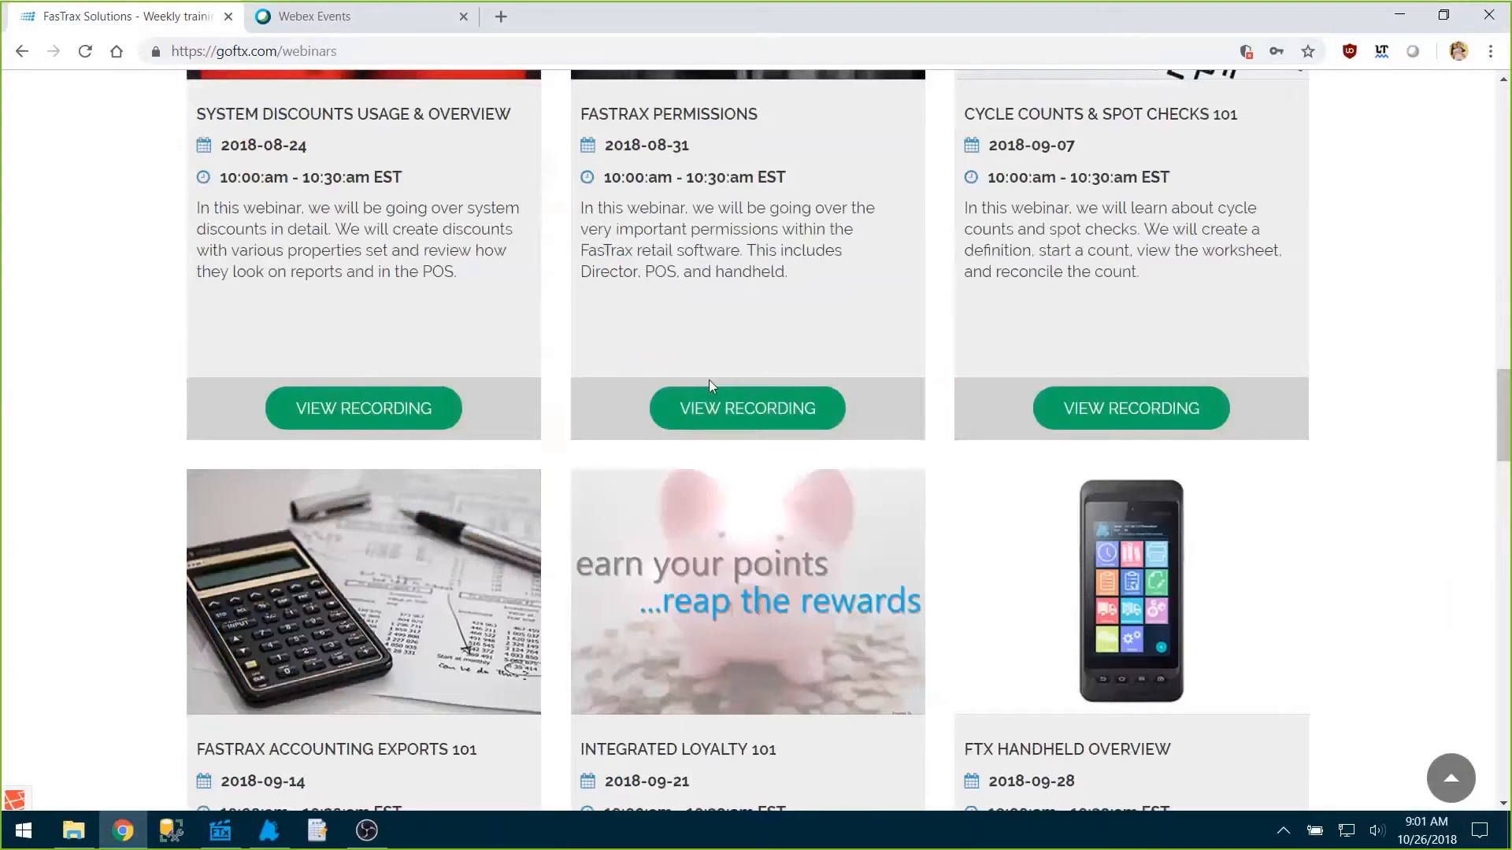
pyautogui.scroll(-1, 708, 385)
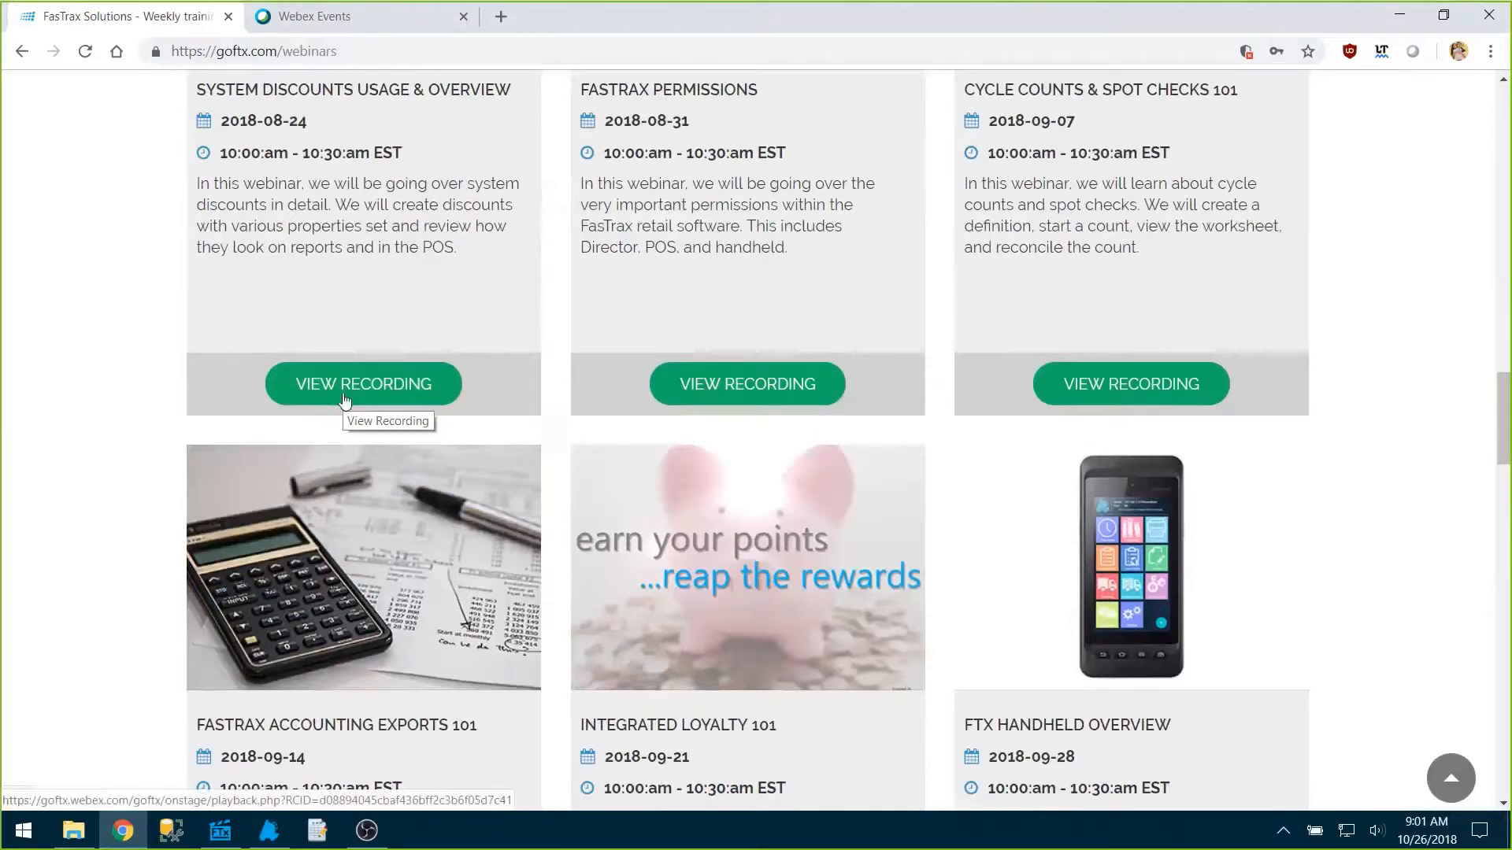
pyautogui.scroll(3, 501, 409)
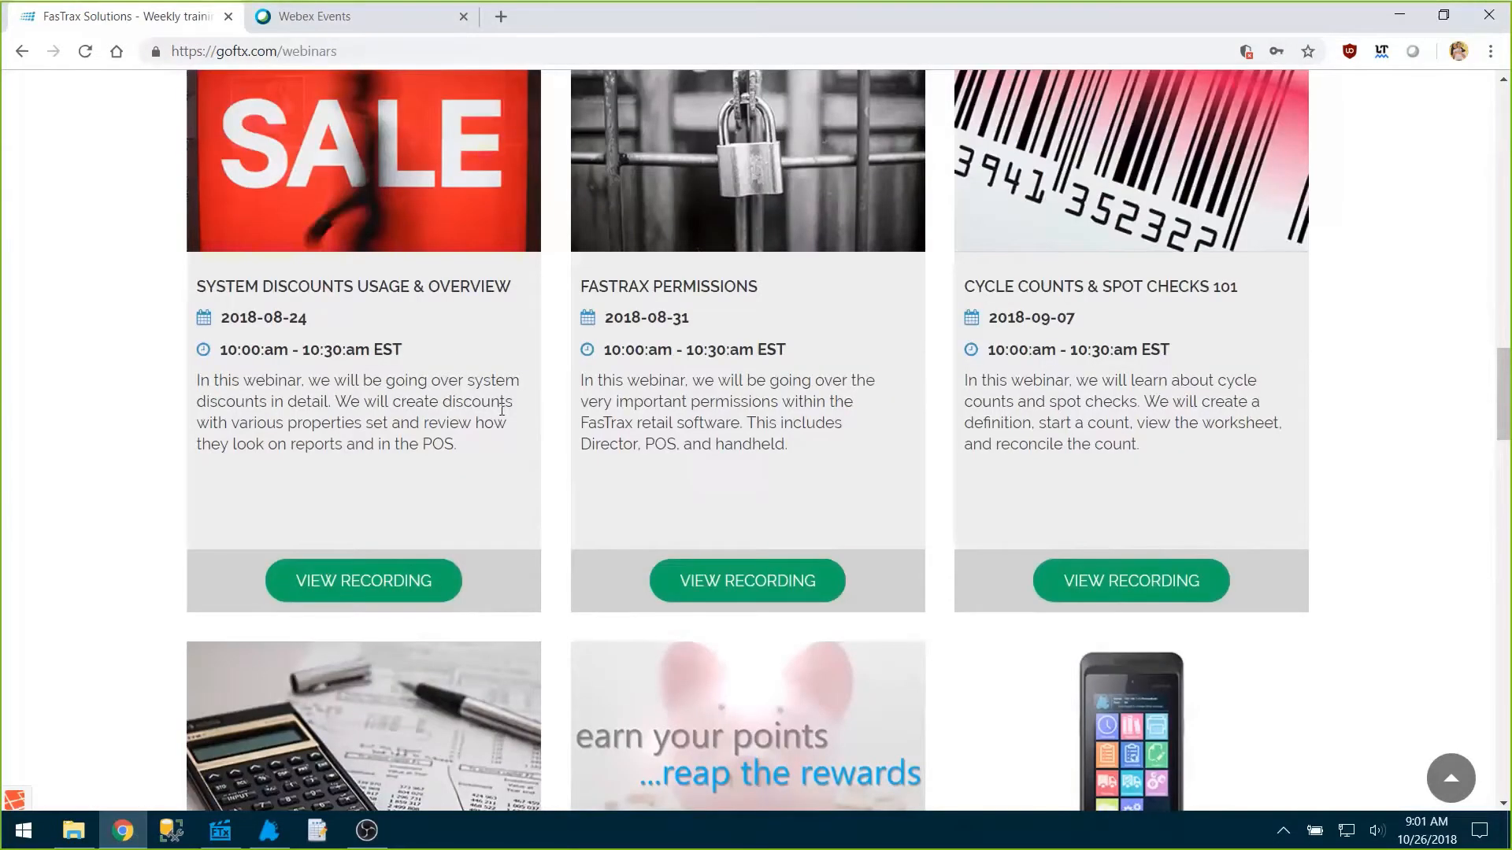
pyautogui.scroll(-18, 502, 409)
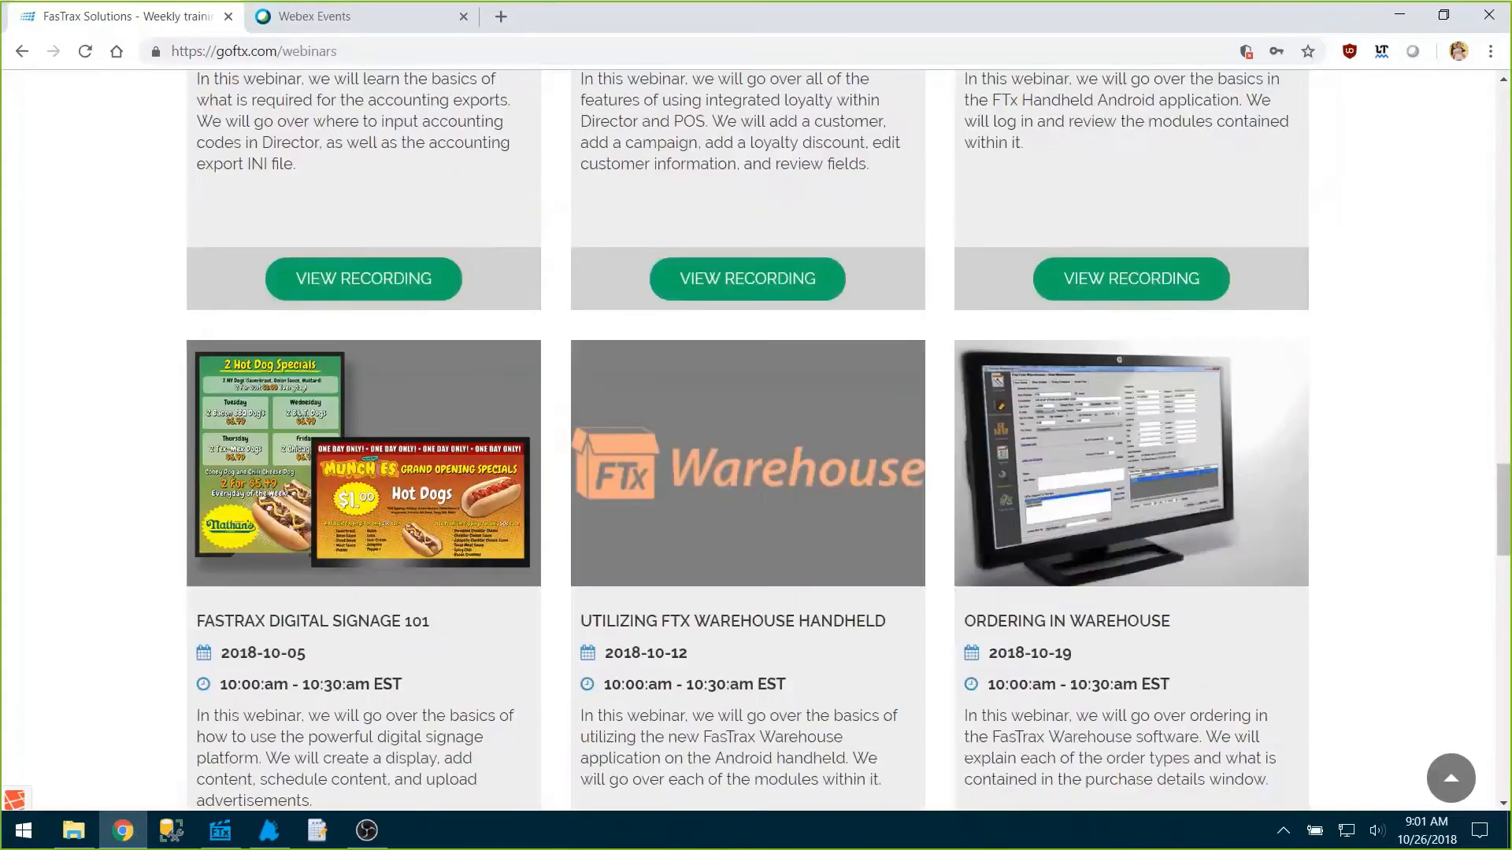
pyautogui.scroll(-10, 501, 409)
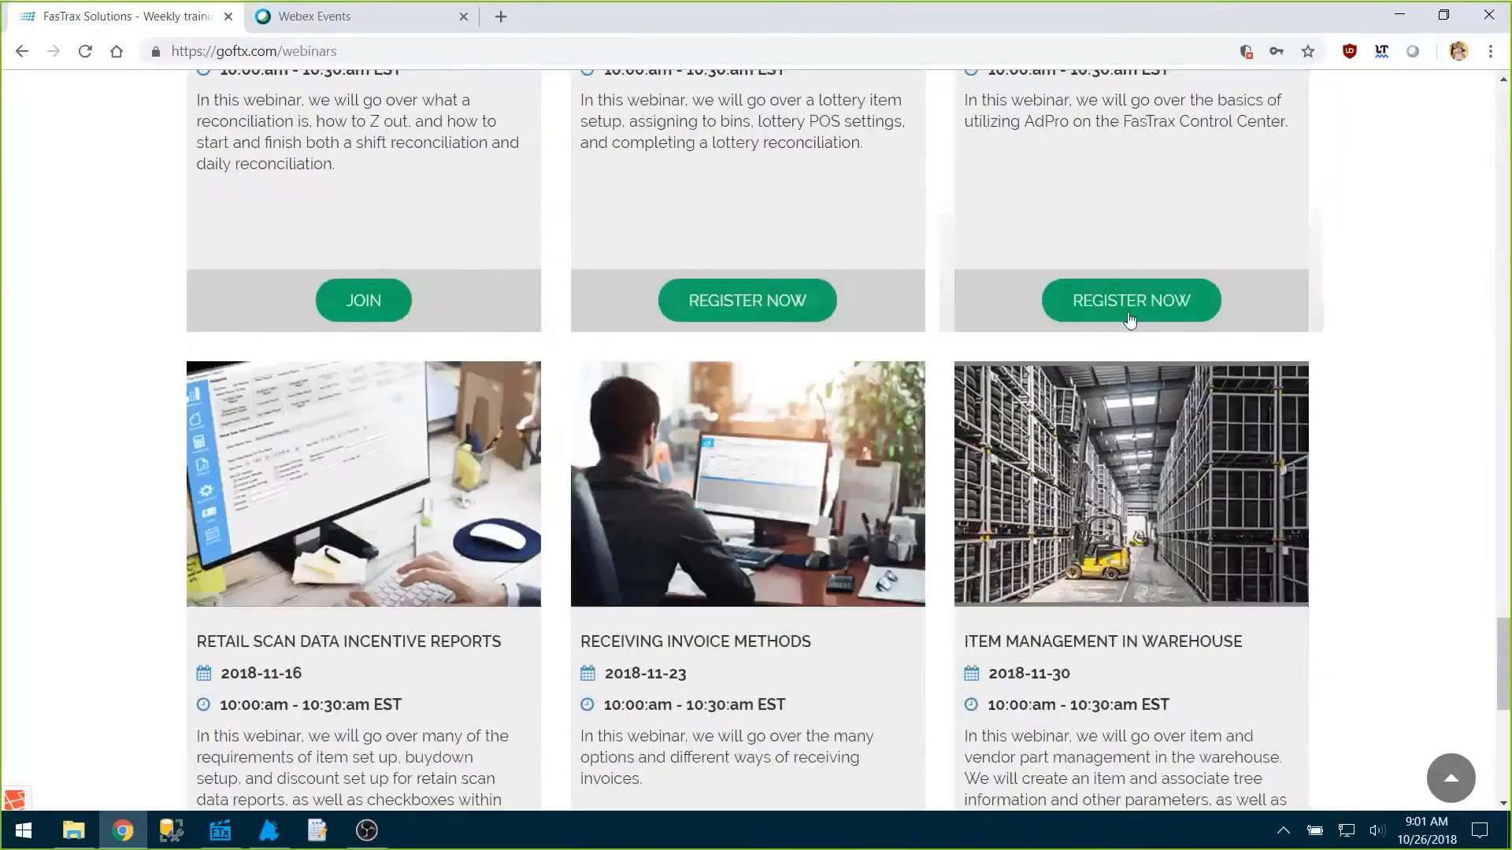
pyautogui.scroll(-6, 1002, 608)
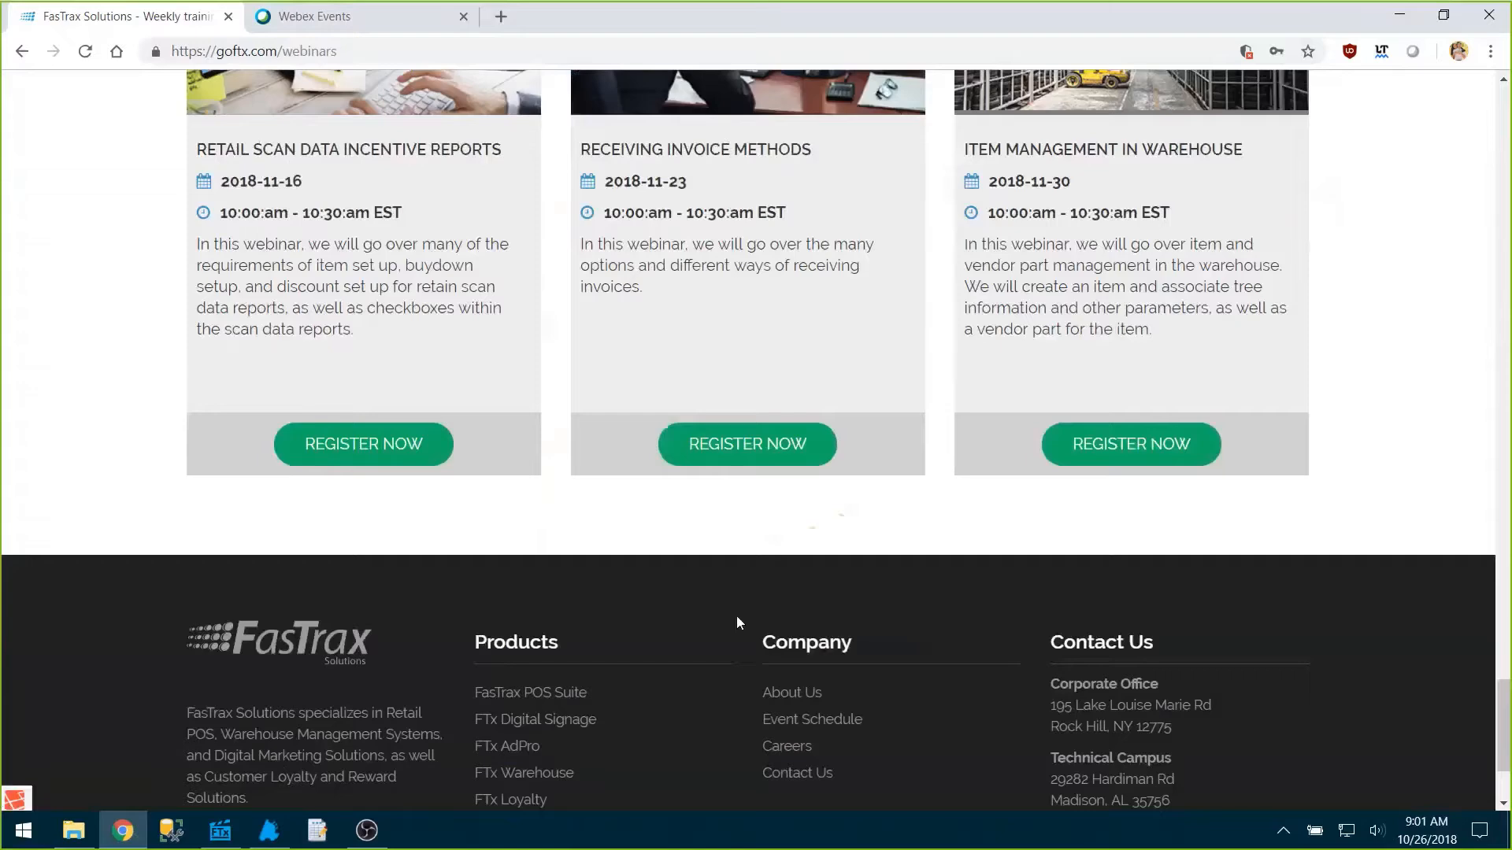
pyautogui.scroll(20, 737, 622)
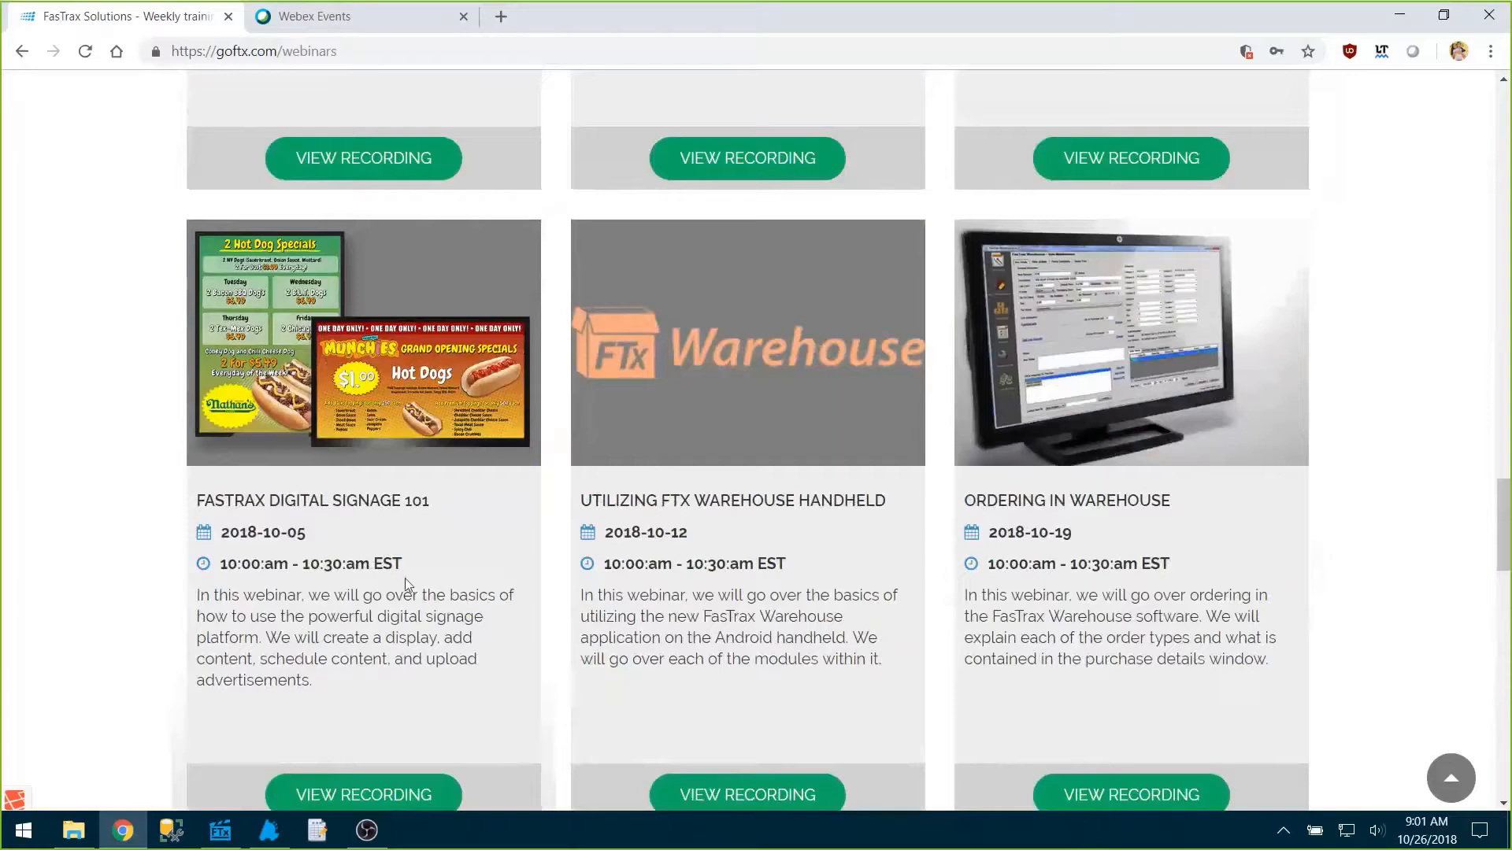
# Switch to FasTrax Director and open the employee list in the Maintenance section.
pyautogui.click(222, 831)
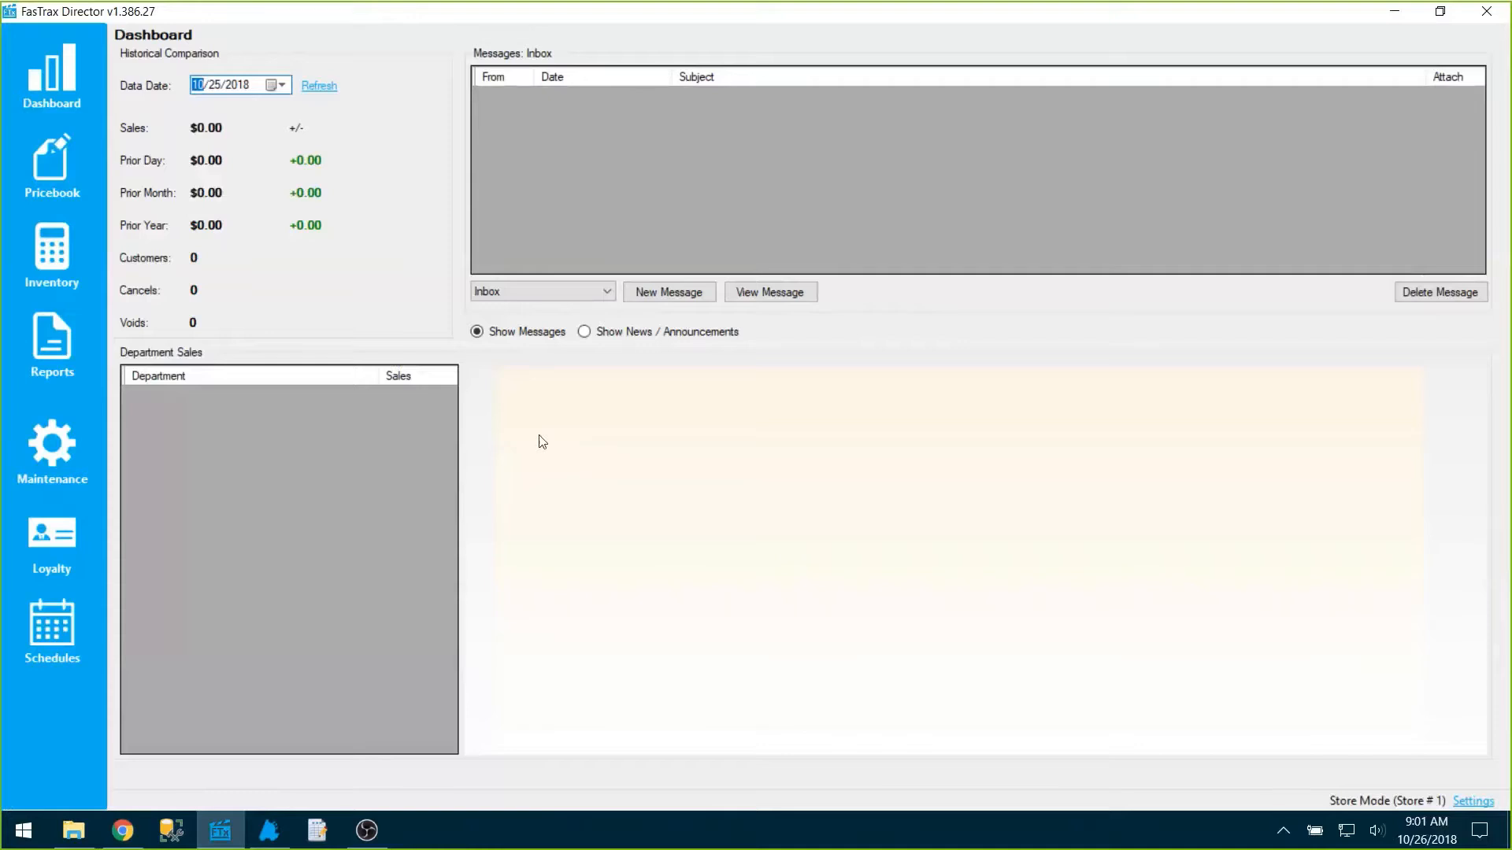
pyautogui.click(53, 437)
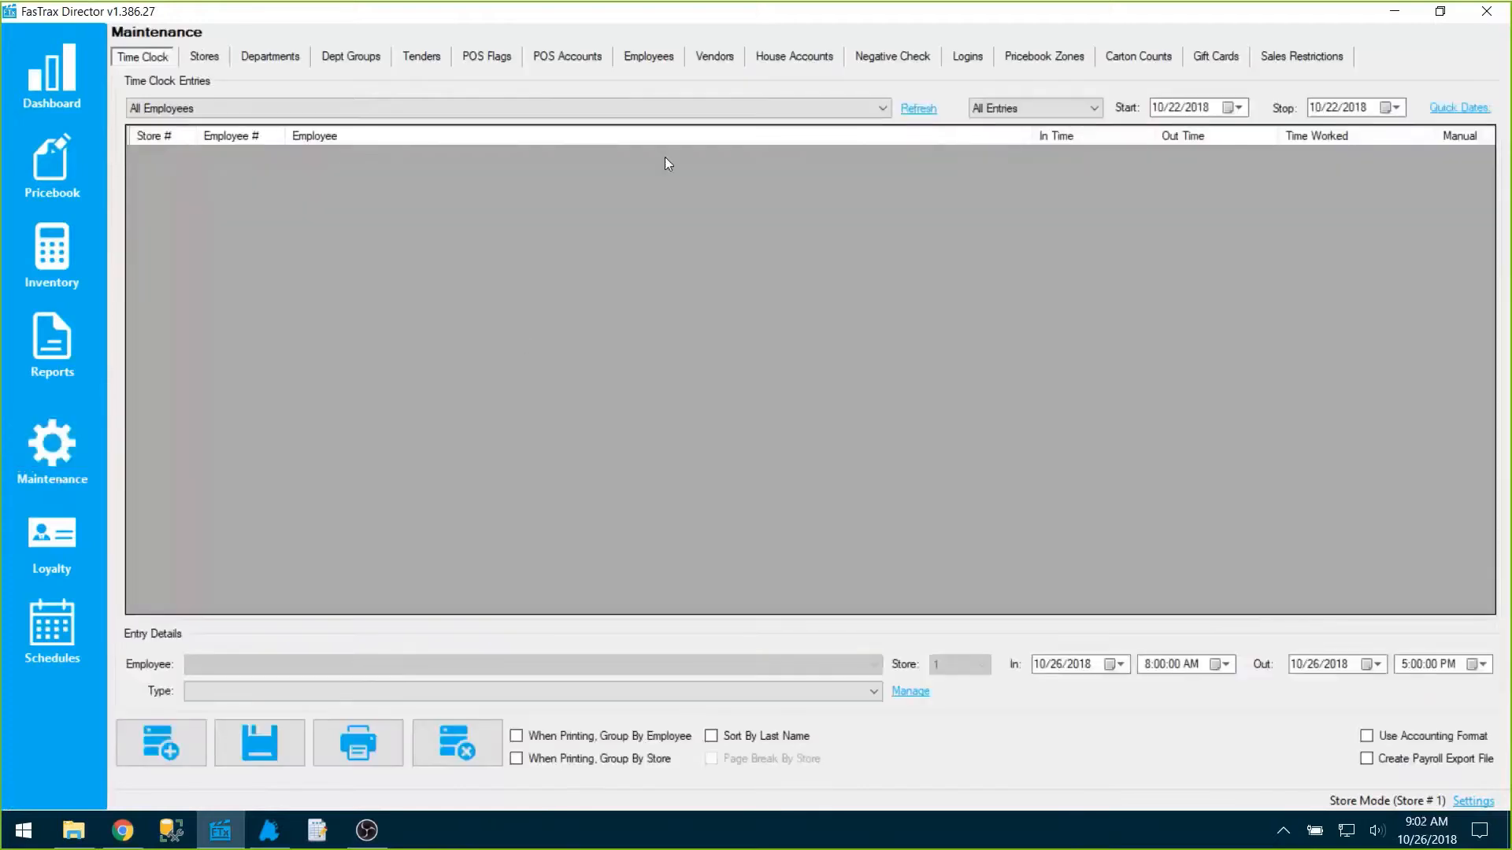
pyautogui.click(649, 57)
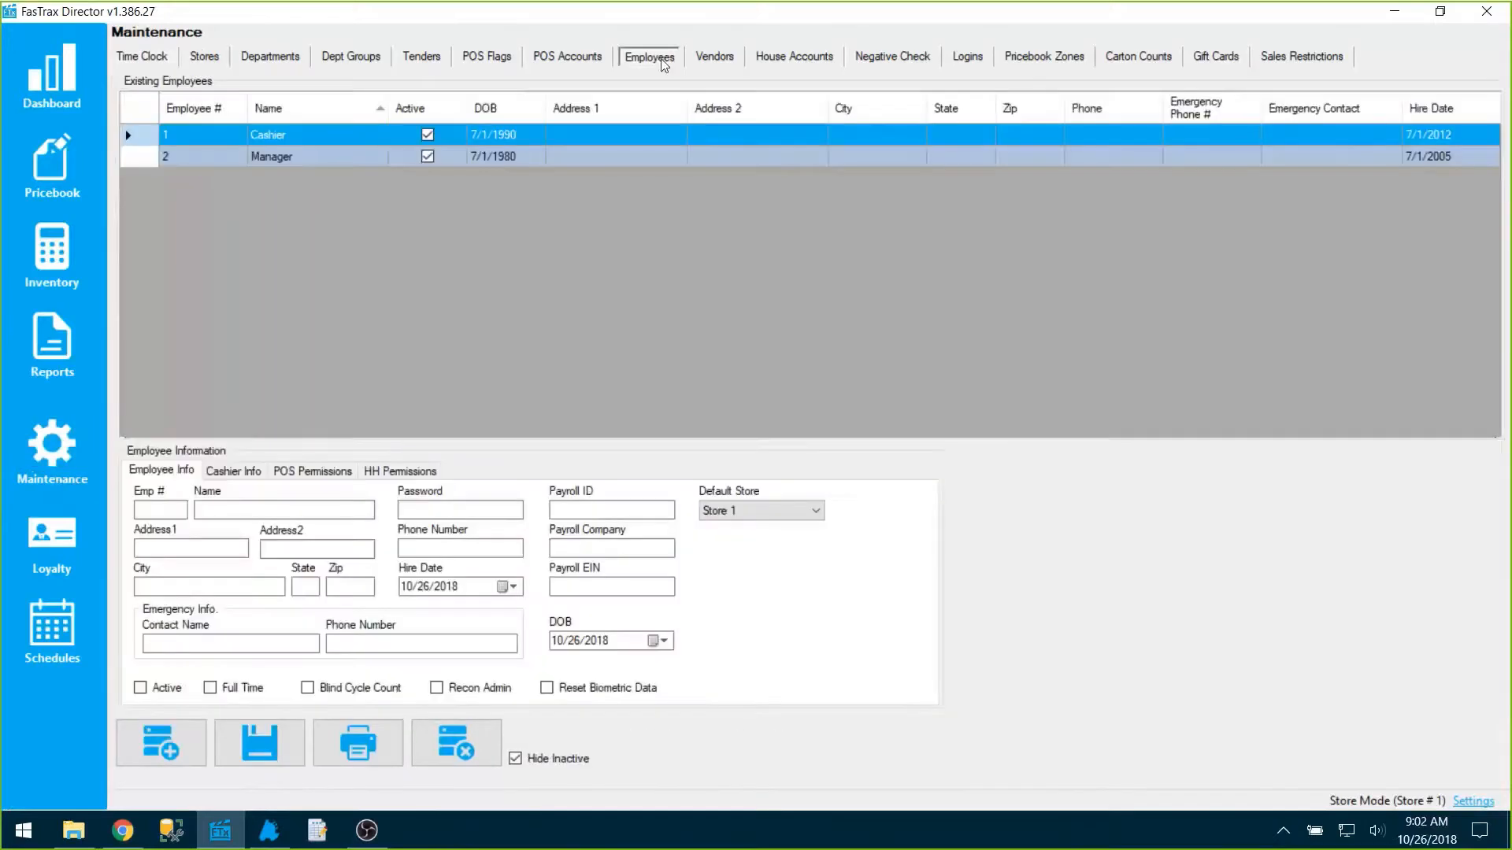
# Compare the employee information of Cashier and Manager, checking the Recon Admin setting on each.
pyautogui.click(288, 157)
pyautogui.click(301, 138)
pyautogui.click(289, 158)
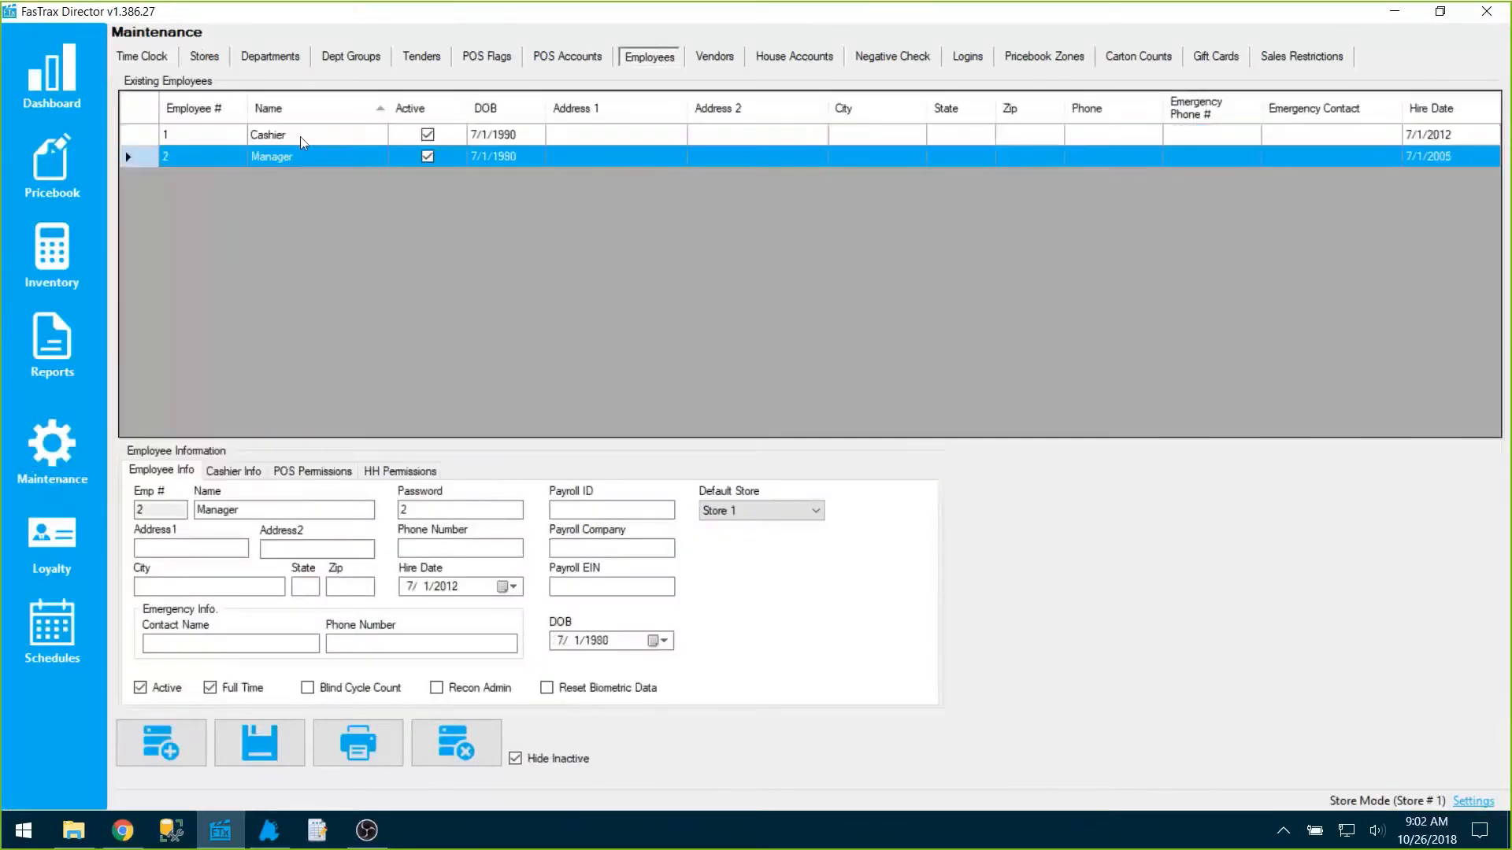
pyautogui.click(303, 140)
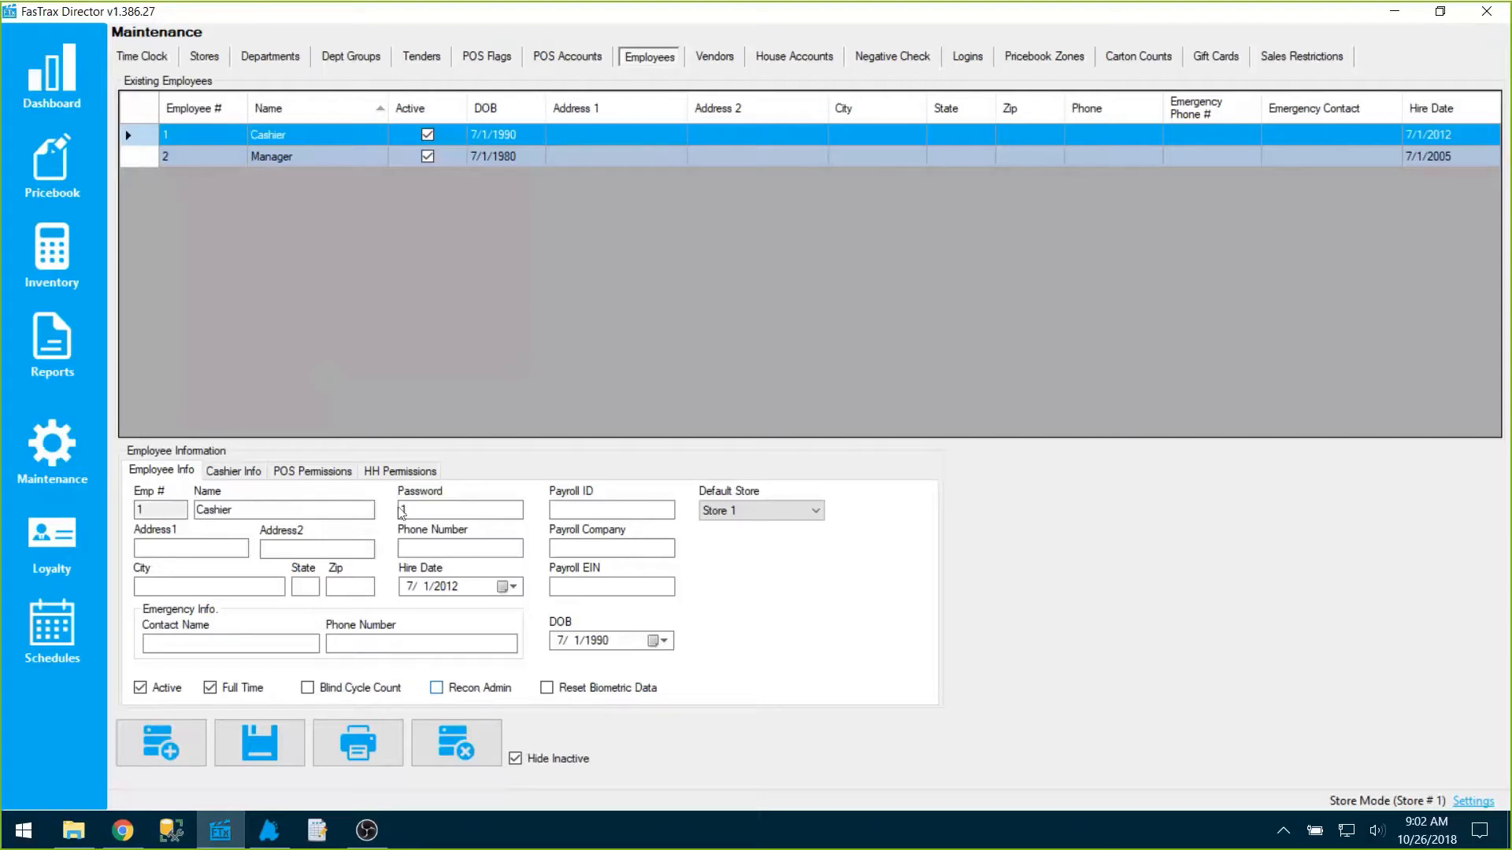
pyautogui.click(298, 157)
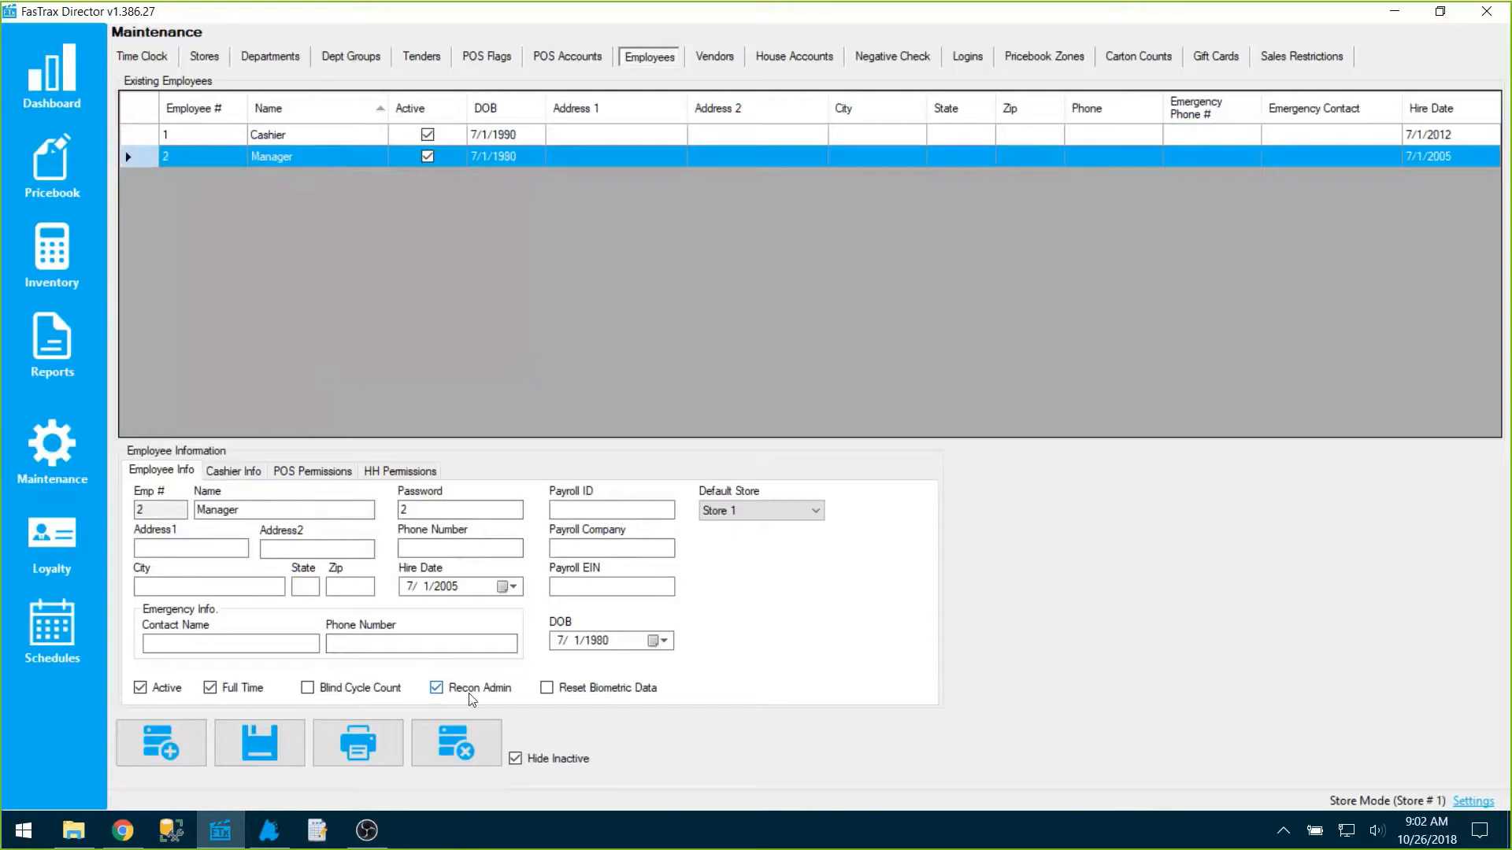
# Review the Shift Recon and Daily Recon POS permissions of the Manager and Cashier employees.
pyautogui.click(338, 476)
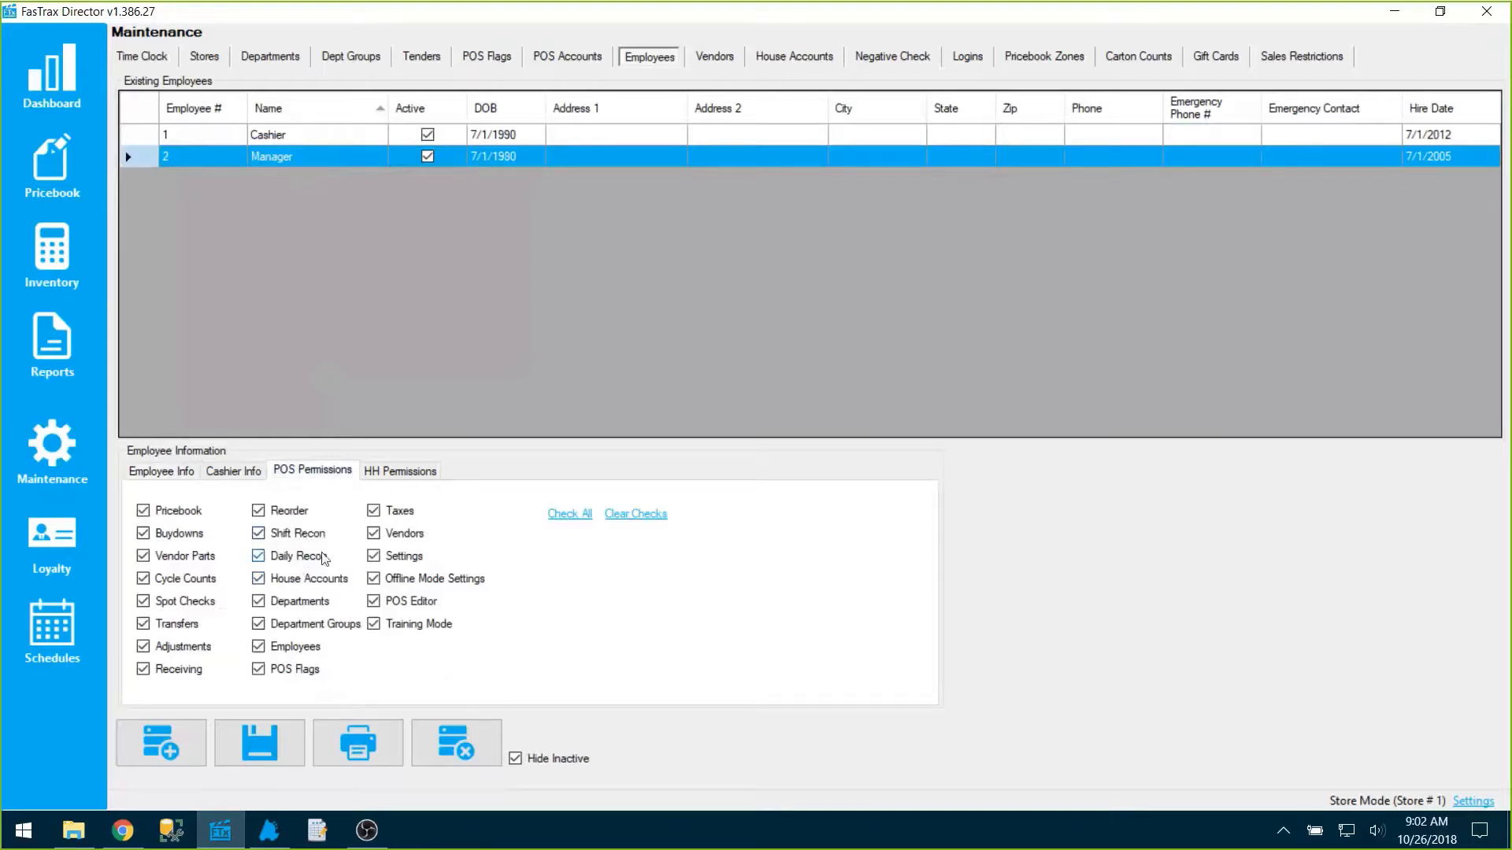
pyautogui.click(320, 139)
pyautogui.click(312, 470)
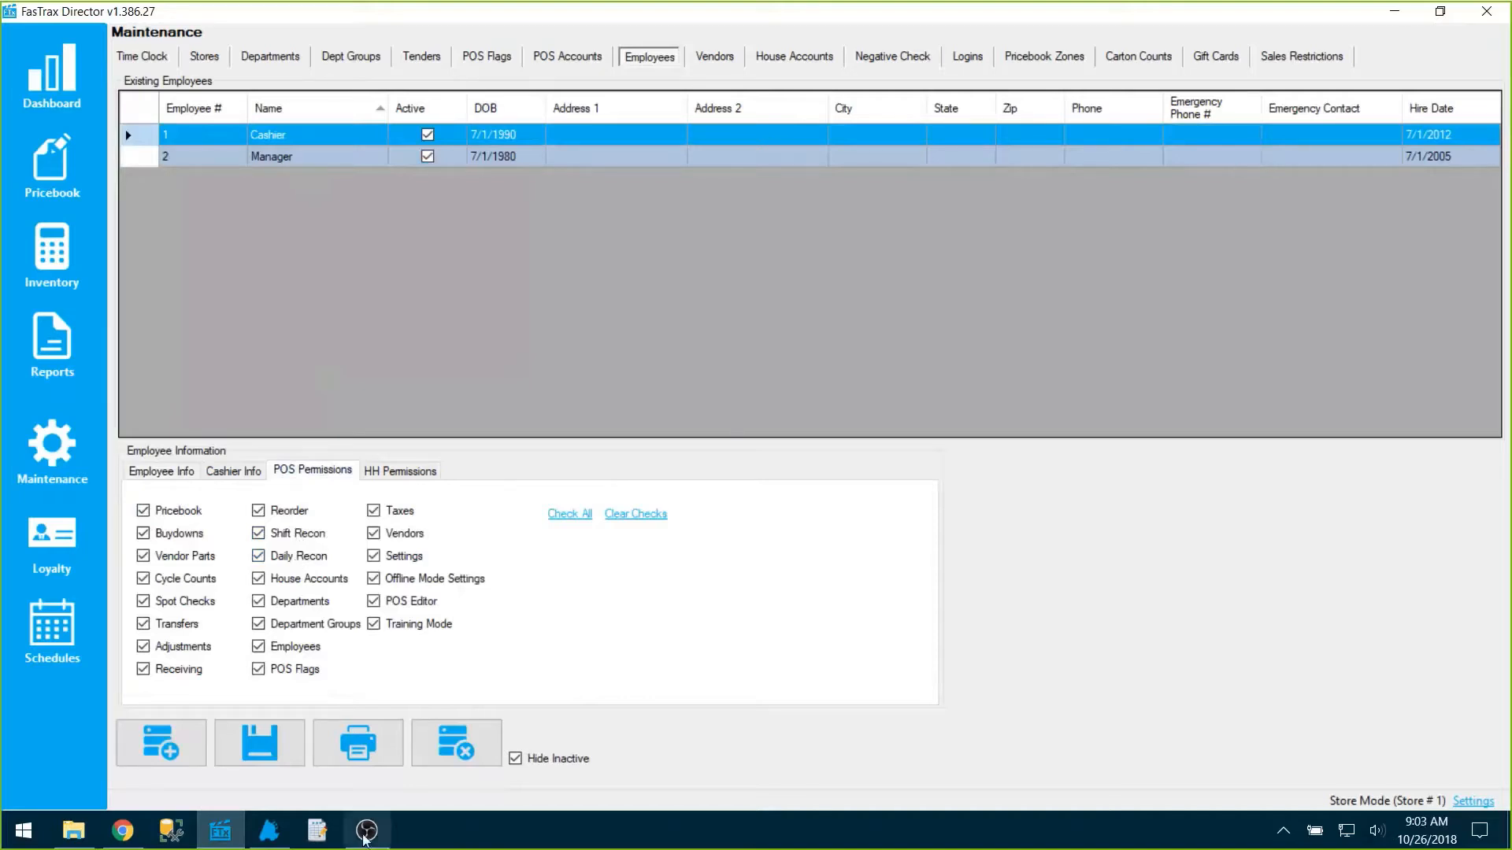
# Switch to the FasTrax point of sale and log in by keypad with the cashier's employee ID and password.
pyautogui.click(268, 836)
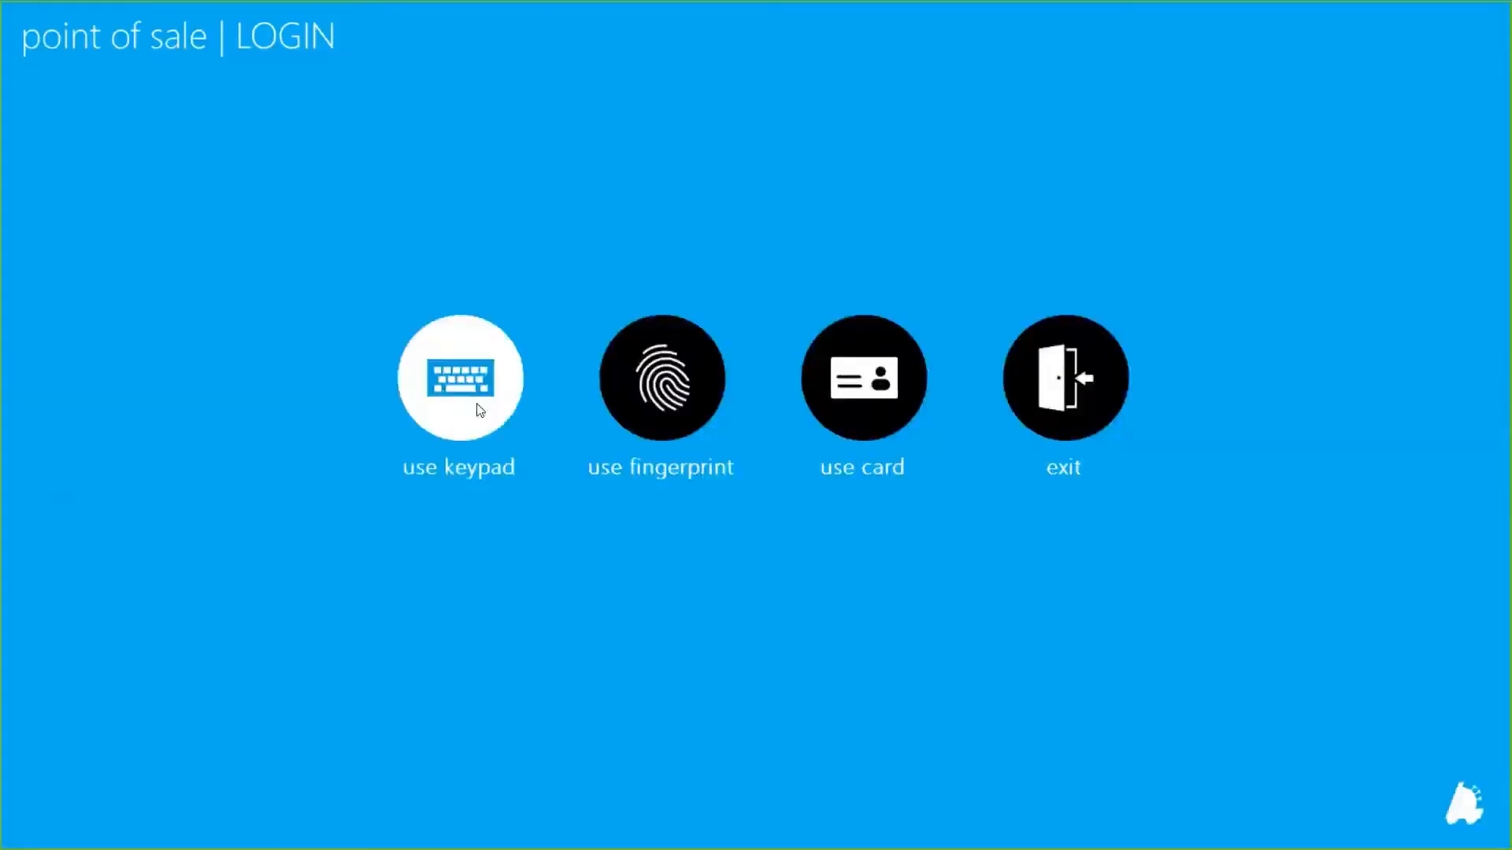
pyautogui.click(461, 378)
pyautogui.write('1')
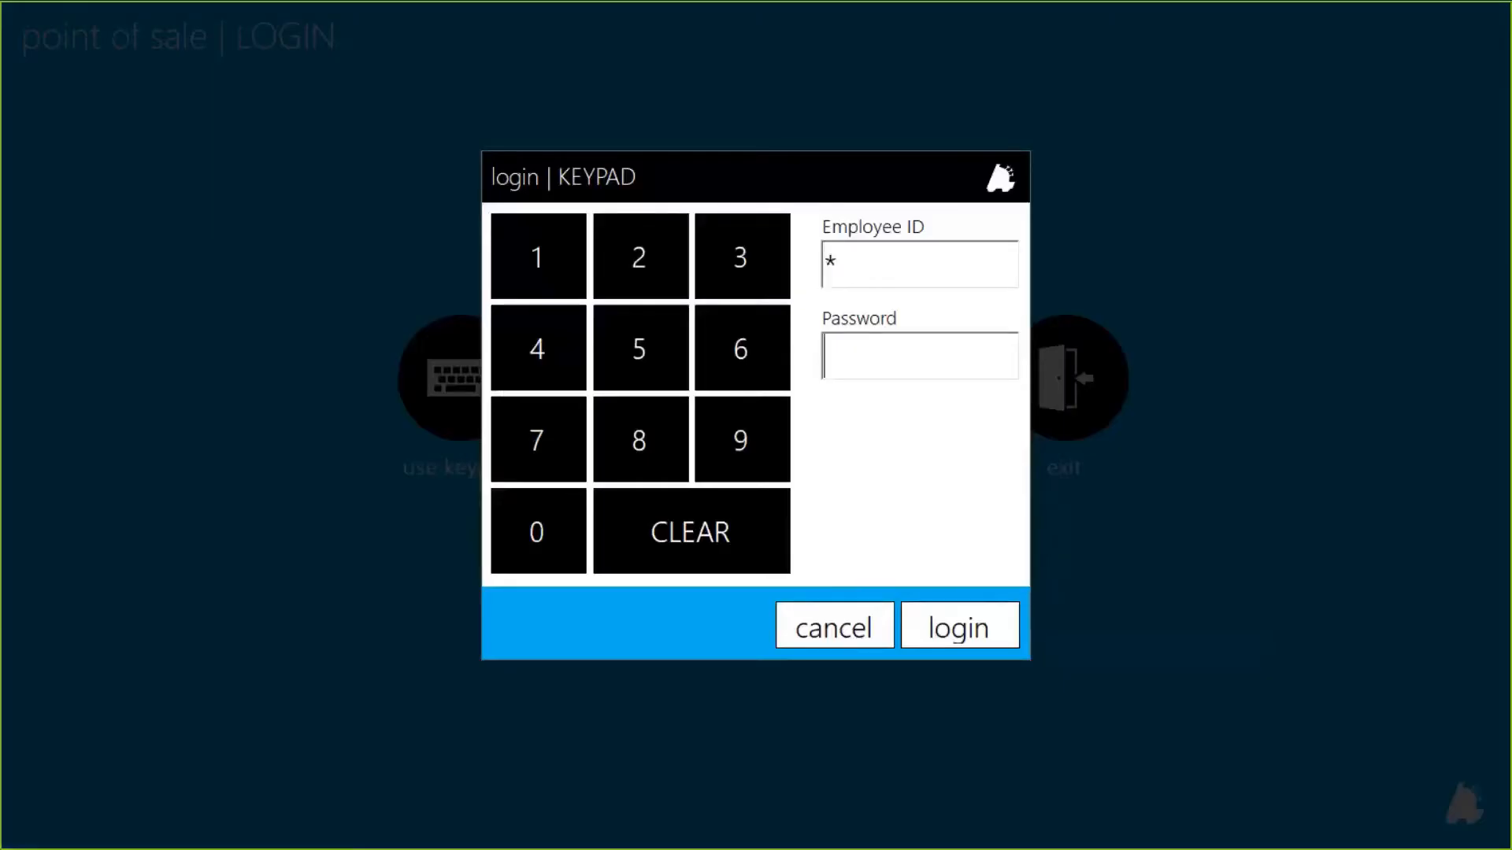
pyautogui.press('Return')
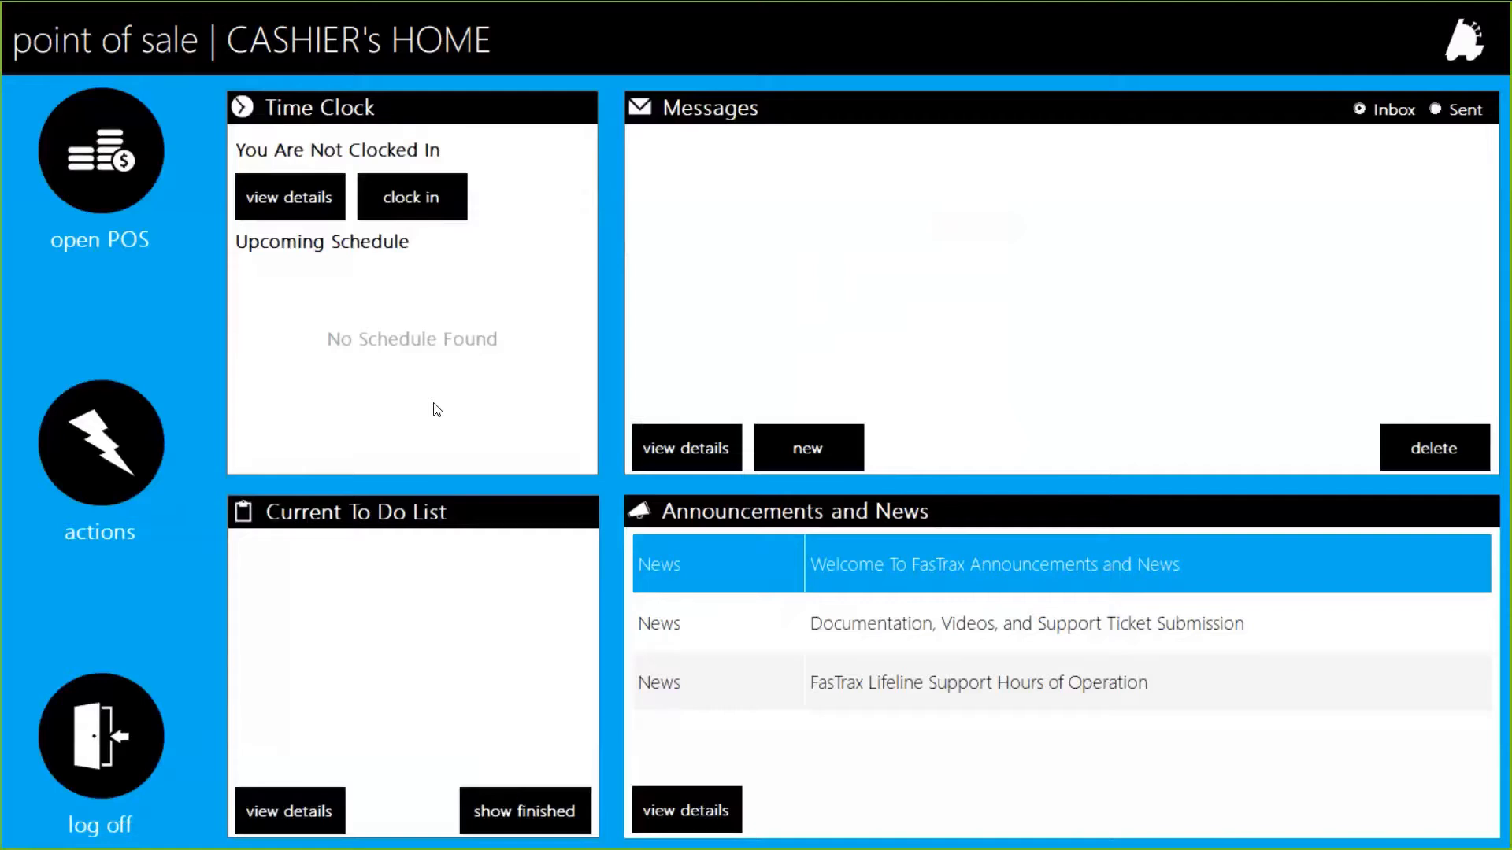
# Look at the shift and daily reconciliation options among the actions, then cancel and return to the cashier's home screen.
pyautogui.click(153, 465)
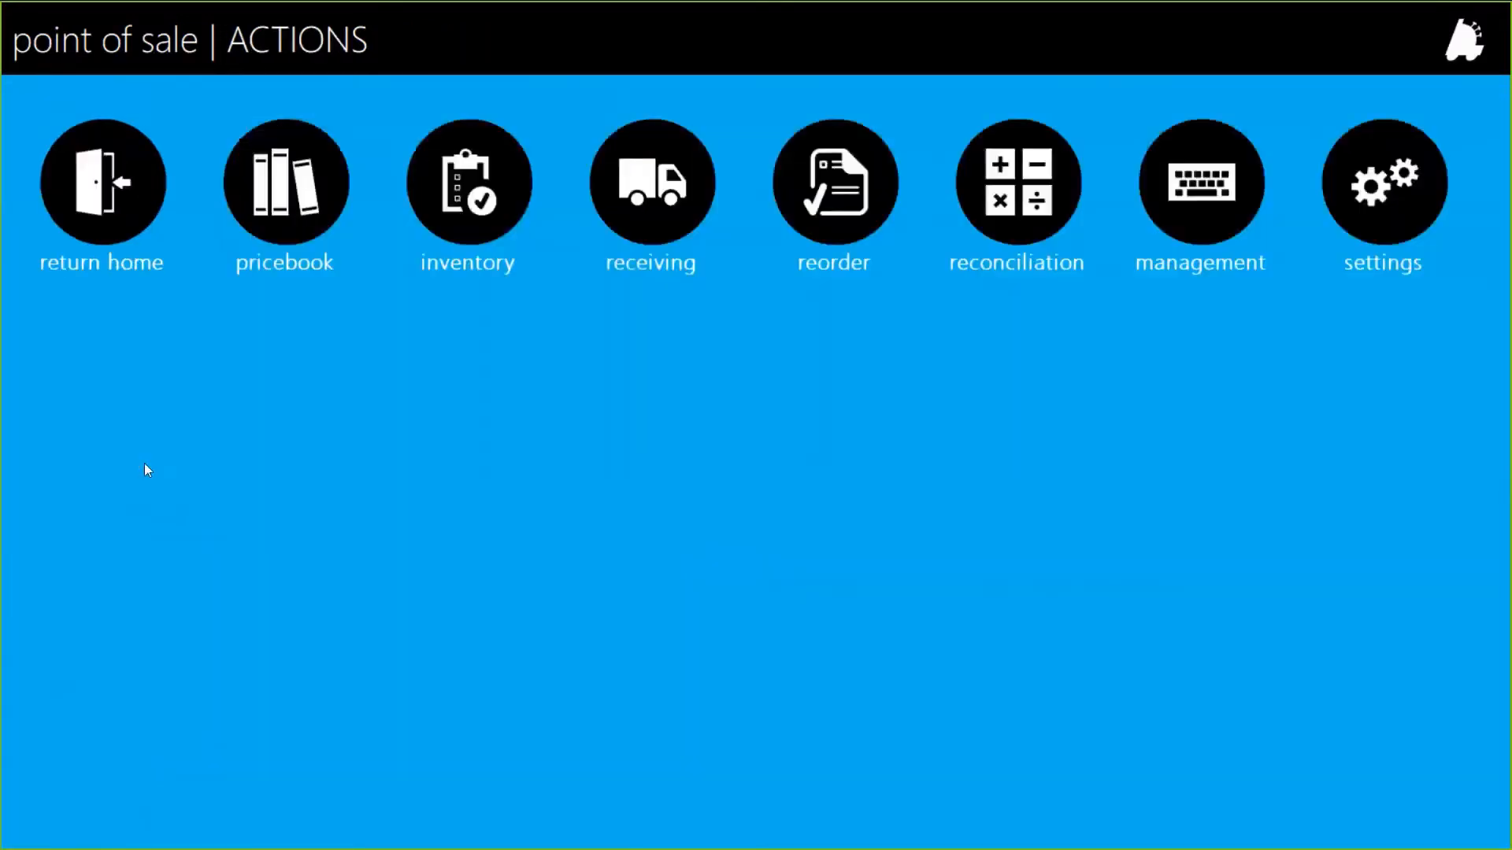
pyautogui.click(1003, 203)
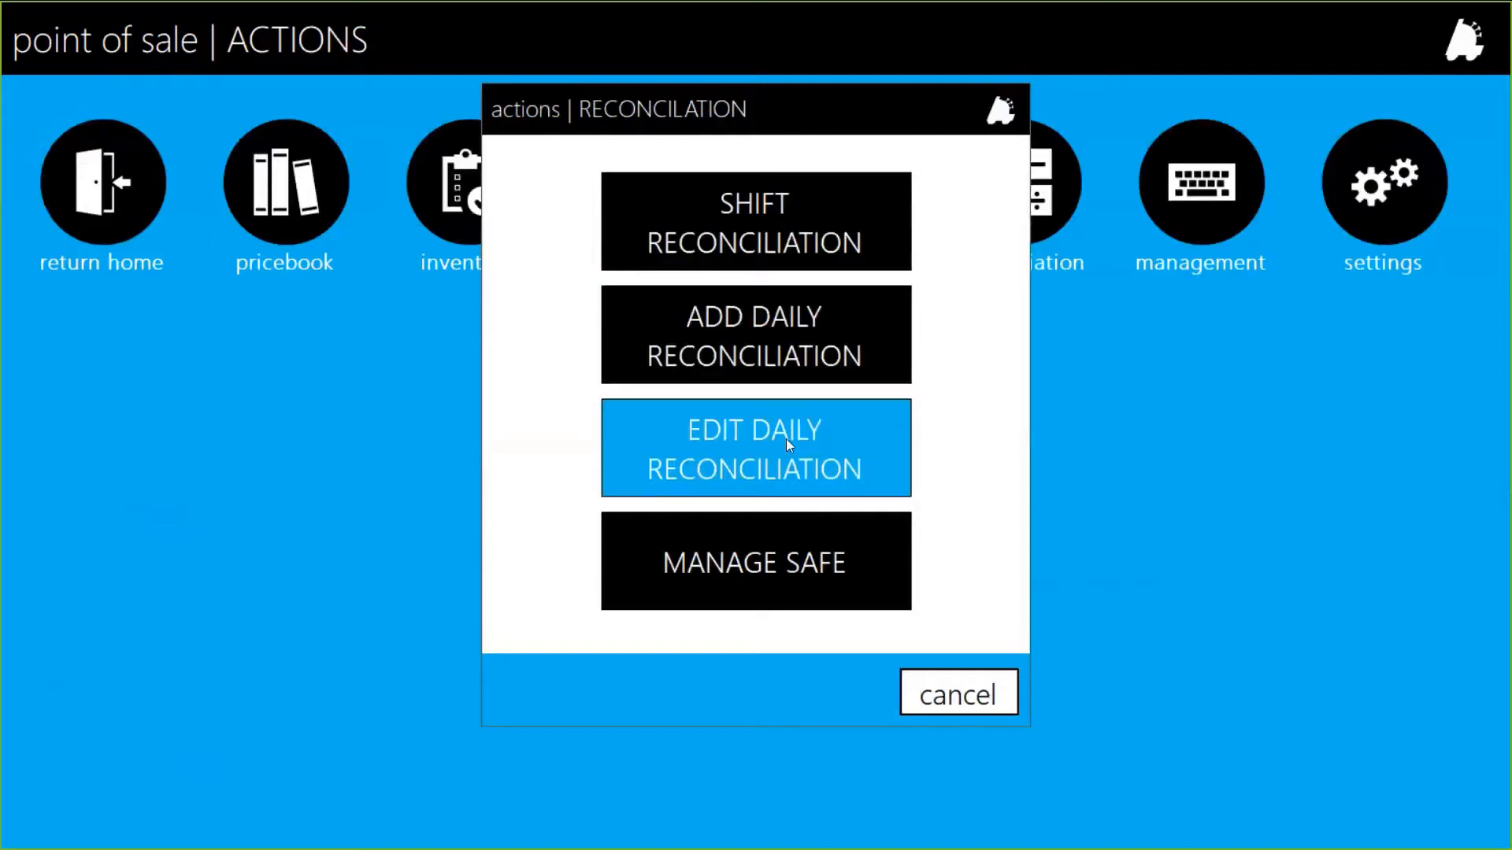
pyautogui.click(974, 701)
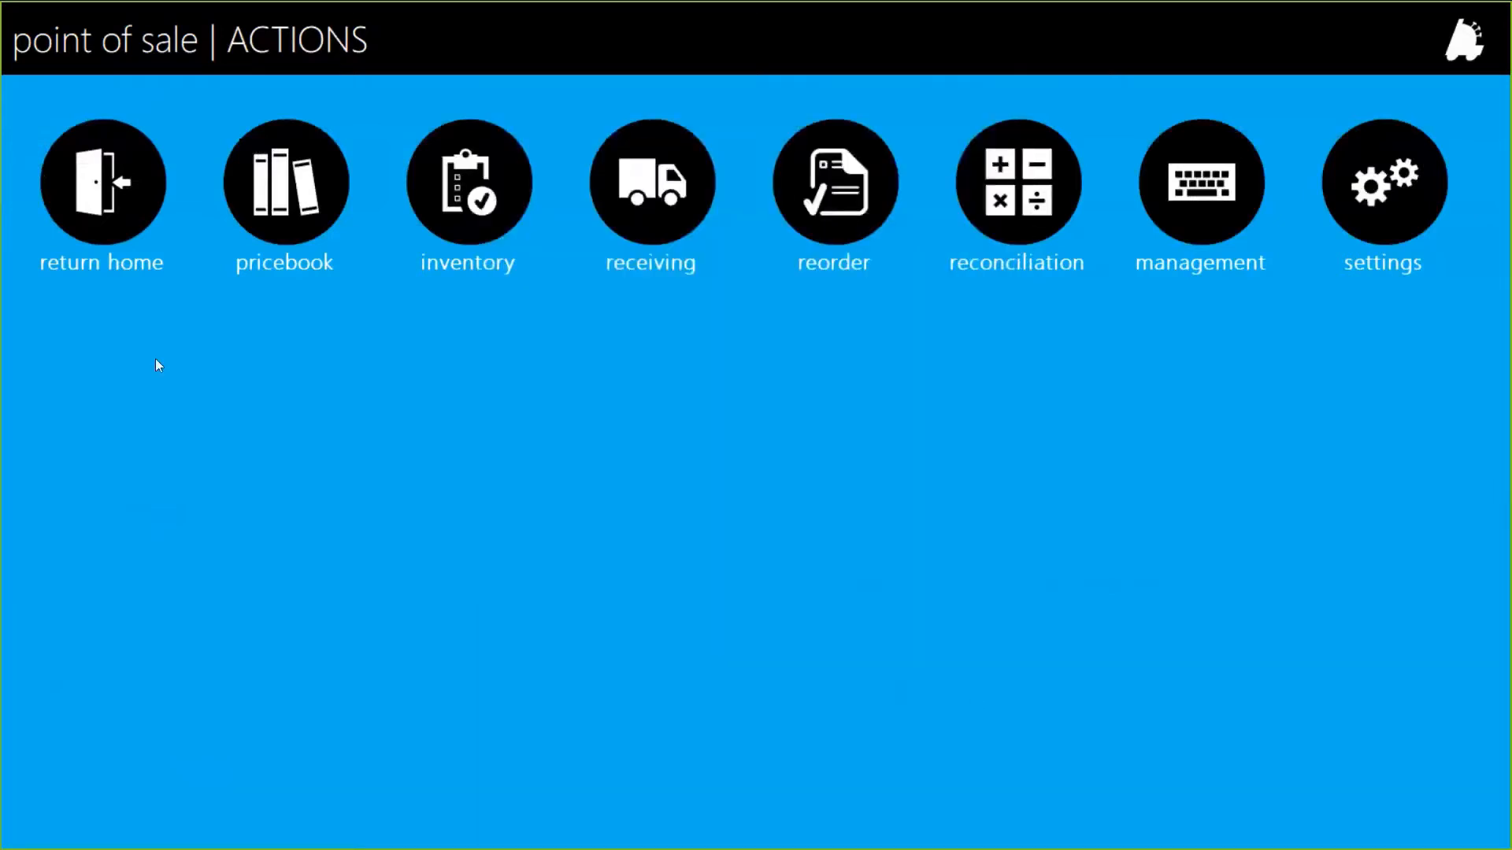
pyautogui.click(90, 176)
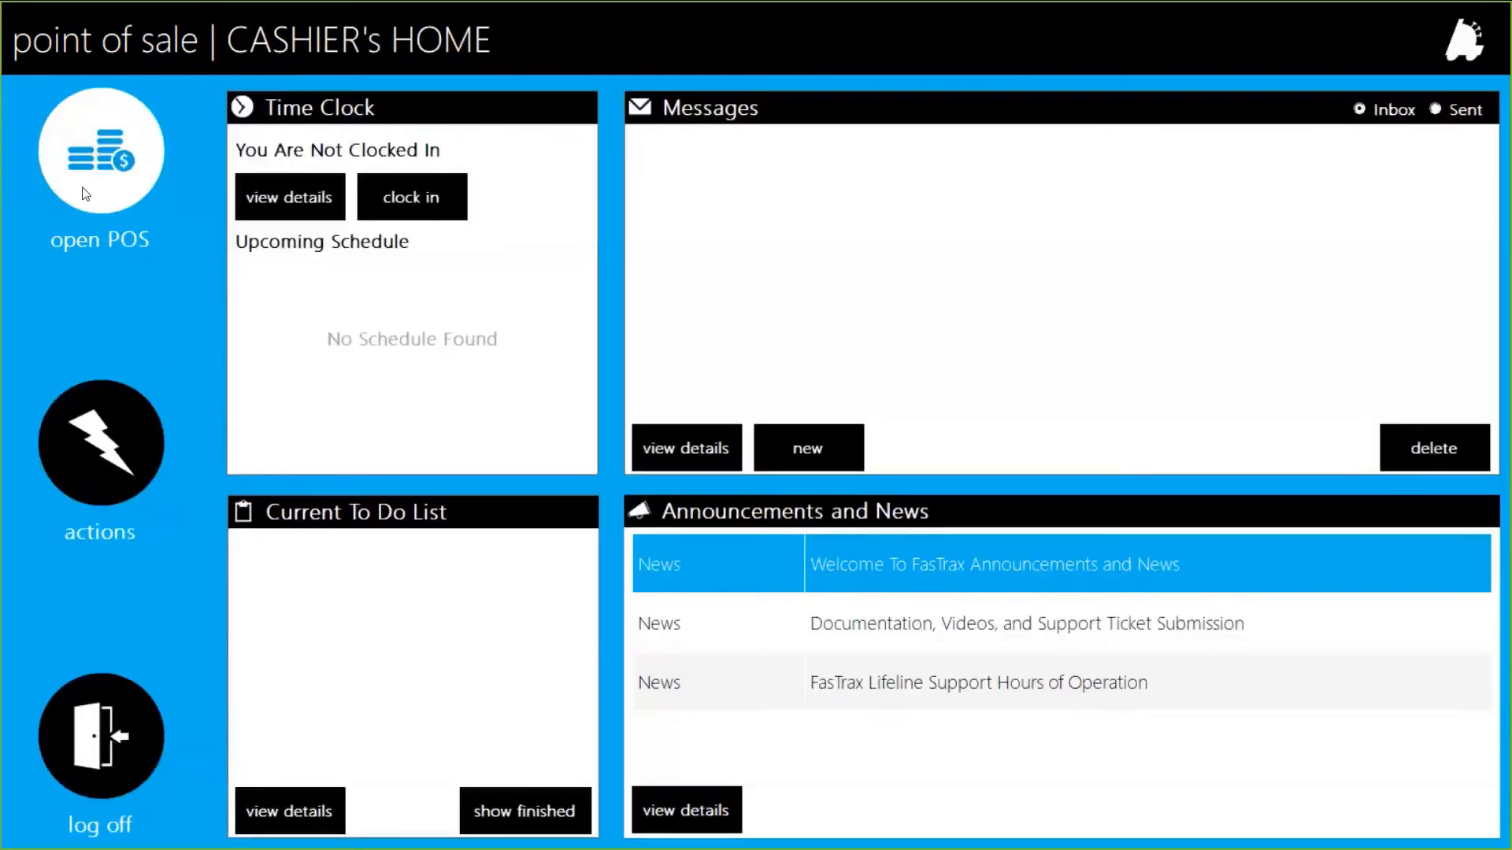
# Open the POS for sales with a starting till amount of 150.00.
pyautogui.click(105, 175)
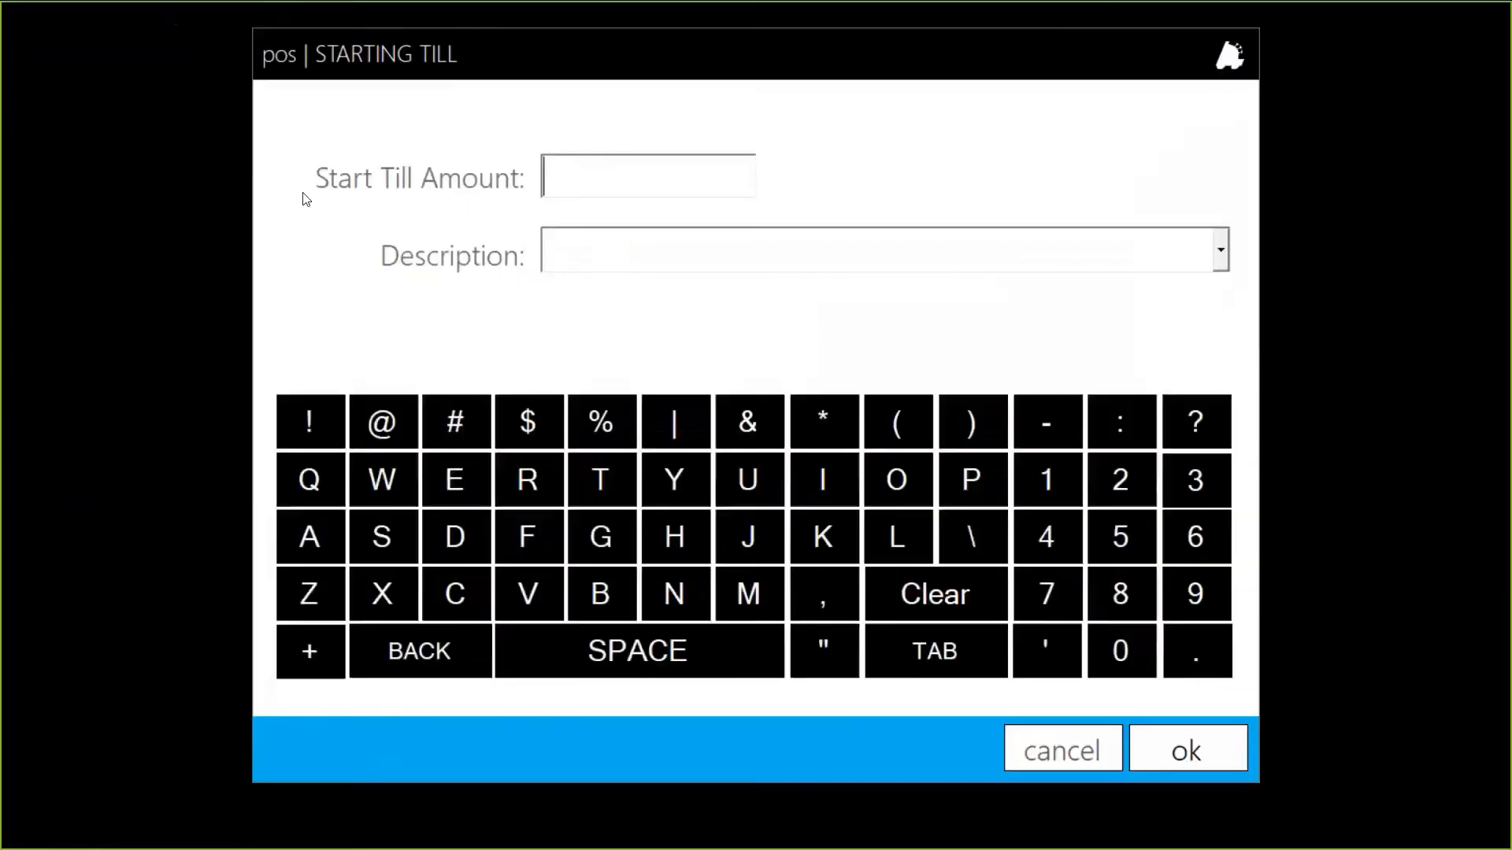
pyautogui.write('150.00')
pyautogui.click(1175, 749)
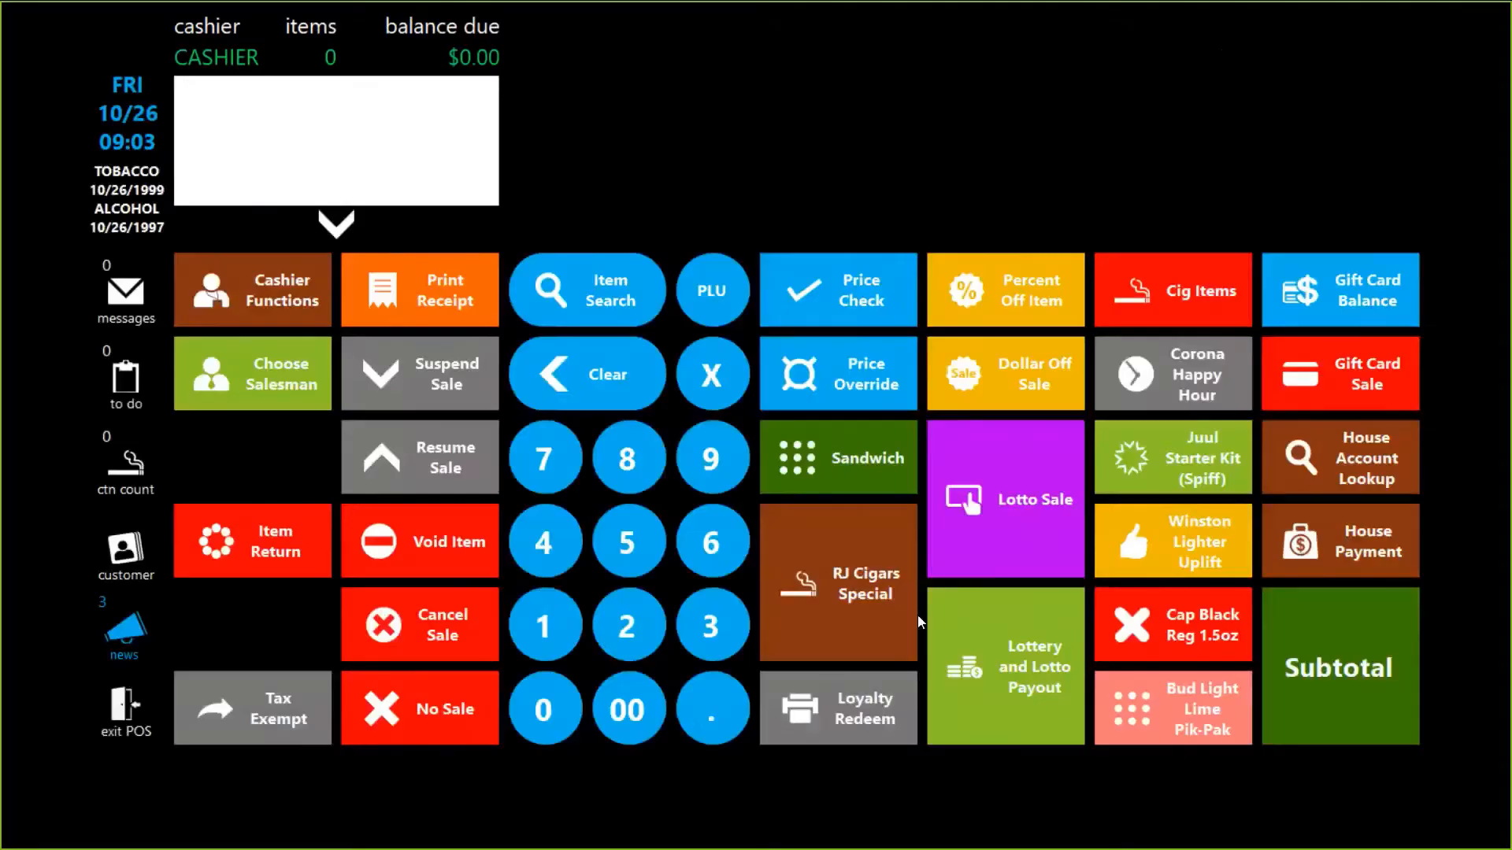
# Add two WINSTON FF KS BX PK packs to the sale through the Winston Lighter Uplift item.
pyautogui.click(1191, 548)
pyautogui.click(762, 97)
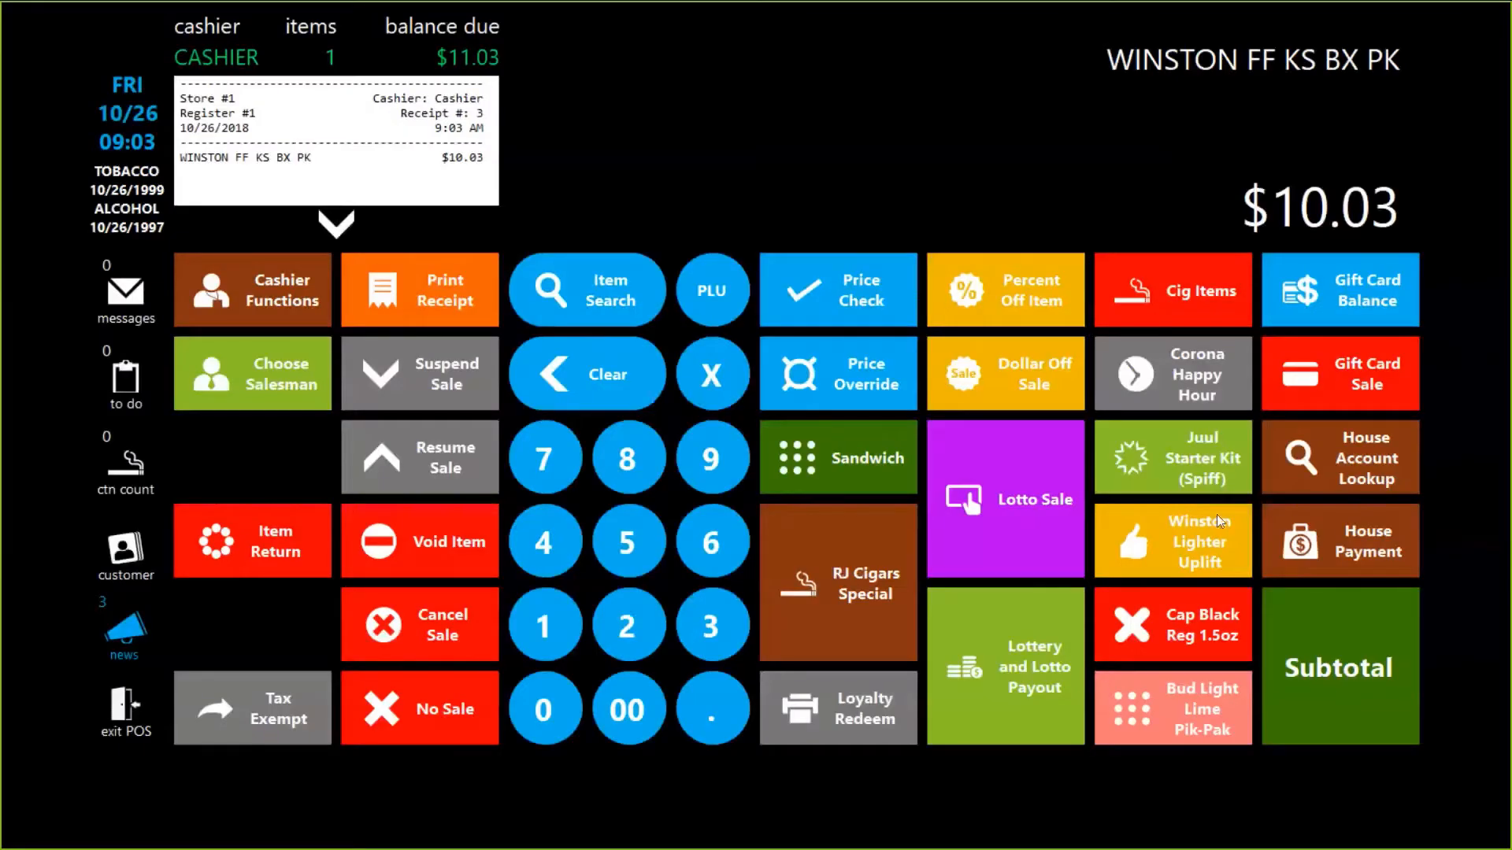
pyautogui.click(1216, 513)
pyautogui.click(758, 98)
# Subtotal the Winston sale, decline the free lighter uplift offer, and tender the full balance in cash.
pyautogui.click(1348, 657)
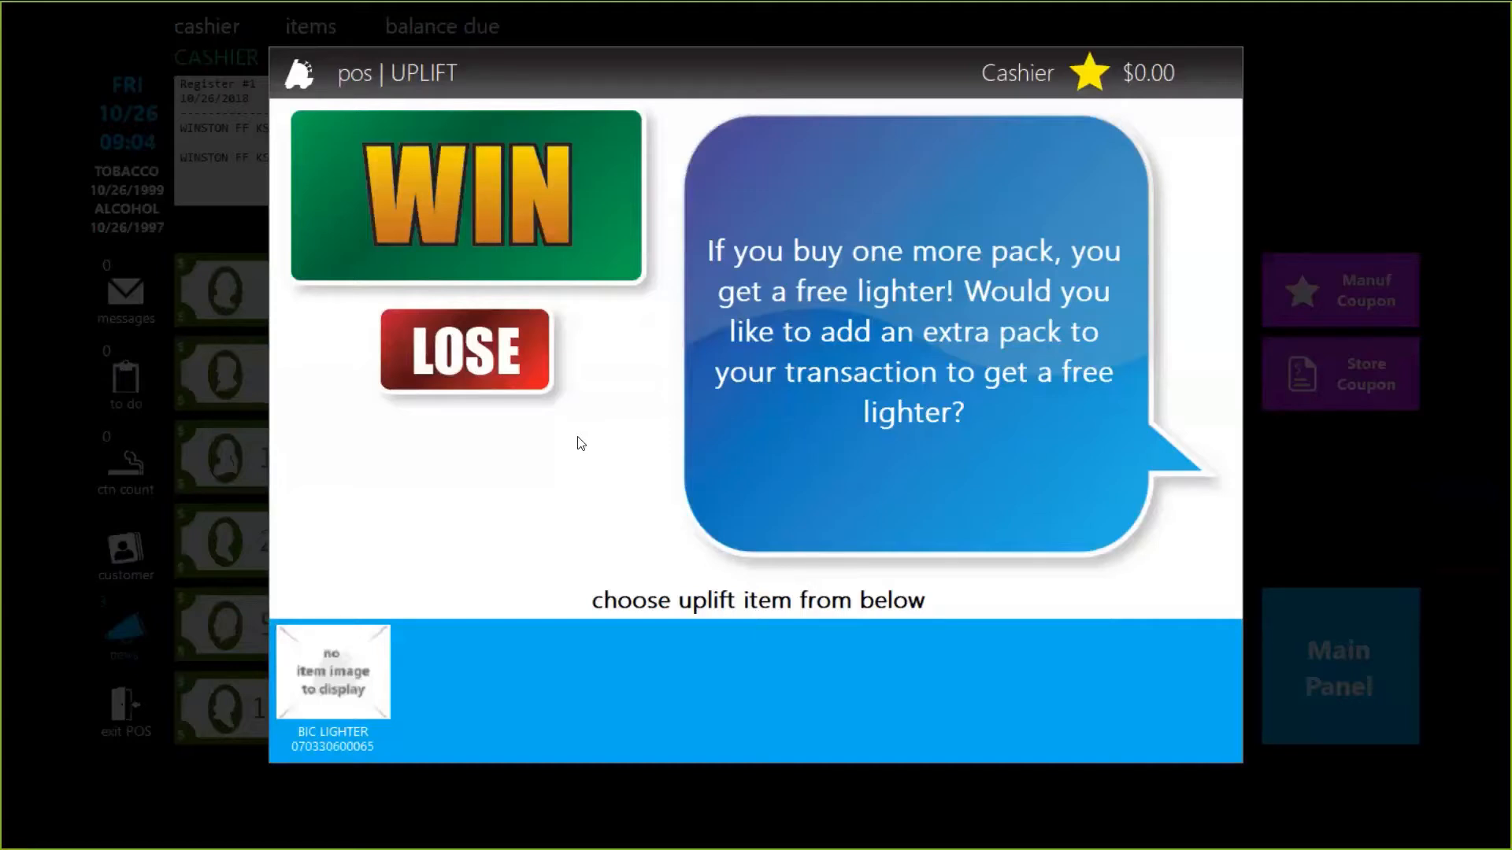
pyautogui.click(480, 363)
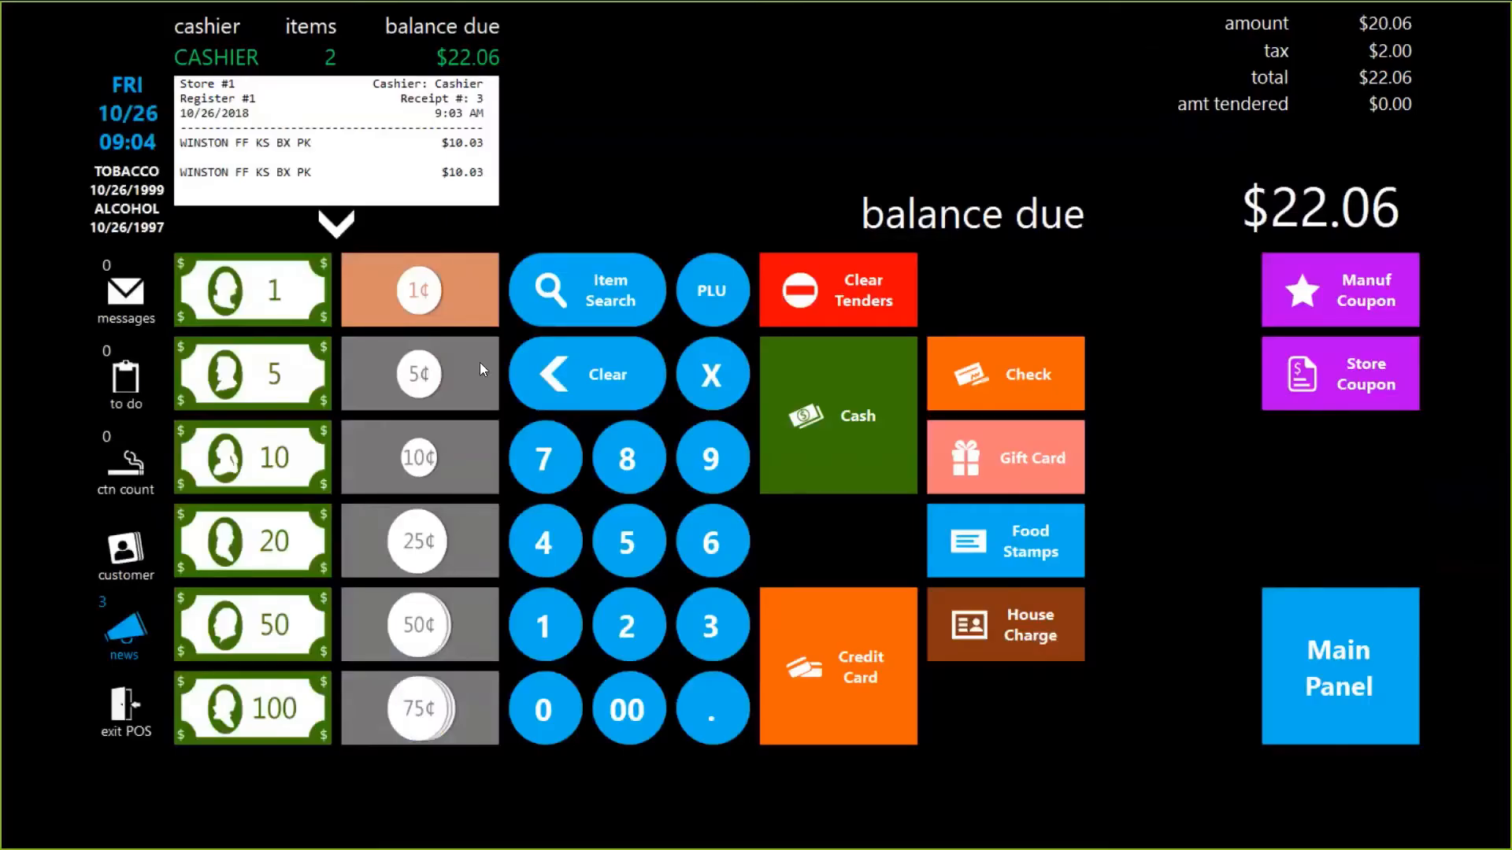
pyautogui.click(857, 415)
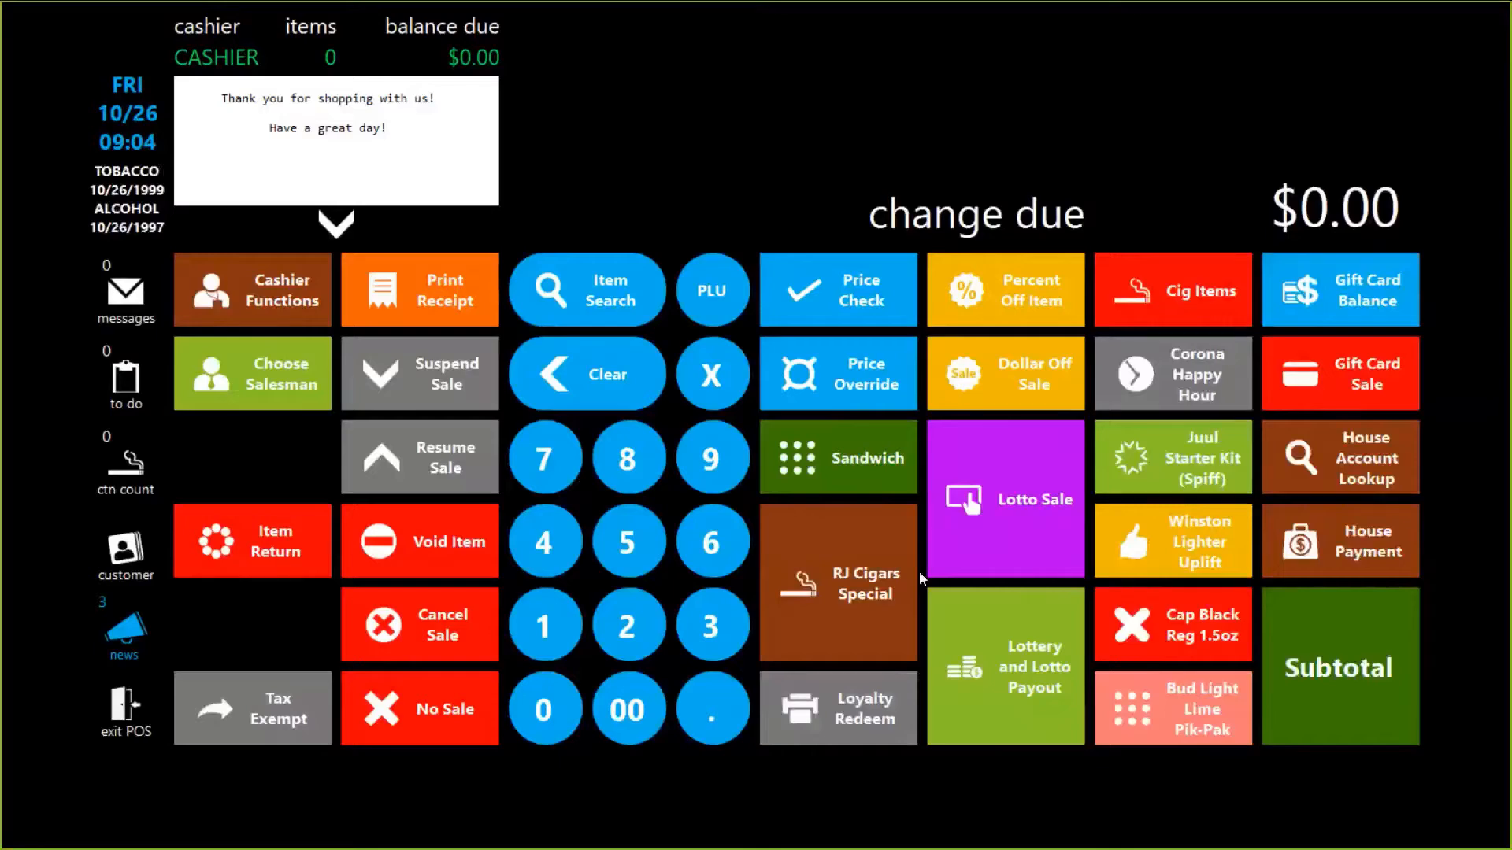
# Ring up a sandwich with honey wheat bread, turkey and pepperjack cheese, and subtotal the sale.
pyautogui.click(873, 429)
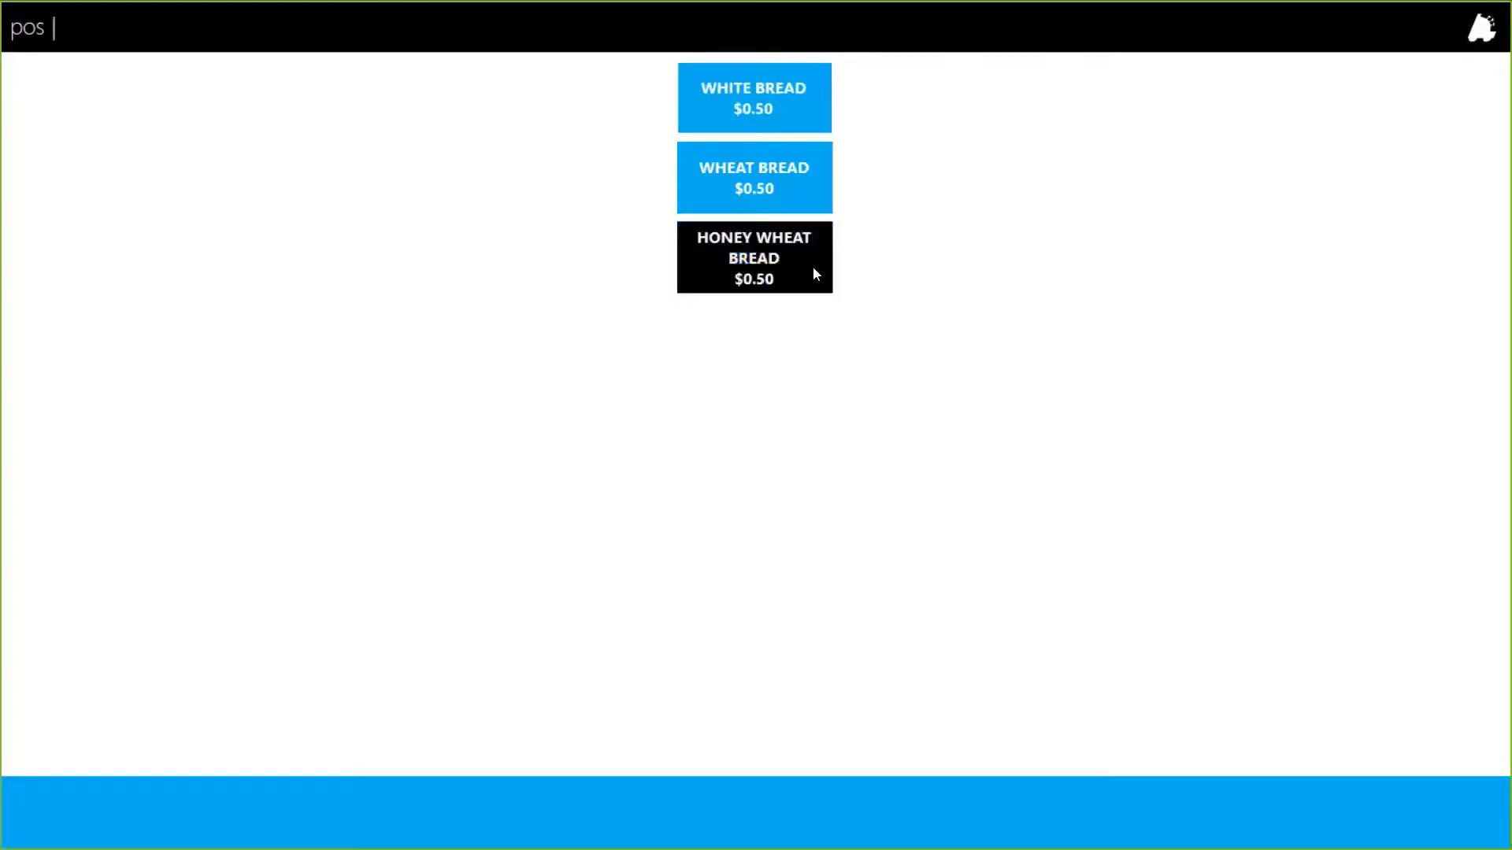
pyautogui.click(814, 274)
pyautogui.click(769, 197)
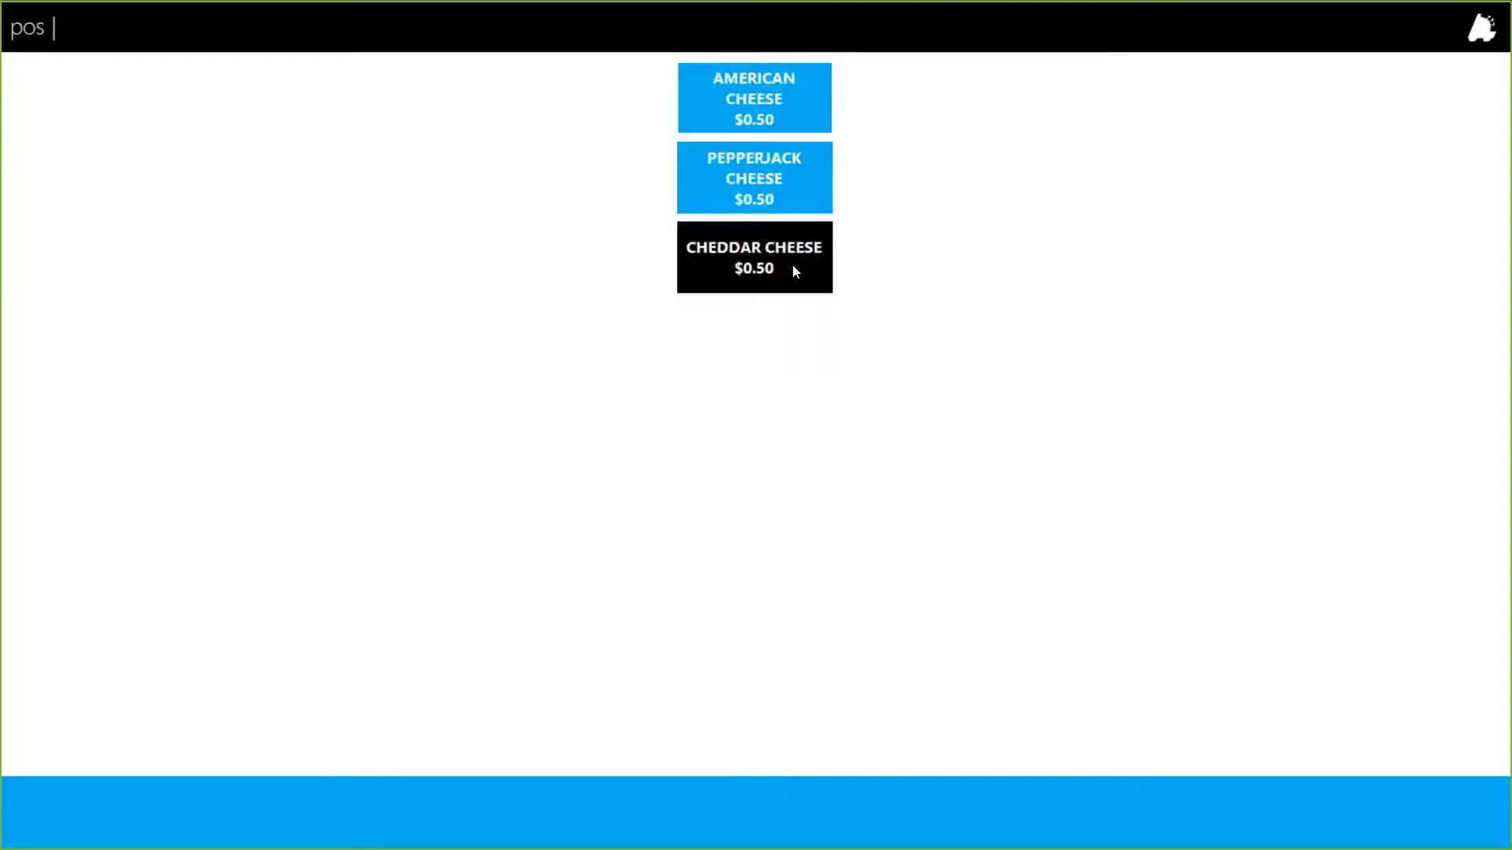
pyautogui.click(770, 180)
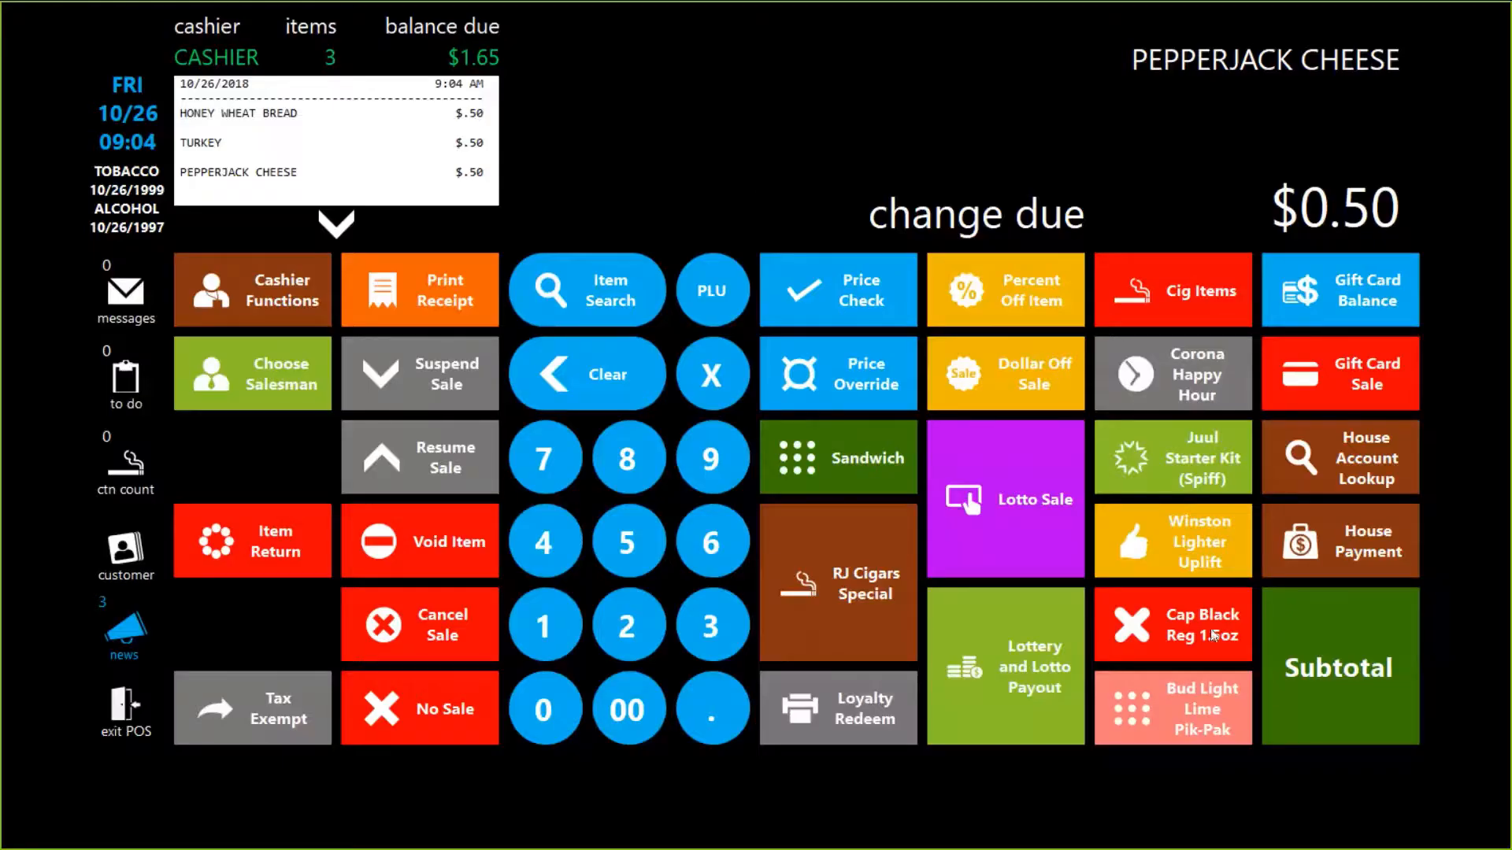
pyautogui.click(1366, 664)
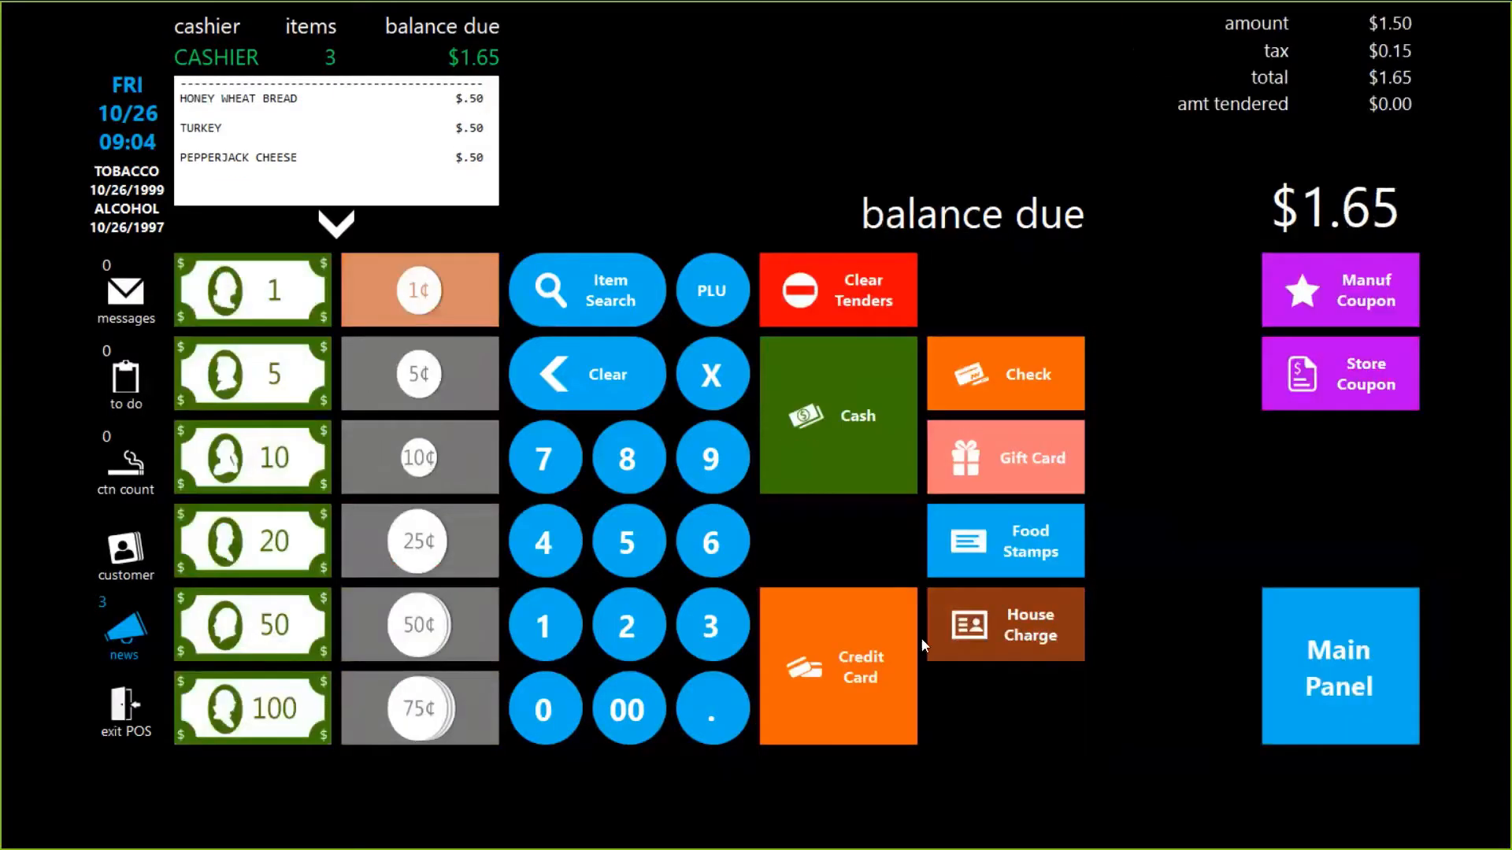
# Tender the sandwich sale in cash and ring up a $11.95 CAMEL REGULAR pack with the customer's age visually verified.
pyautogui.click(835, 414)
pyautogui.click(1188, 294)
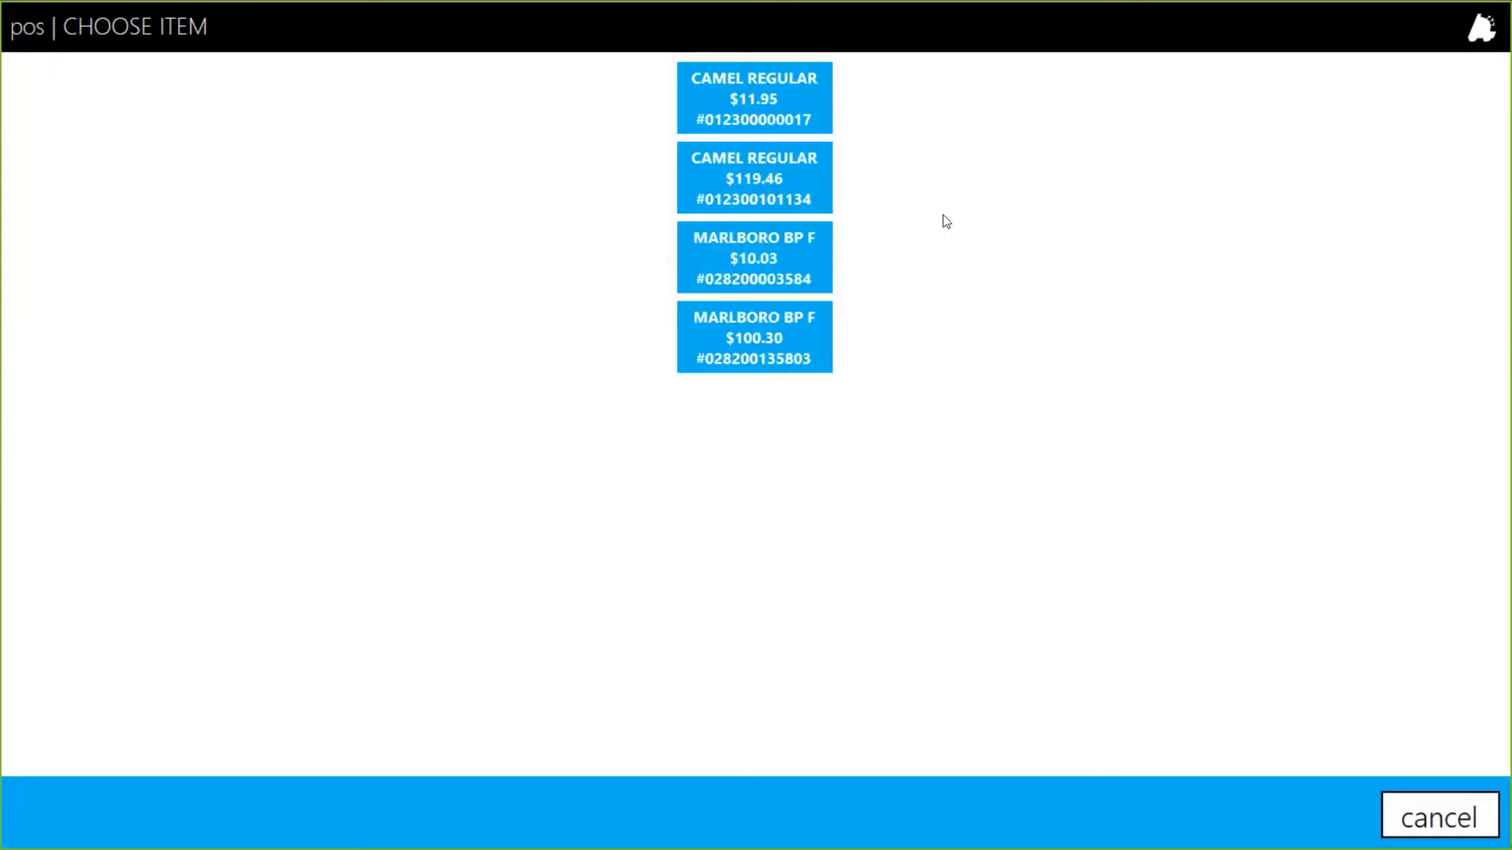
pyautogui.click(767, 133)
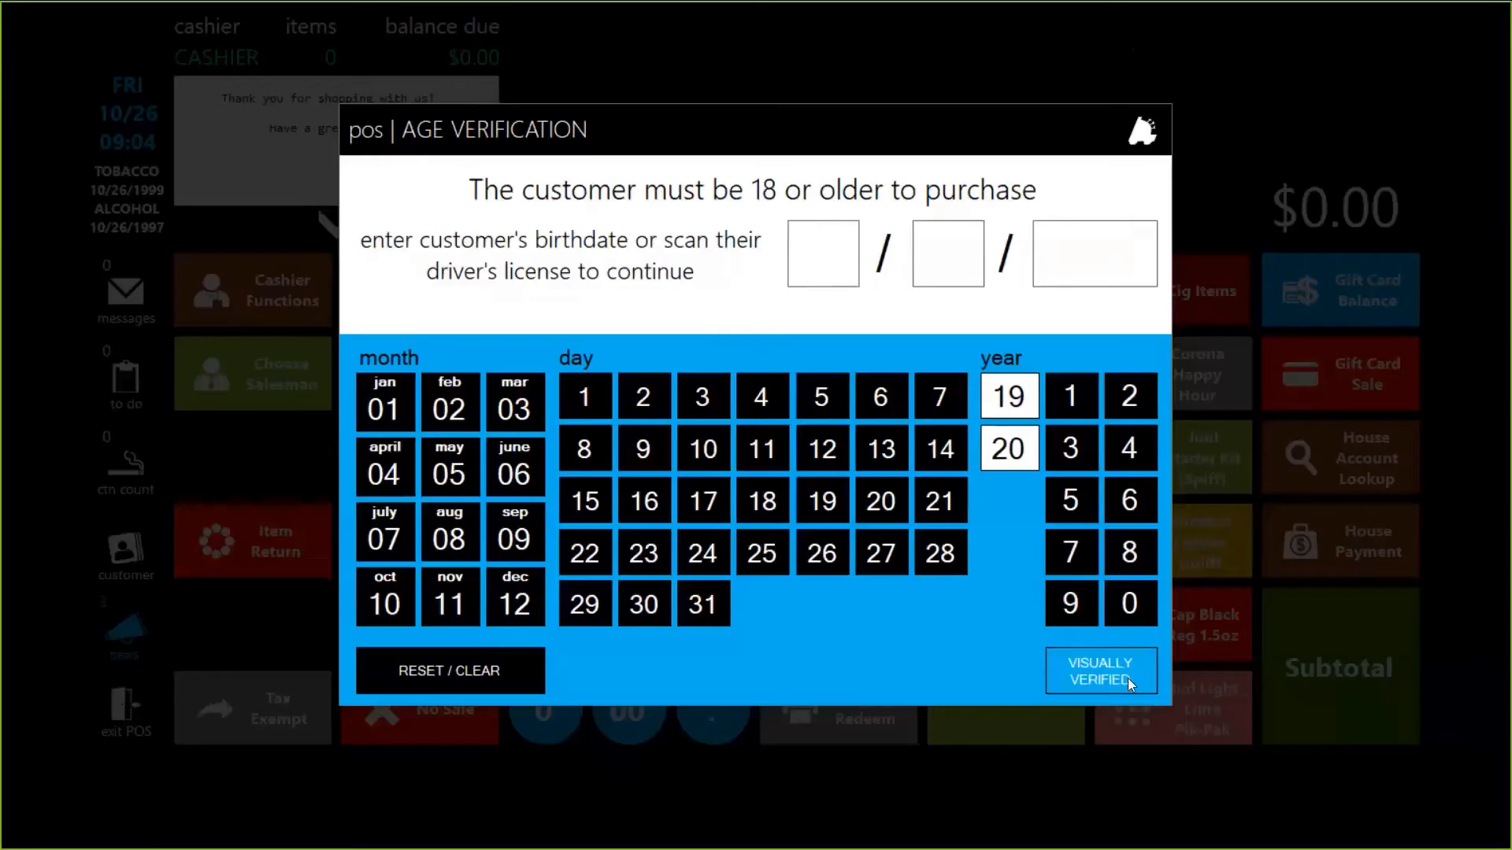
pyautogui.click(1127, 678)
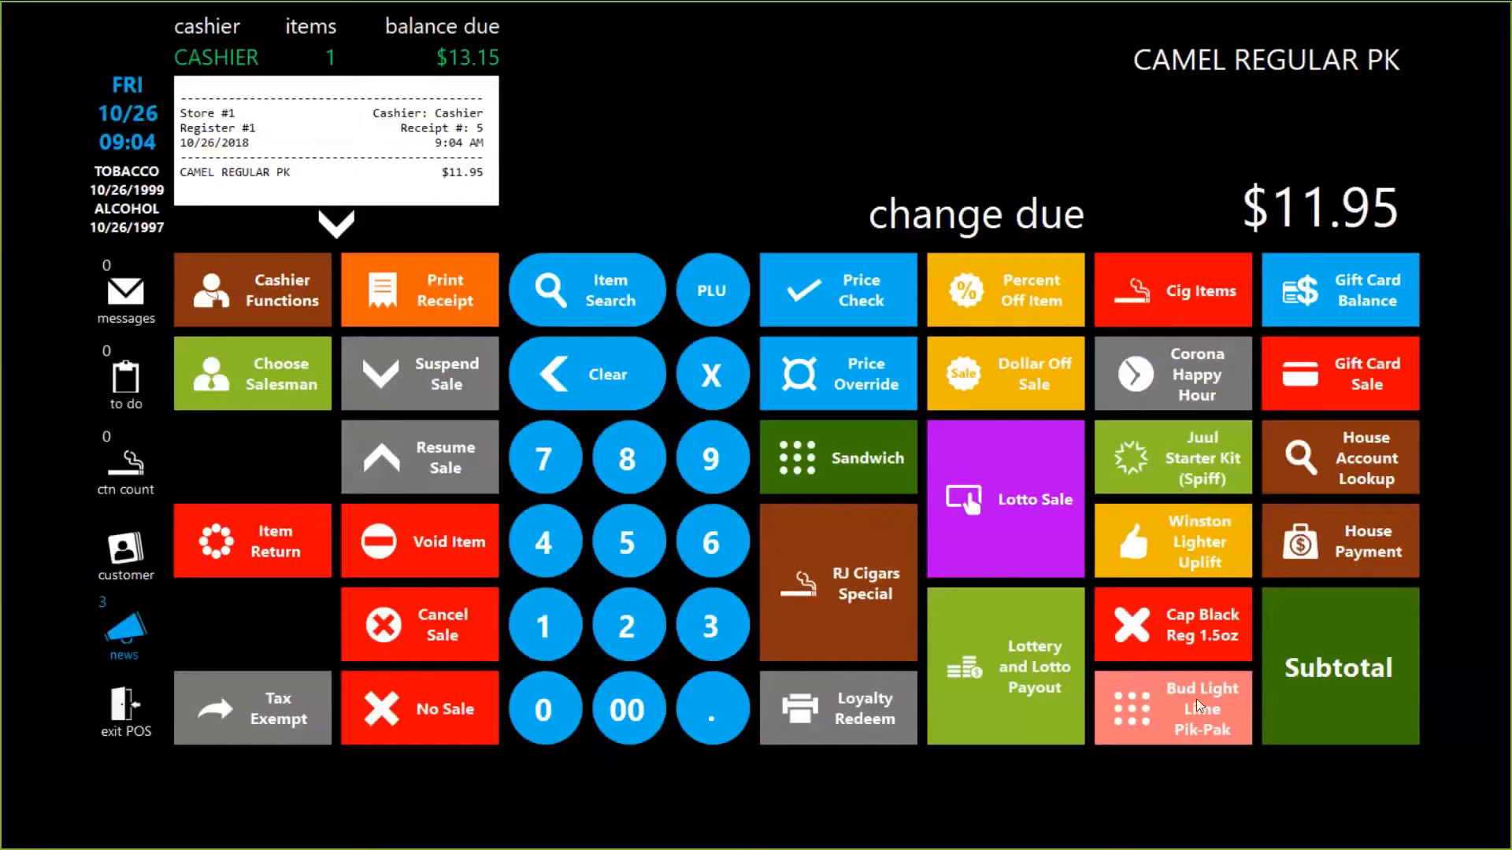
# Subtotal the Camel sale and tender the full balance by American Express credit card.
pyautogui.click(1330, 673)
pyautogui.click(844, 659)
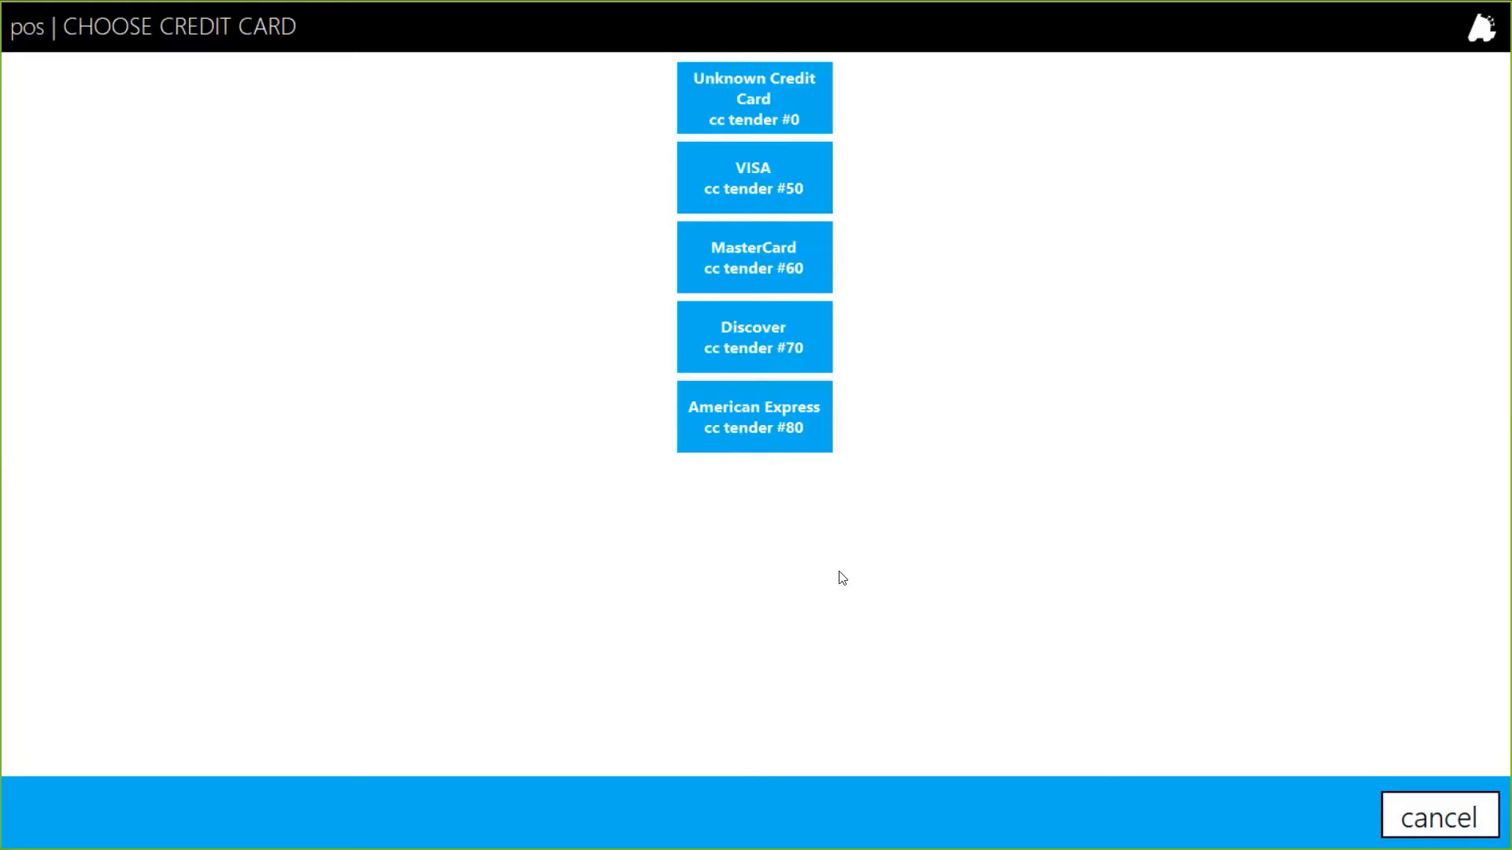
pyautogui.click(763, 433)
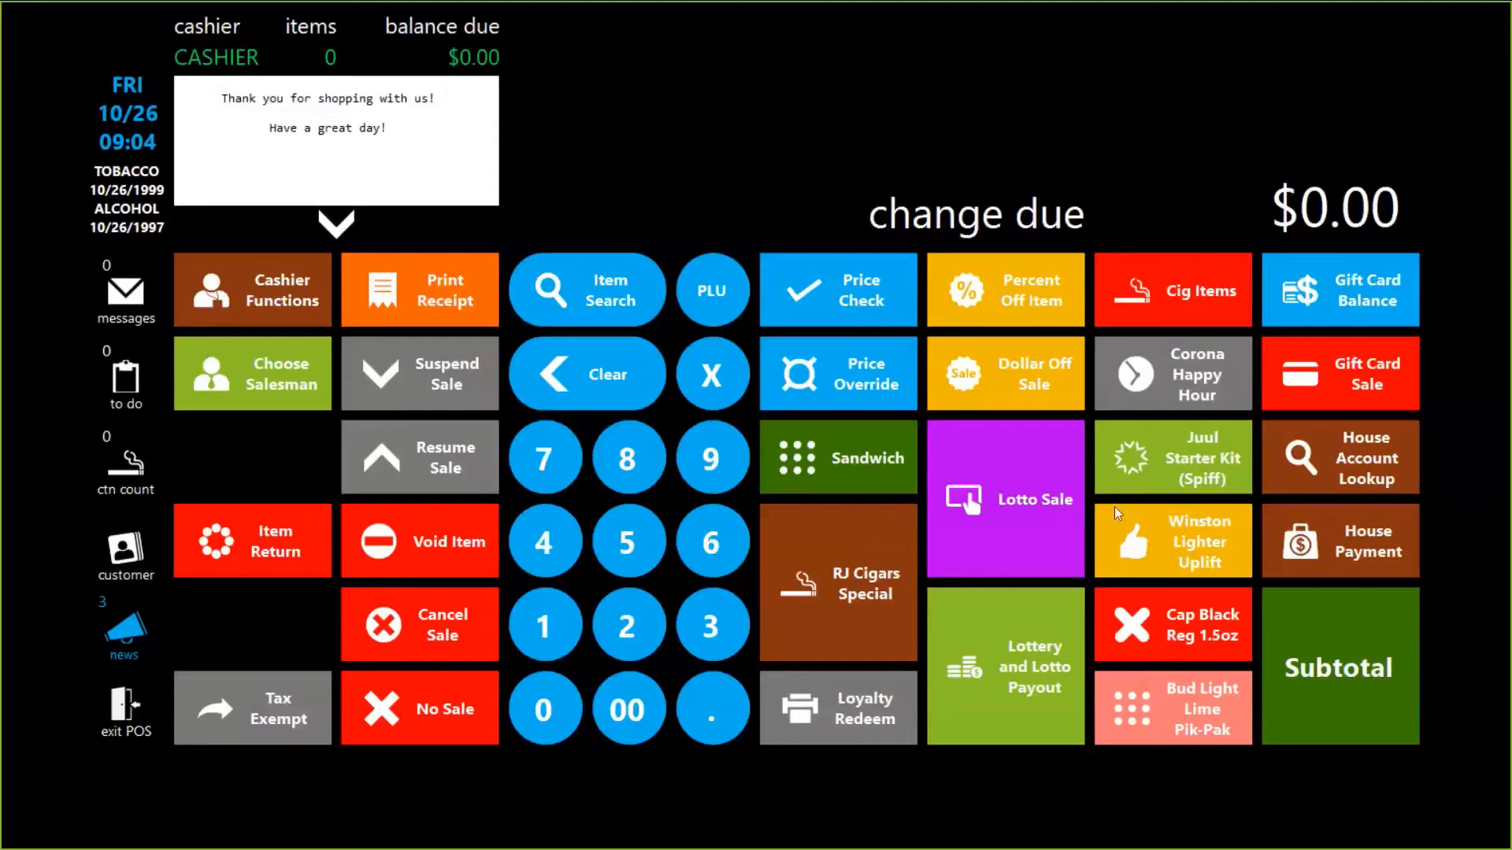
# Ring up a Juul Starter Kit with age visually verified, and tender the subtotal by VISA credit card.
pyautogui.click(1214, 468)
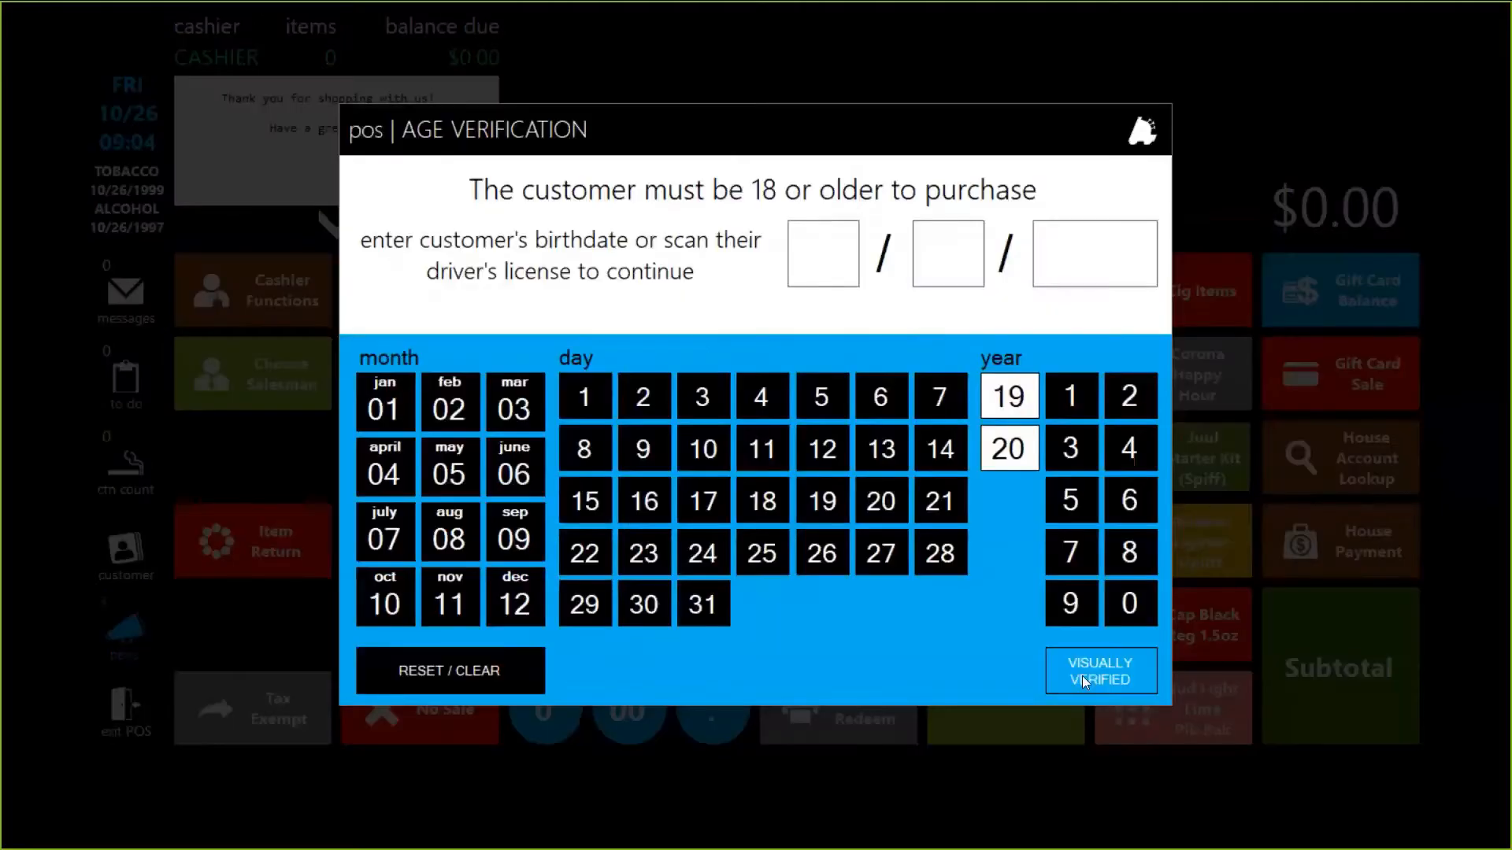
pyautogui.click(1081, 676)
pyautogui.click(1333, 670)
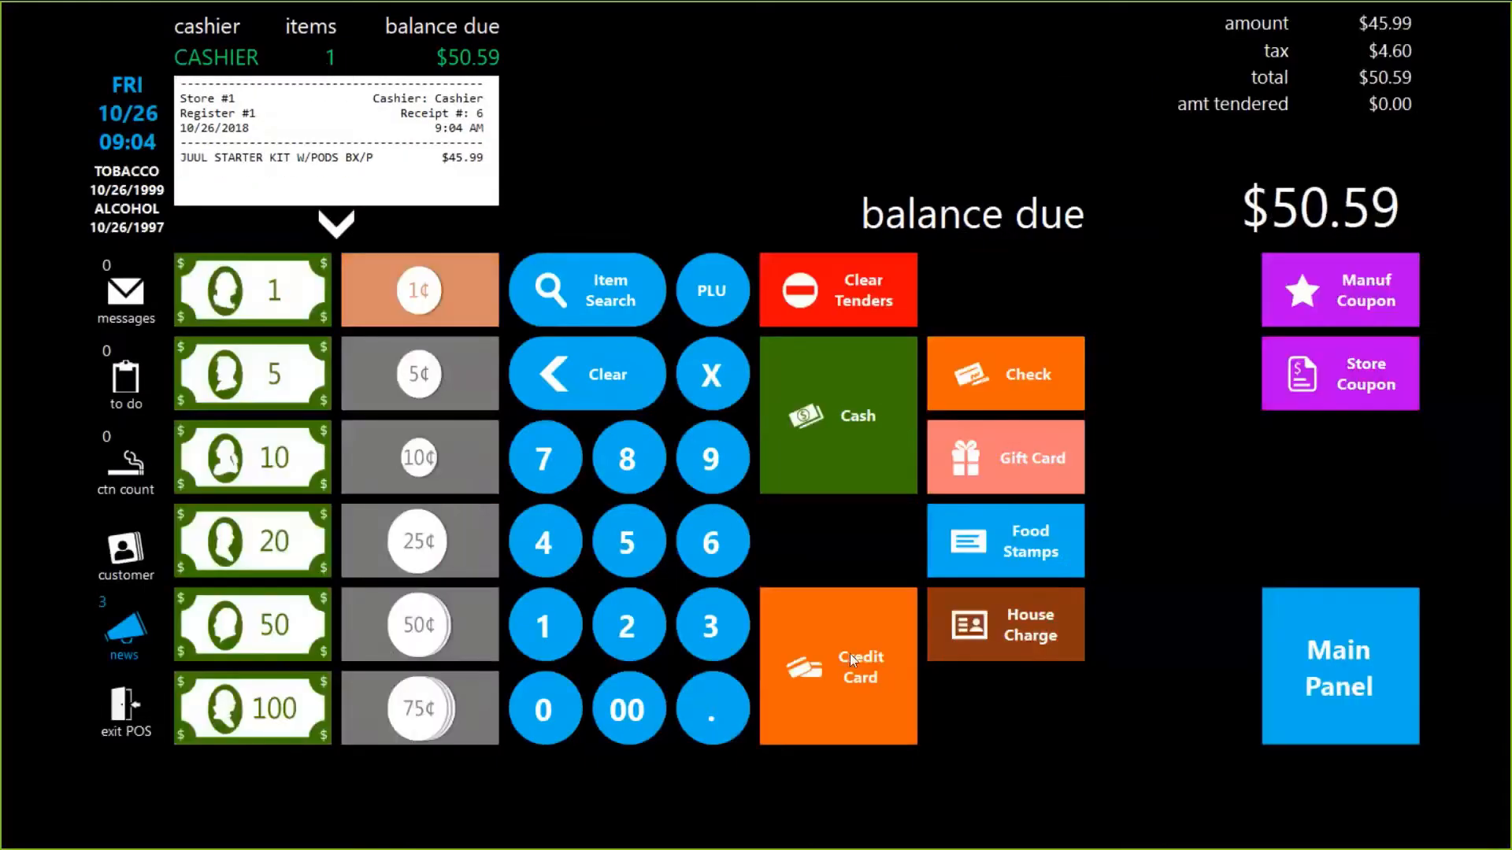
pyautogui.click(848, 654)
pyautogui.click(791, 230)
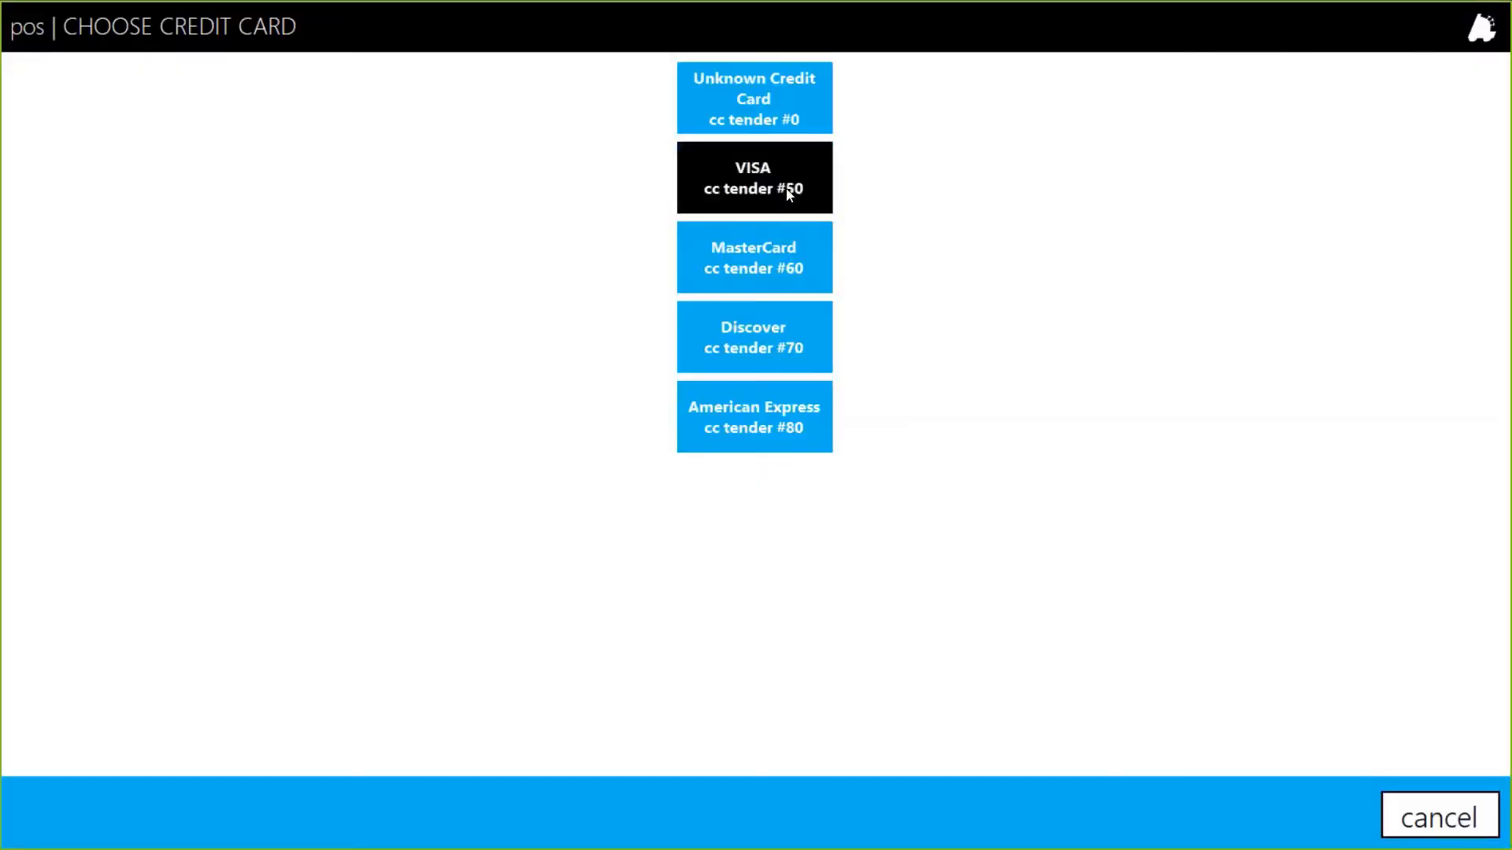
pyautogui.click(788, 194)
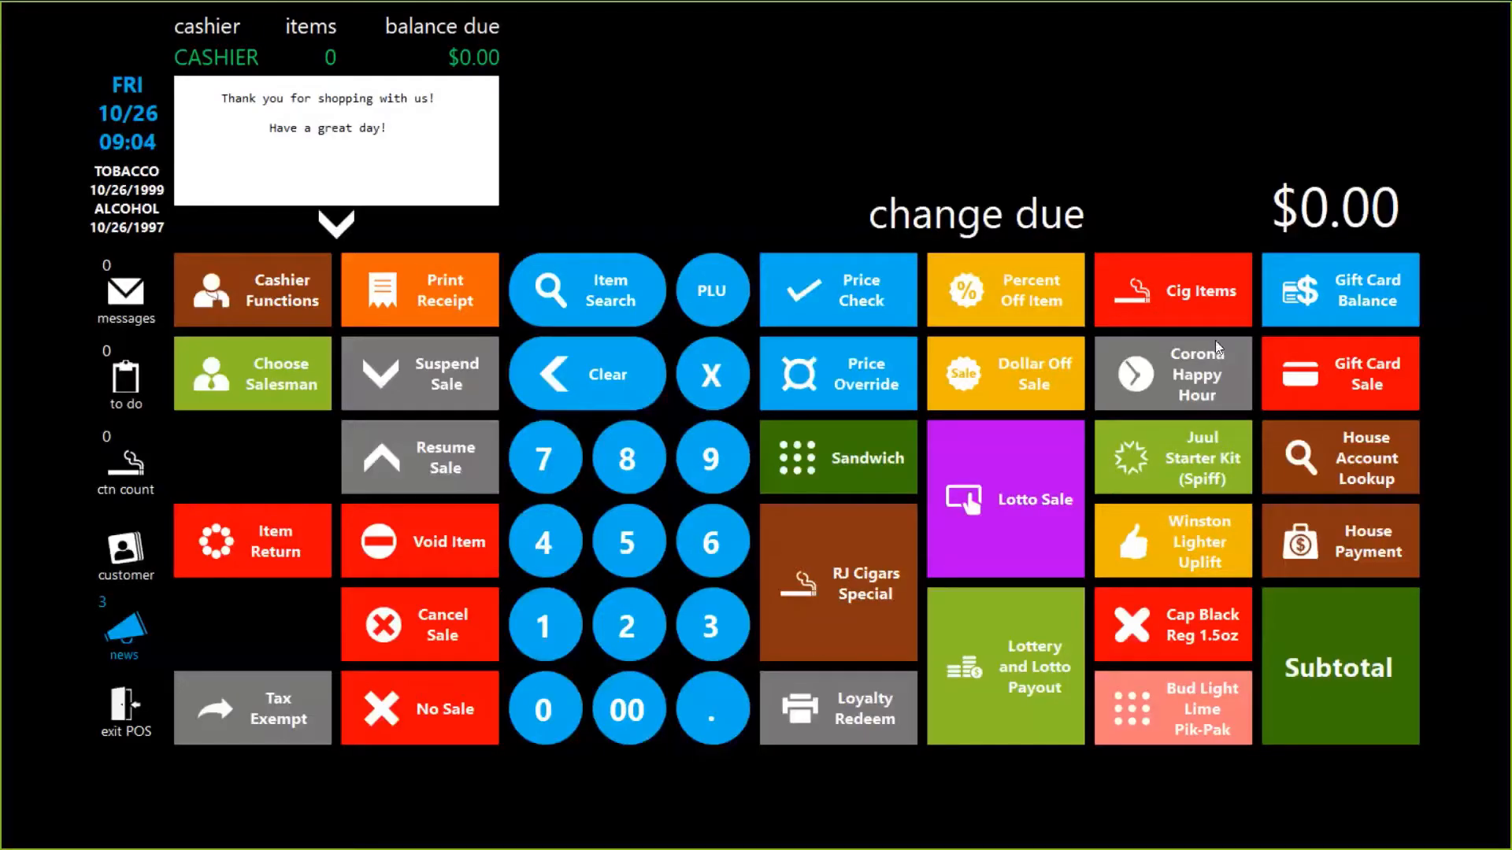
# Ring up a MARLBORO BP FF KS carton with age visually verified, and subtotal the sale.
pyautogui.click(1198, 288)
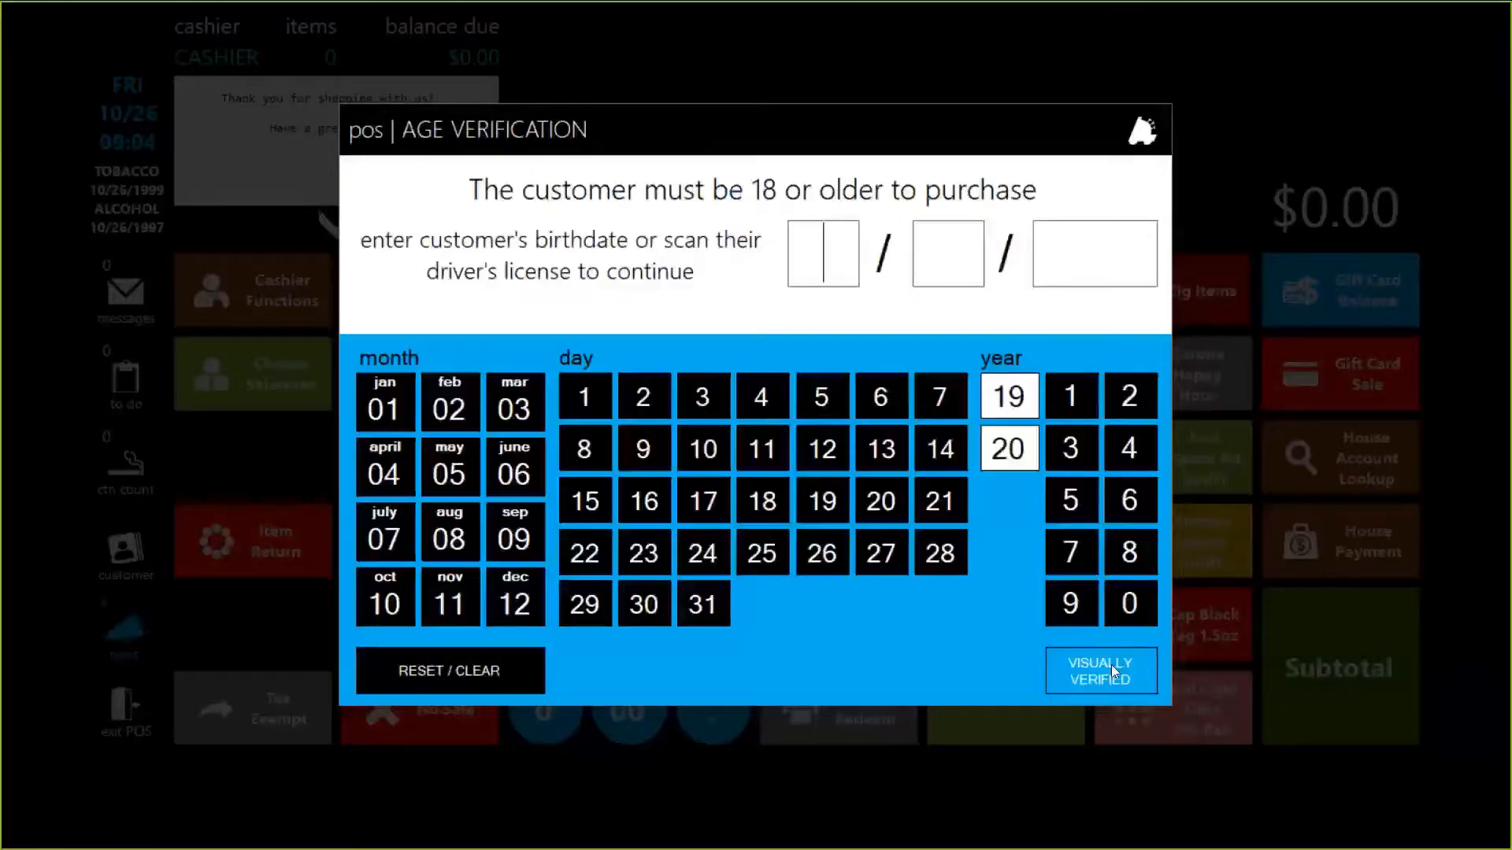
pyautogui.click(1112, 665)
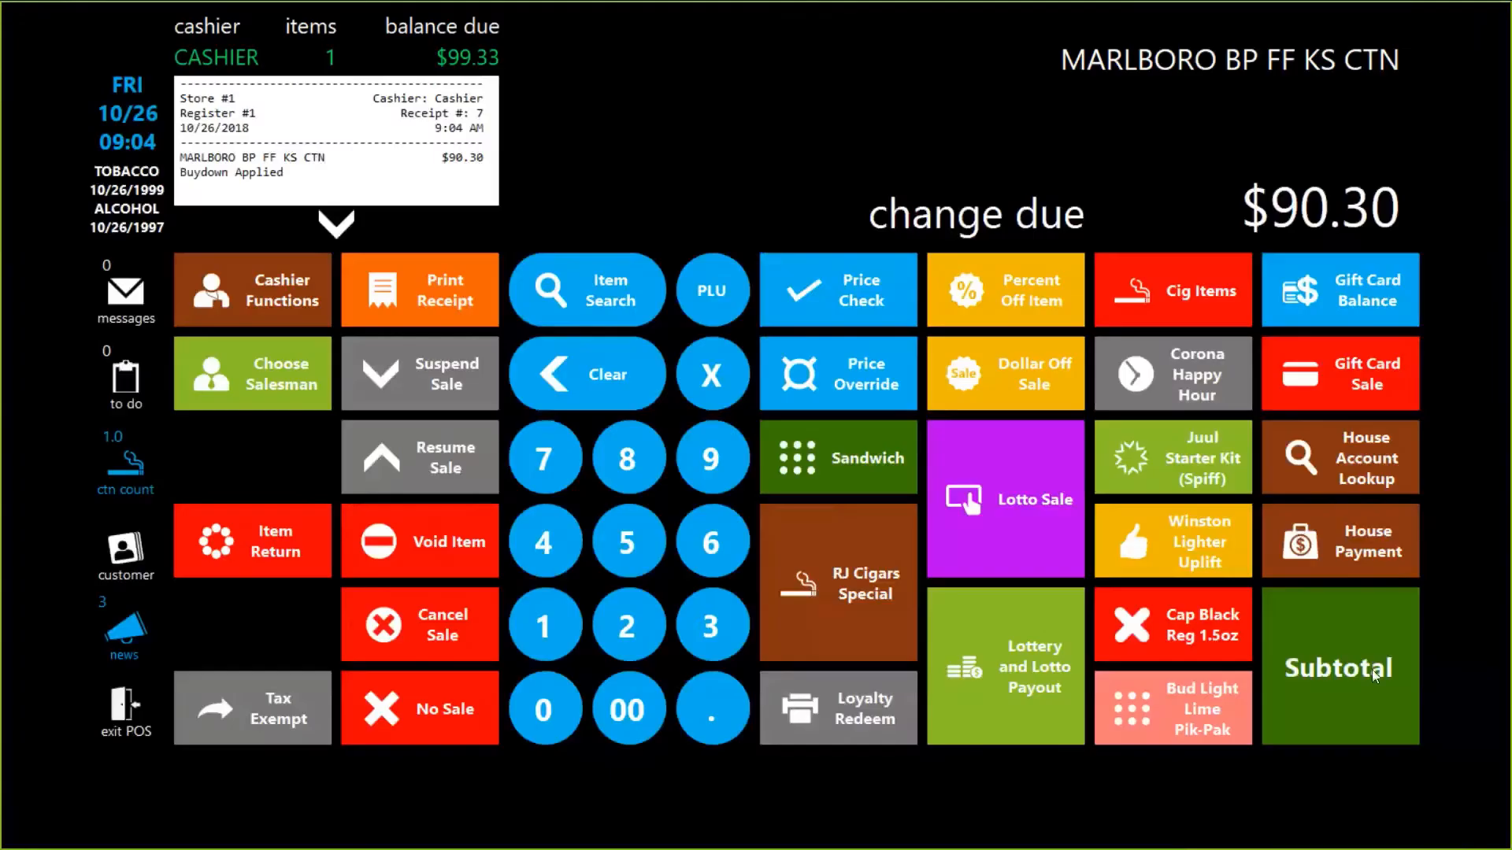
pyautogui.click(1372, 670)
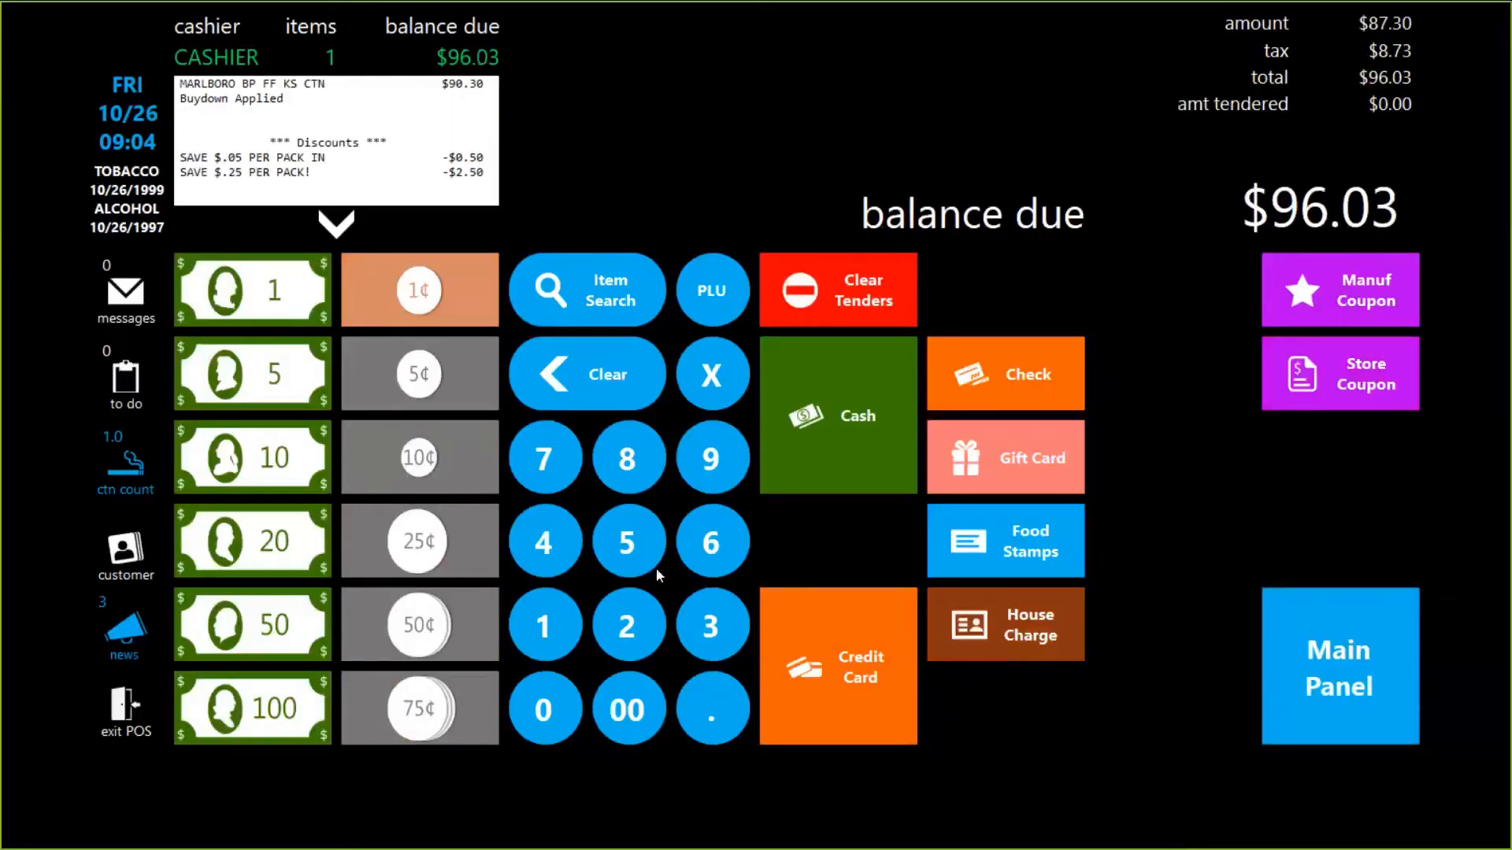
# Apply a 0.50 manufacturer coupon to the Marlboro carton and tender the remaining balance in cash.
pyautogui.click(641, 541)
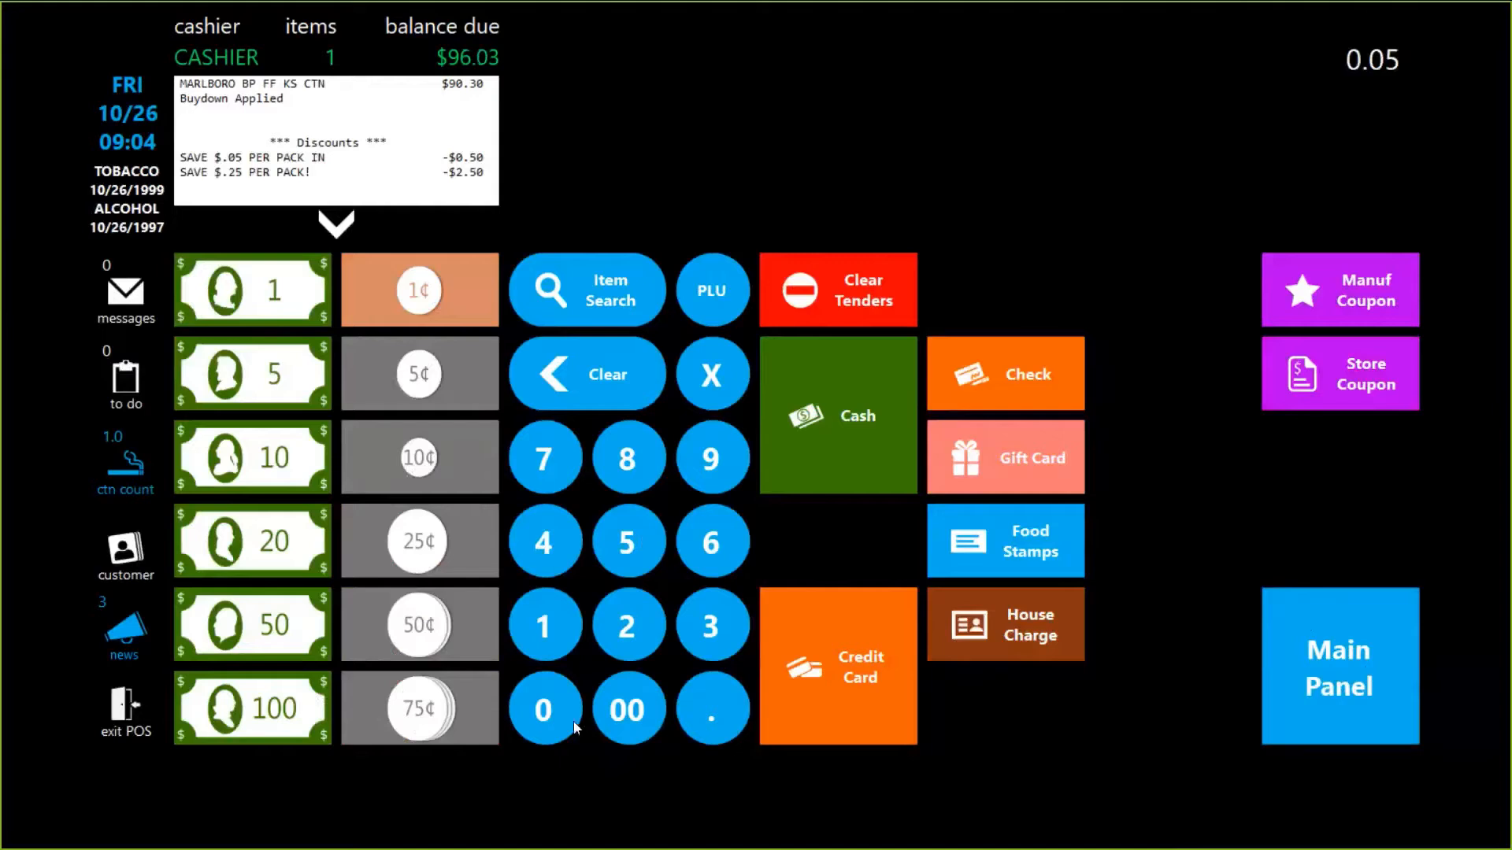
pyautogui.write('0')
pyautogui.click(1349, 308)
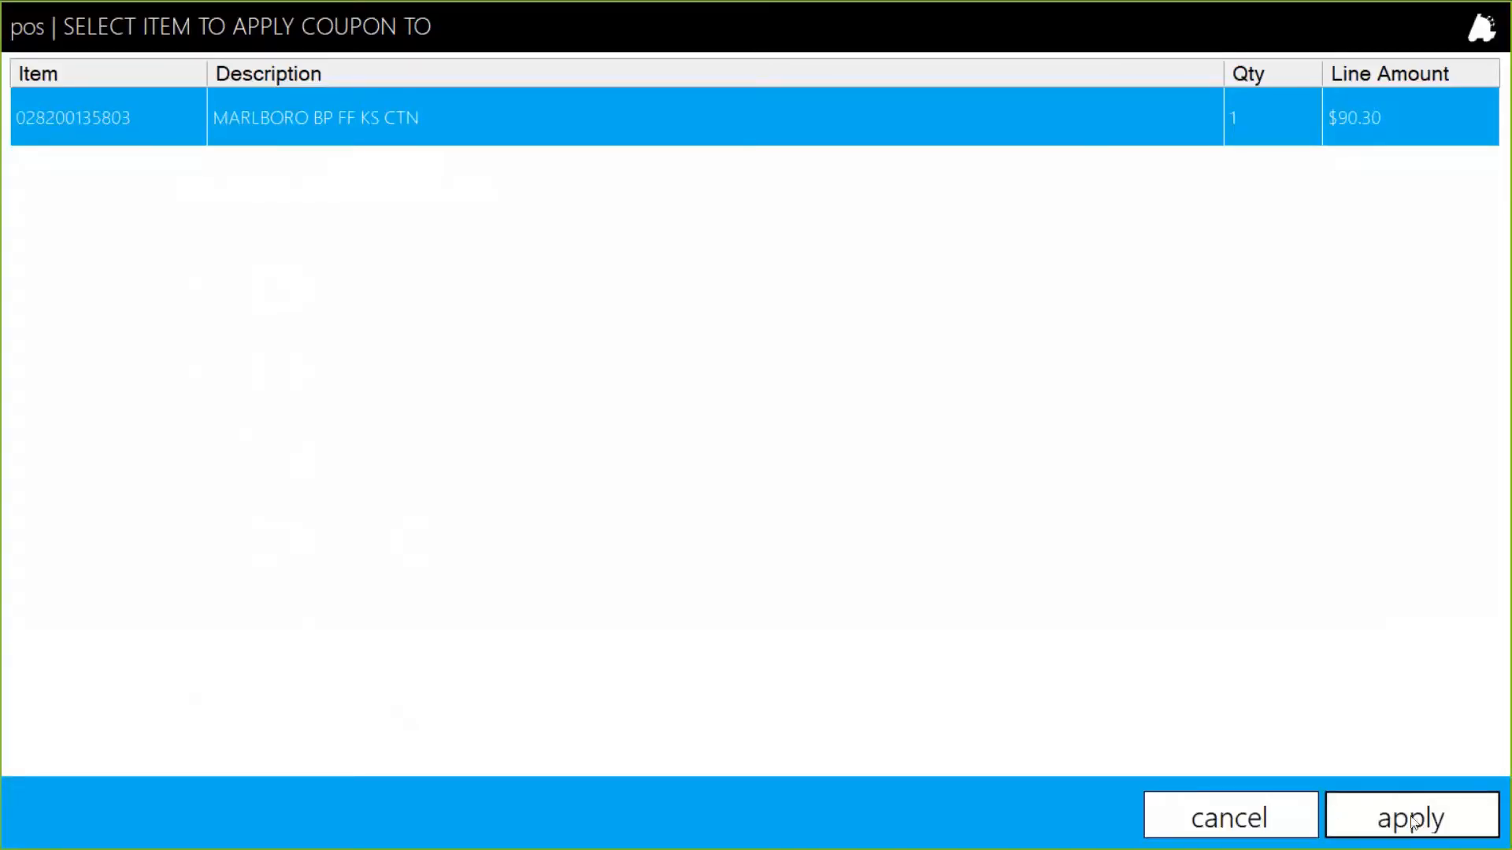
pyautogui.click(1414, 823)
pyautogui.click(834, 394)
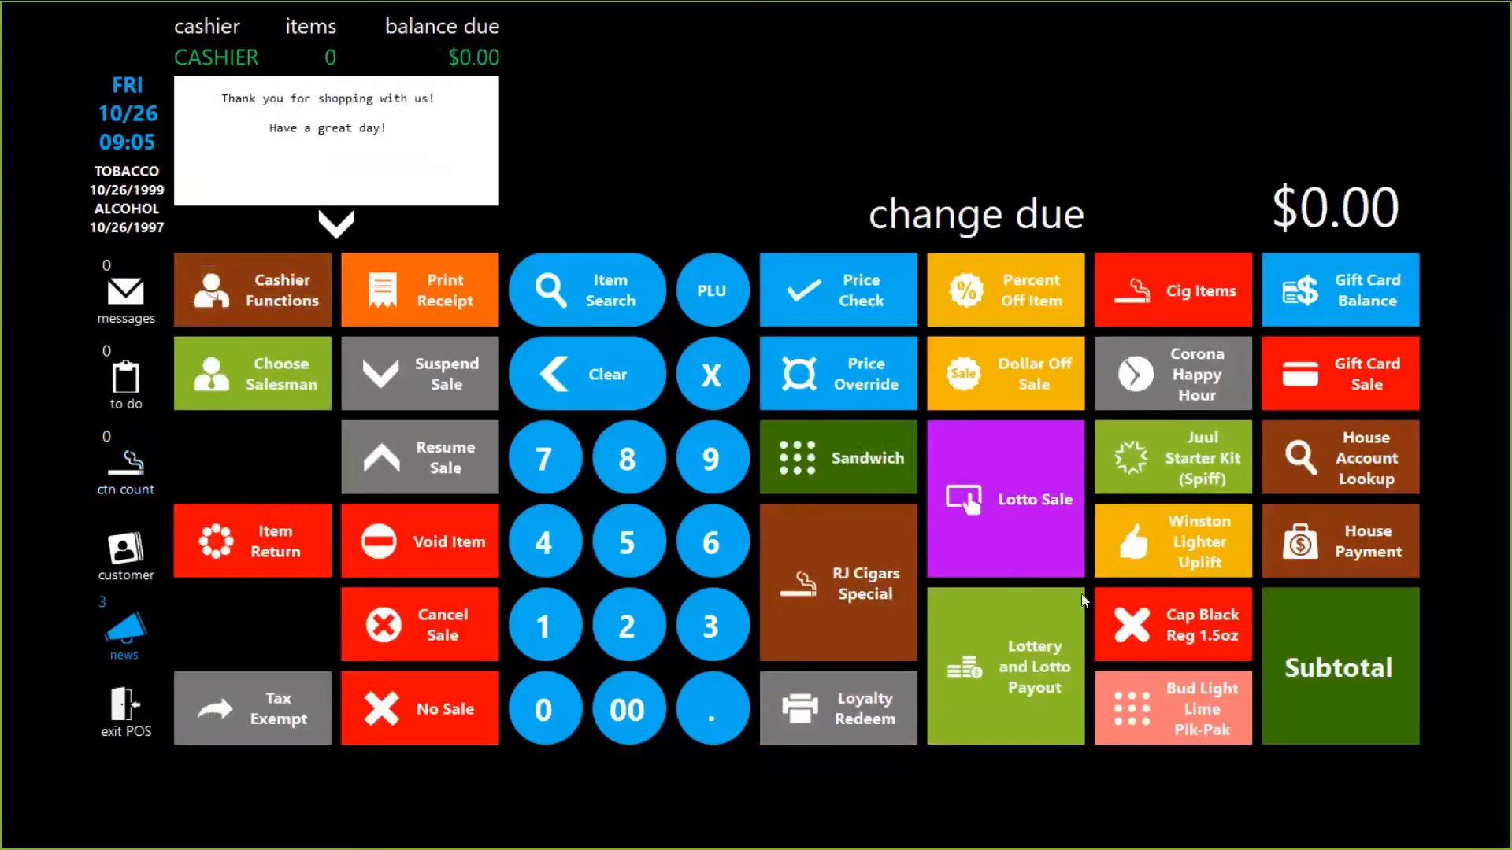
# Ring up a single CORONA PREMIER 24 CAN from Corona Happy Hour with age visually verified, and tender the subtotal in cash.
pyautogui.click(1214, 395)
pyautogui.click(749, 115)
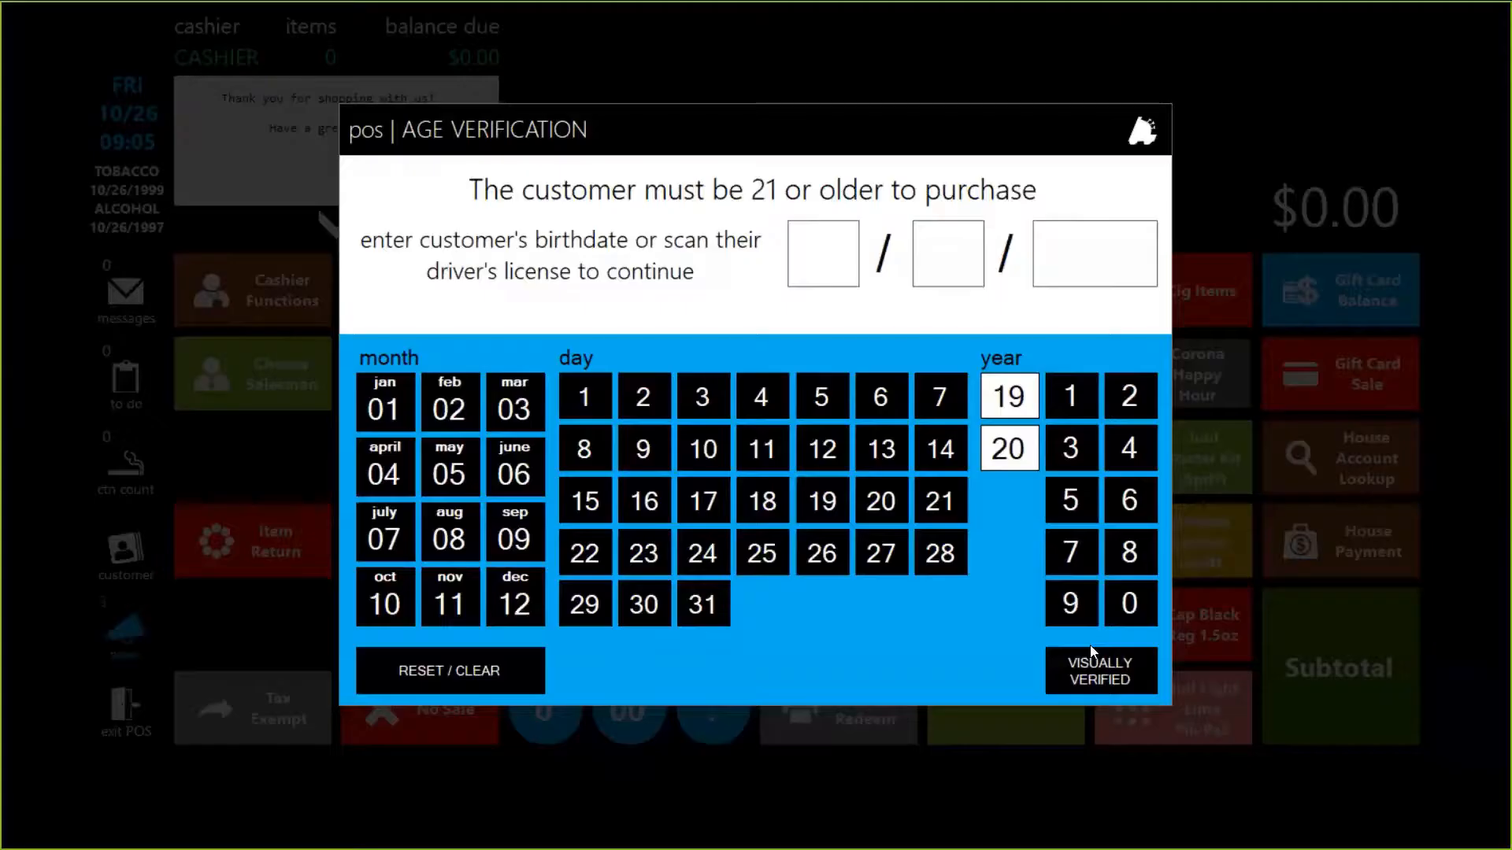
pyautogui.click(1092, 663)
pyautogui.click(1358, 698)
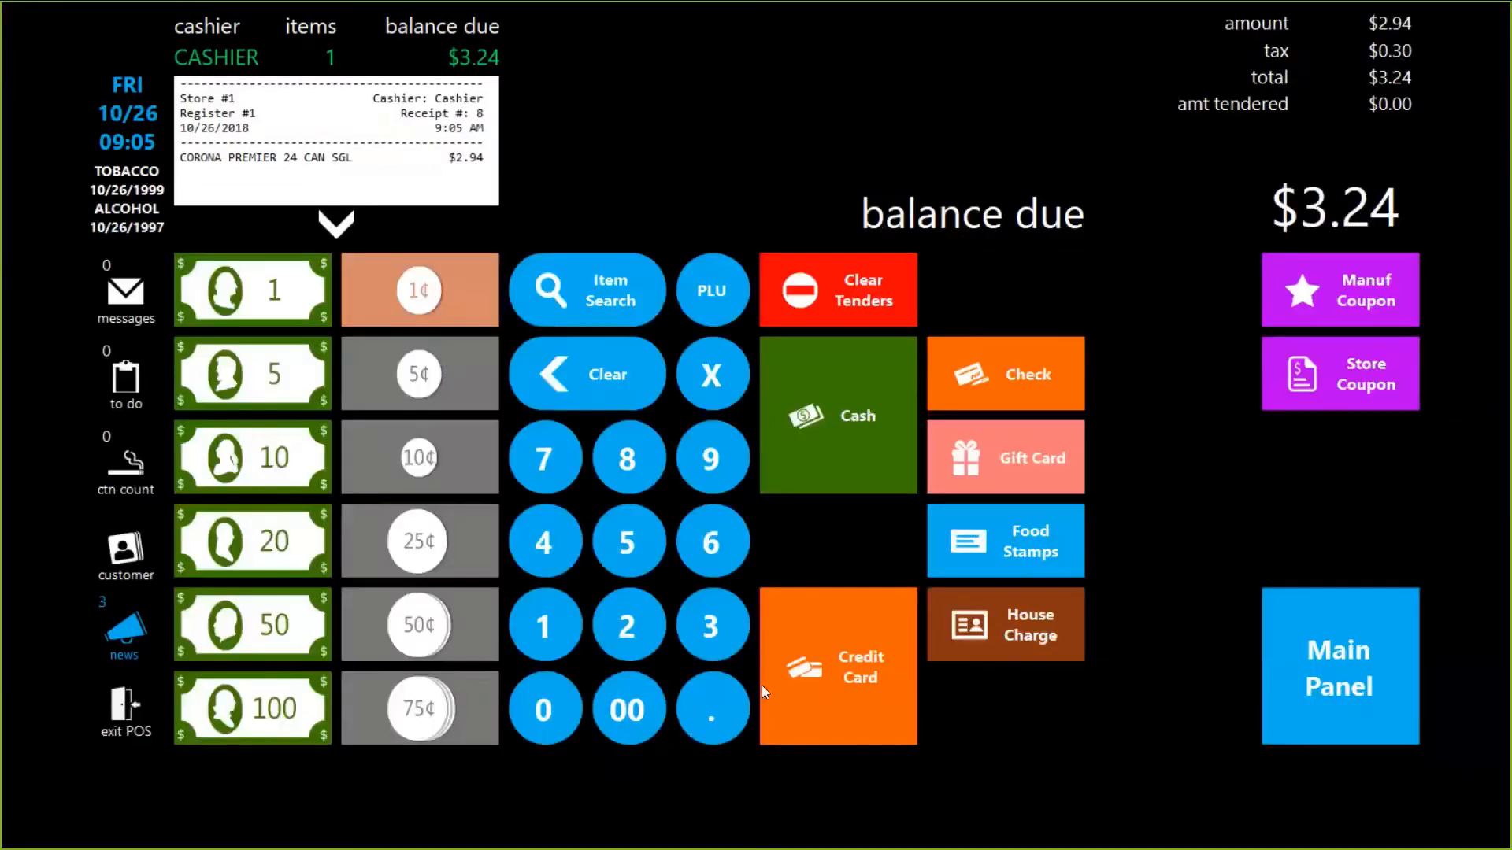
pyautogui.click(859, 422)
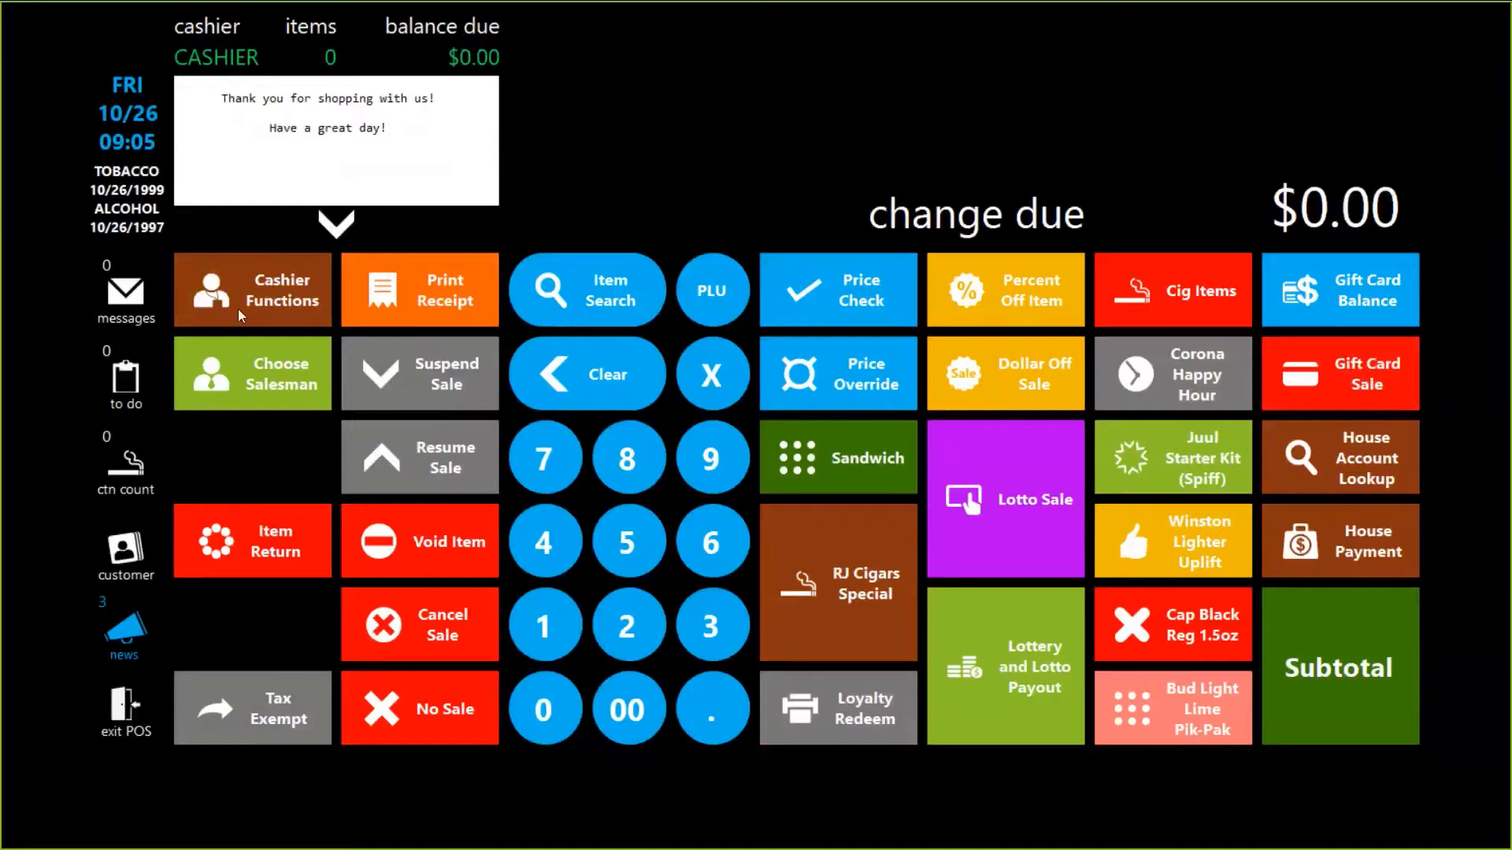
# Open the cashier functions of the POS.
pyautogui.click(296, 300)
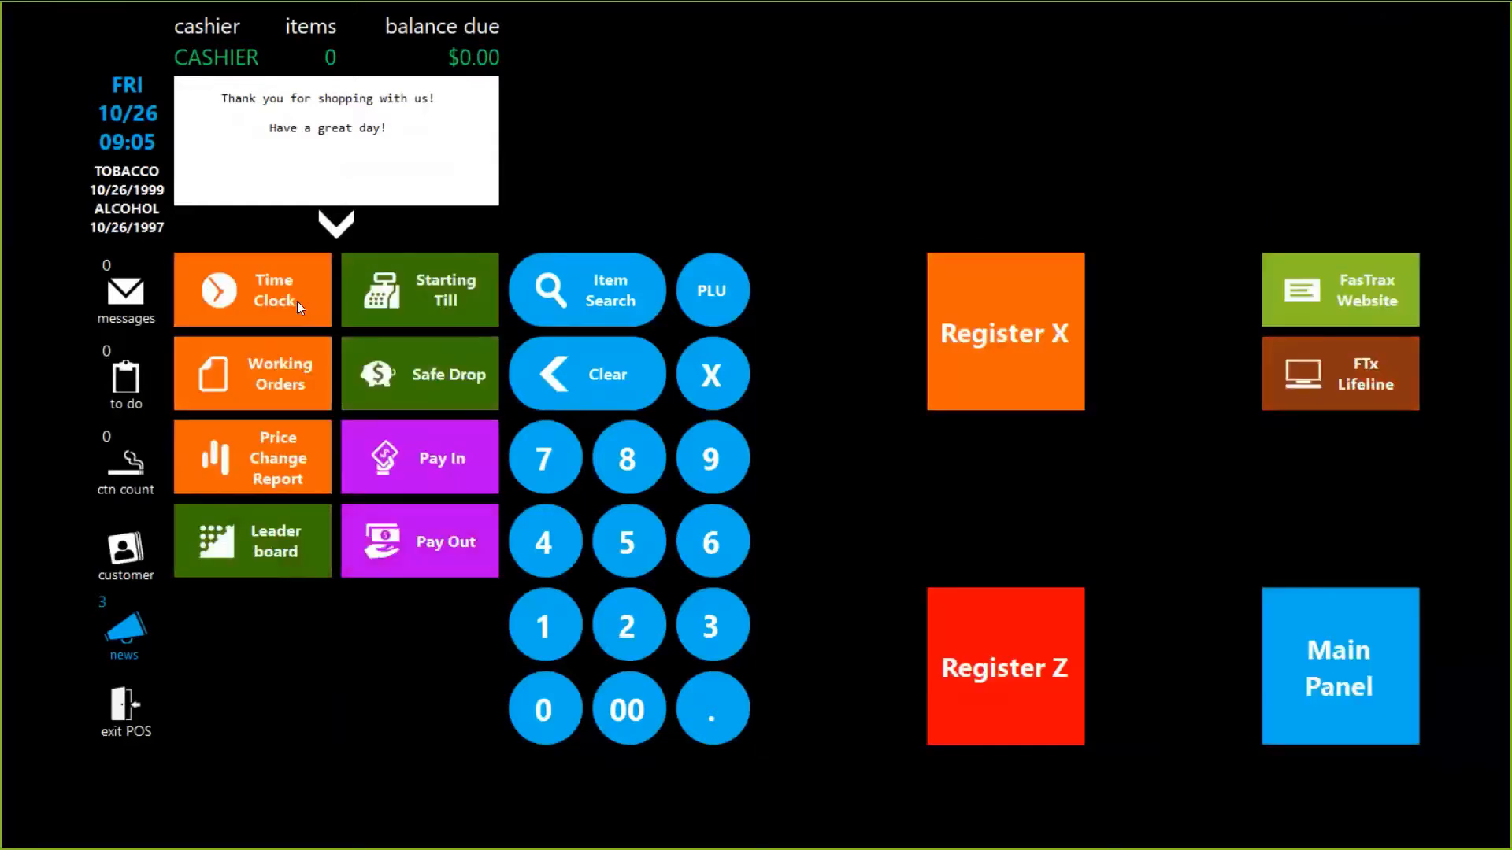
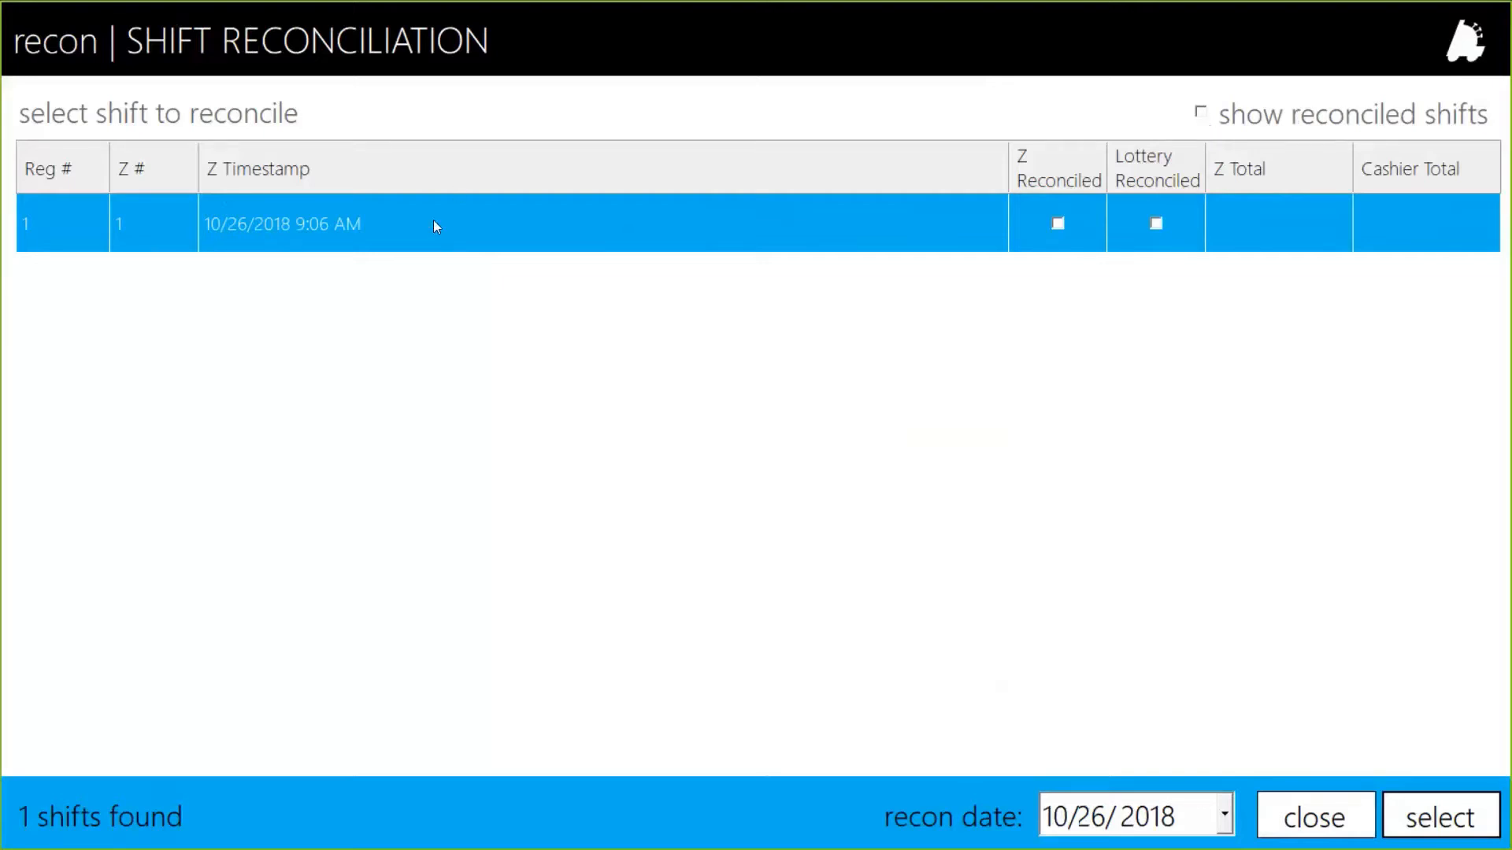
# Open the register 1, Z 1 shift for reconciliation and set the cashier's cash in drawer to 272.48.
pyautogui.click(1447, 822)
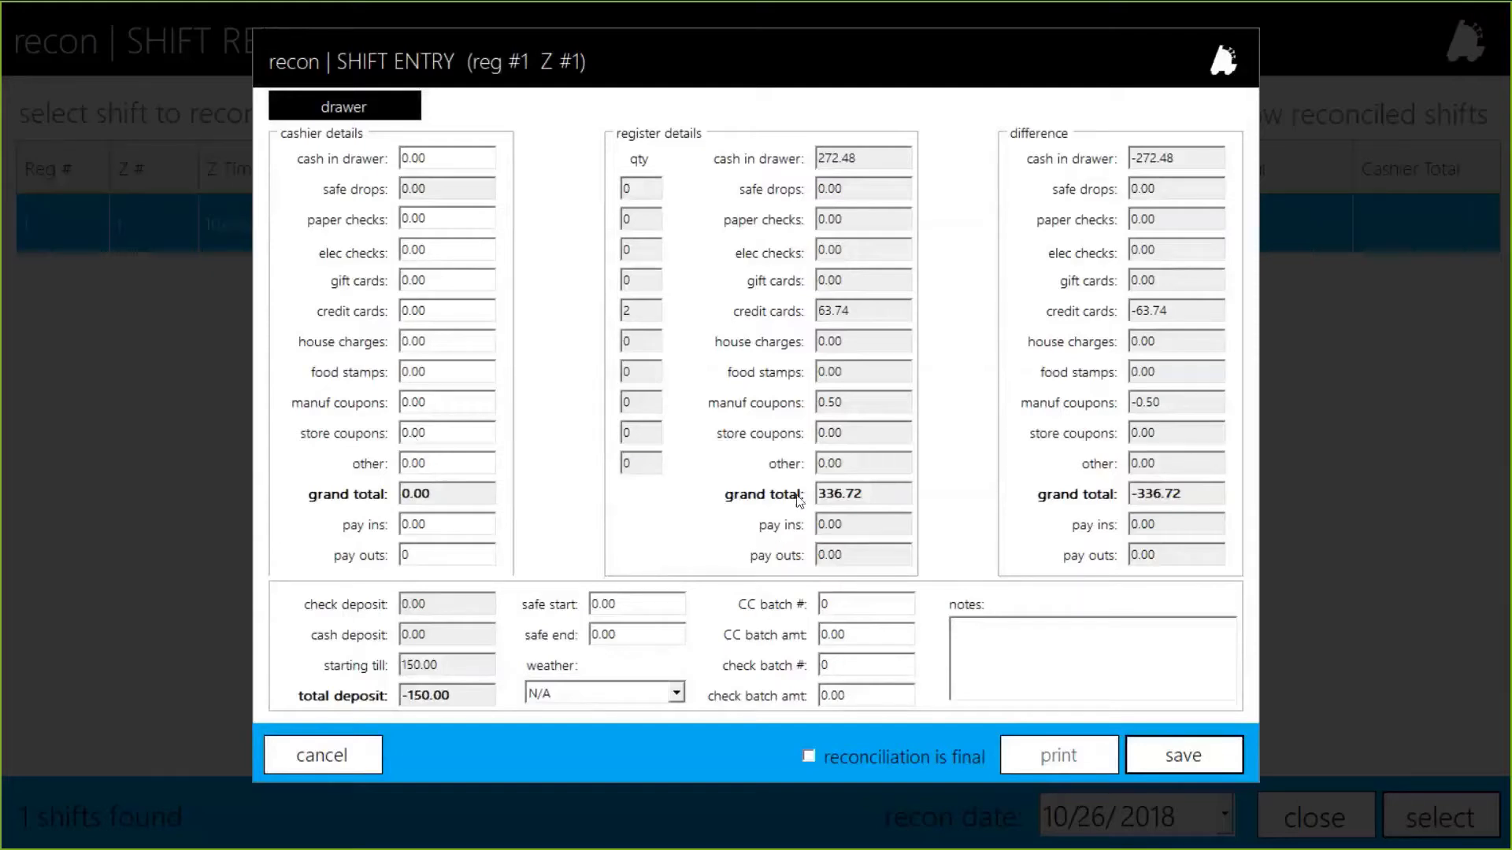
pyautogui.click(455, 158)
pyautogui.doubleClick(455, 157)
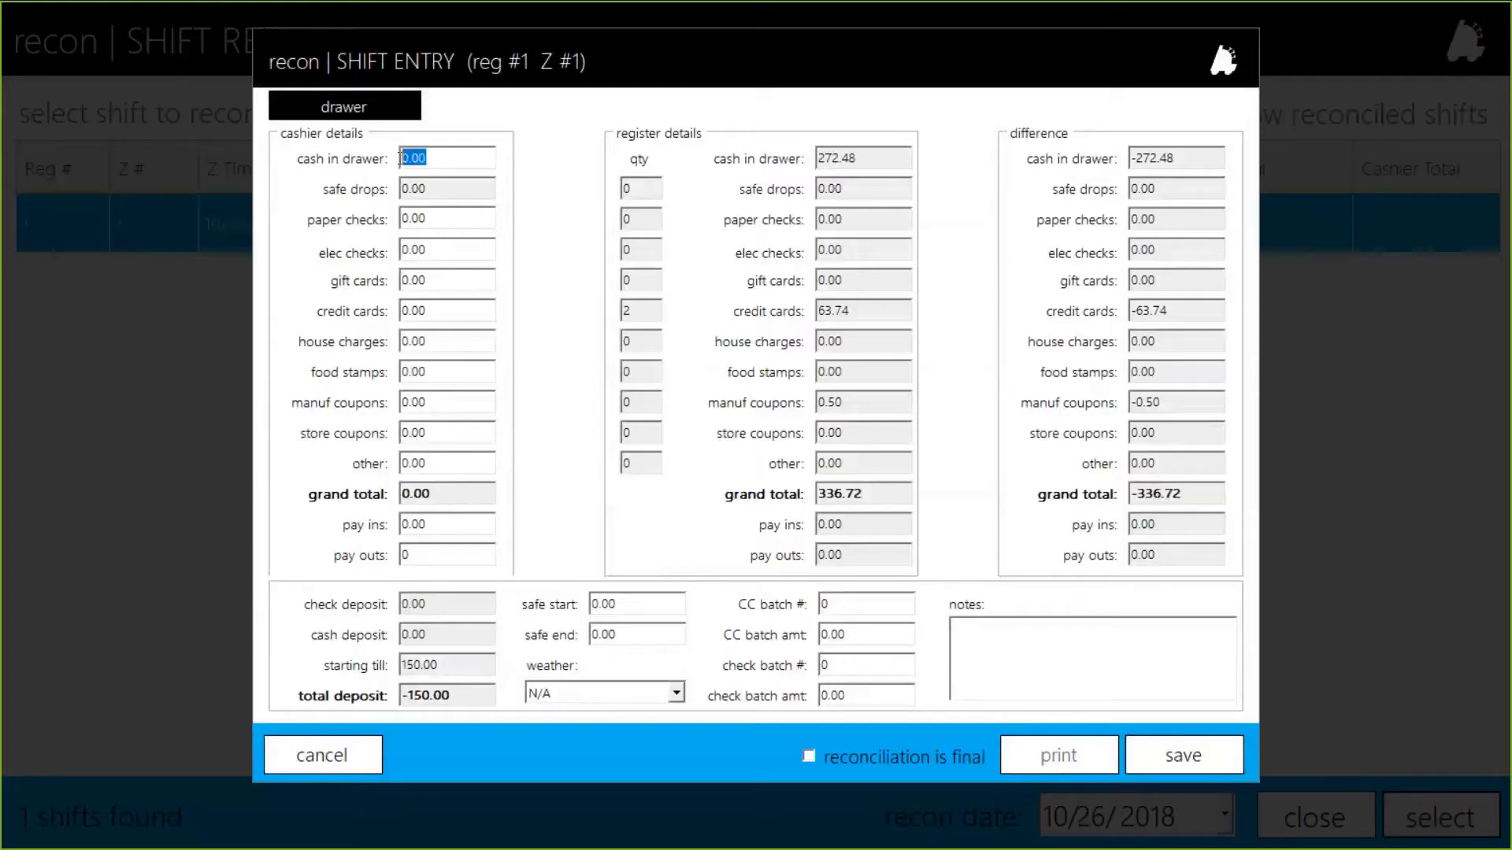
pyautogui.click(451, 221)
pyautogui.moveTo(881, 155); pyautogui.dragTo(799, 165)
pyautogui.click(1201, 158)
pyautogui.click(450, 166)
pyautogui.write('272.48')
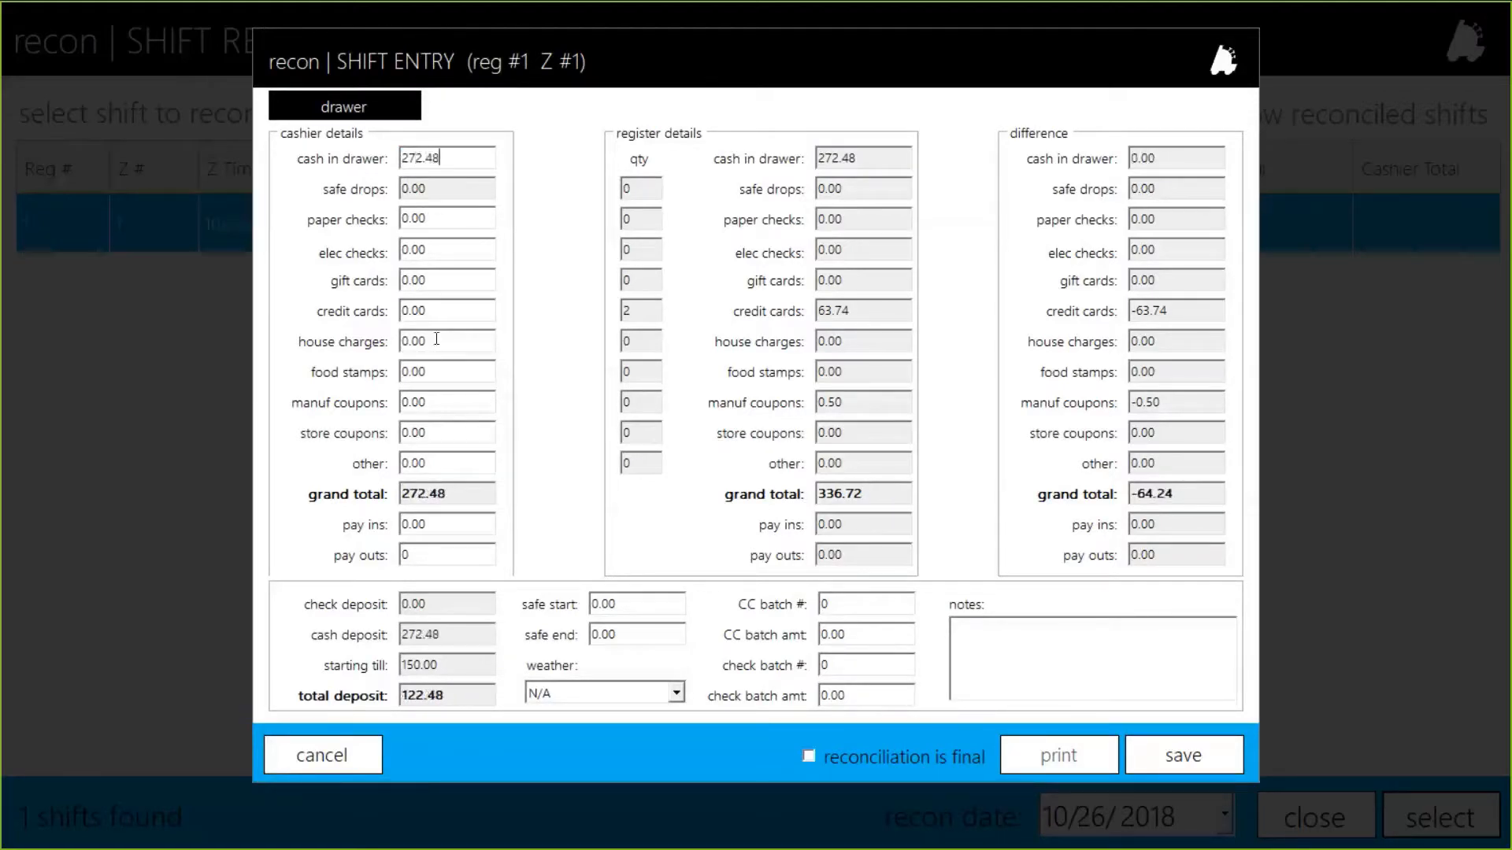
# Set the cashier's credit cards amount to 63.74 and manufacturer coupons to .50.
pyautogui.moveTo(433, 315); pyautogui.dragTo(344, 318)
pyautogui.write('63.74')
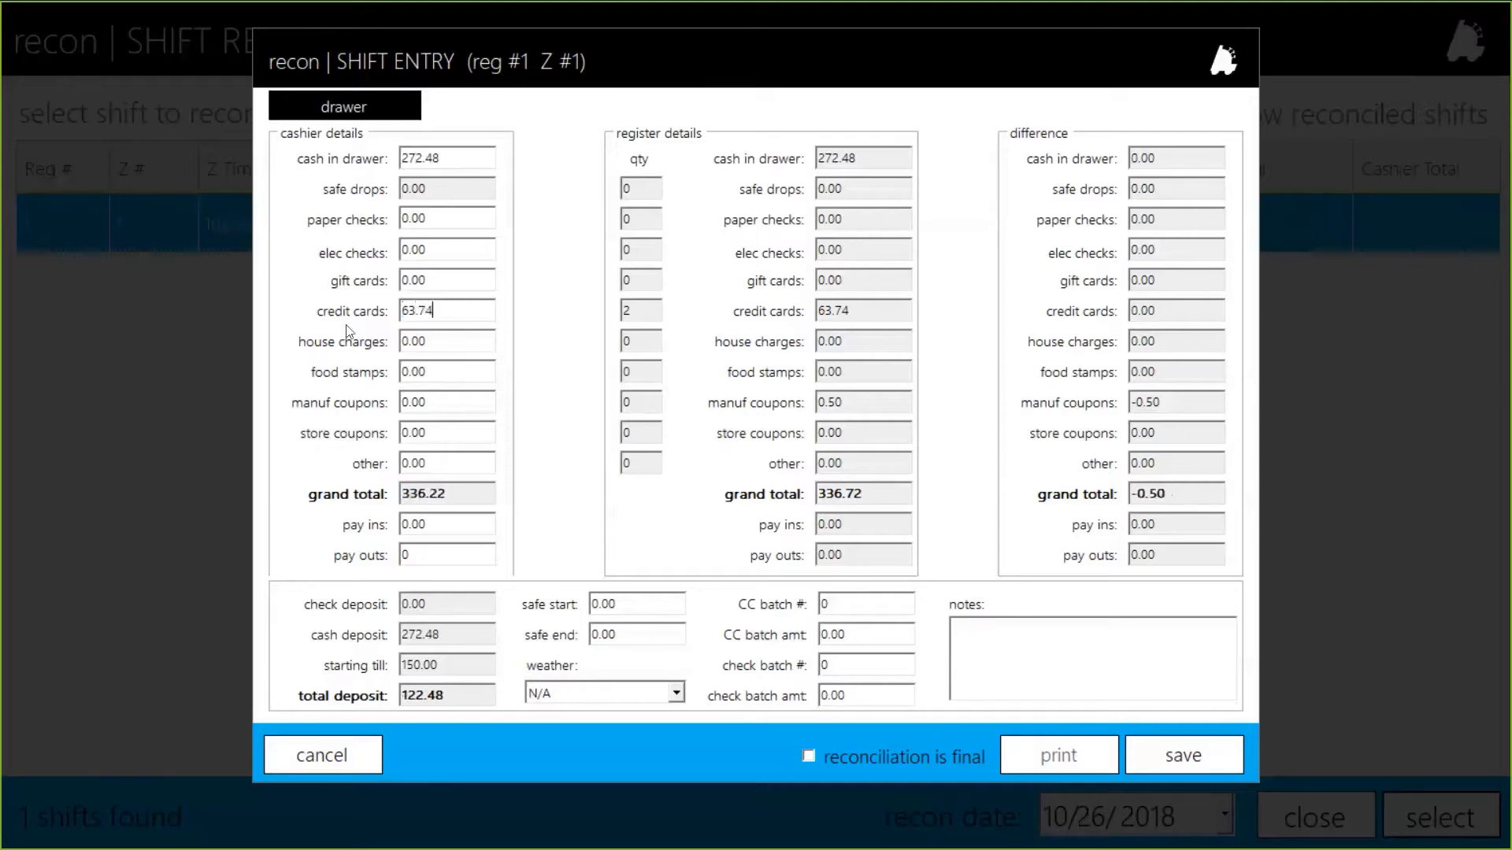
pyautogui.moveTo(446, 408); pyautogui.dragTo(351, 409)
pyautogui.write('.50')
pyautogui.click(440, 456)
# Review the total deposit, safe start, safe end and CC batch number fields of the shift entry.
pyautogui.moveTo(398, 700); pyautogui.dragTo(446, 700)
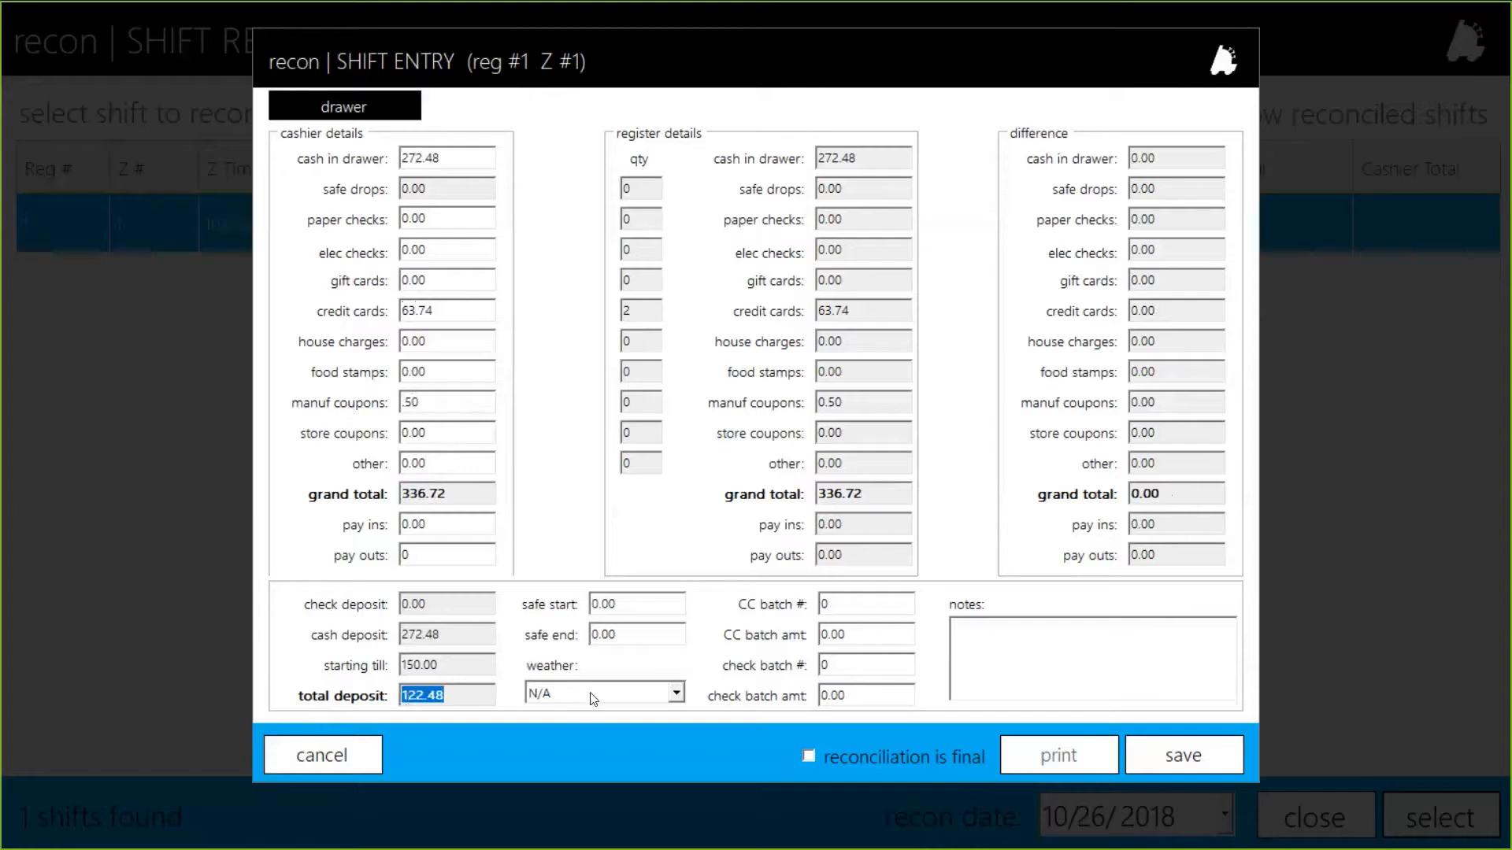
pyautogui.click(456, 700)
pyautogui.doubleClick(648, 609)
pyautogui.click(634, 602)
pyautogui.click(637, 638)
pyautogui.click(857, 604)
# Save the shift's reconciliation data as final and acknowledge the save.
pyautogui.click(1216, 754)
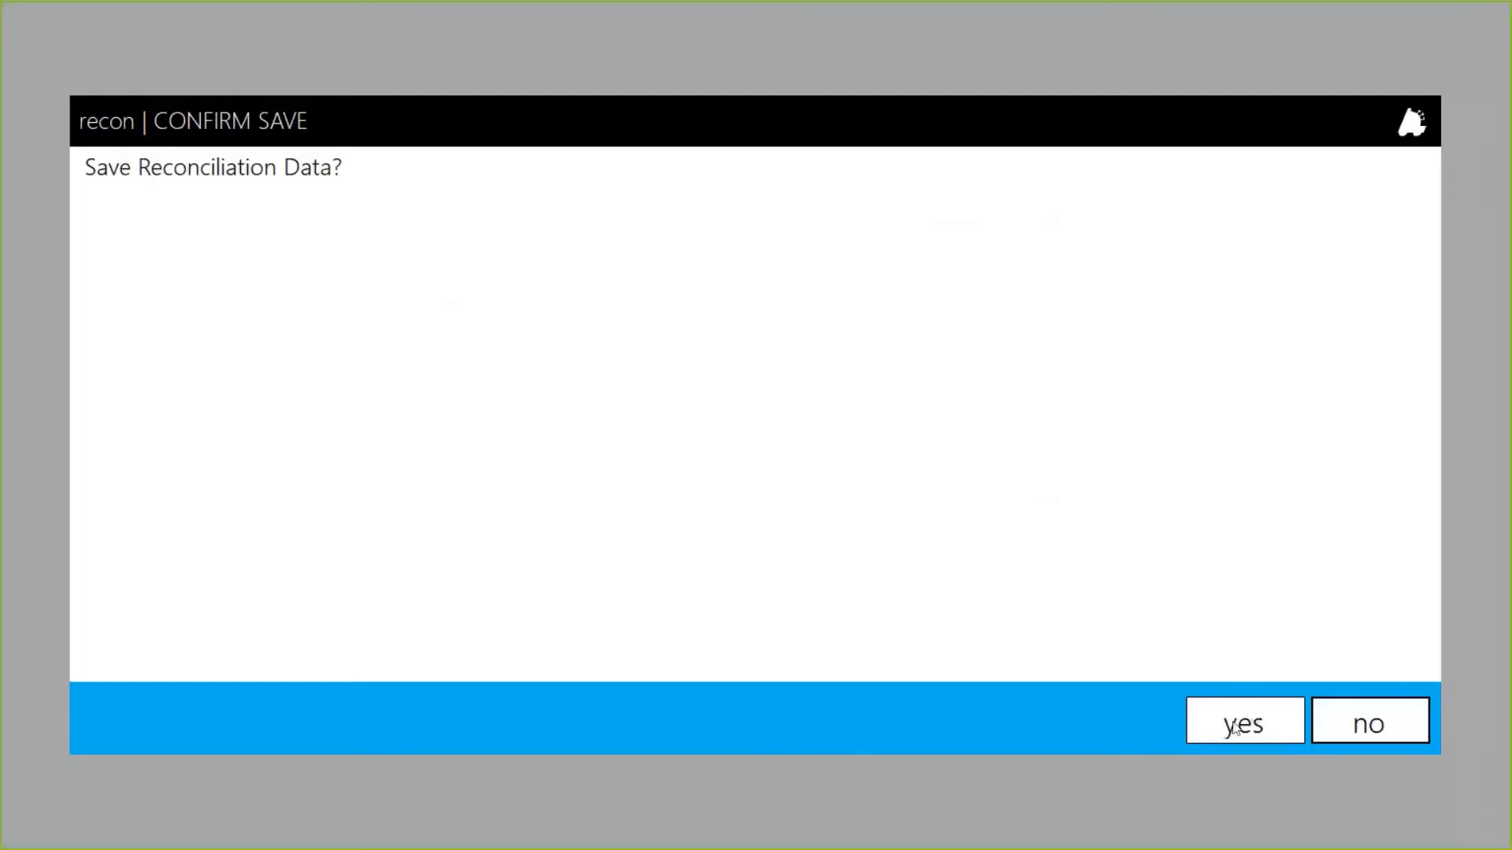
pyautogui.click(1233, 722)
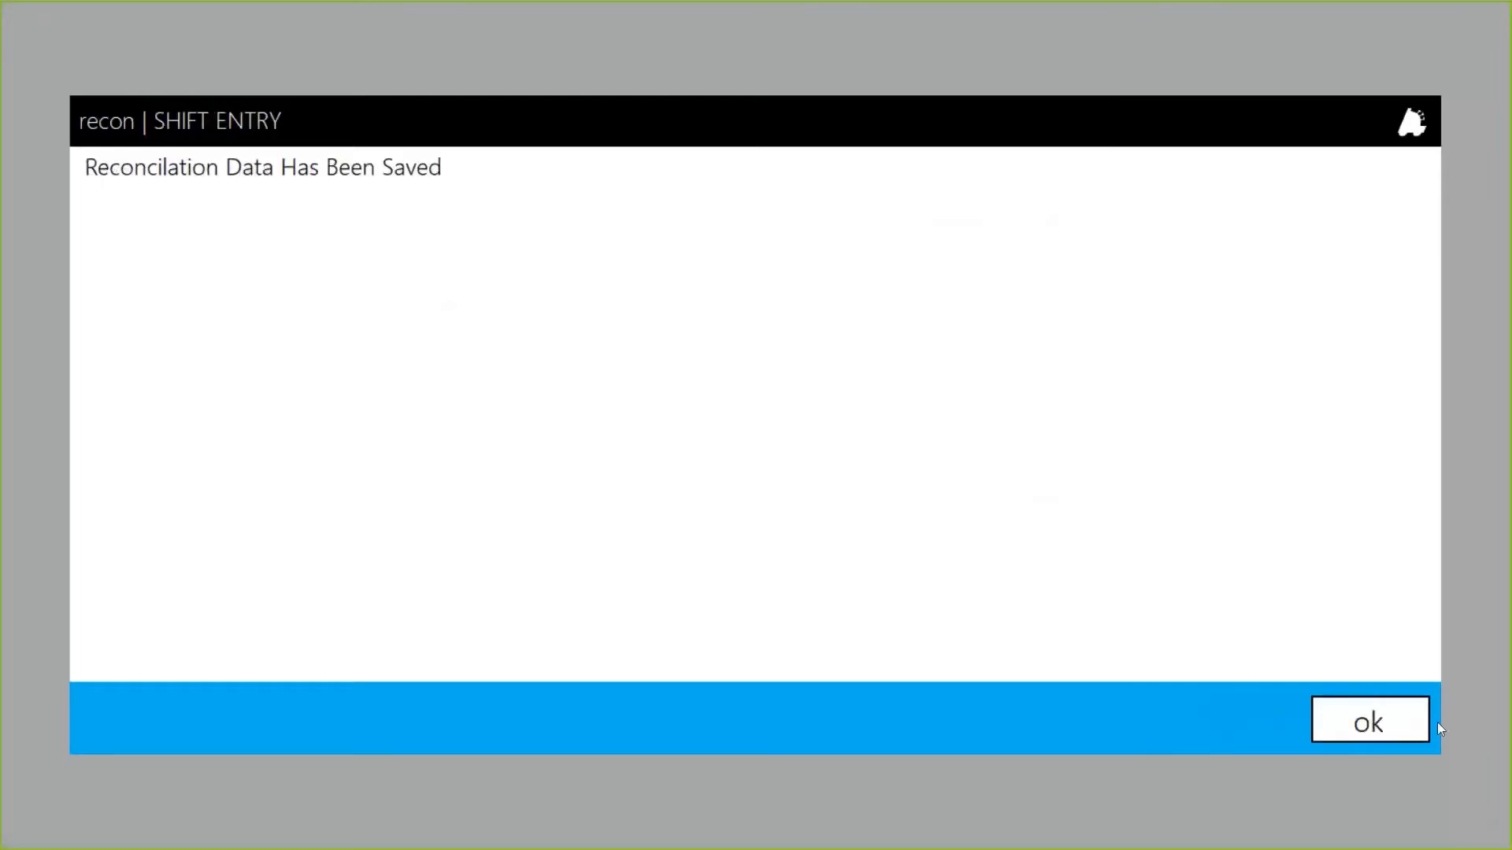
pyautogui.click(1390, 725)
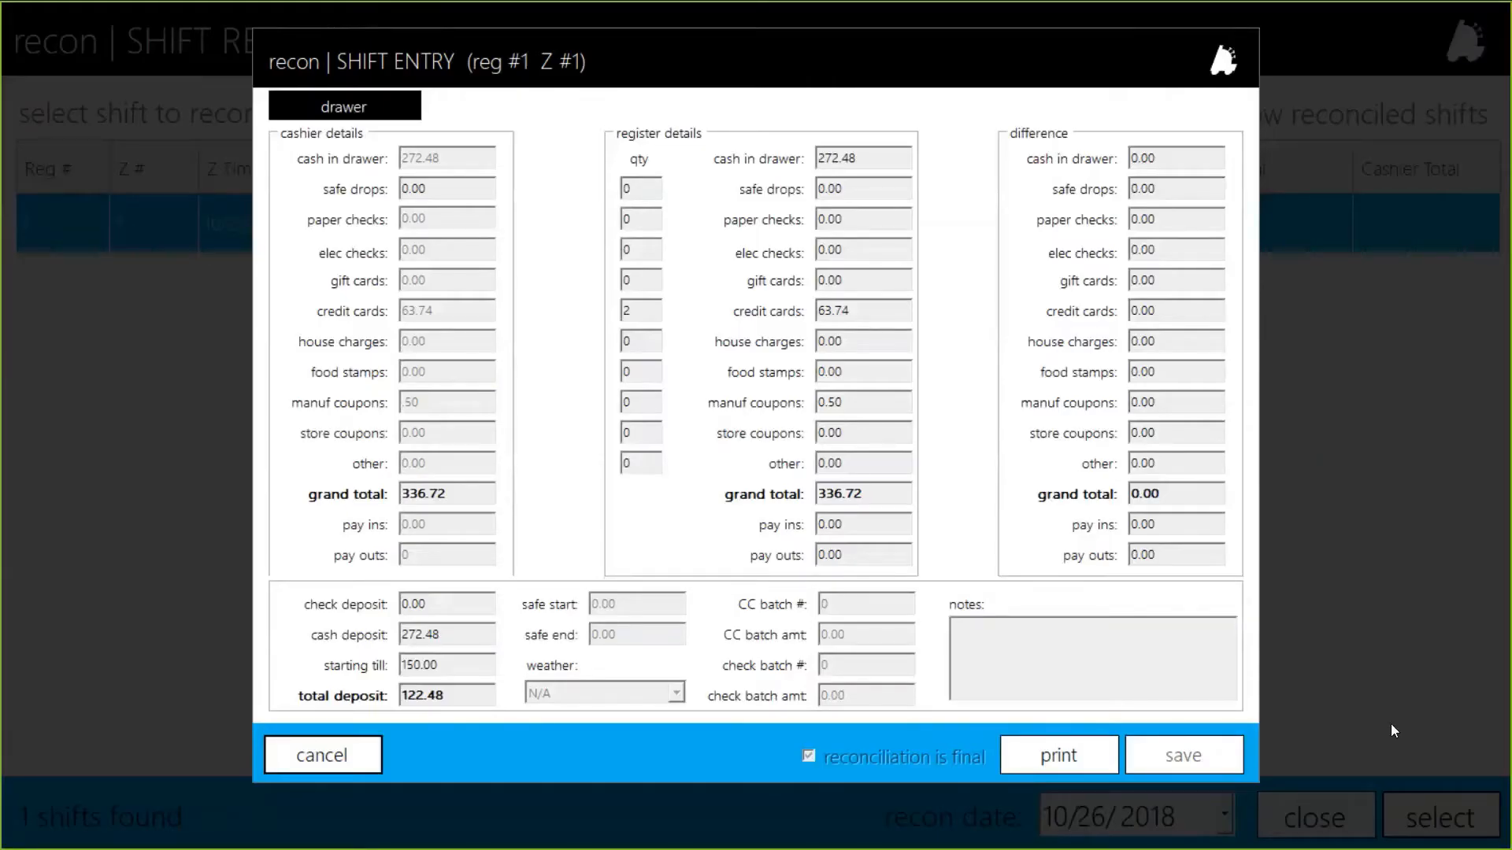
# View the printable Shift Reconciliation Report, and close the report, the shift entry and the shift list.
pyautogui.click(1047, 751)
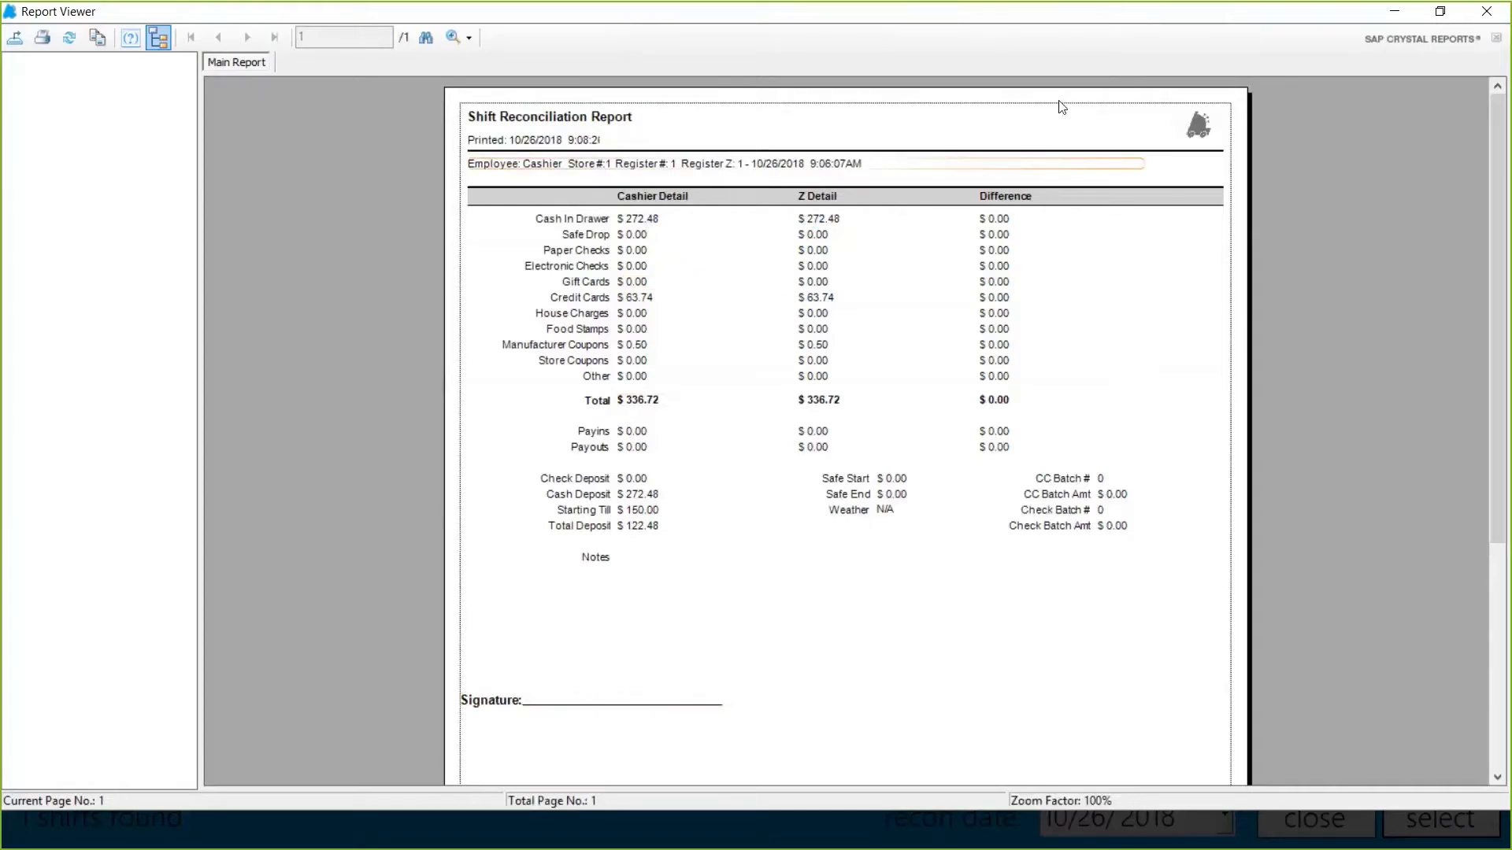
pyautogui.click(1487, 11)
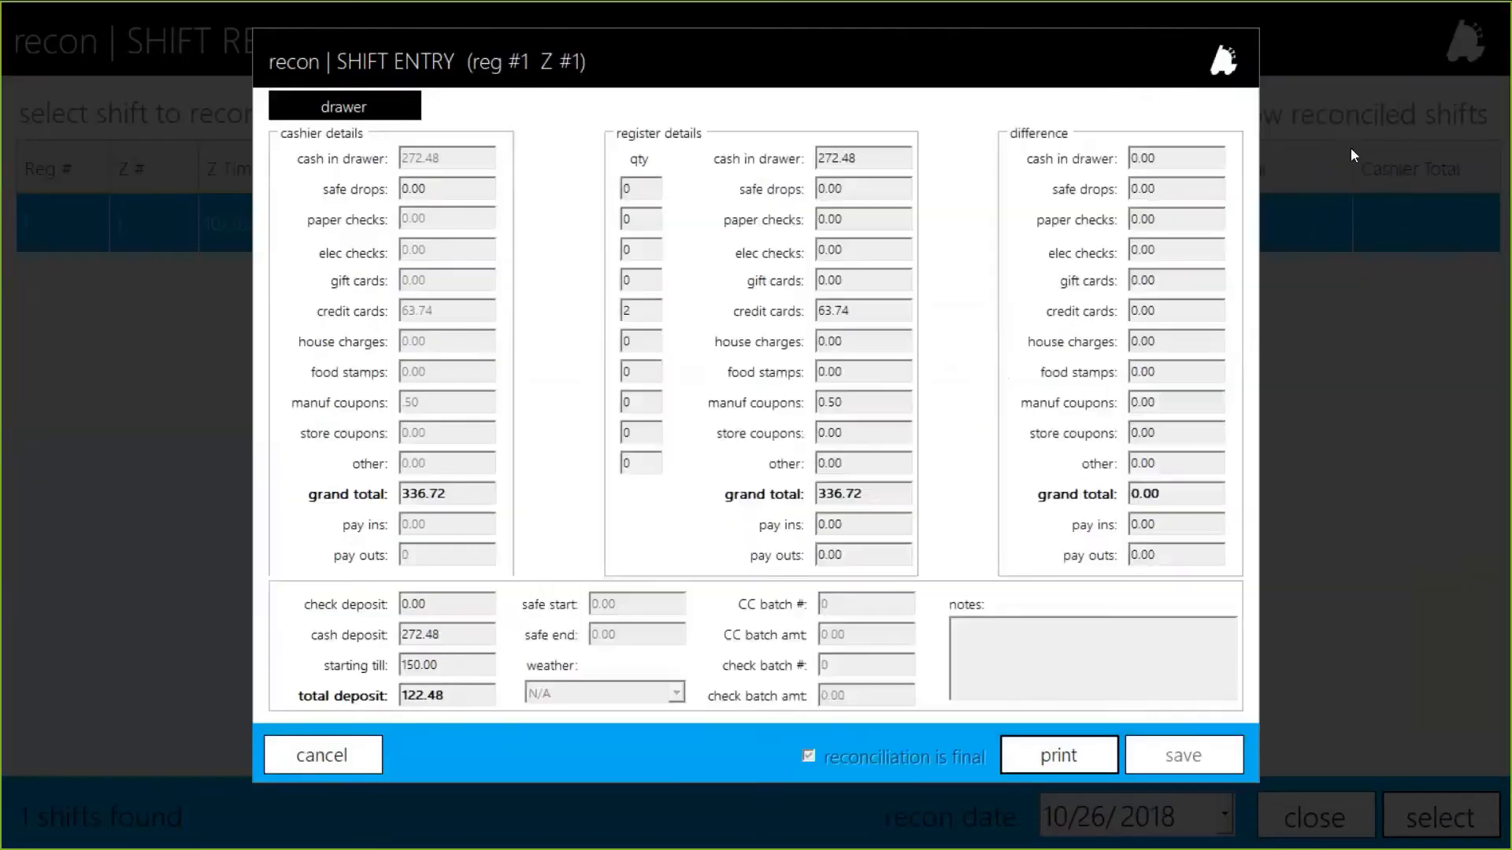
pyautogui.click(303, 753)
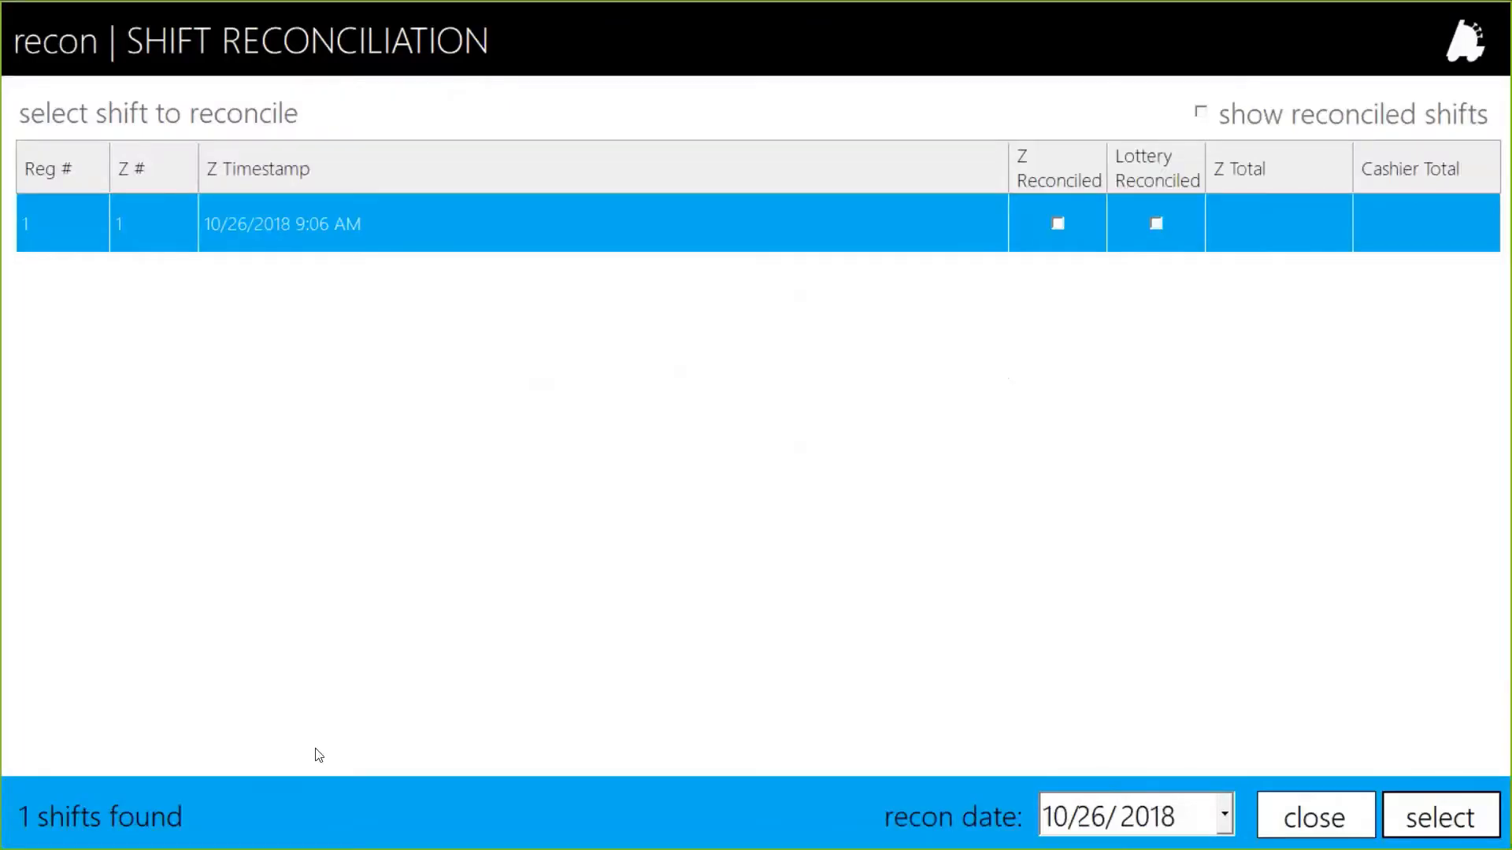
pyautogui.click(1338, 815)
# Reopen Shift Reconciliation, show the reconciled shifts to check the finished one, and close the list.
pyautogui.click(1034, 214)
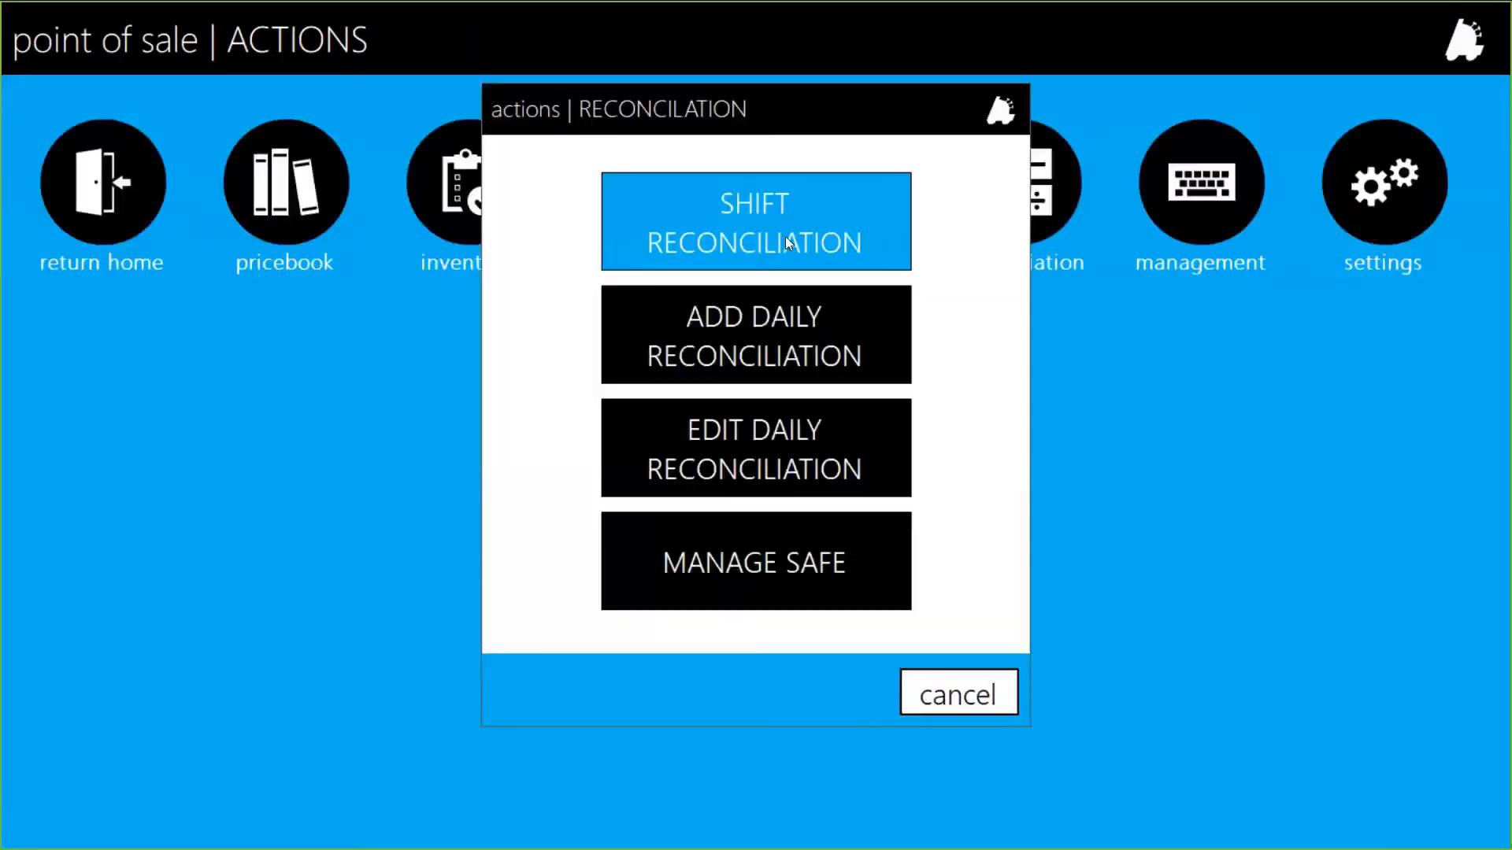
pyautogui.click(785, 237)
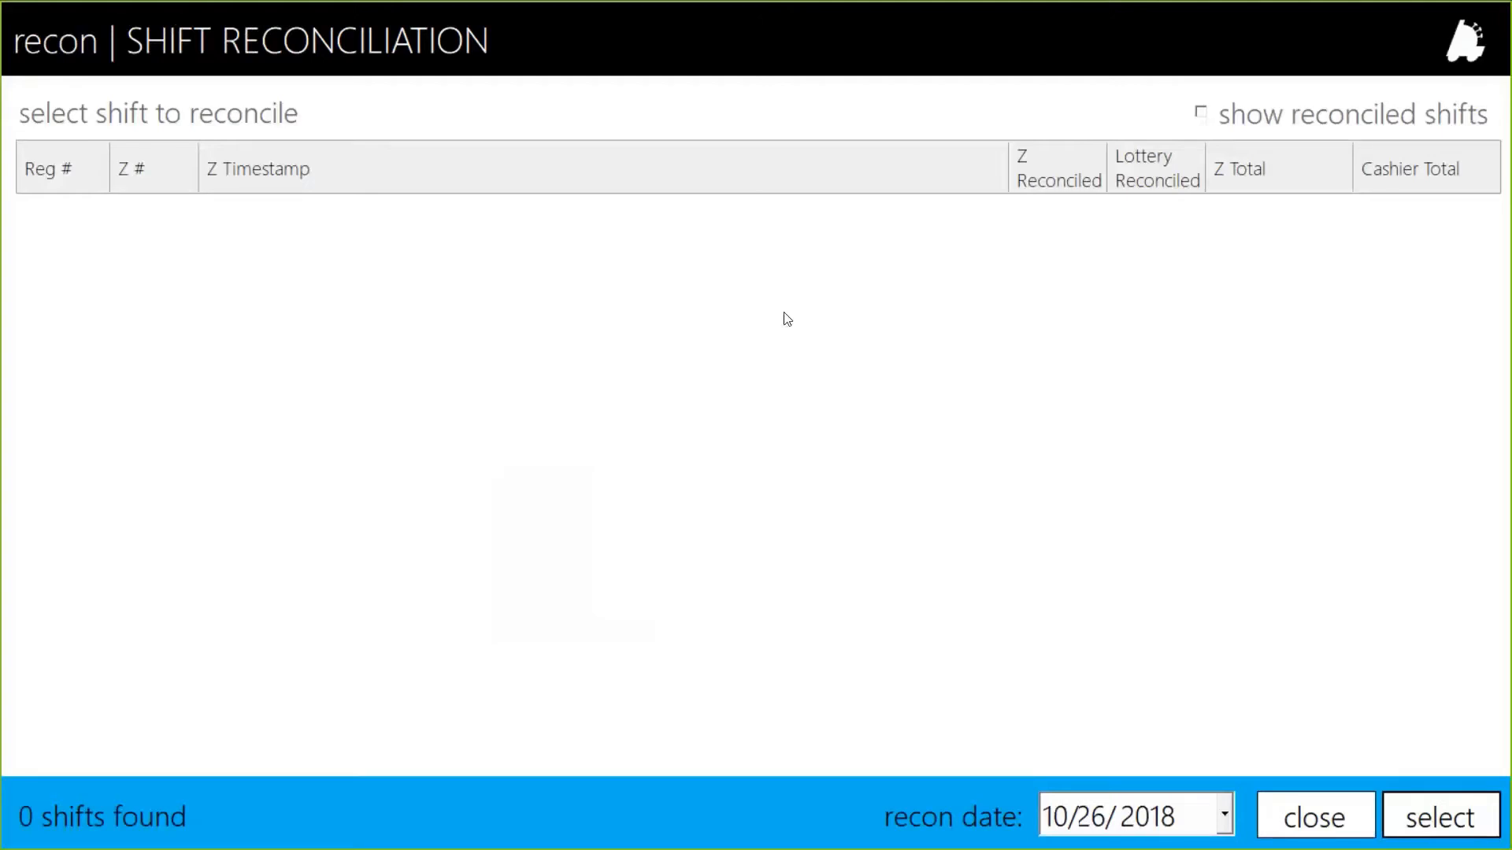
pyautogui.click(1203, 114)
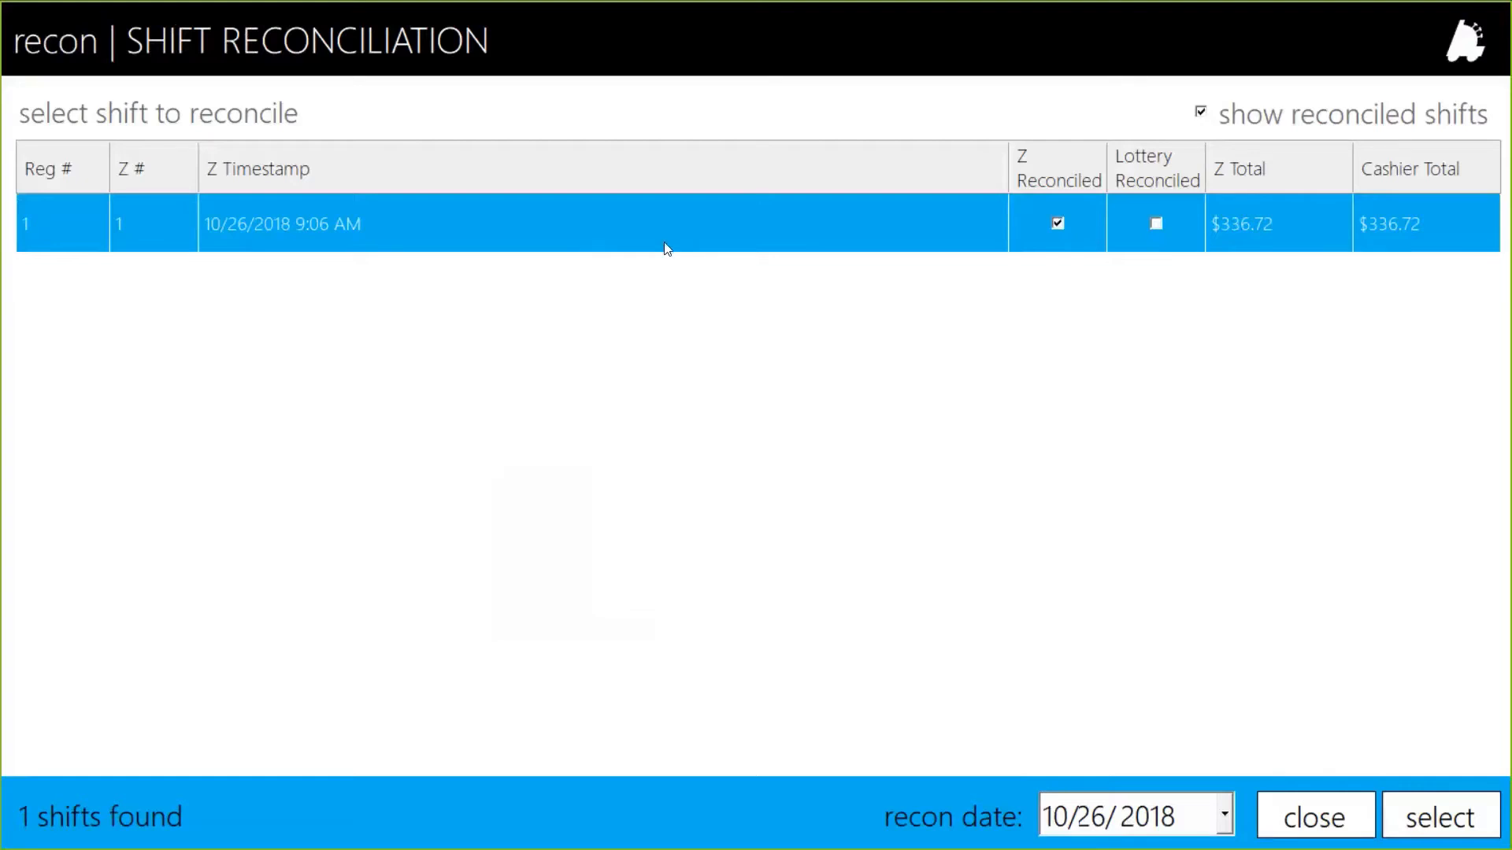
pyautogui.click(1326, 814)
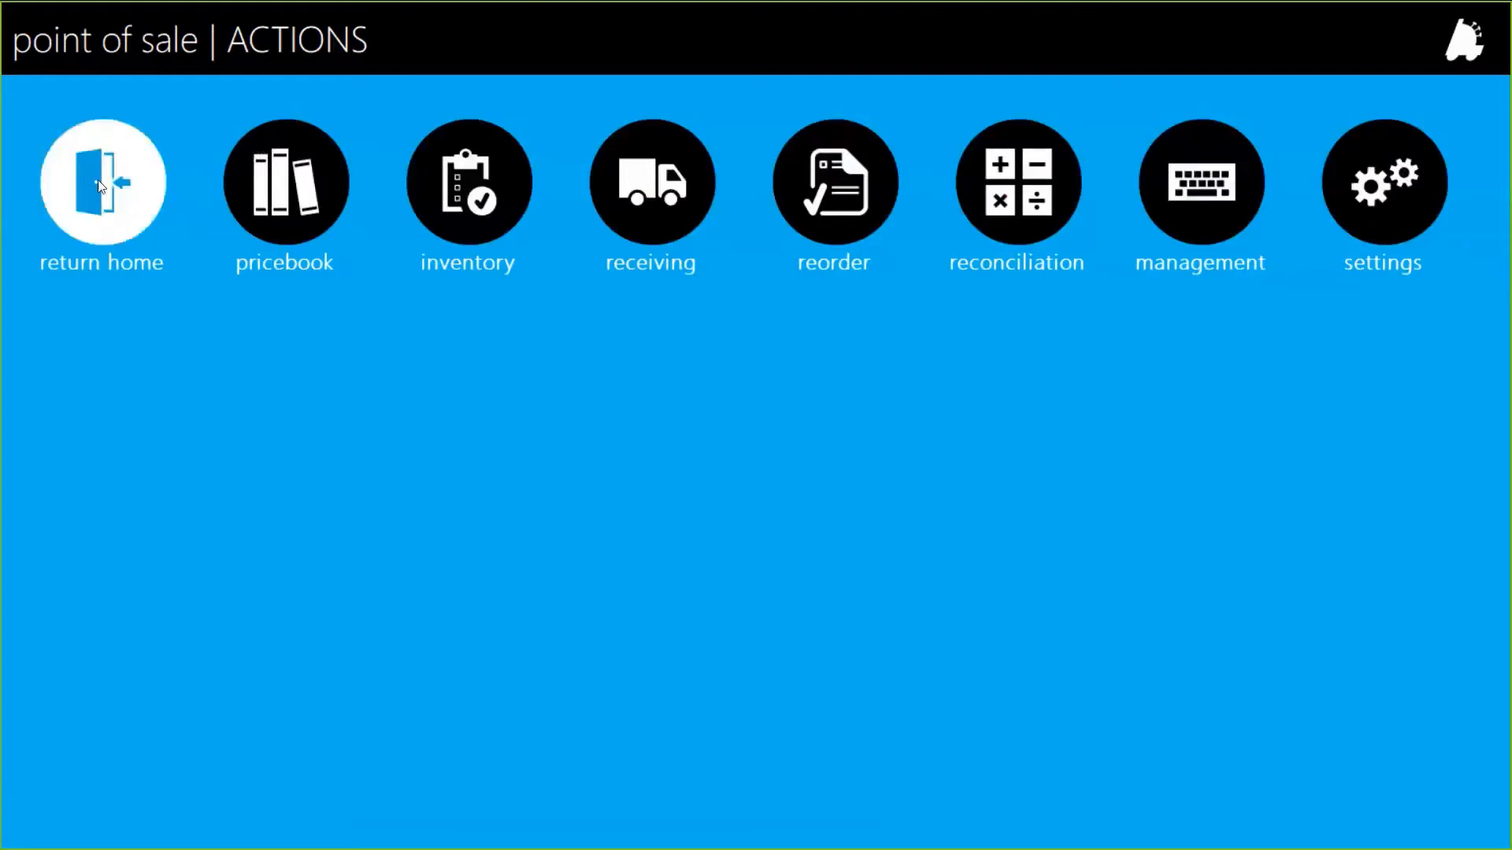
# Return to the cashier's home screen and open the POS with a starting till of 150.00.
pyautogui.click(101, 186)
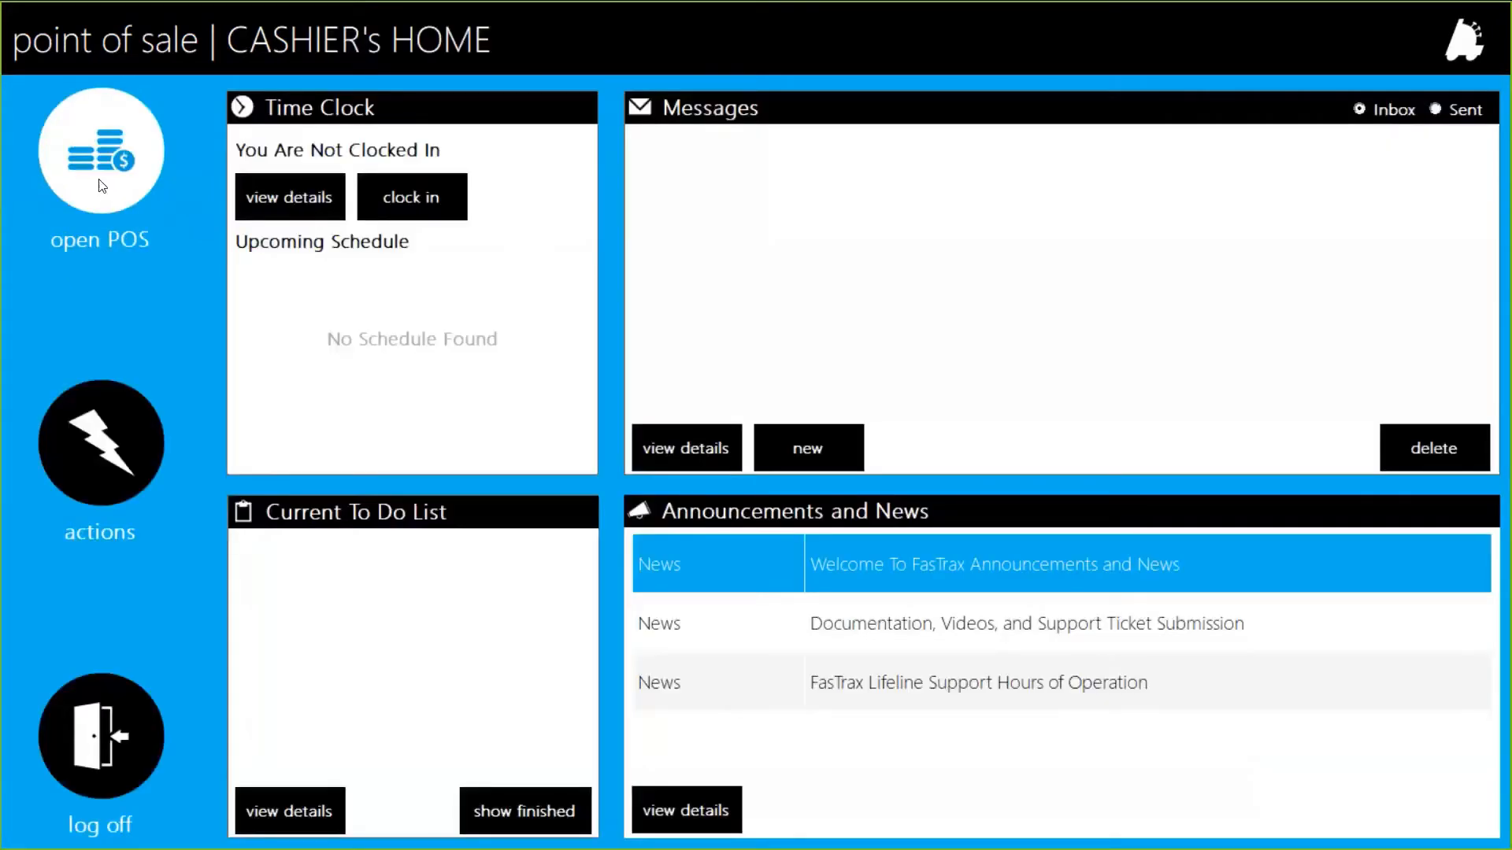
pyautogui.click(100, 187)
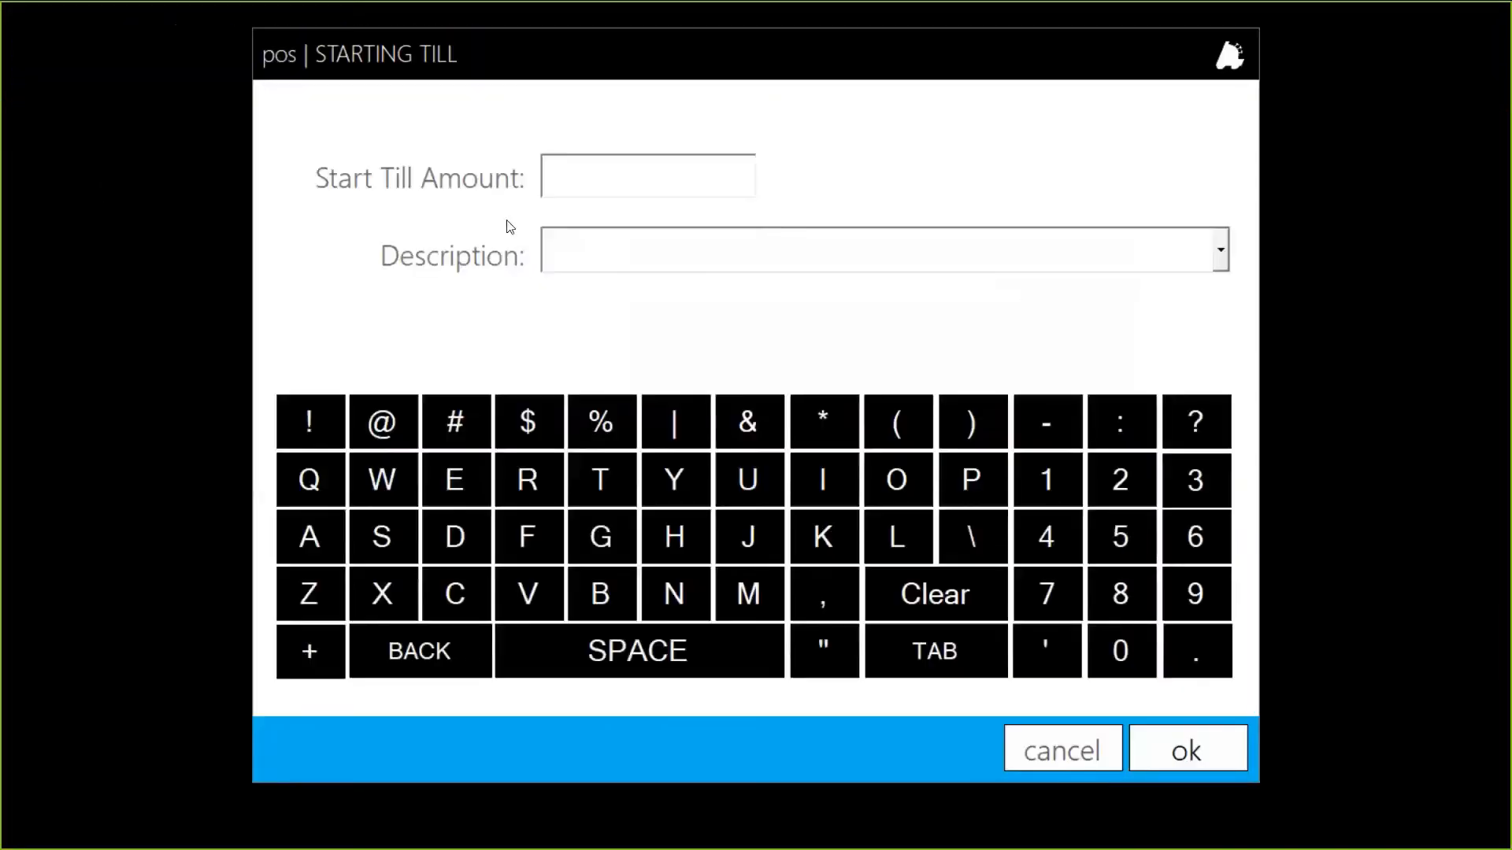
pyautogui.write('150.00')
pyautogui.click(1213, 736)
# Ring up a Marlboro BP FF KS carton with the customer's age visually verified, and complete the sale in cash.
pyautogui.click(1173, 326)
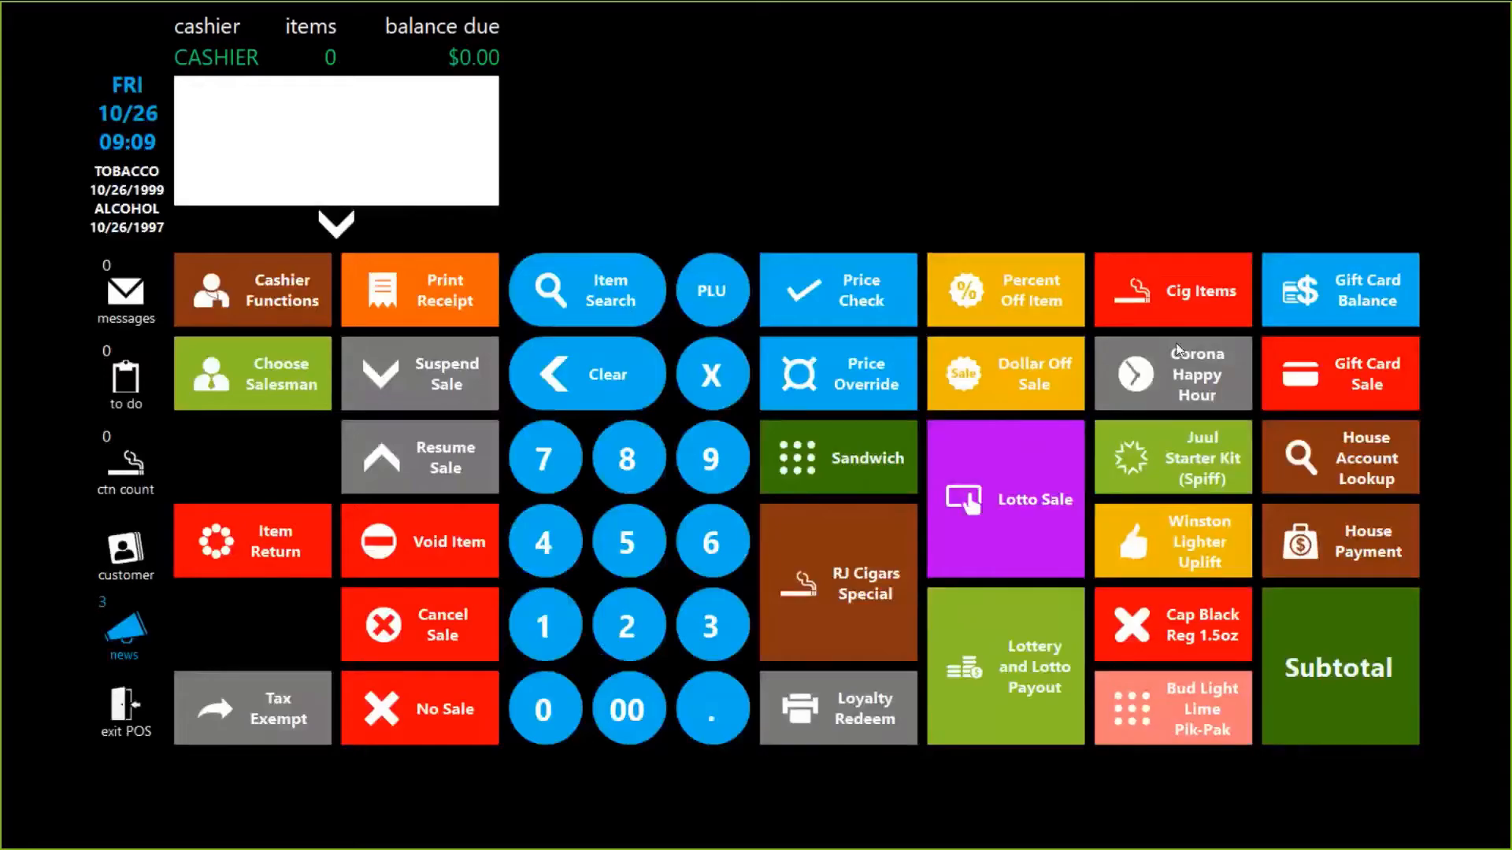
pyautogui.click(787, 331)
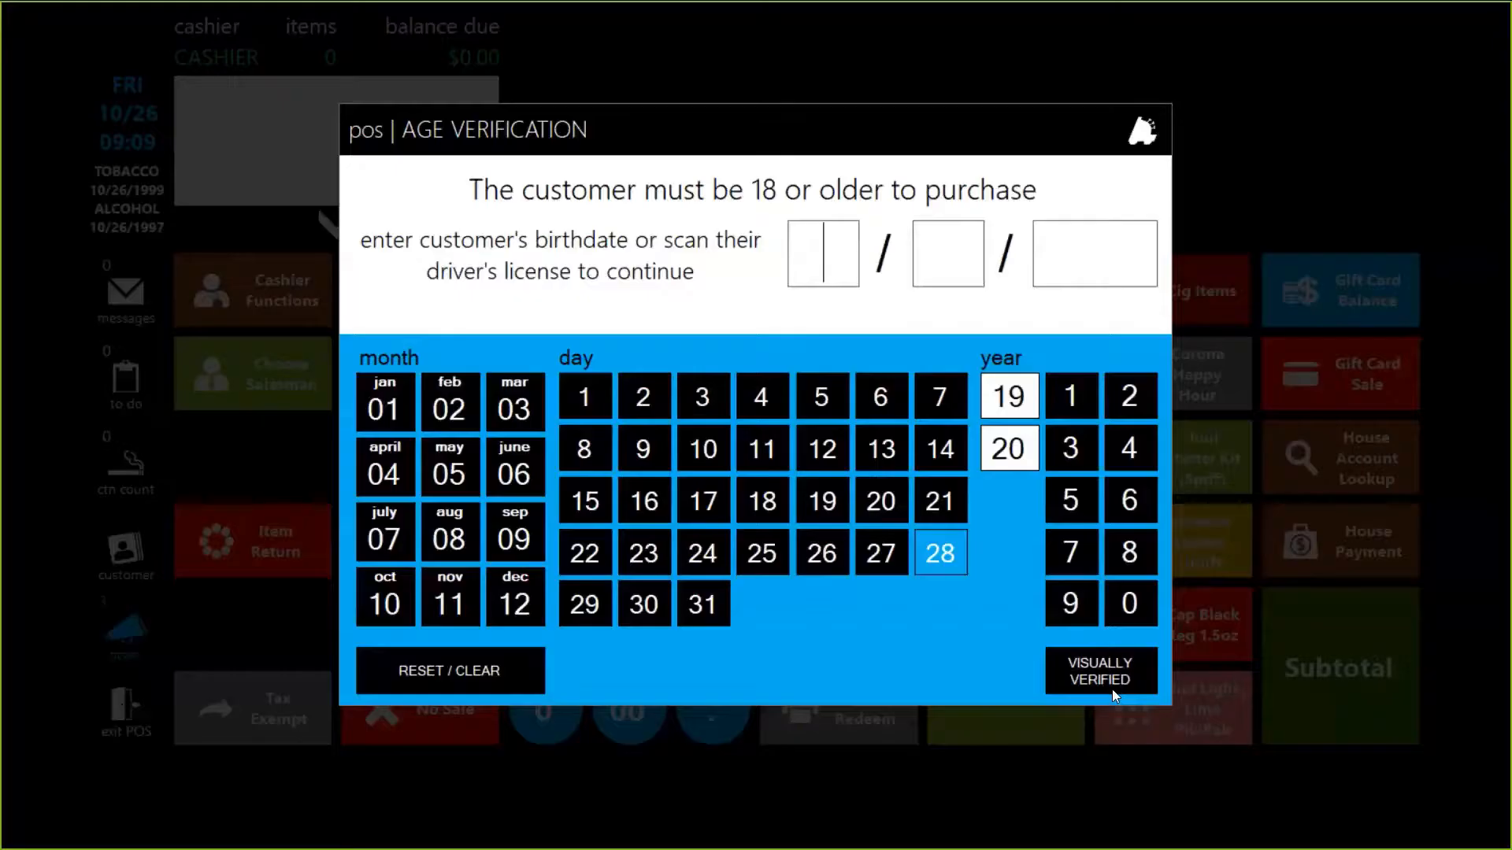
pyautogui.click(1141, 692)
pyautogui.click(1359, 685)
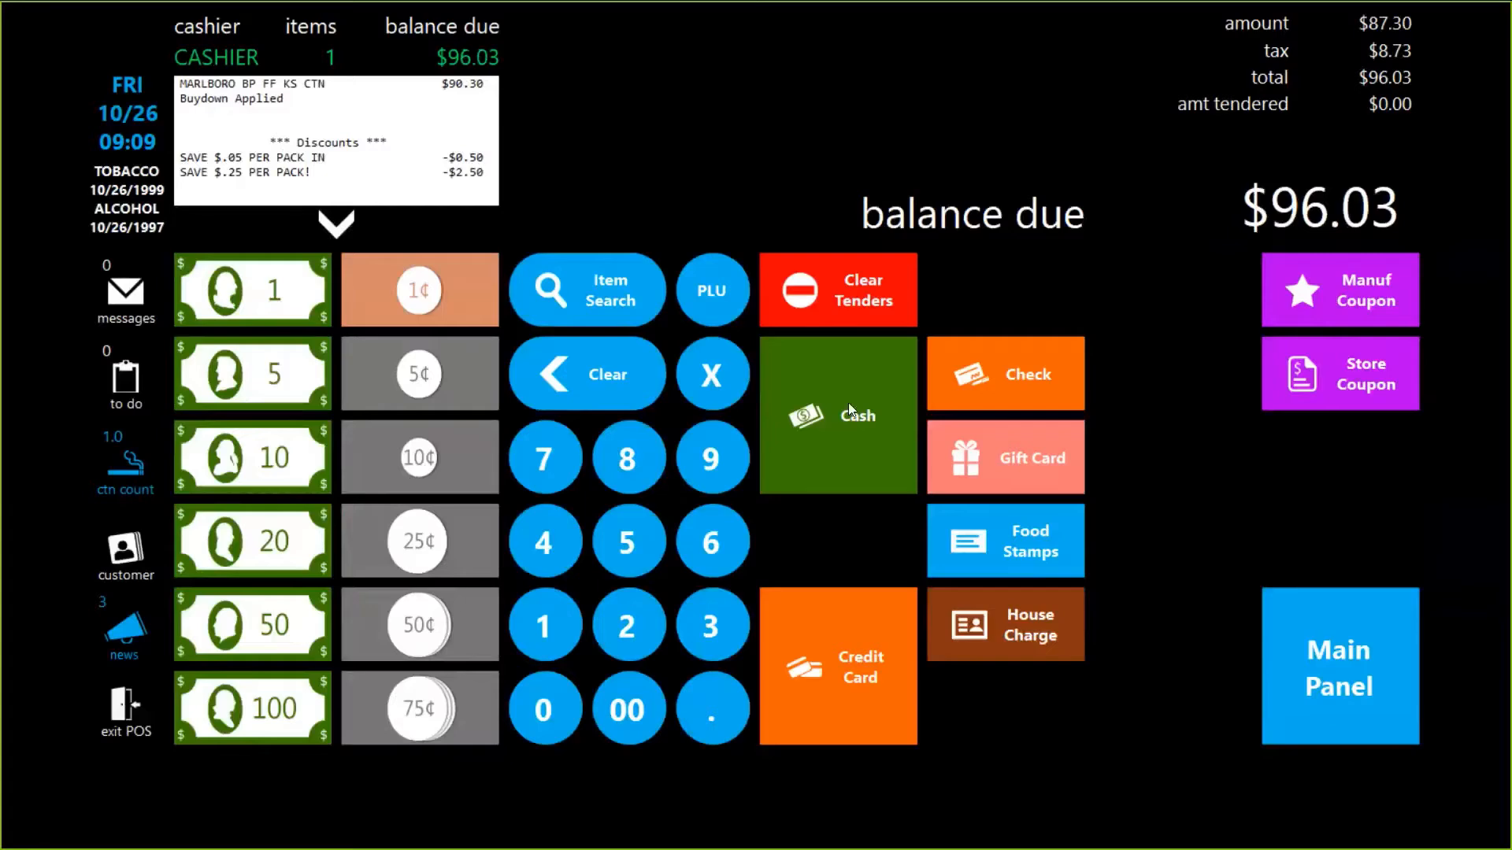
pyautogui.click(848, 403)
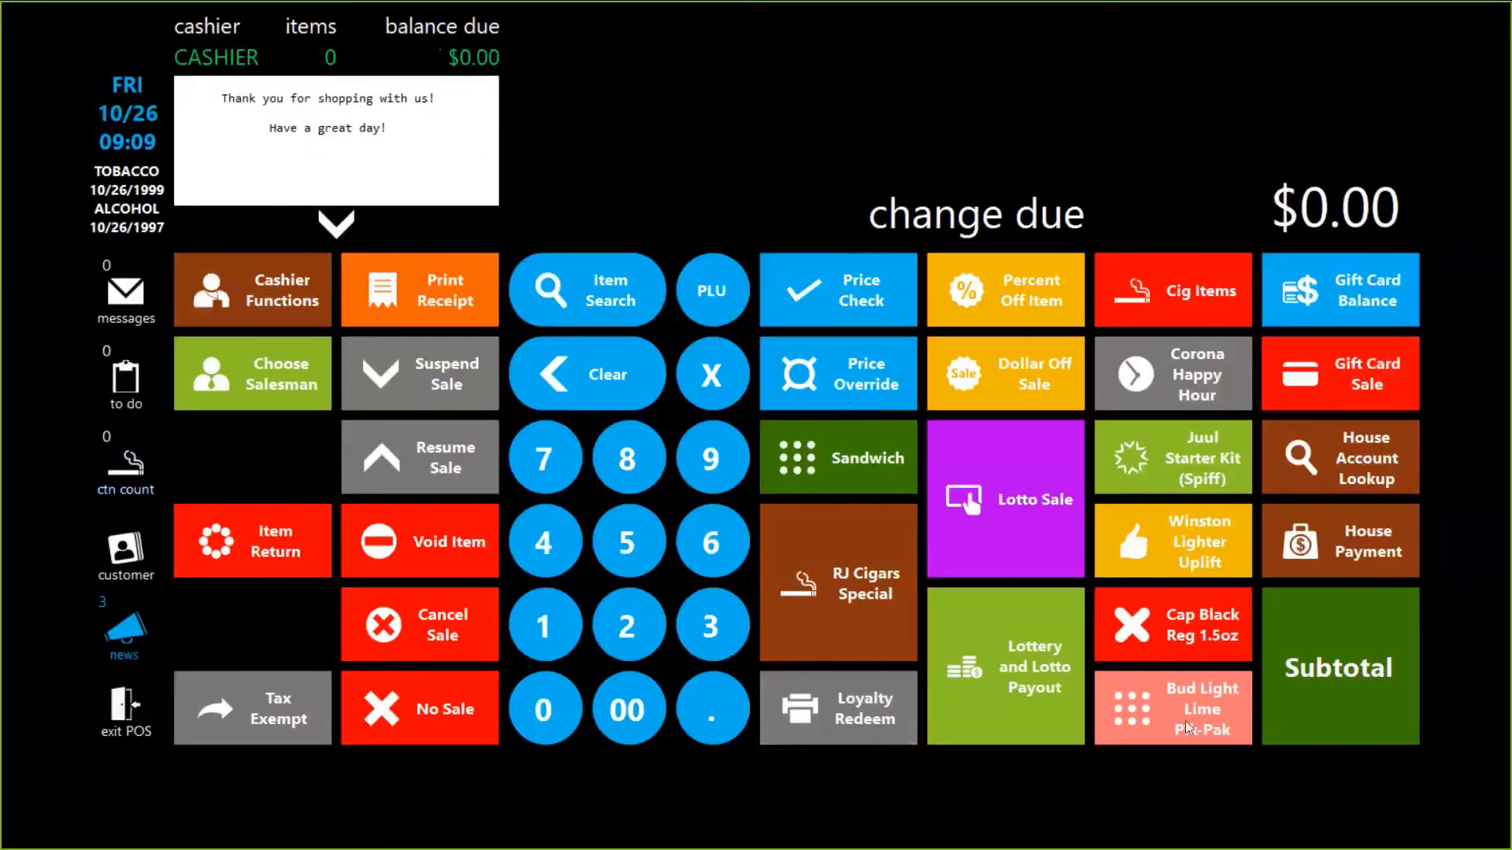
# Ring up two Winston FF KS packs and a large Bic lighter, visually verifying age, and complete the sale in cash.
pyautogui.click(1183, 573)
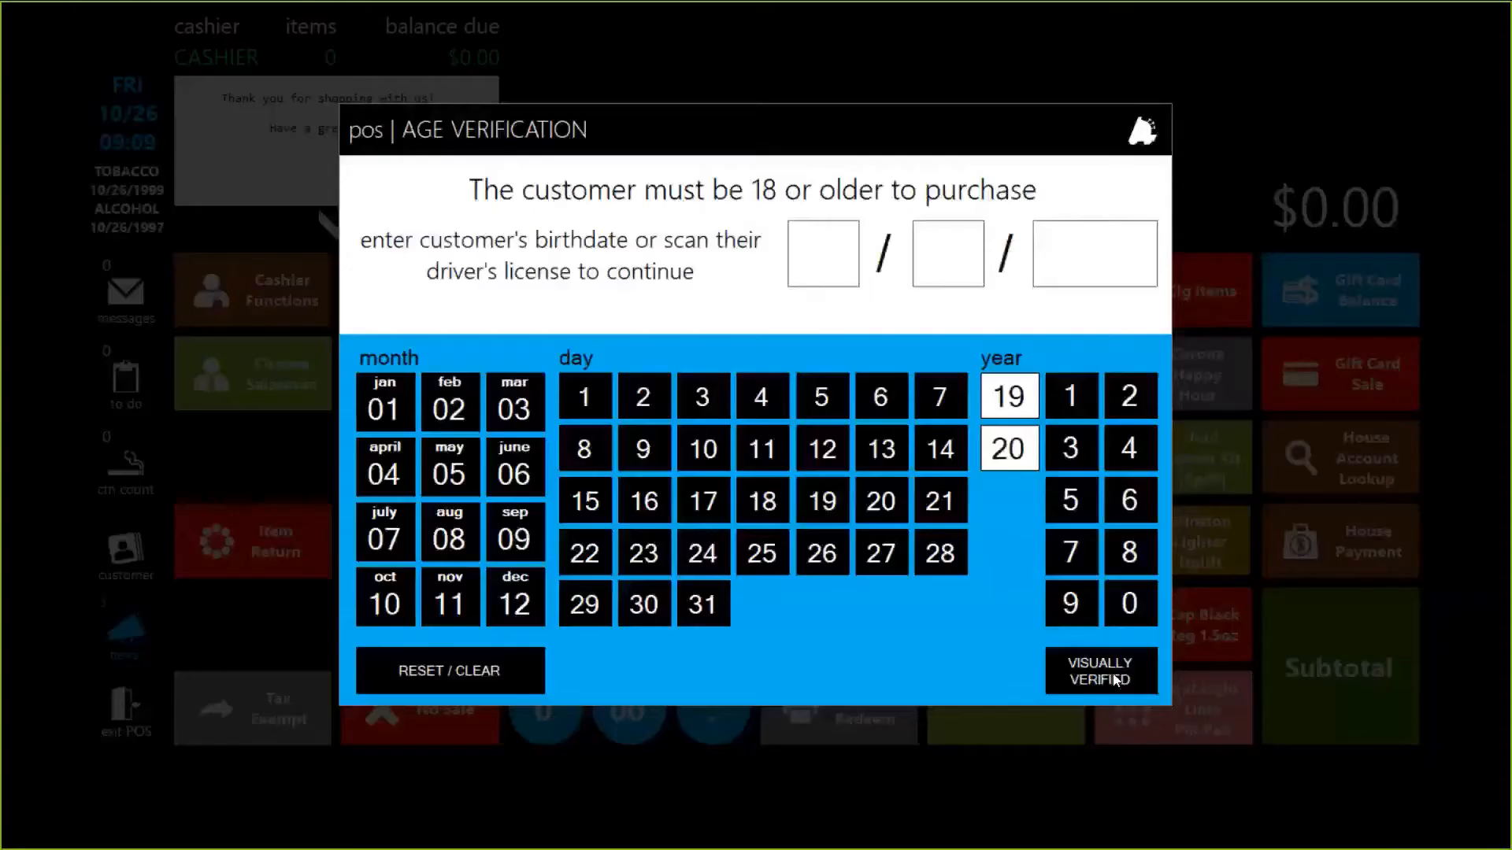
pyautogui.click(1126, 674)
pyautogui.click(1182, 579)
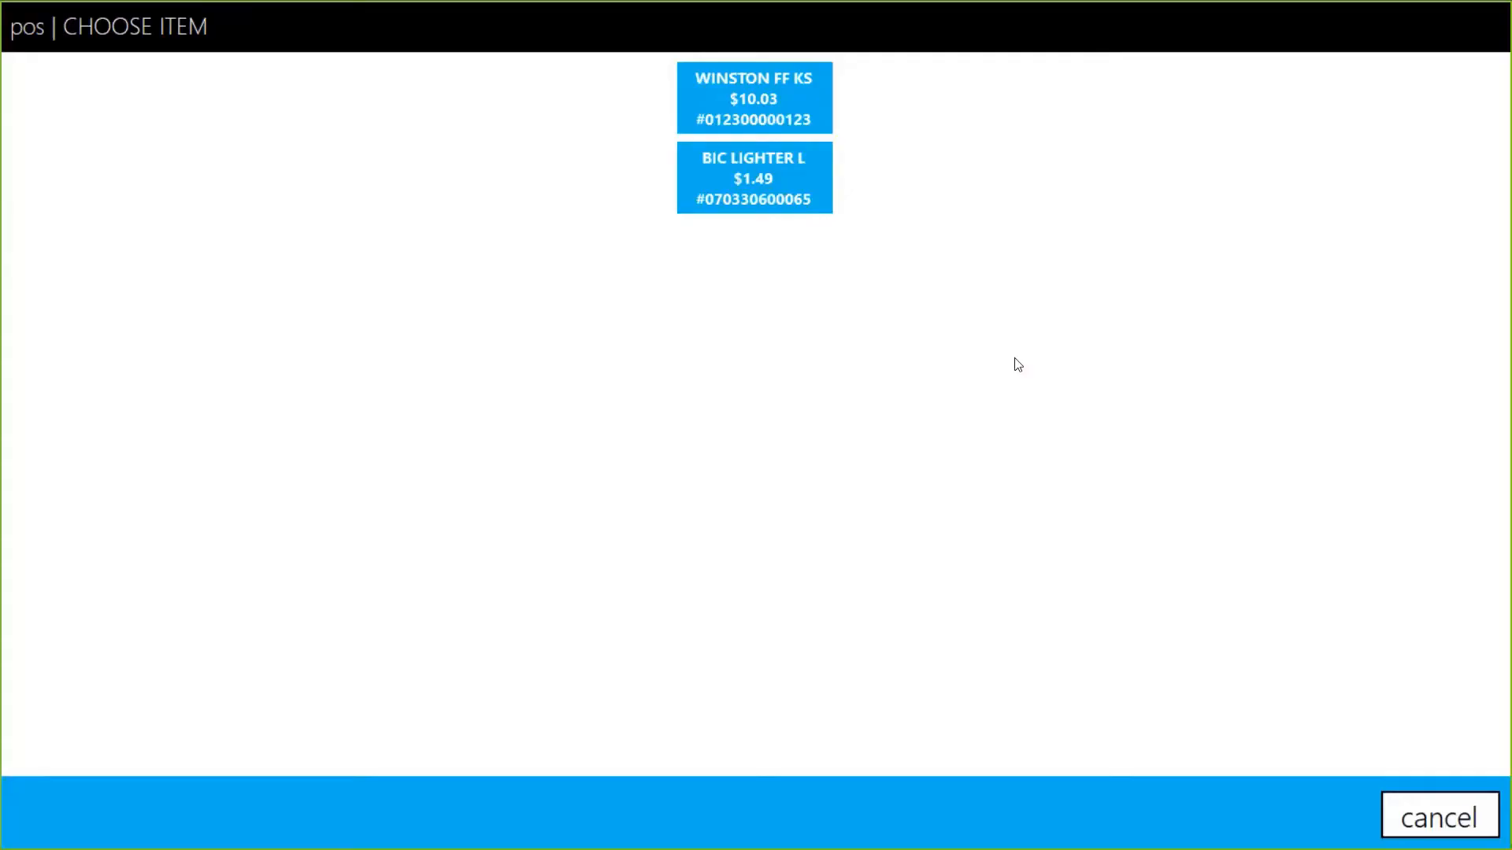
pyautogui.click(739, 99)
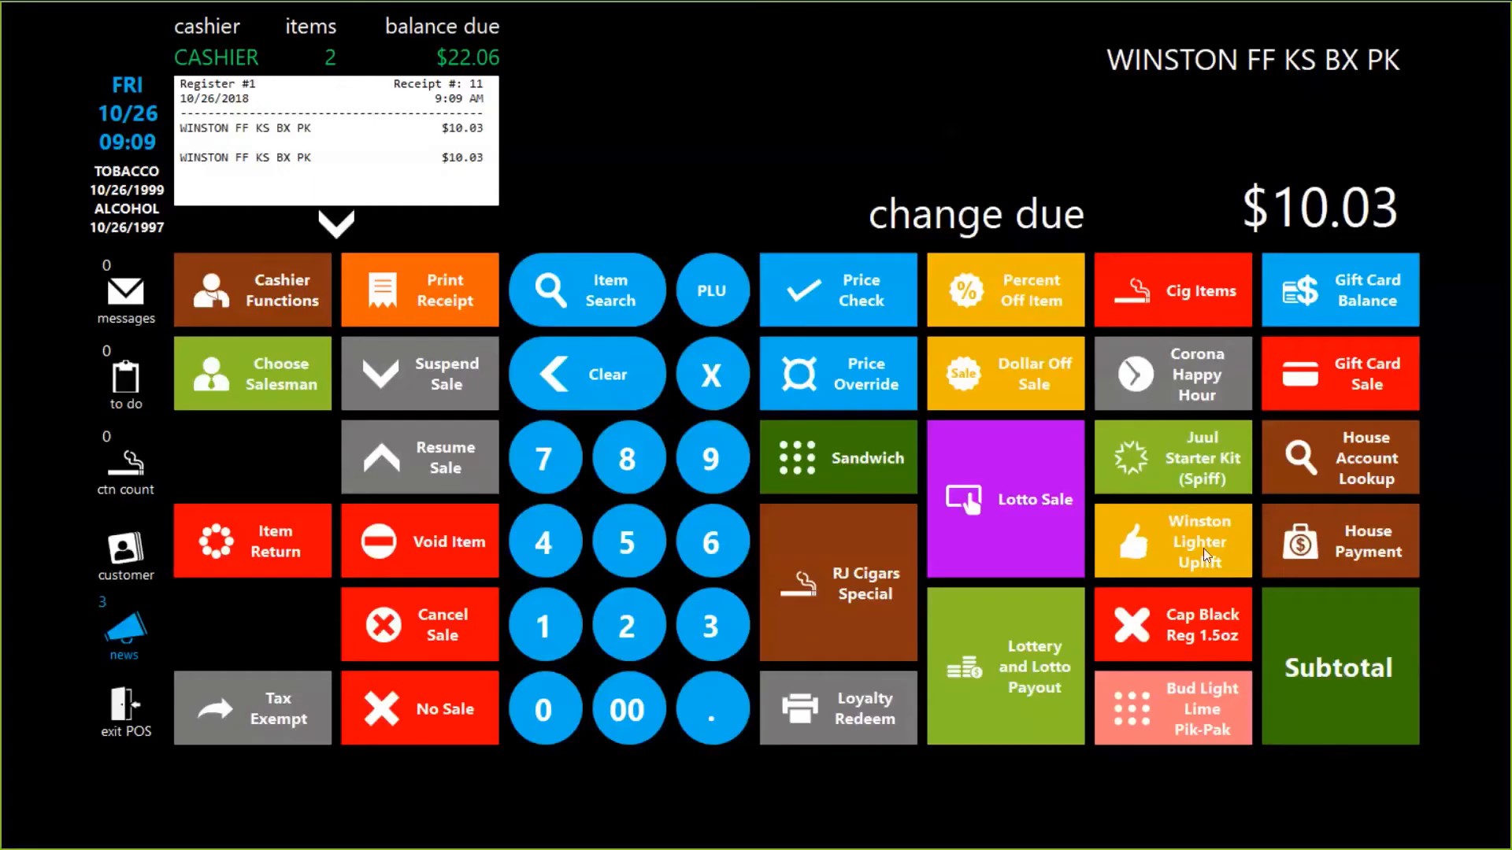
pyautogui.click(1203, 548)
pyautogui.click(823, 206)
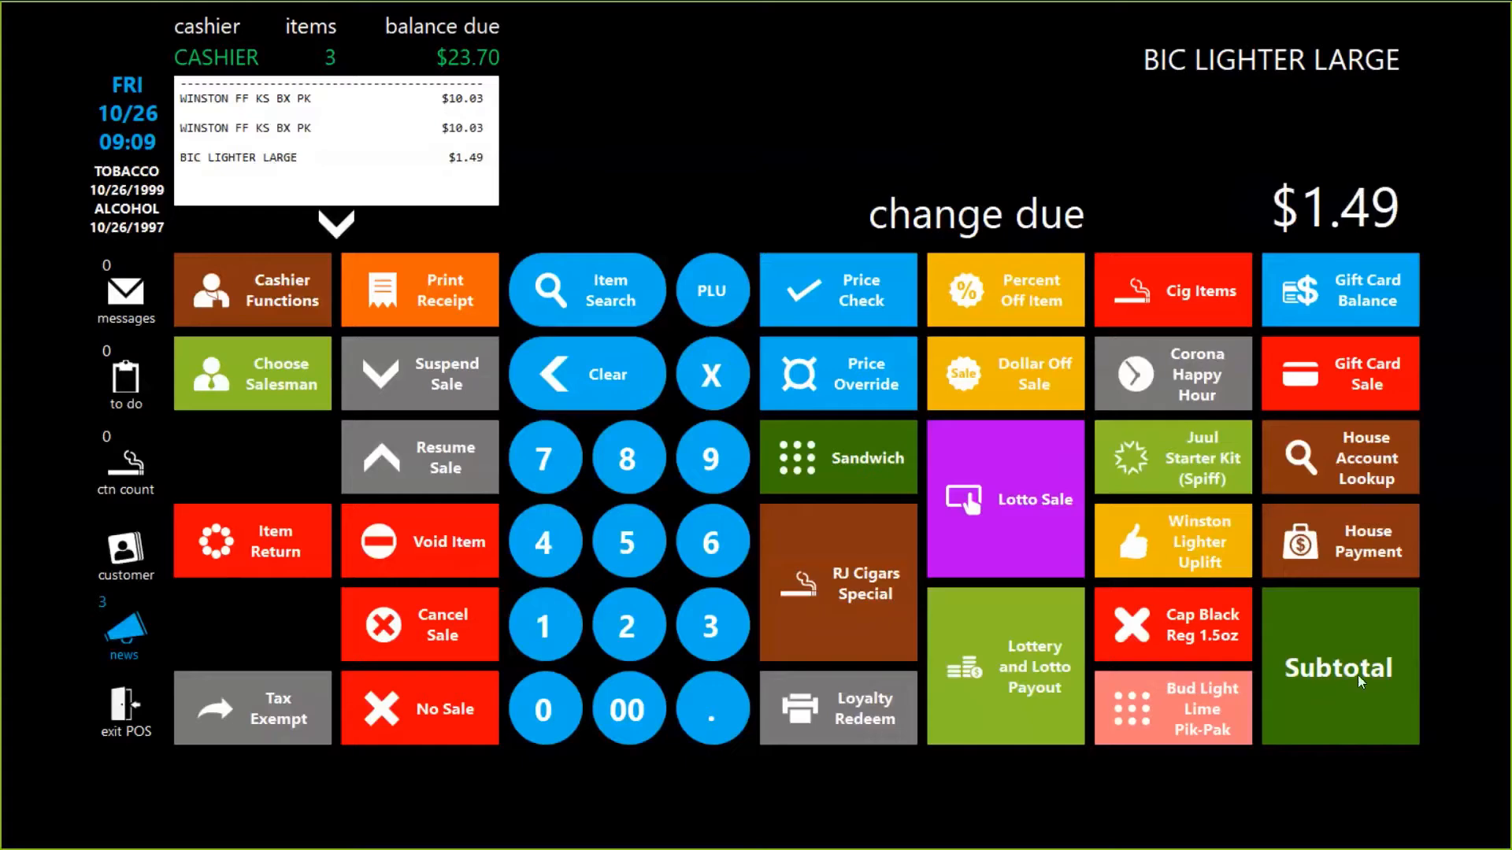
pyautogui.click(1357, 674)
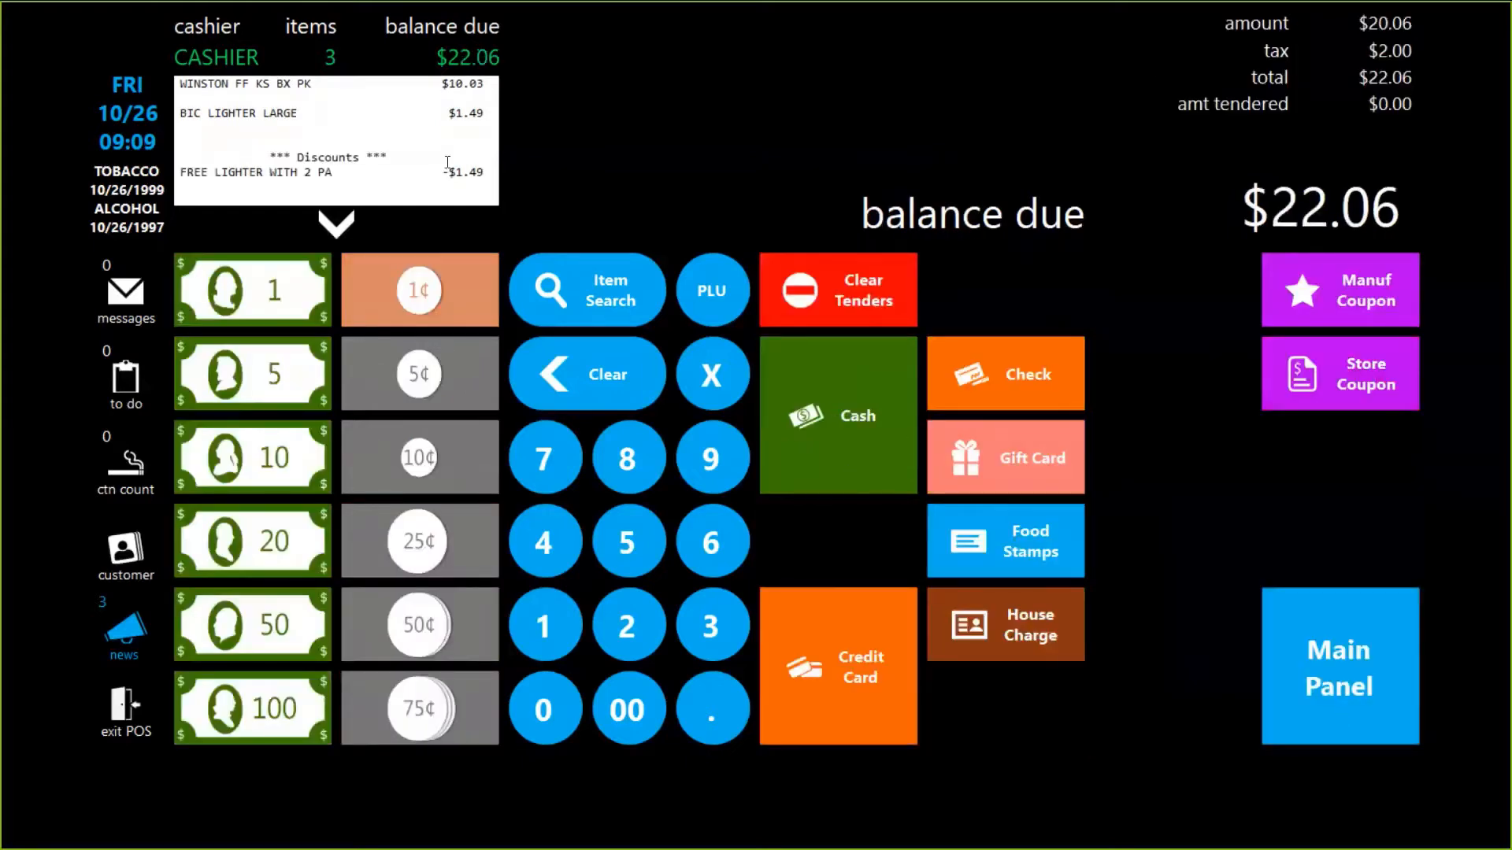
pyautogui.click(873, 375)
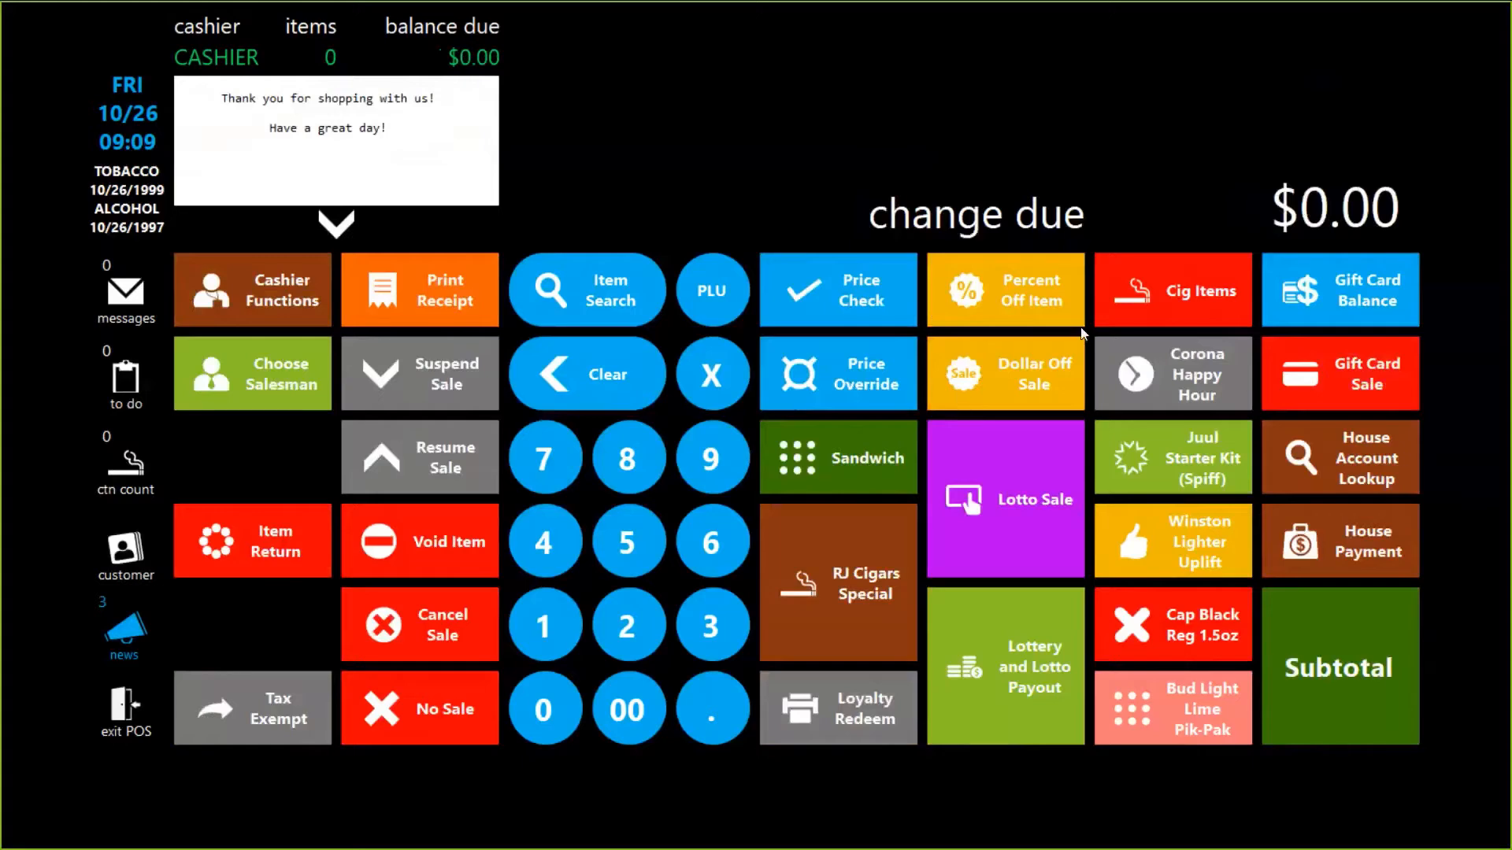
# Sell a Juul starter kit with the age visually verified and tender the full amount by credit card.
pyautogui.click(1182, 447)
pyautogui.click(1088, 670)
pyautogui.click(1322, 703)
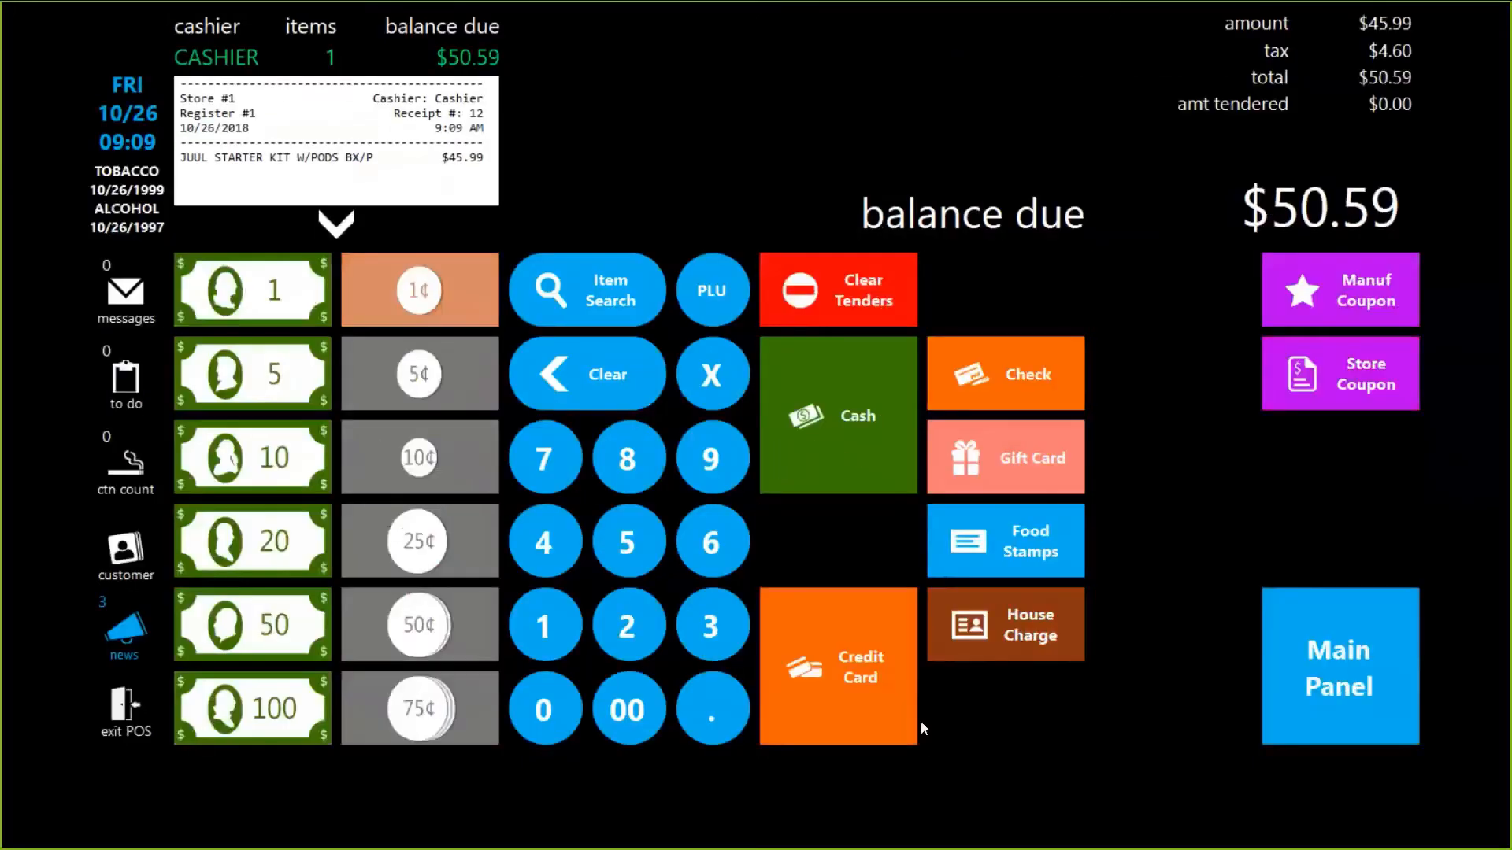
pyautogui.click(835, 651)
pyautogui.click(774, 195)
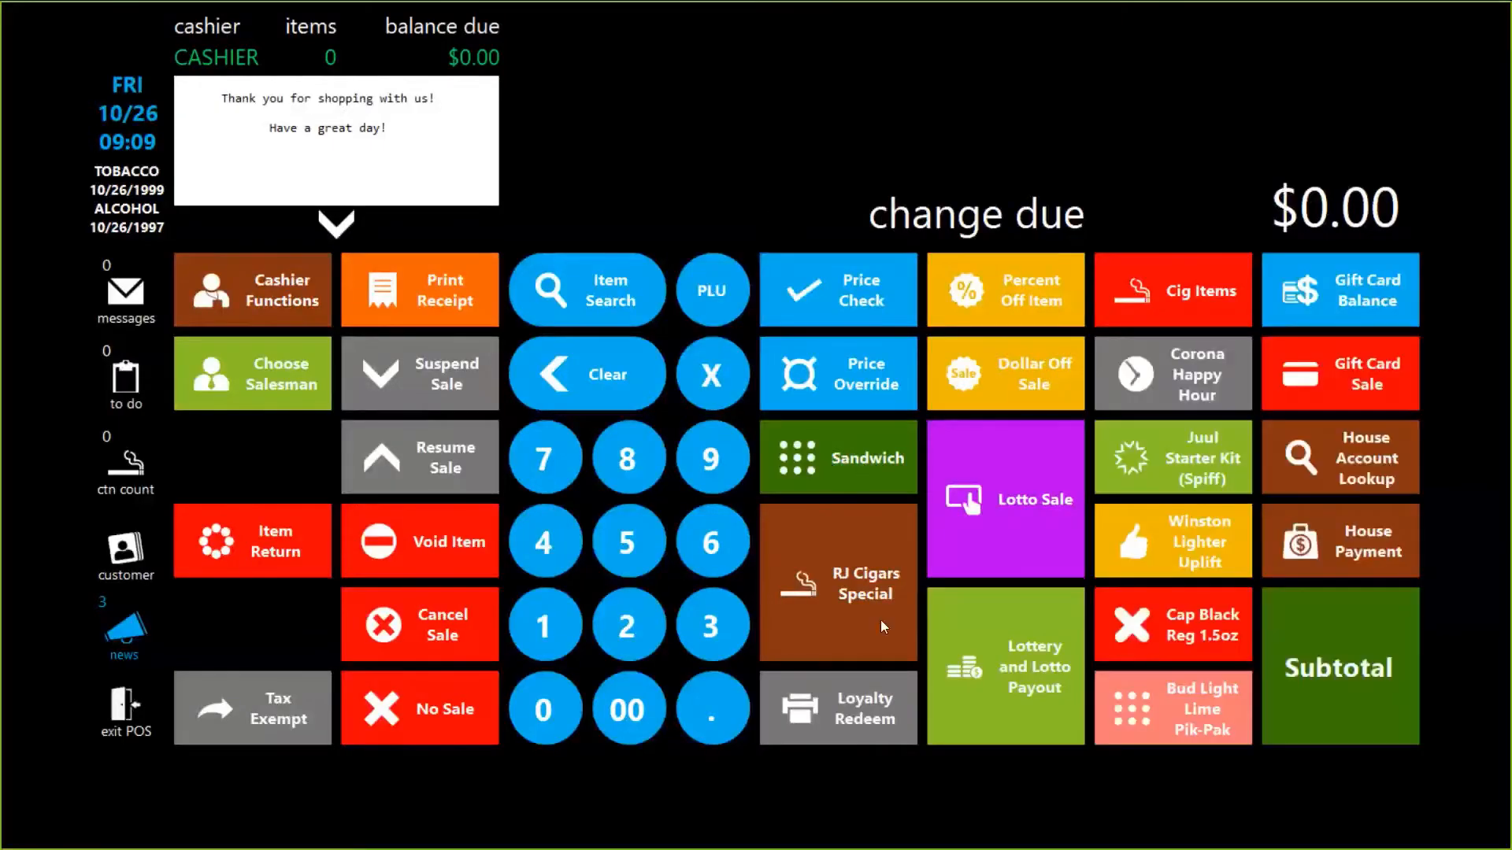
# Sell another Juul starter kit with the age visually verified, paid by check with the check information left blank.
pyautogui.click(1185, 455)
pyautogui.click(1127, 677)
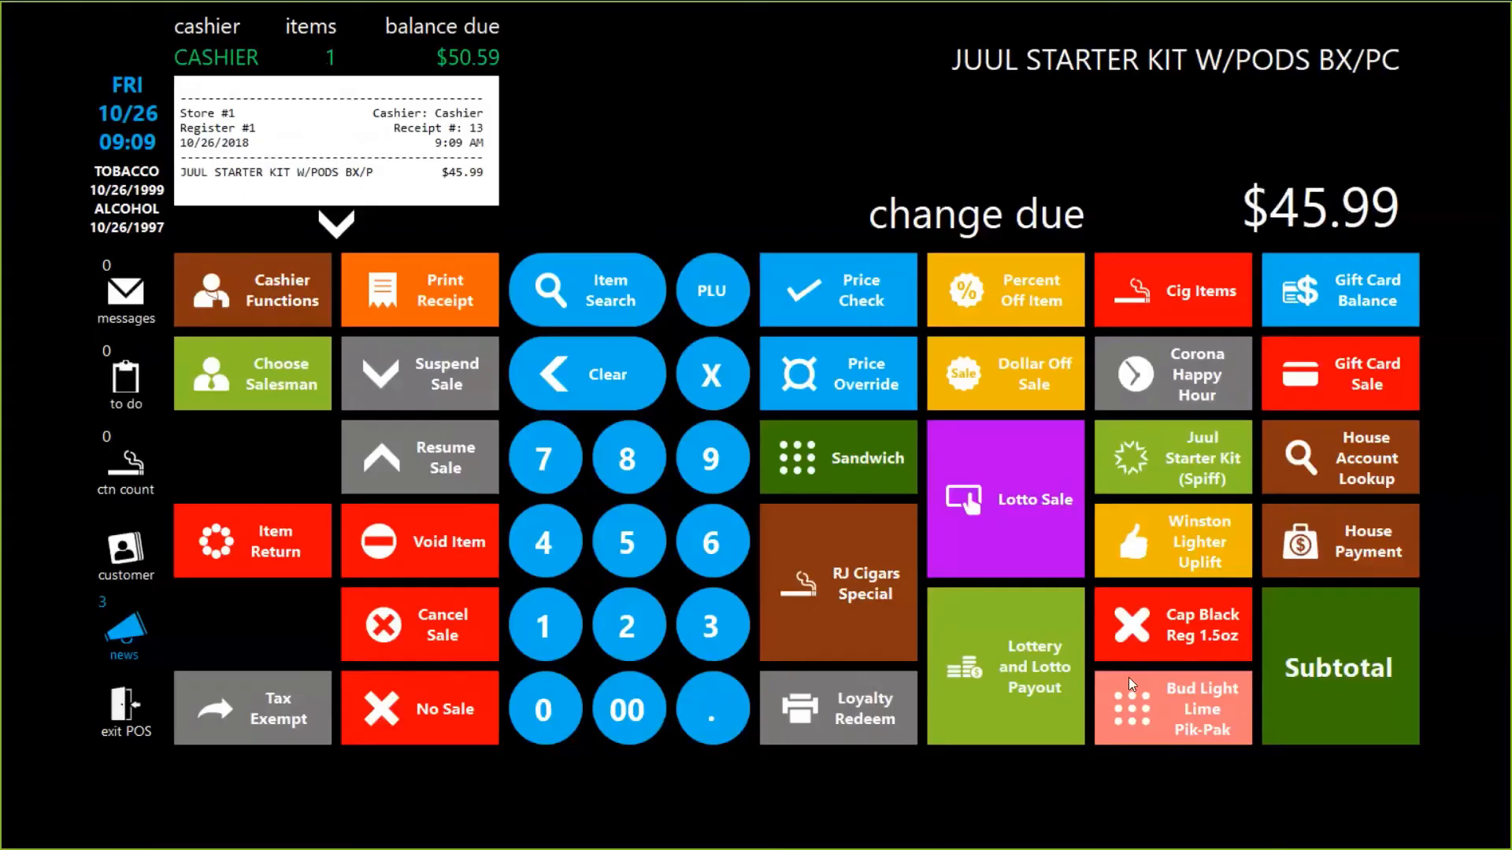
pyautogui.click(1336, 662)
pyautogui.click(995, 362)
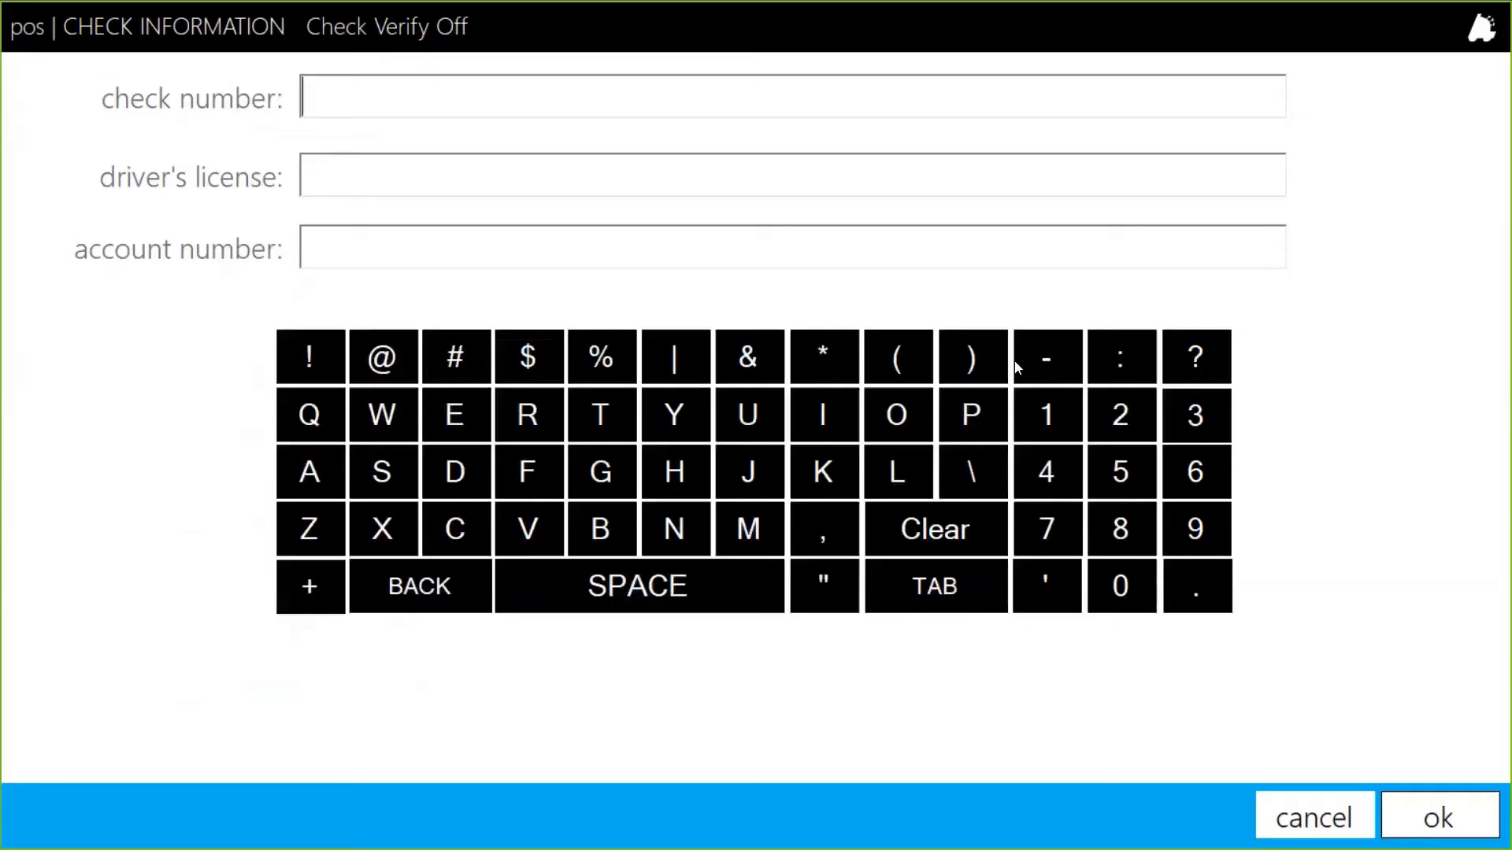
pyautogui.click(1492, 833)
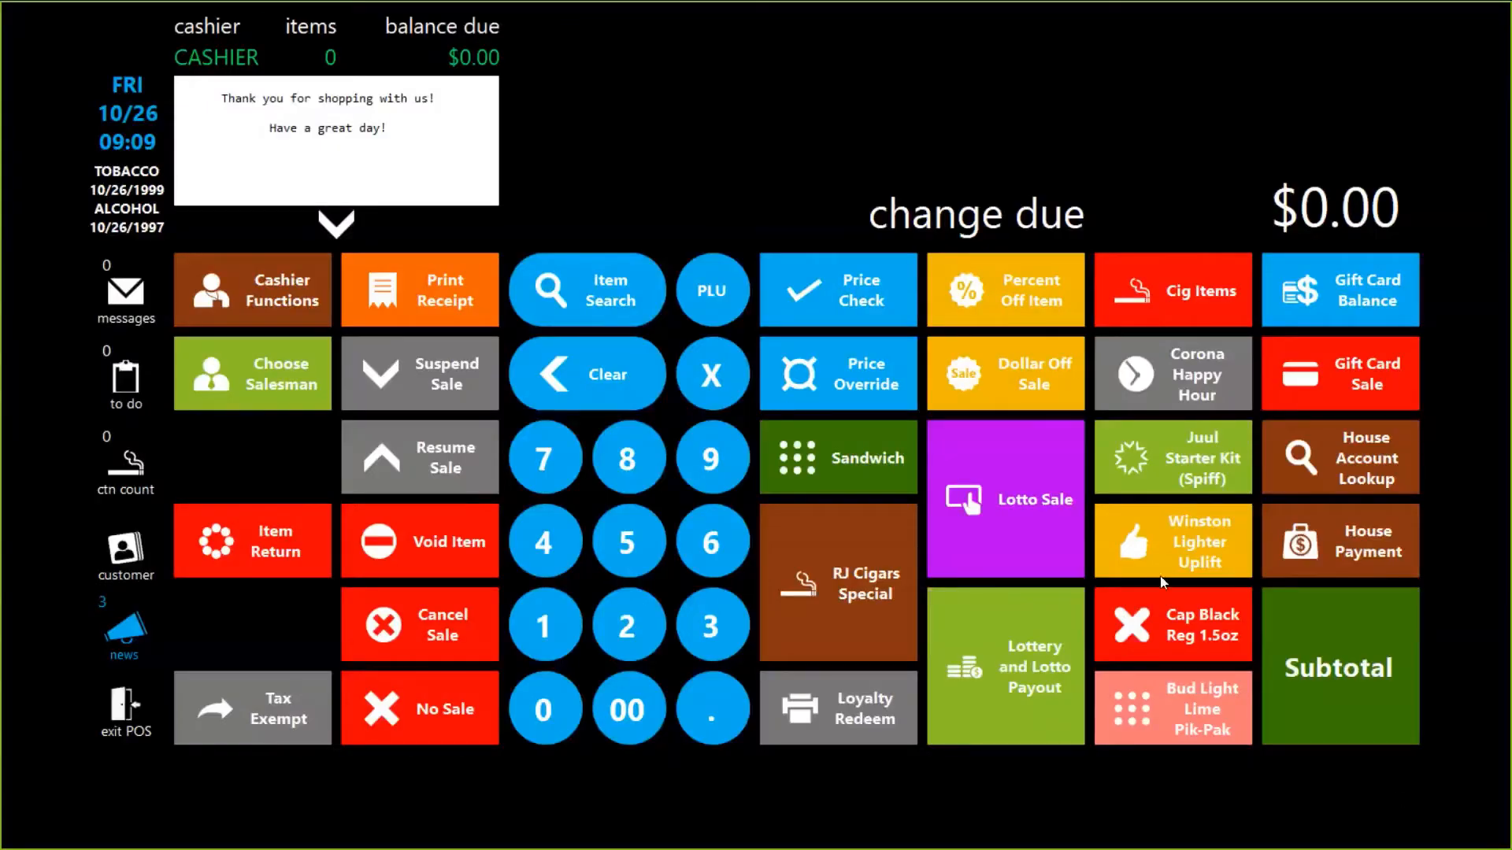
# Ring up a Corona 24oz can and a Bud Light Lime 16oz six-pack, visually verifying age, and complete the sale in cash.
pyautogui.click(1192, 355)
pyautogui.click(749, 260)
pyautogui.click(1099, 671)
pyautogui.click(1194, 726)
pyautogui.click(755, 173)
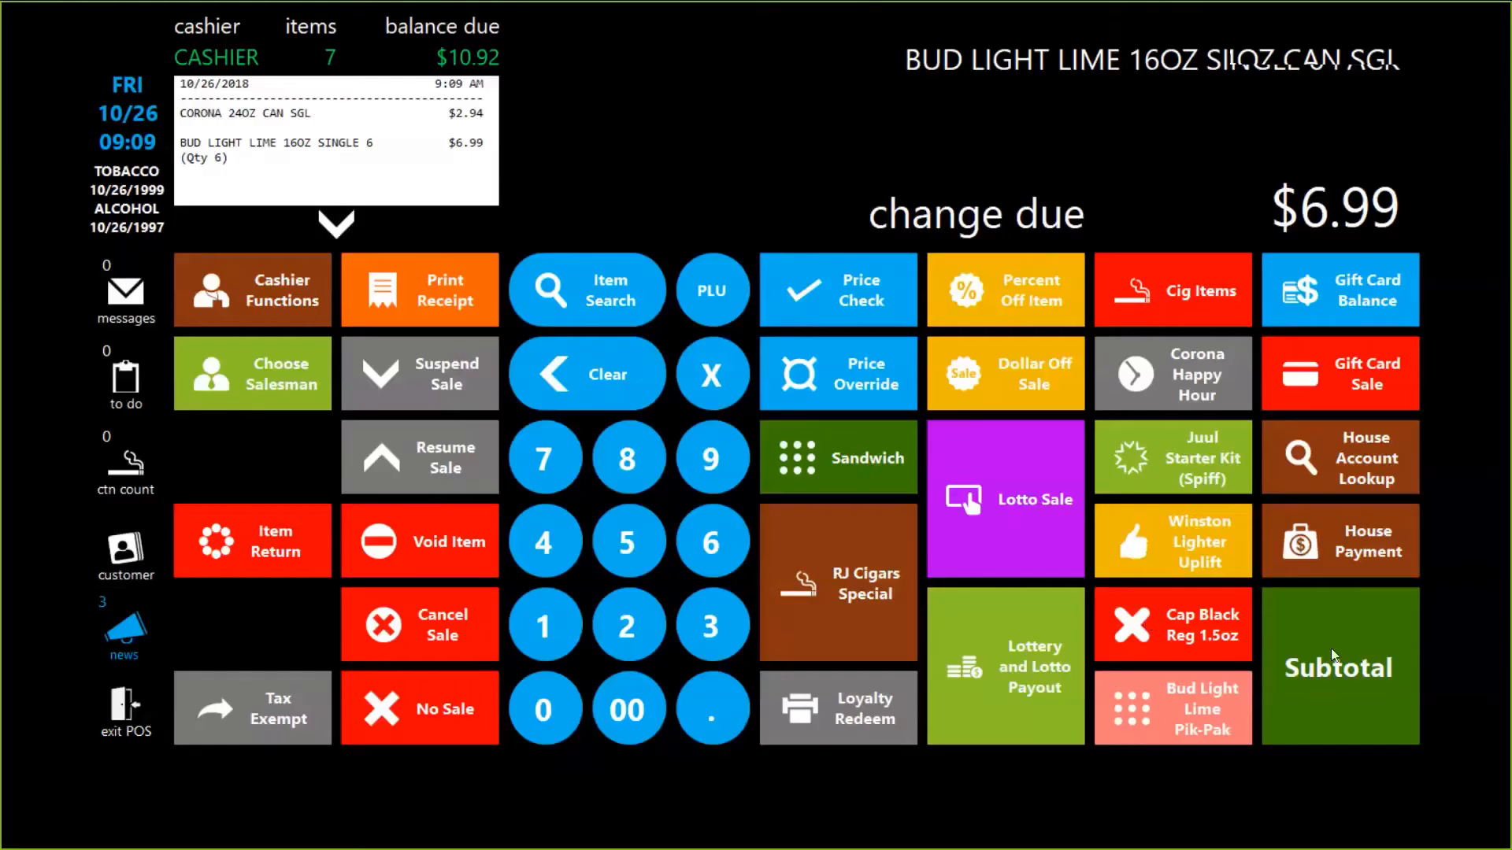
pyautogui.click(1333, 656)
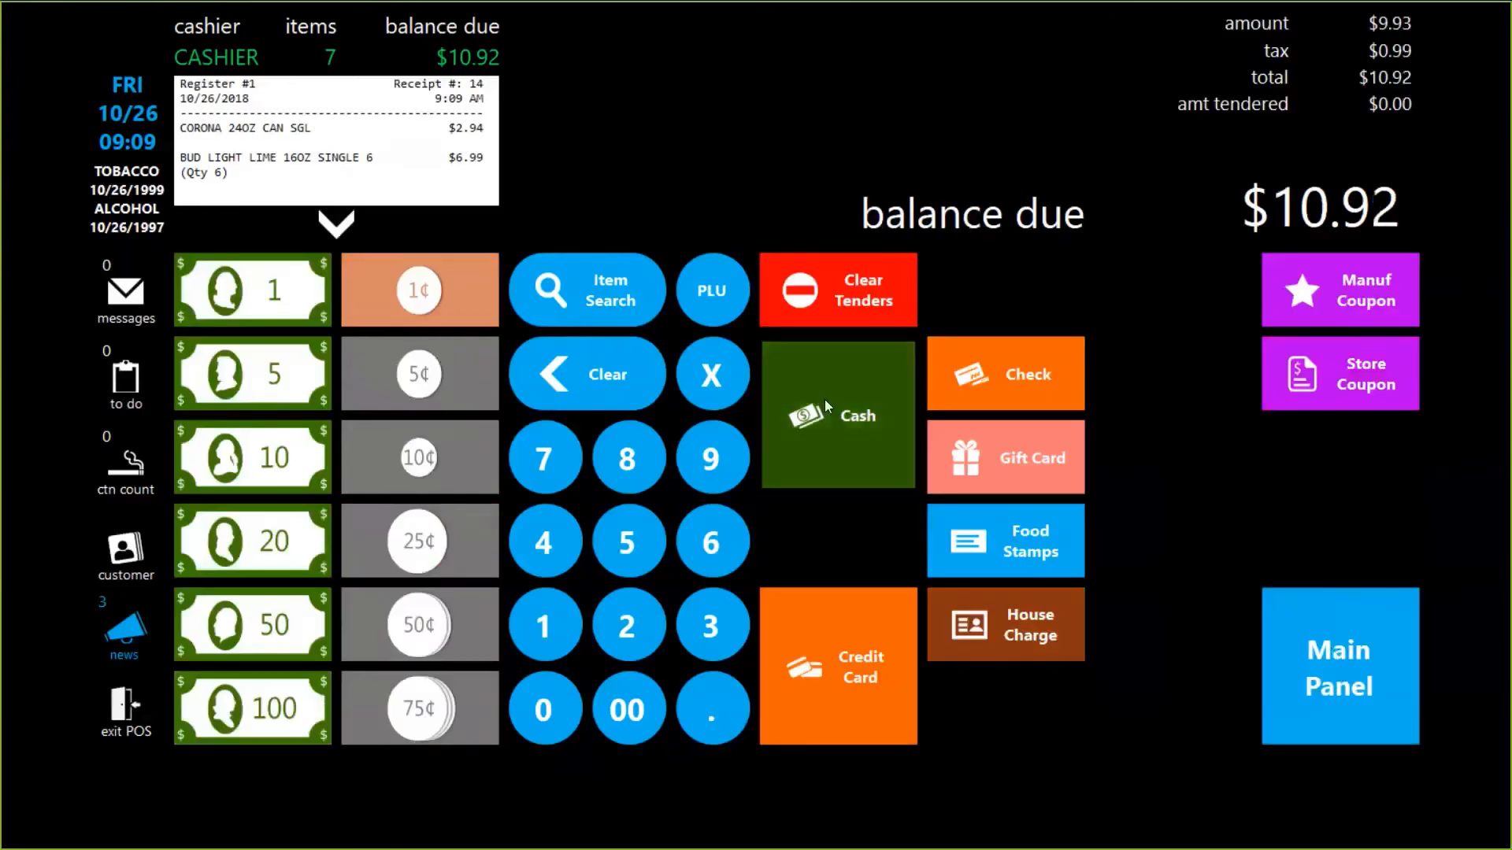
pyautogui.click(824, 399)
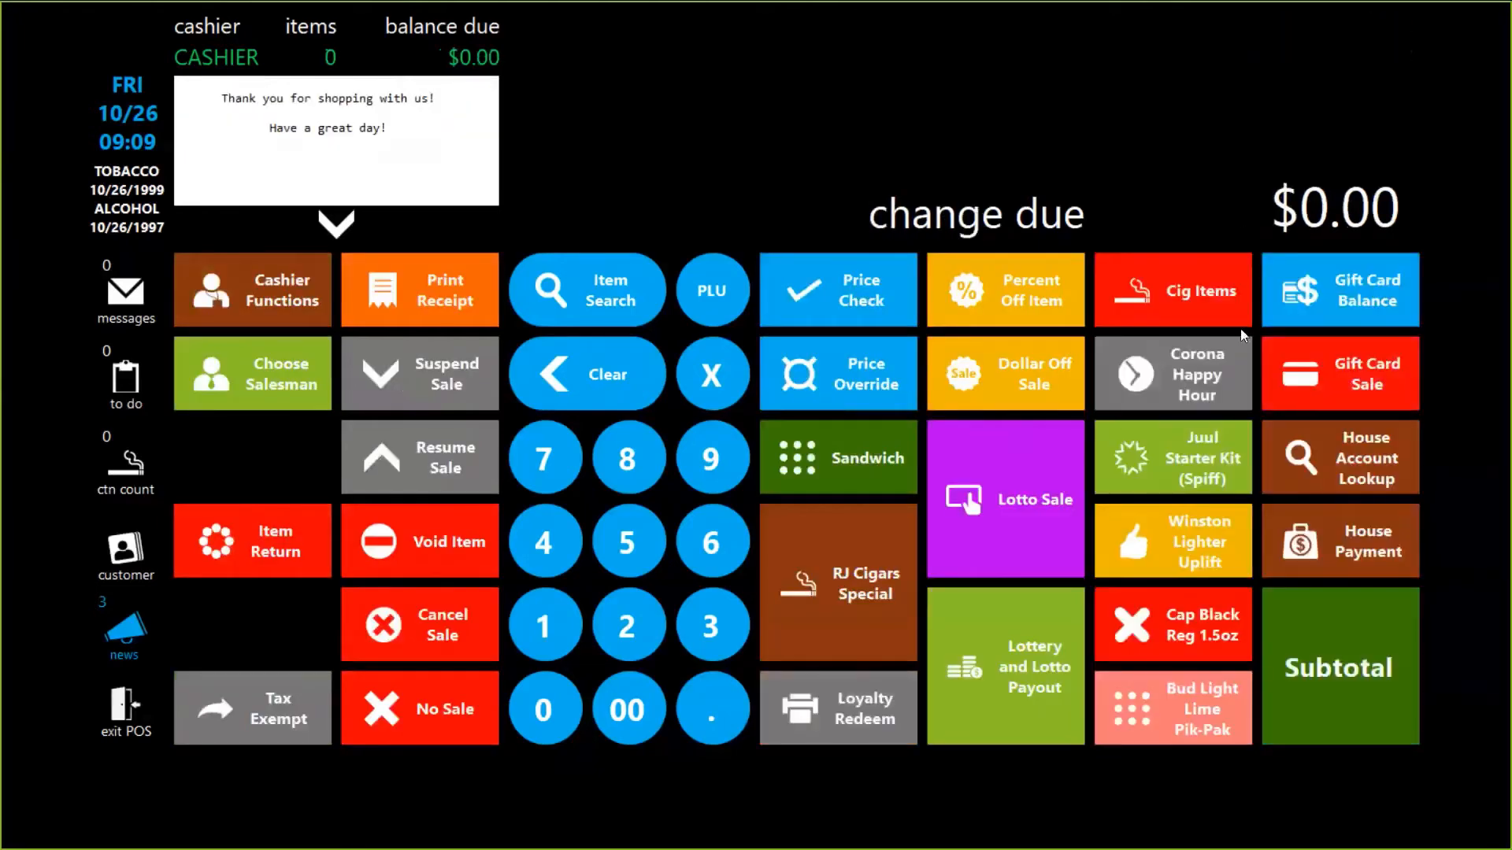
# Ring up a Camel Regular pack with the age visually verified, and subtotal the sale.
pyautogui.click(1223, 291)
pyautogui.click(681, 75)
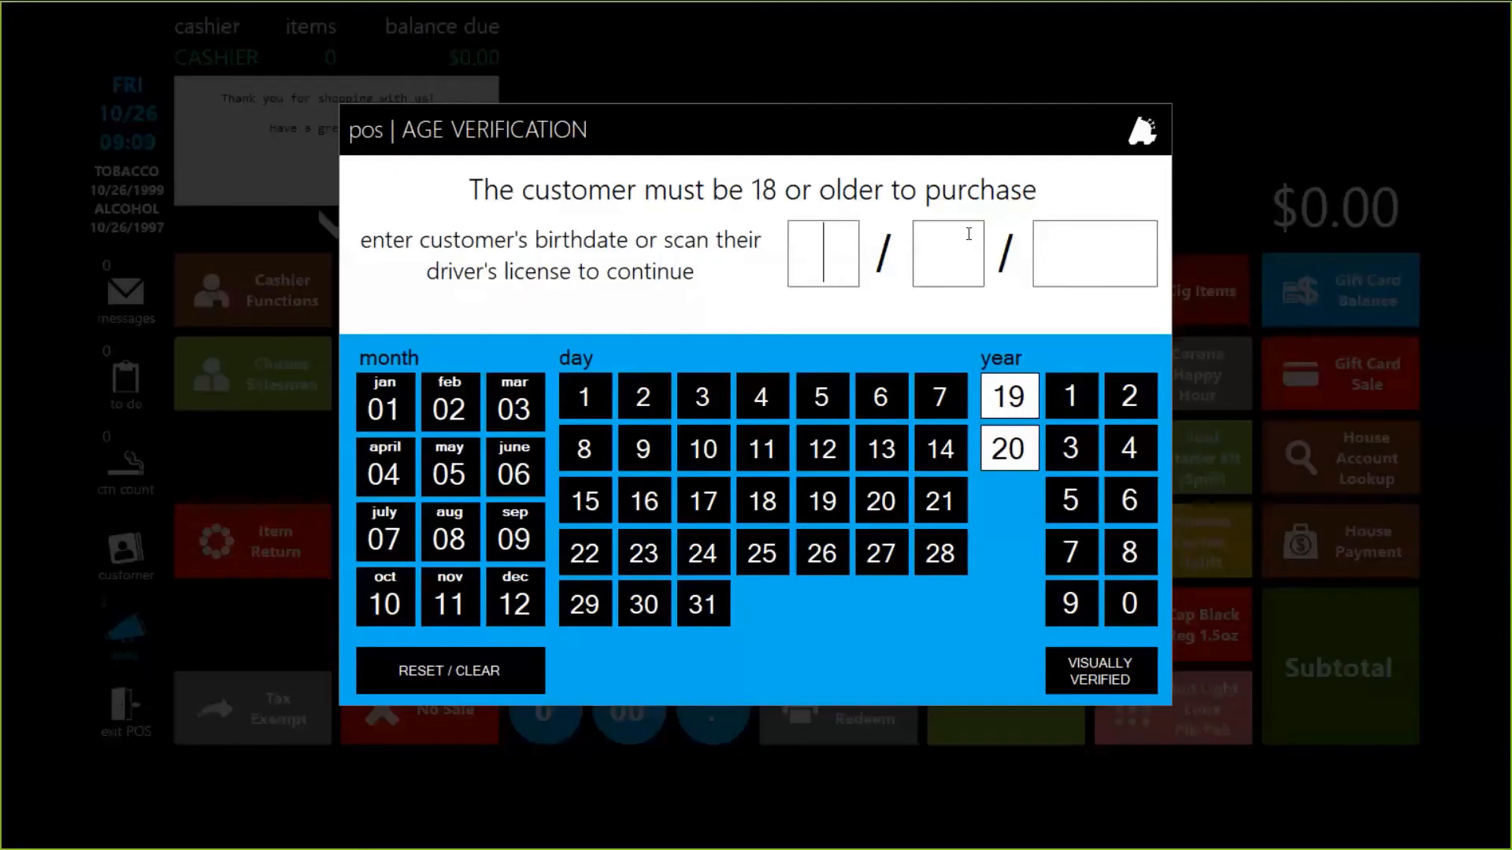
pyautogui.click(1099, 673)
pyautogui.click(1370, 708)
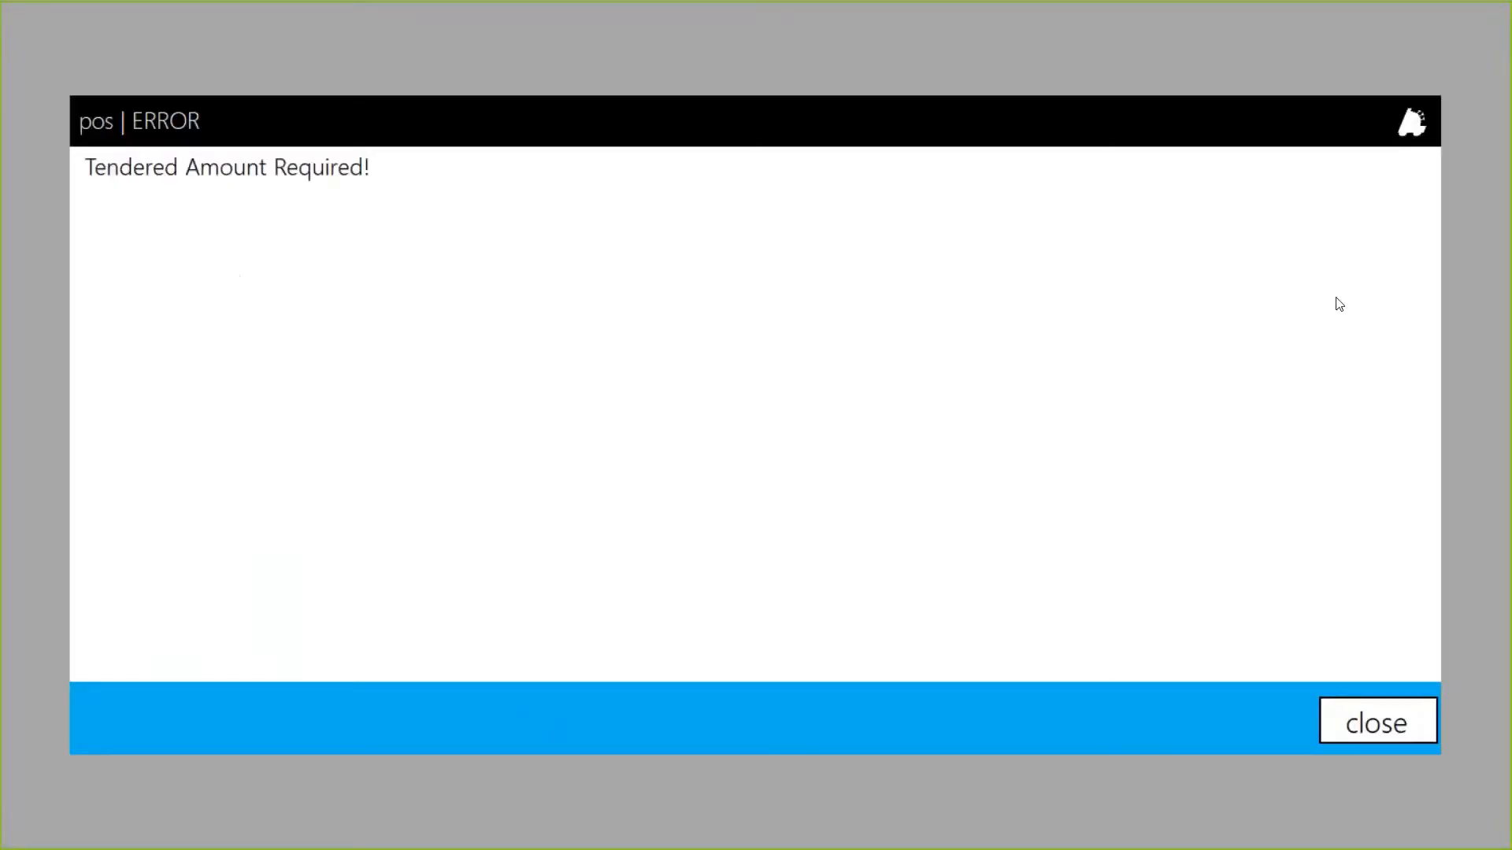
pyautogui.click(1370, 737)
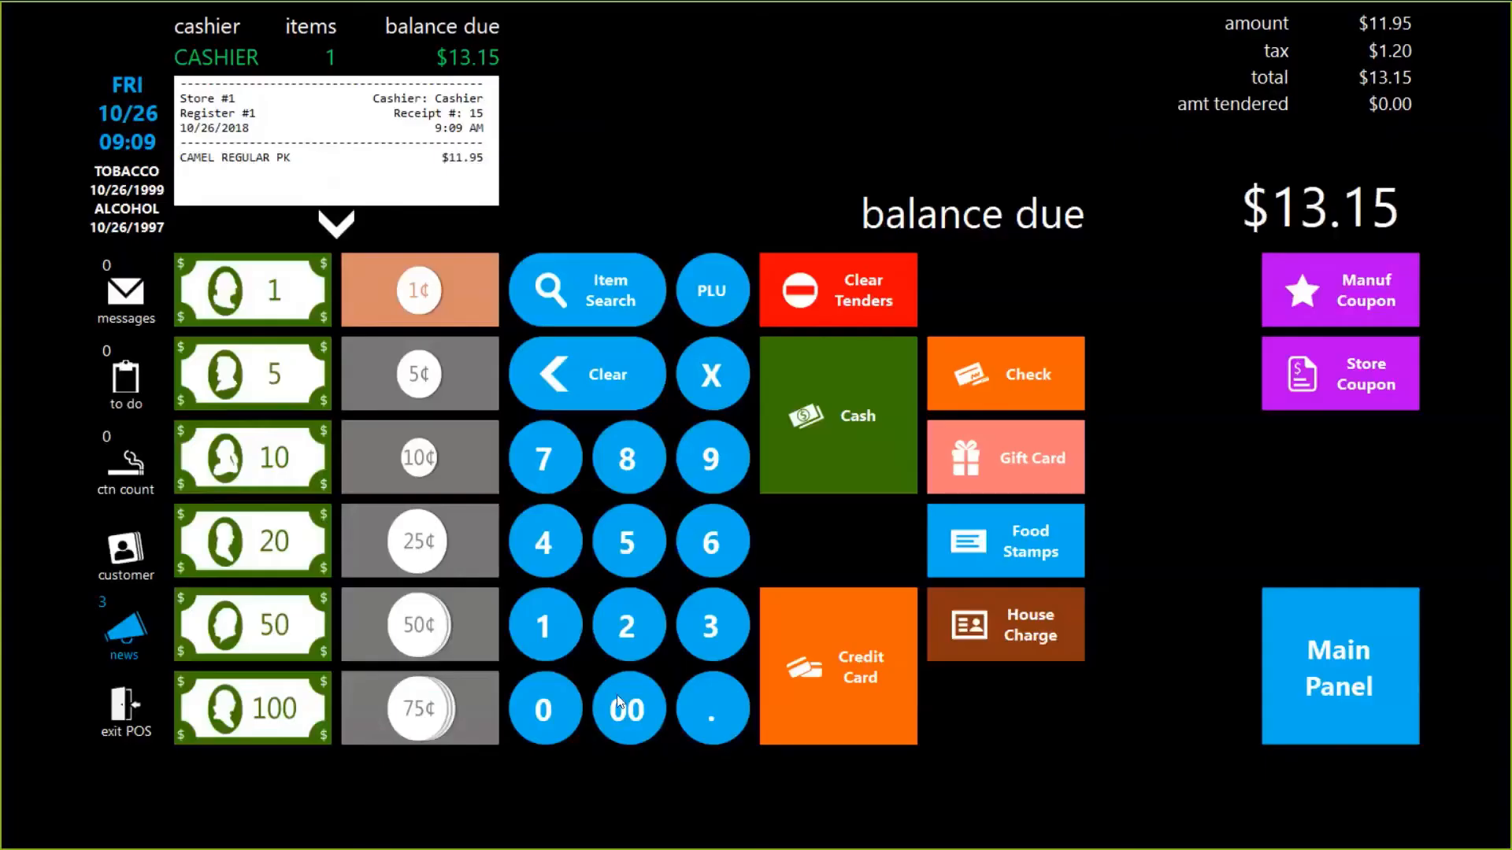
# Apply a 1.00 manufacturer coupon to the Camel Regular pack and tender the remaining balance in cash.
pyautogui.write('100')
pyautogui.click(1362, 299)
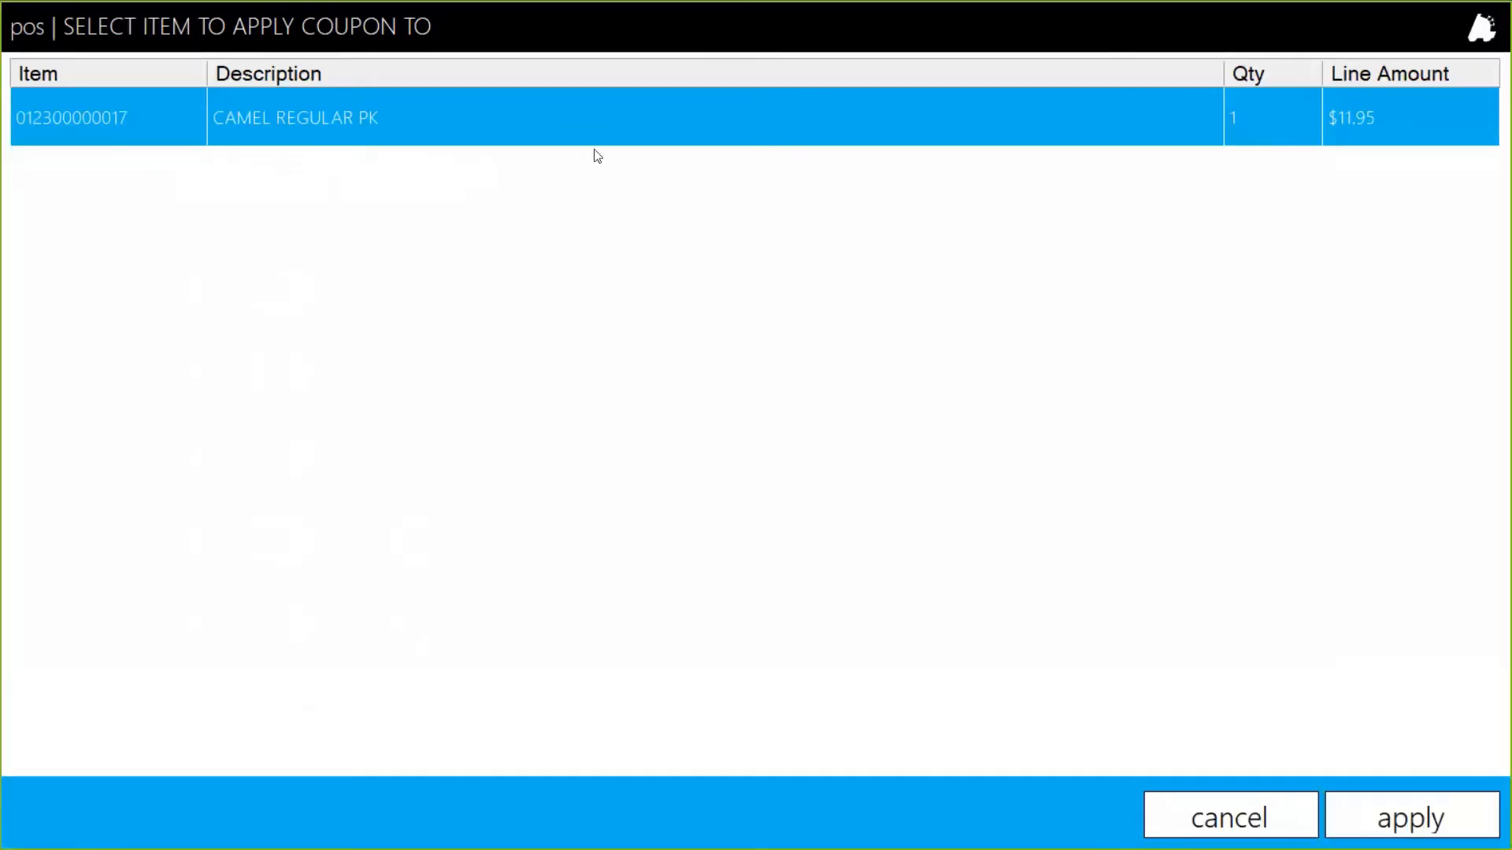
pyautogui.click(1403, 819)
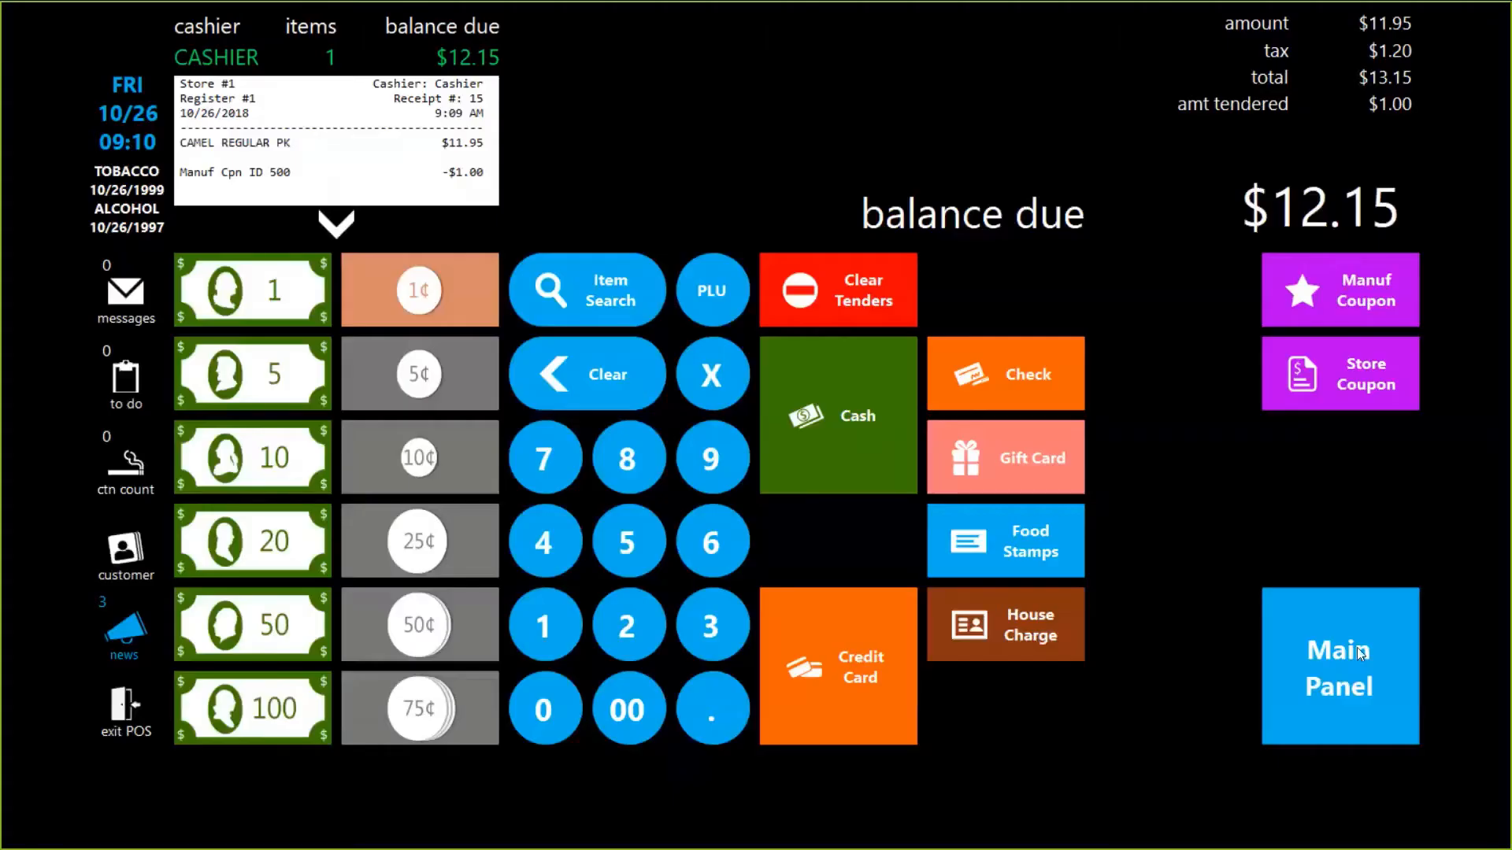
pyautogui.click(1357, 647)
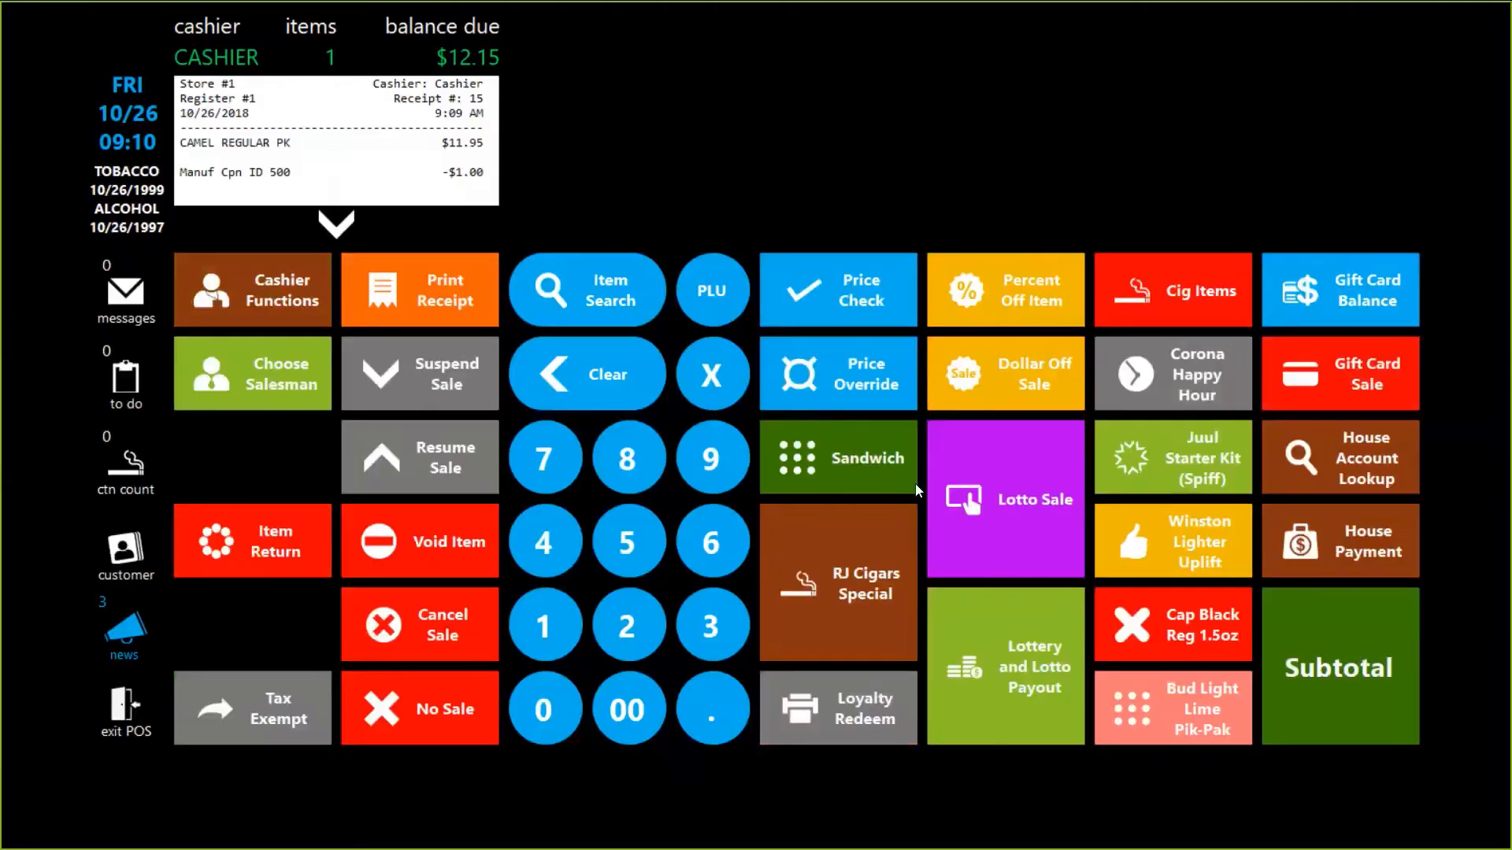
pyautogui.click(1305, 670)
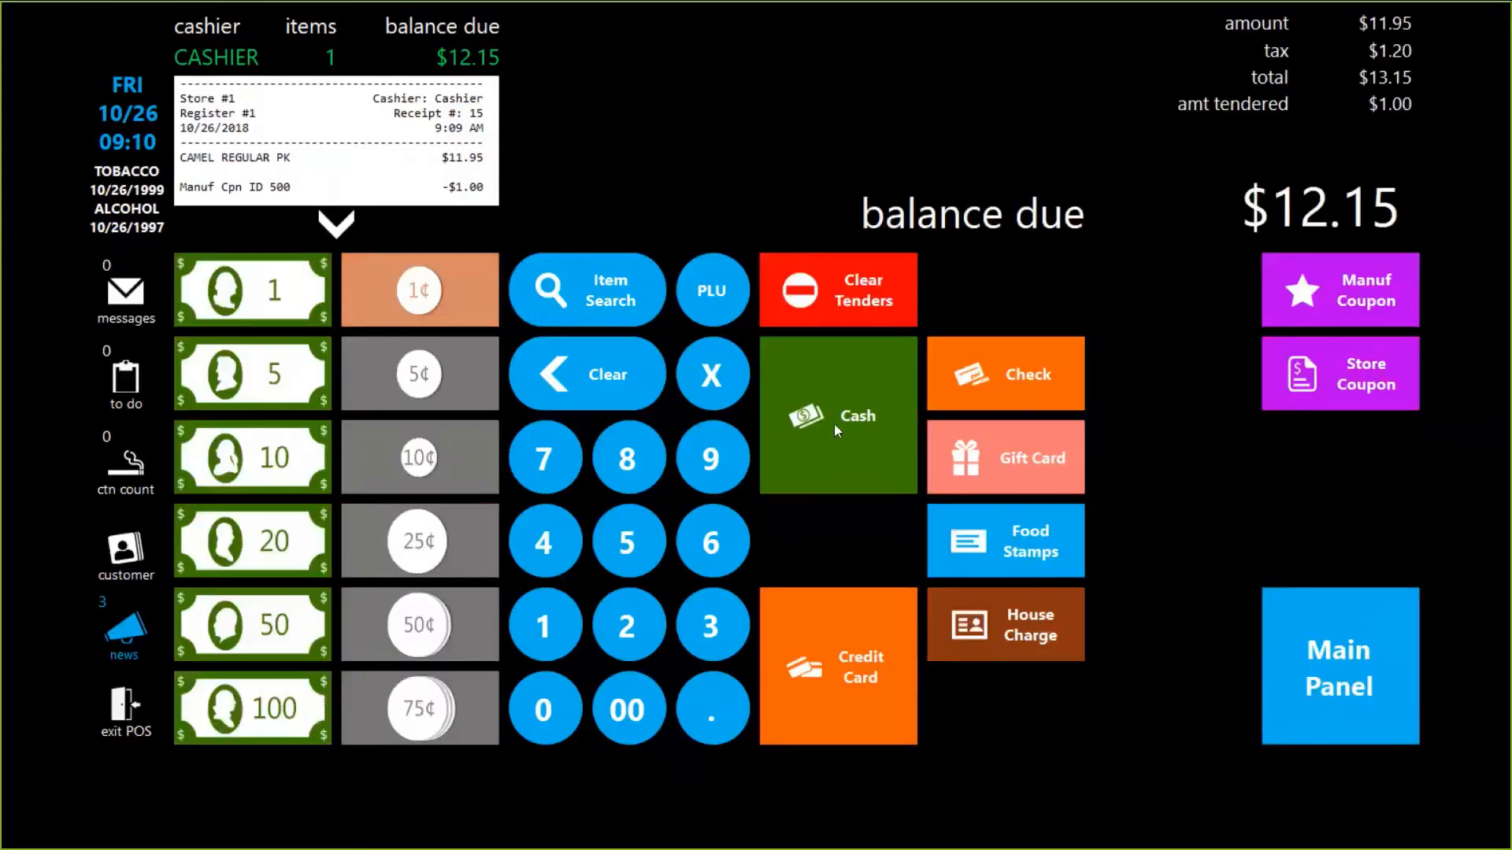
pyautogui.click(834, 423)
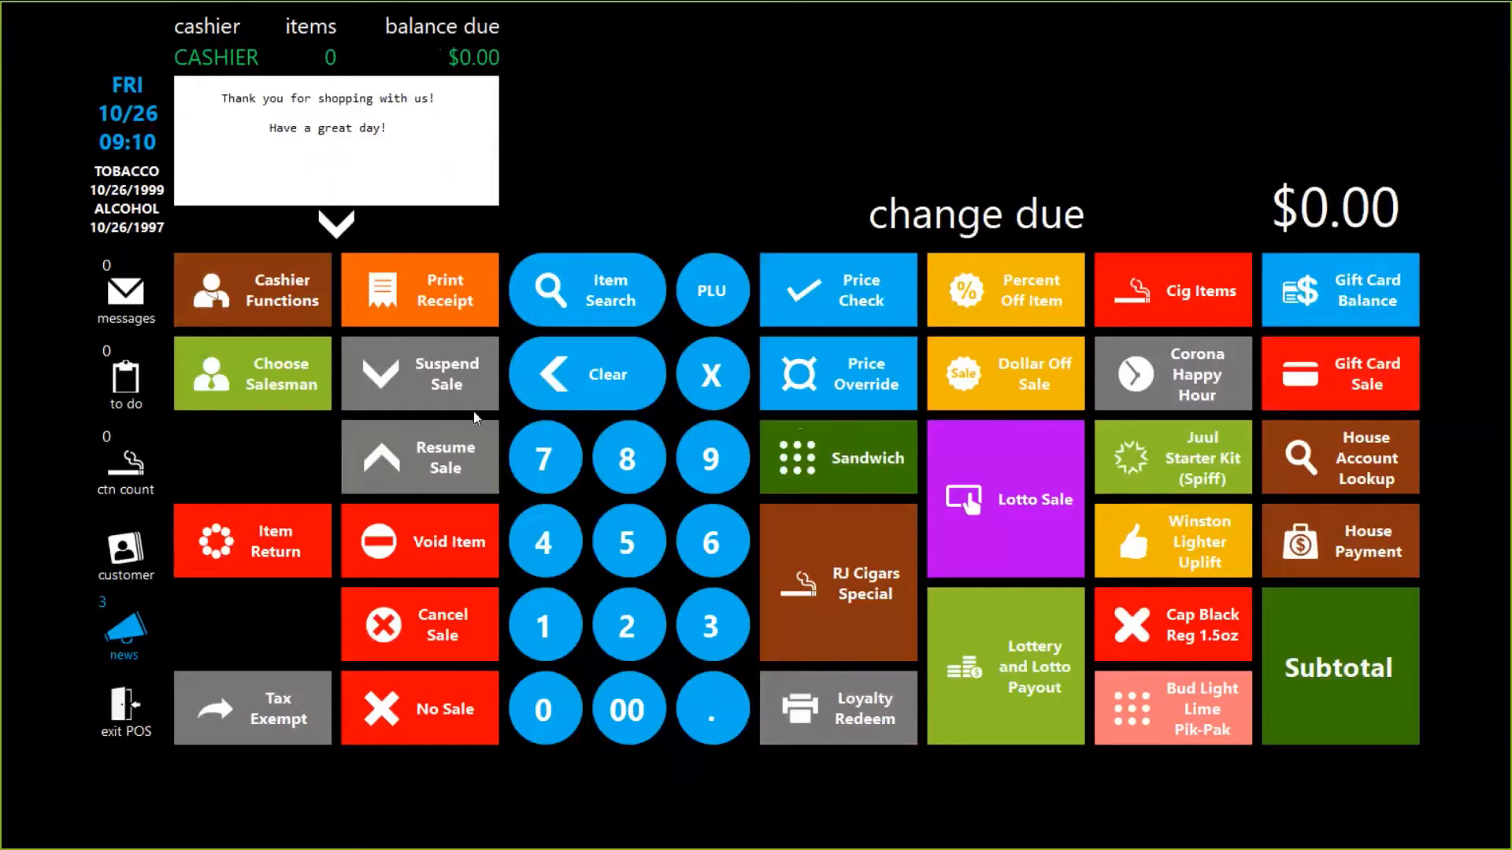
# Perform a Register Z from the cashier functions to close the shift, and acknowledge its completion.
pyautogui.click(281, 289)
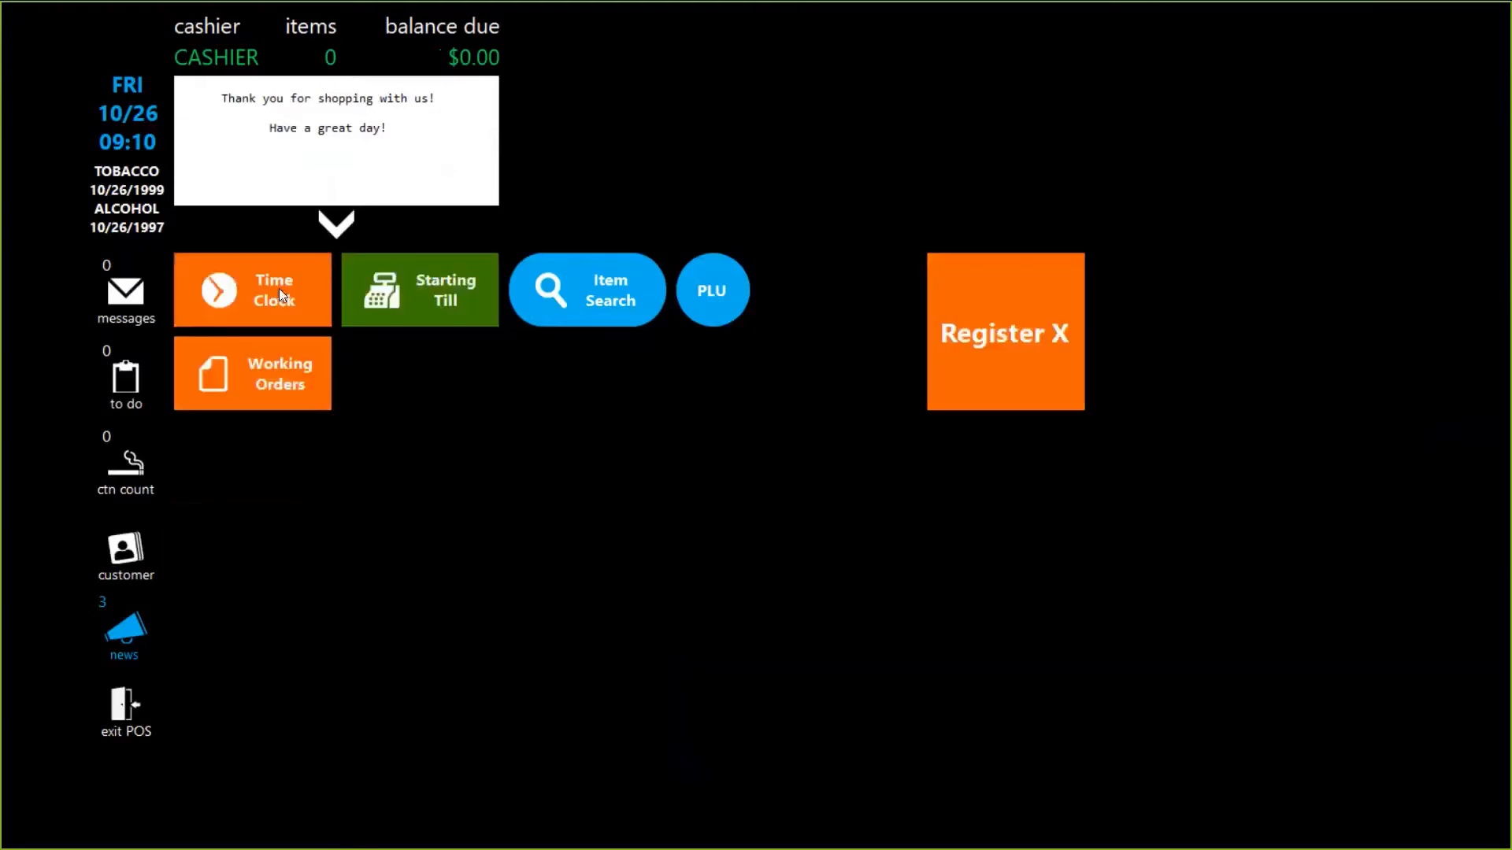
pyautogui.click(998, 652)
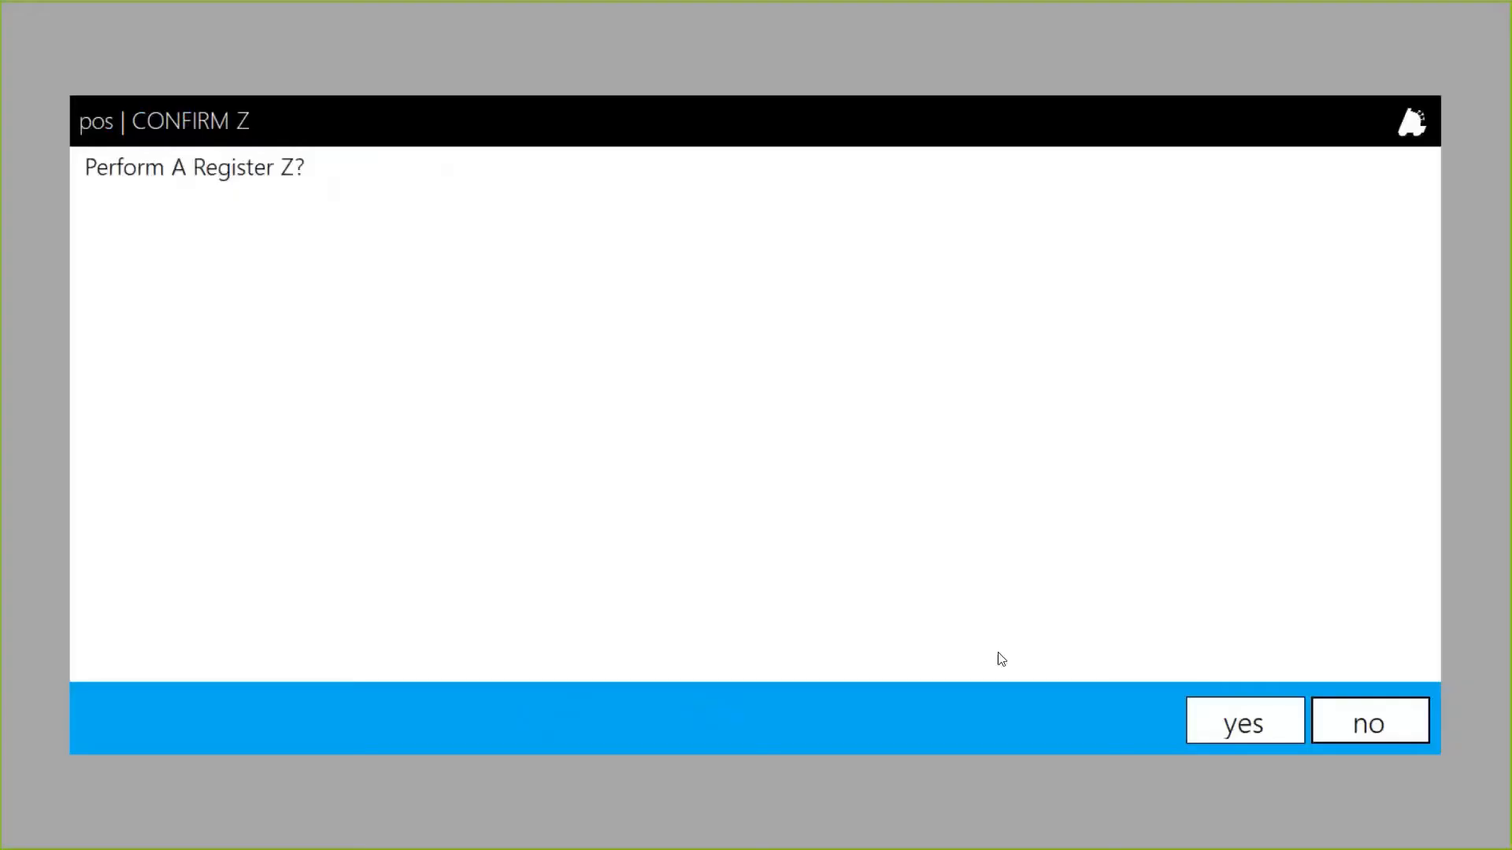
pyautogui.click(1247, 726)
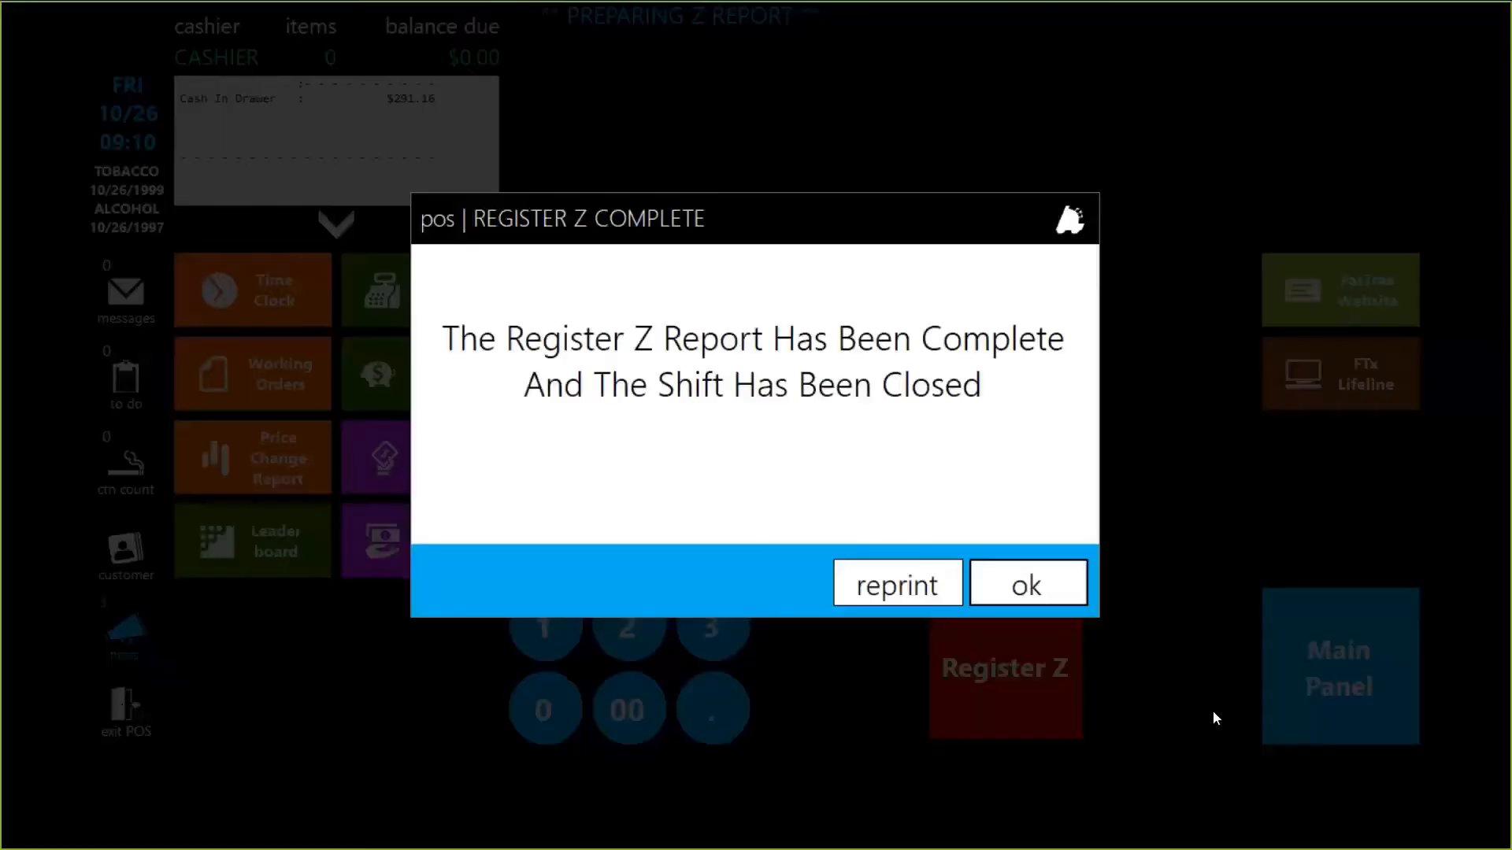
pyautogui.click(1031, 581)
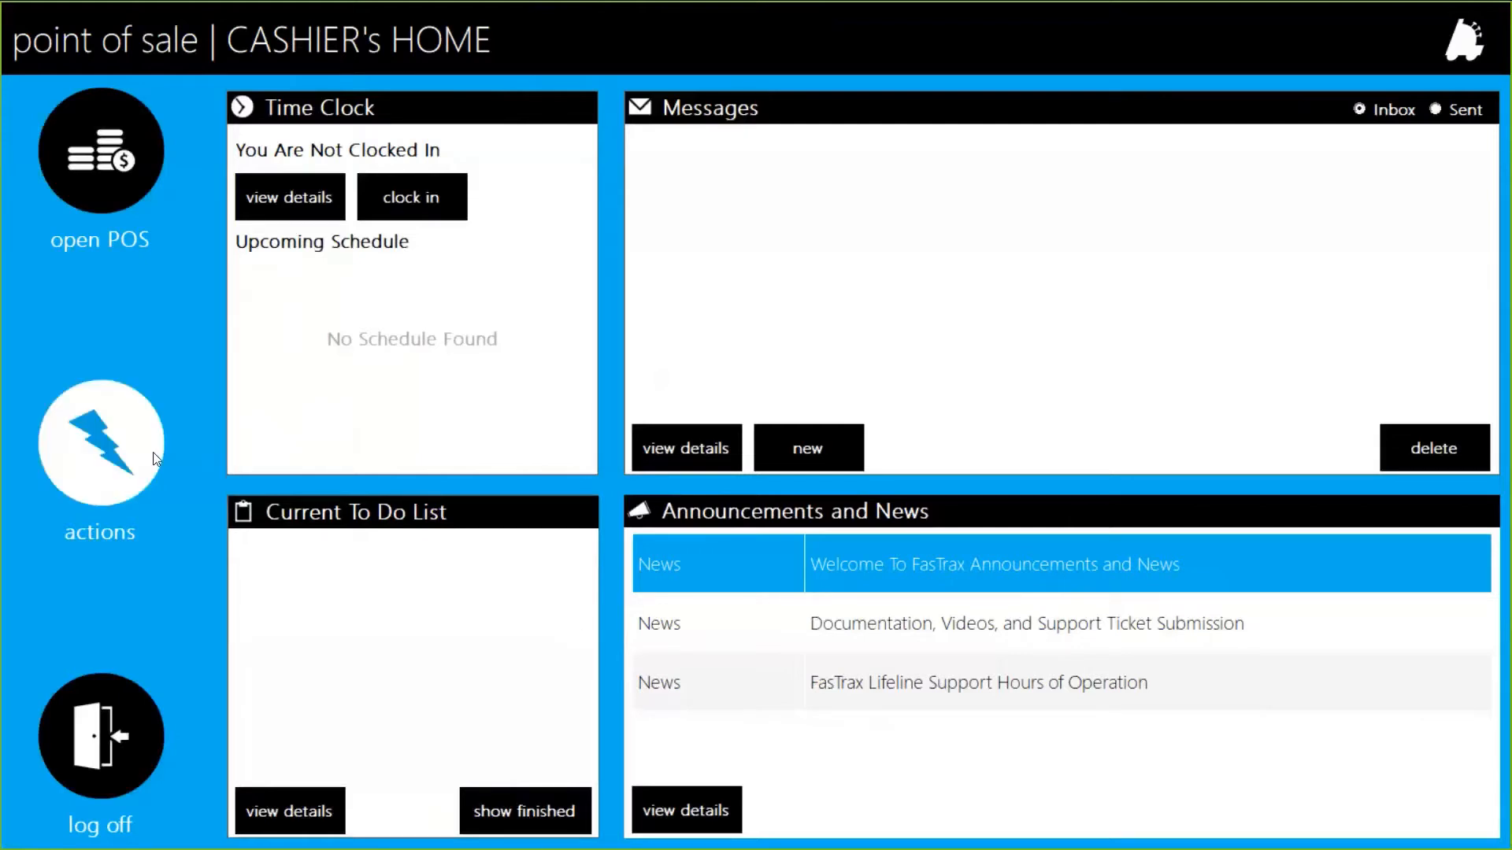
# Open Shift Reconciliation and select the register 1, Z 2 shift of 10/26/2018 for entry.
pyautogui.click(138, 437)
pyautogui.click(1018, 181)
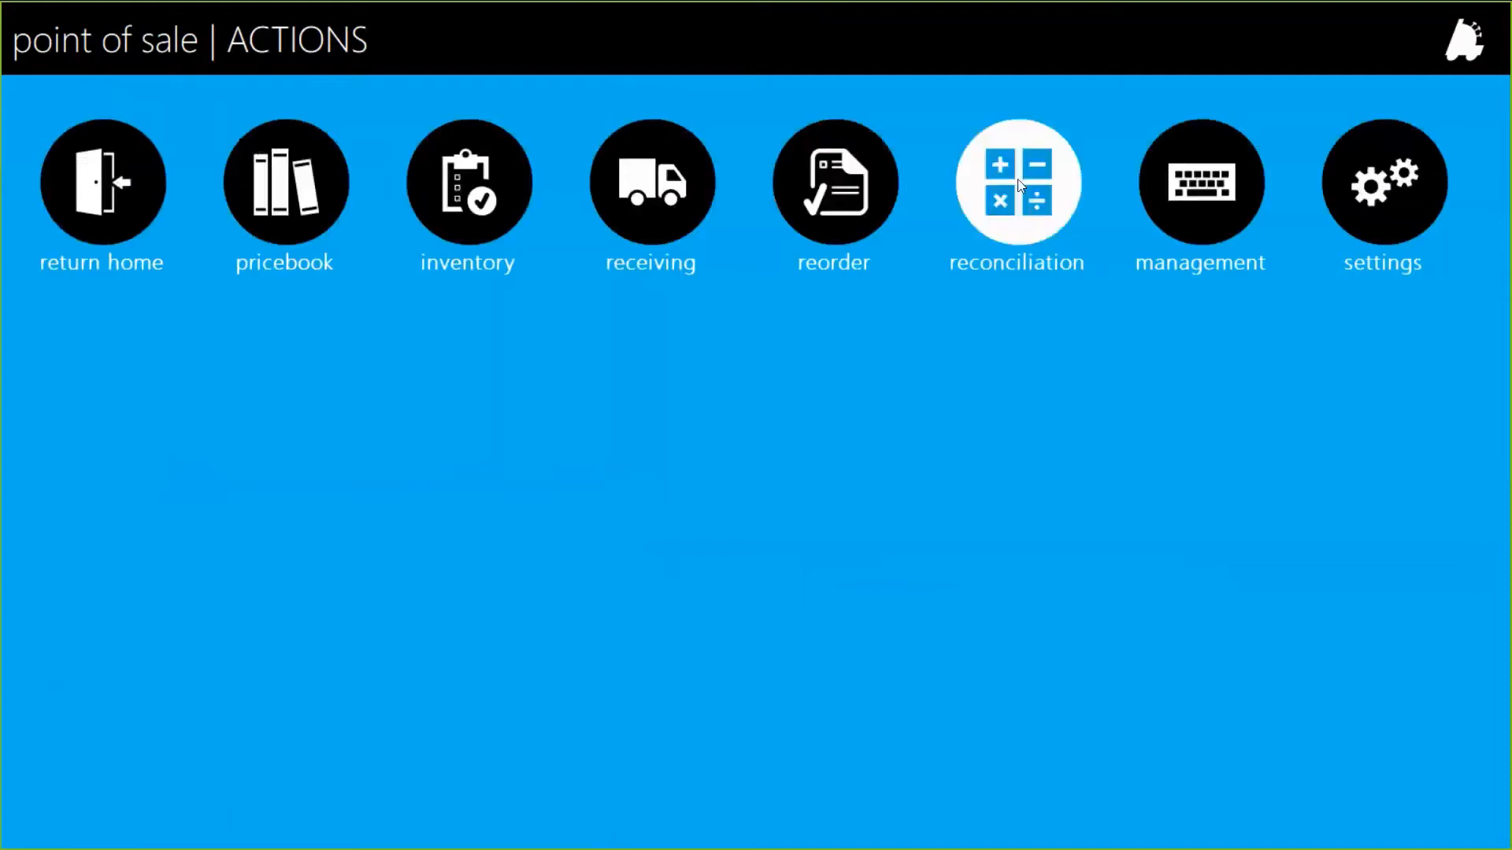
pyautogui.click(804, 225)
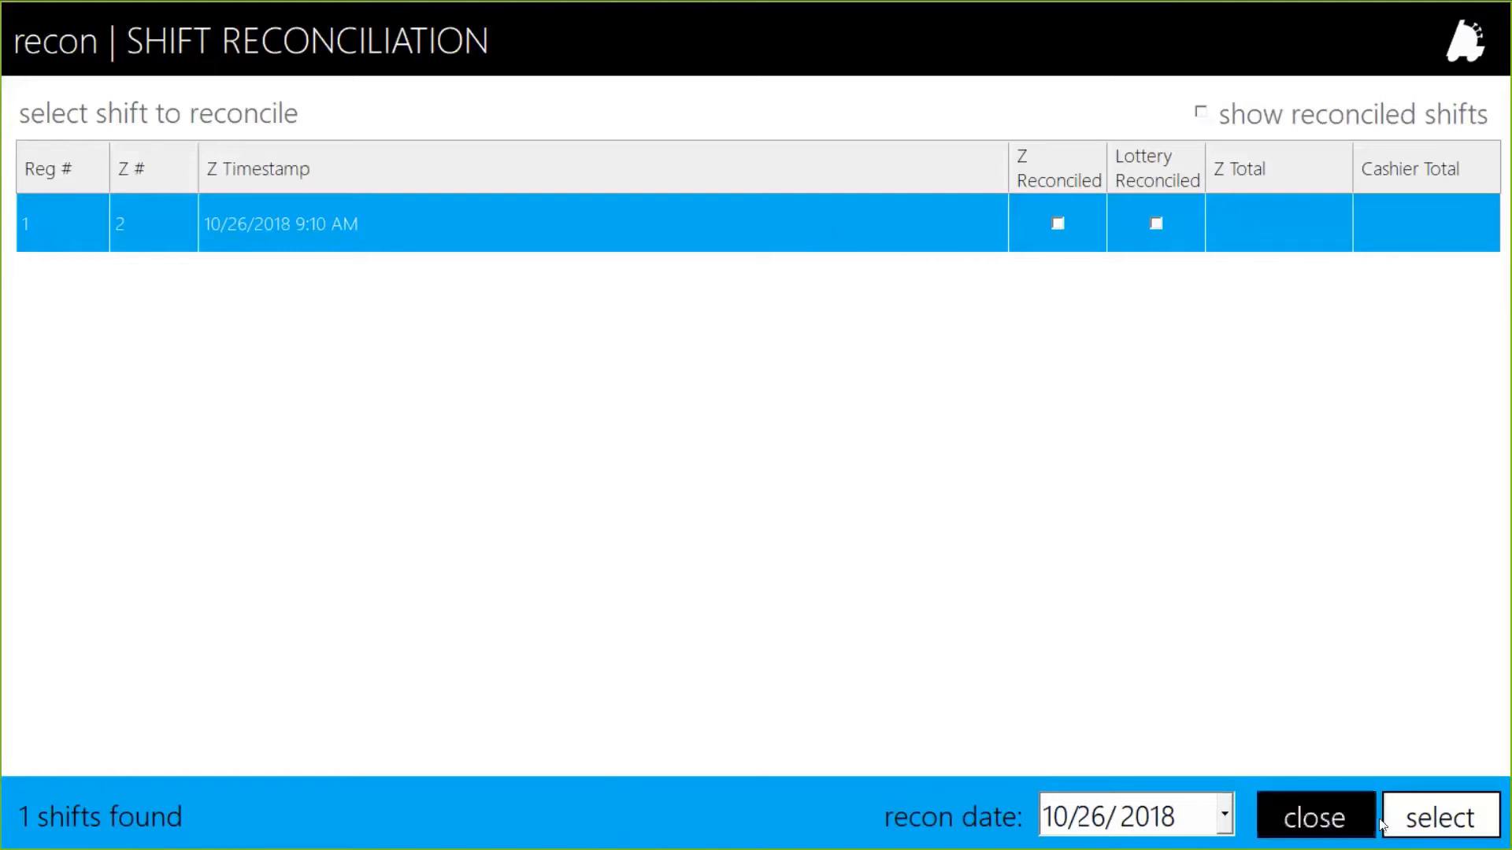
pyautogui.click(1438, 823)
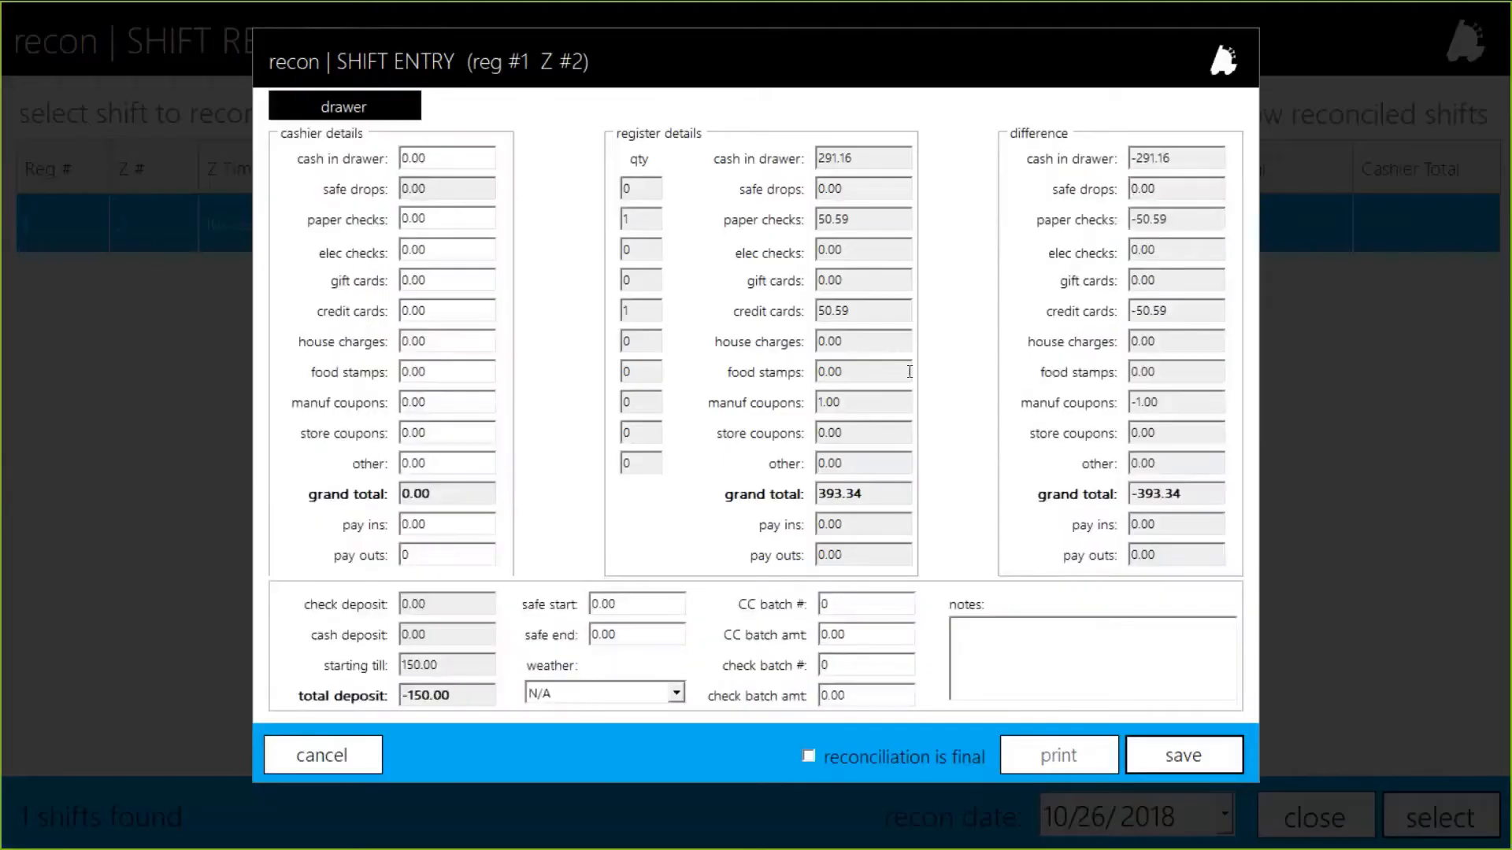
# Enter the cashier's cash in drawer as 290.16, paper checks 50.59, credit cards 50.59 and manufacturer coupons 1.00, and check the differences.
pyautogui.click(440, 160)
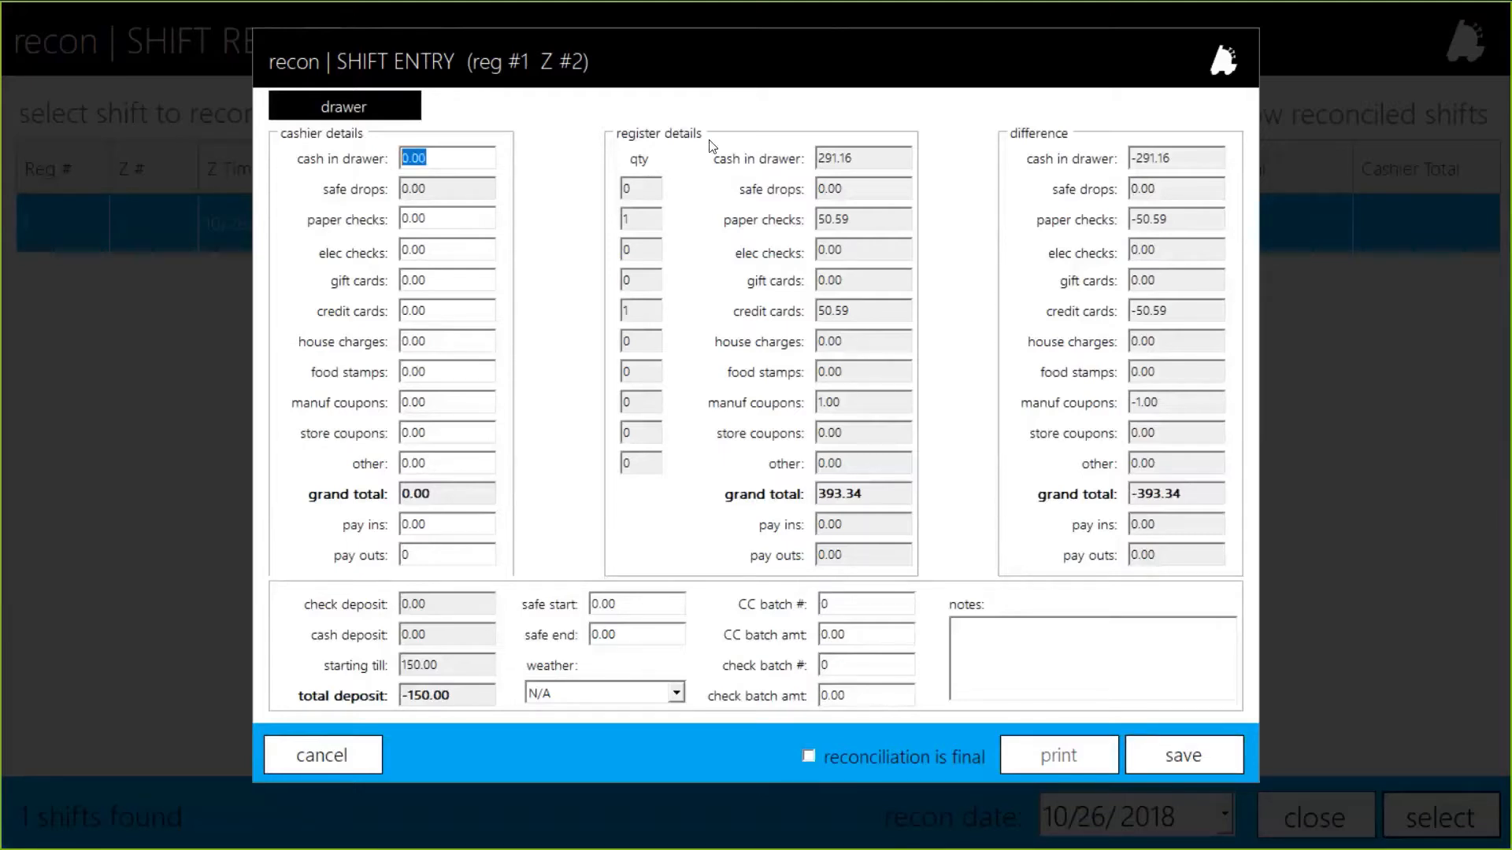
pyautogui.write('290.16')
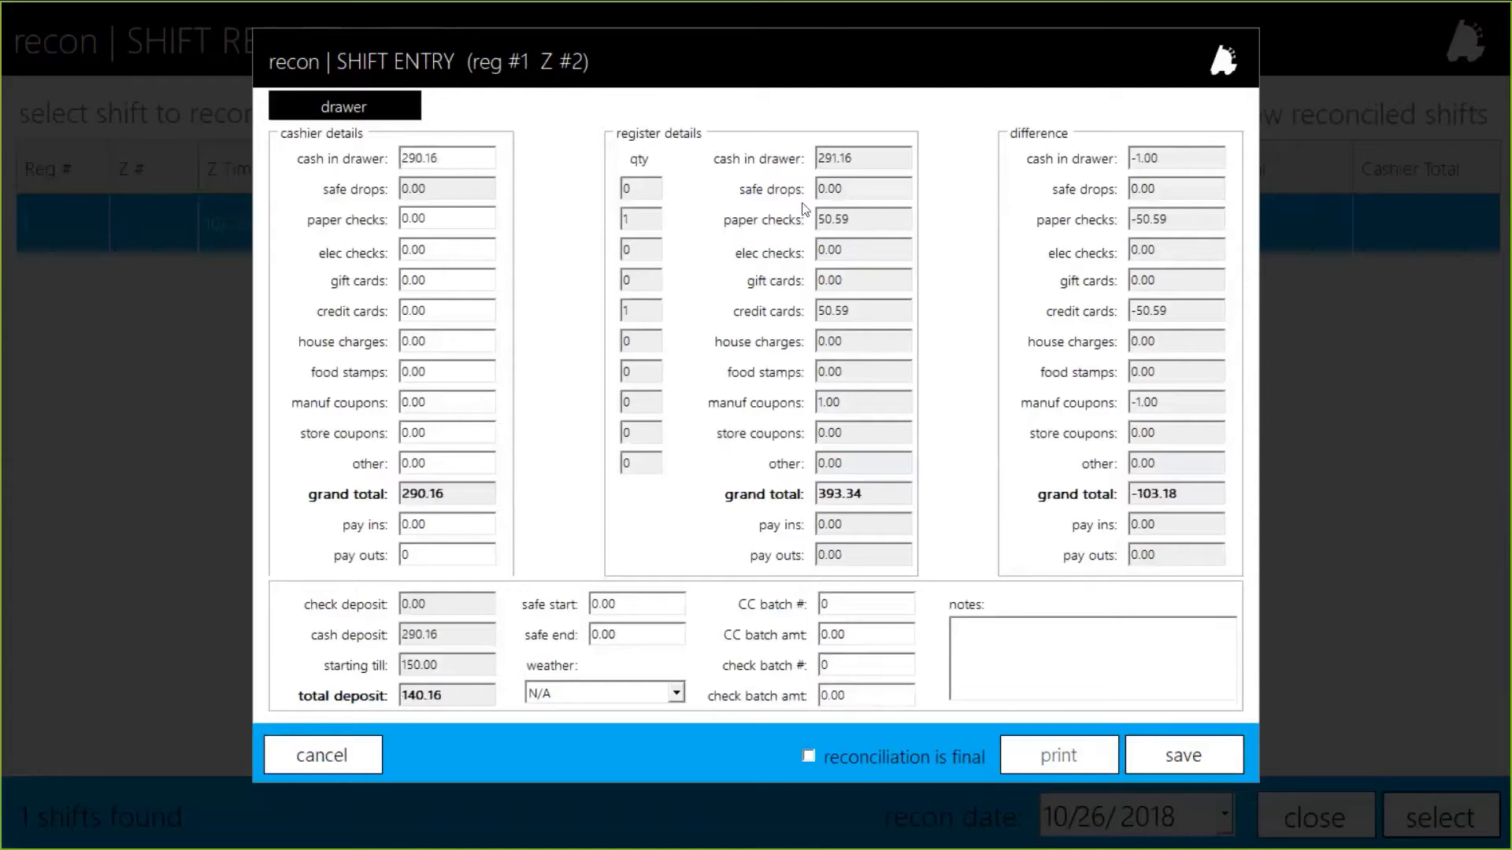
pyautogui.click(461, 210)
pyautogui.write('50.59')
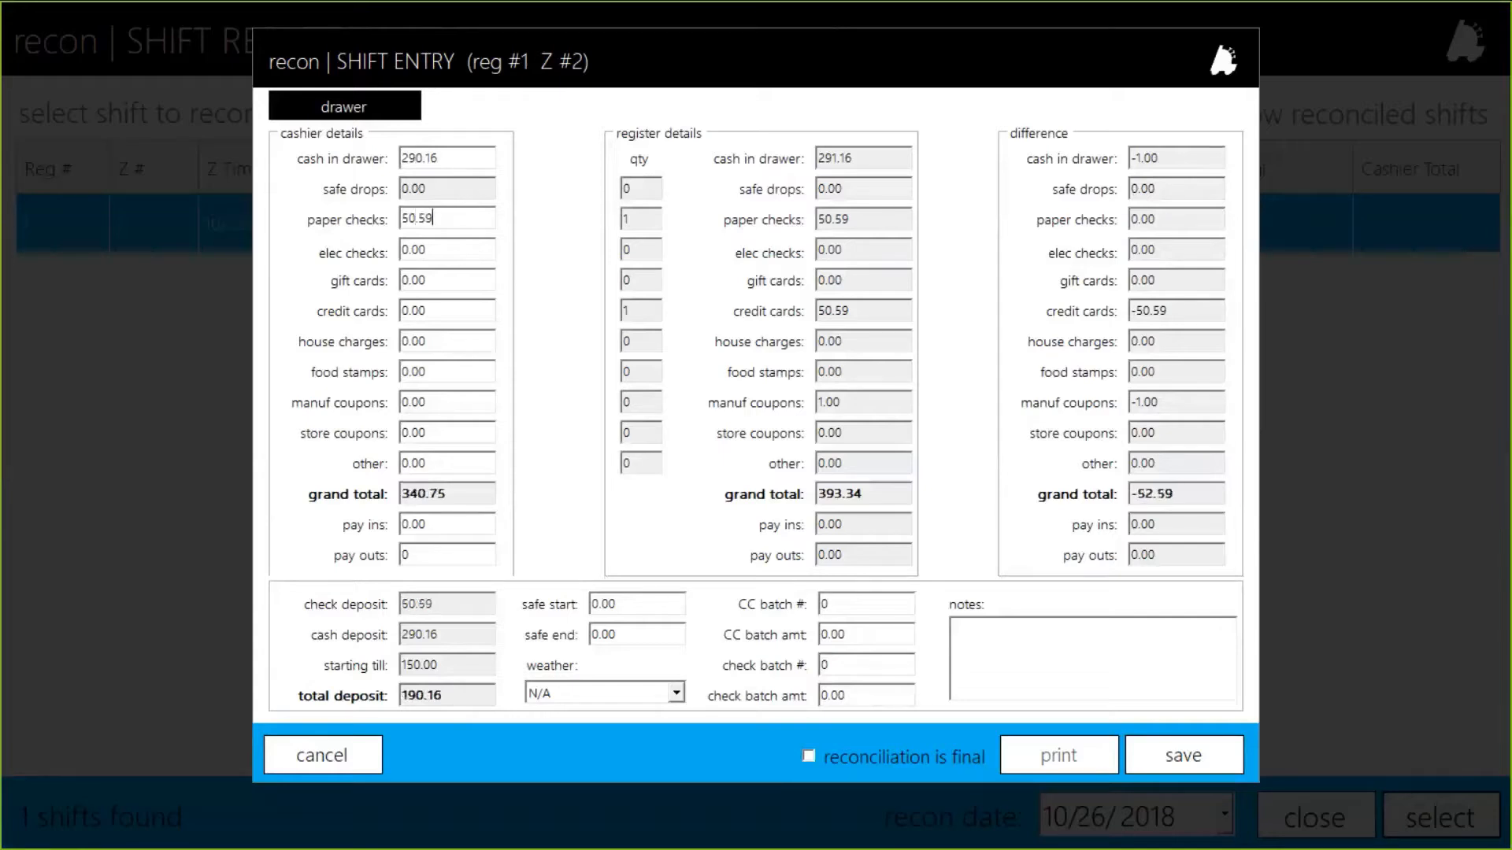
pyautogui.click(421, 310)
pyautogui.write('50.59')
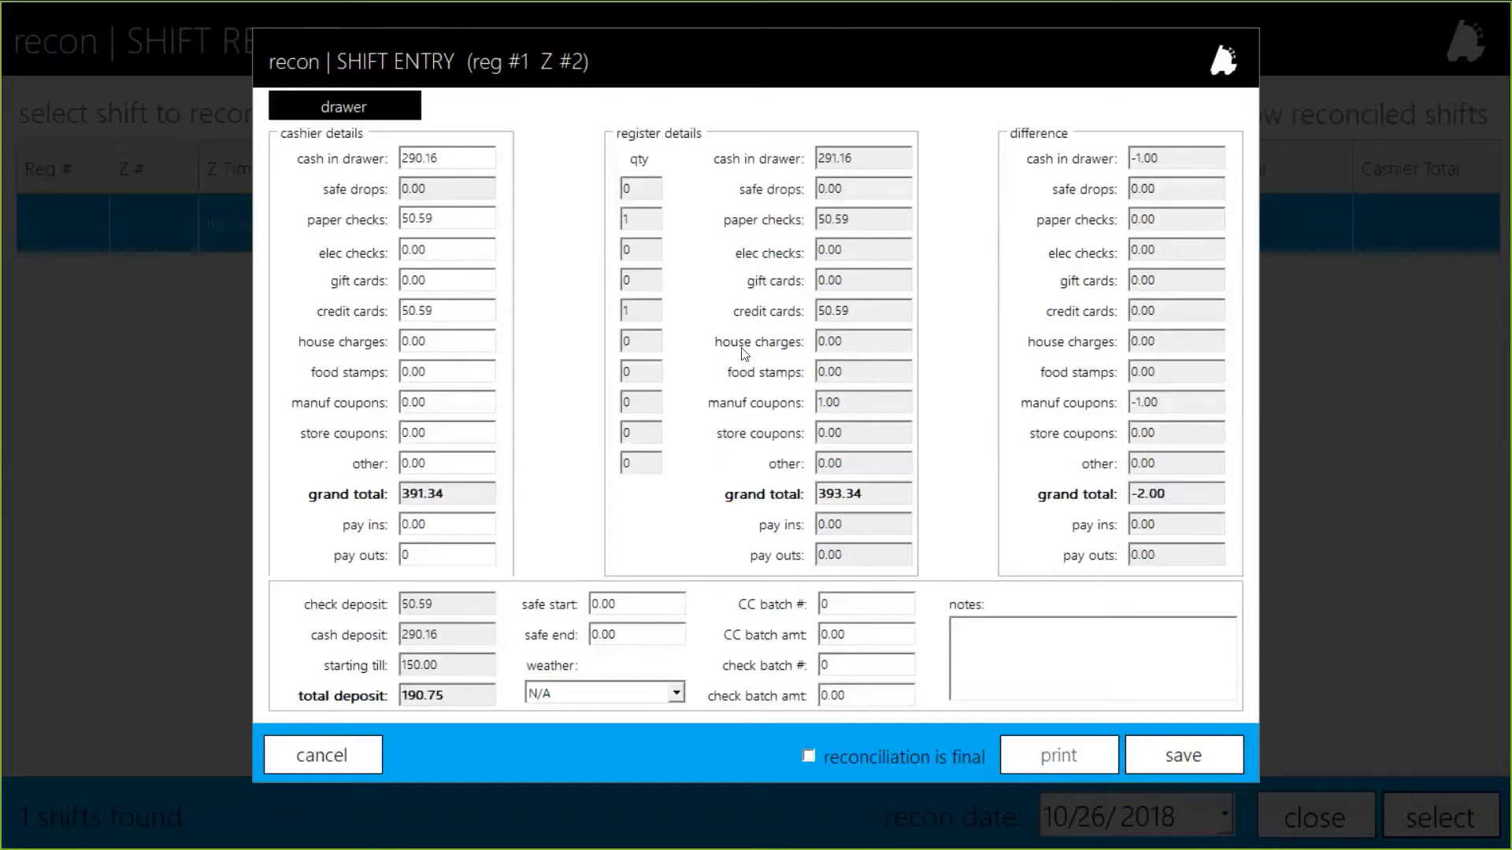
pyautogui.click(425, 401)
pyautogui.write('1.00')
pyautogui.click(1138, 158)
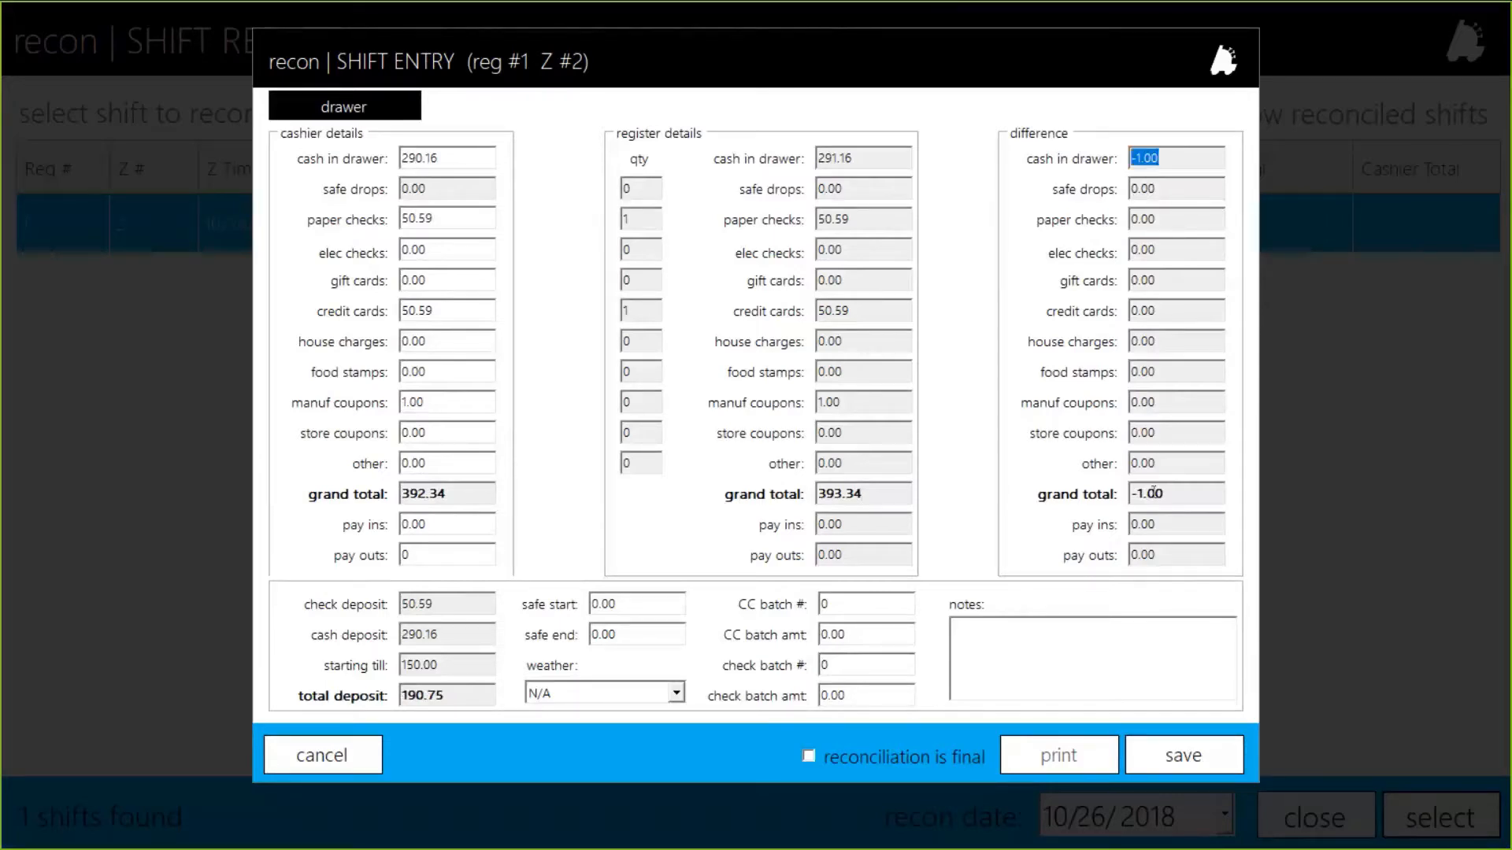
pyautogui.click(1177, 489)
pyautogui.click(1177, 493)
# Mark the Z 2 shift reconciliation as final and save it, and close the shift entry and Shift Reconciliation.
pyautogui.click(872, 754)
pyautogui.click(1183, 754)
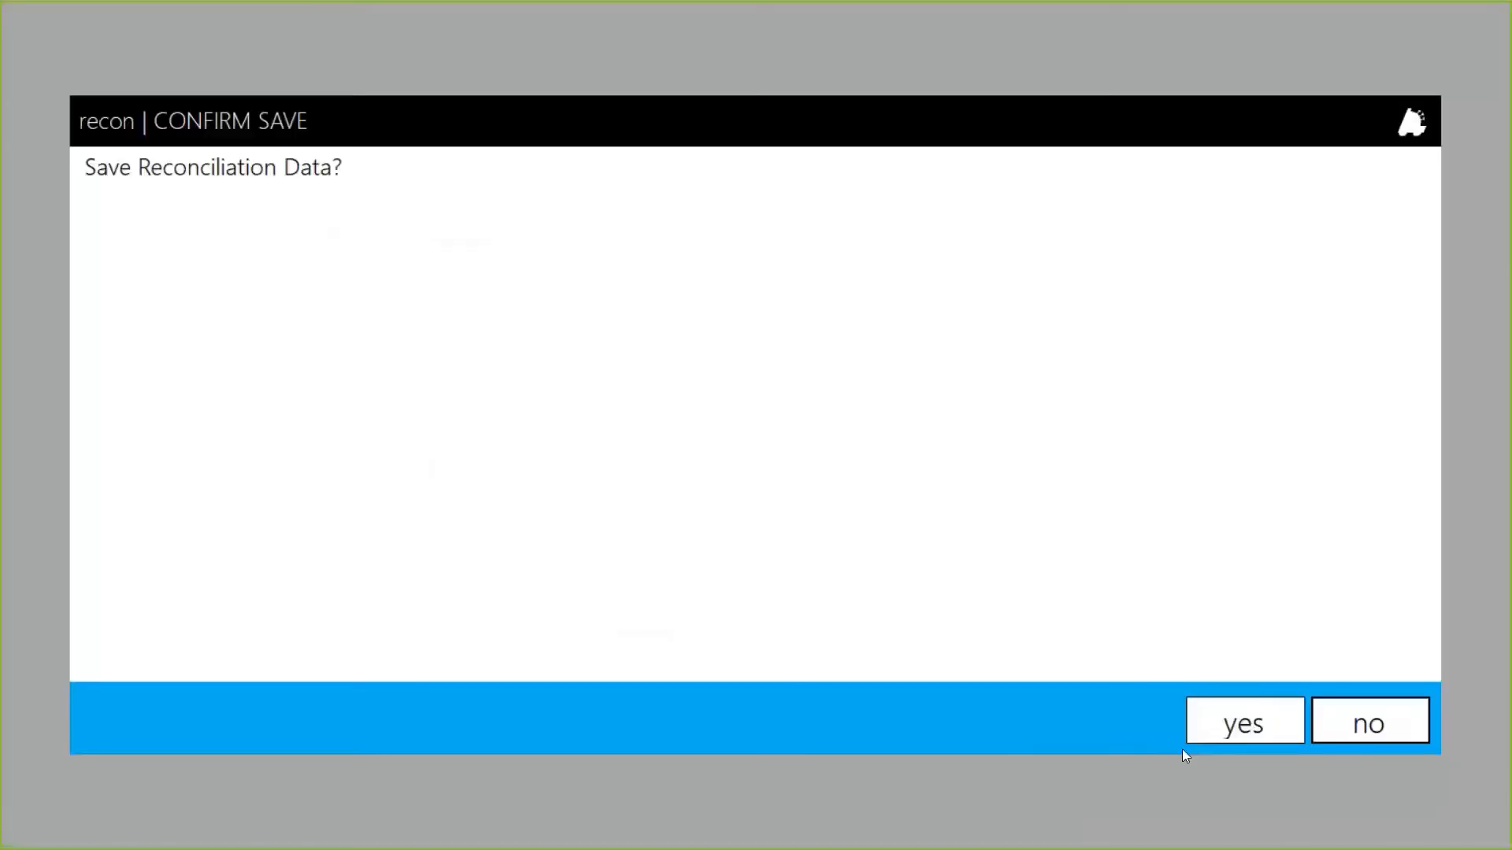
pyautogui.click(1244, 725)
pyautogui.click(1359, 723)
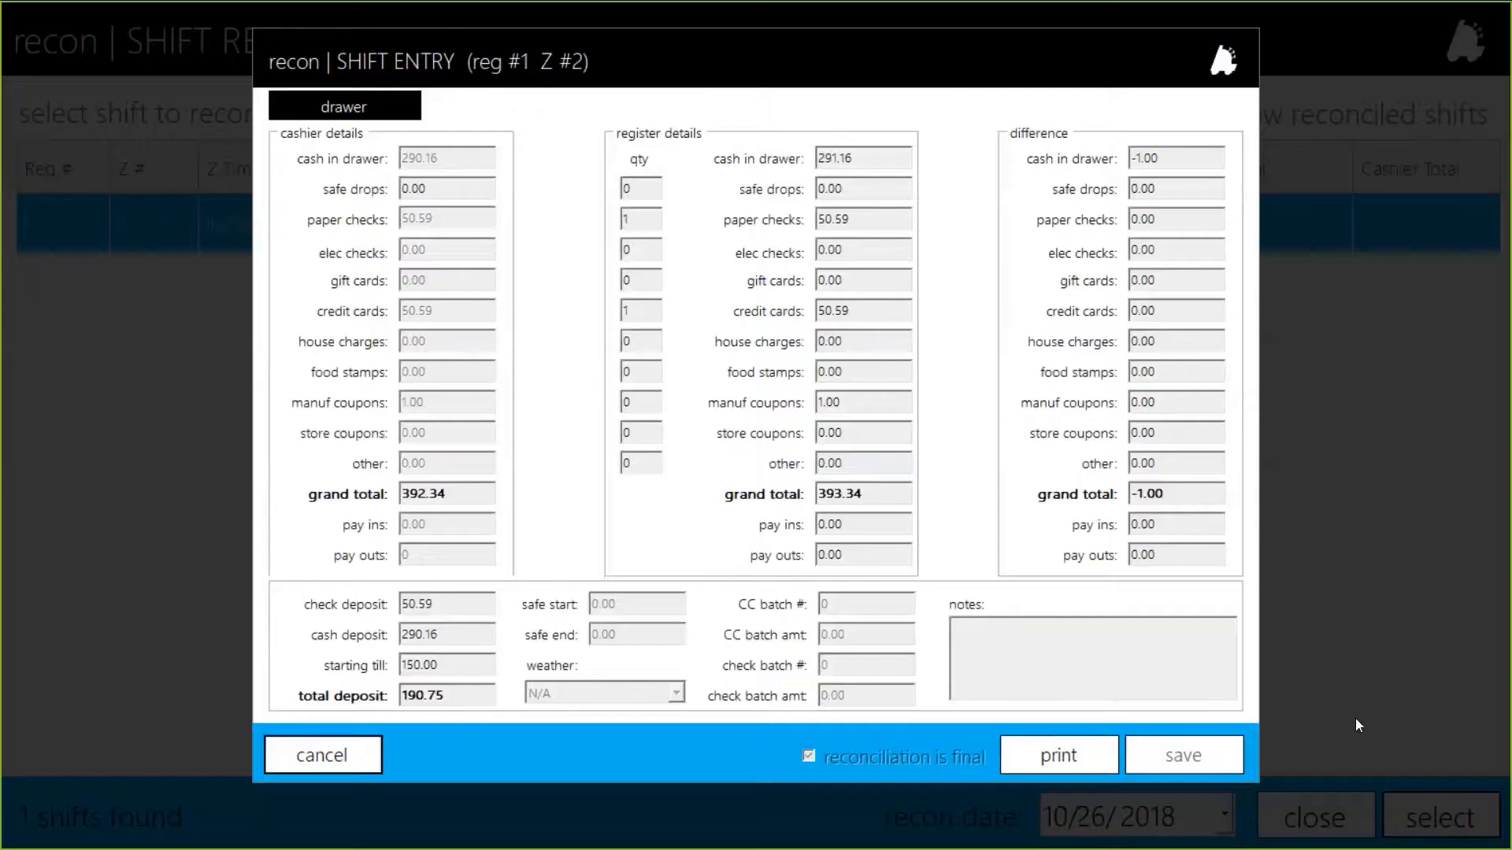
pyautogui.click(343, 763)
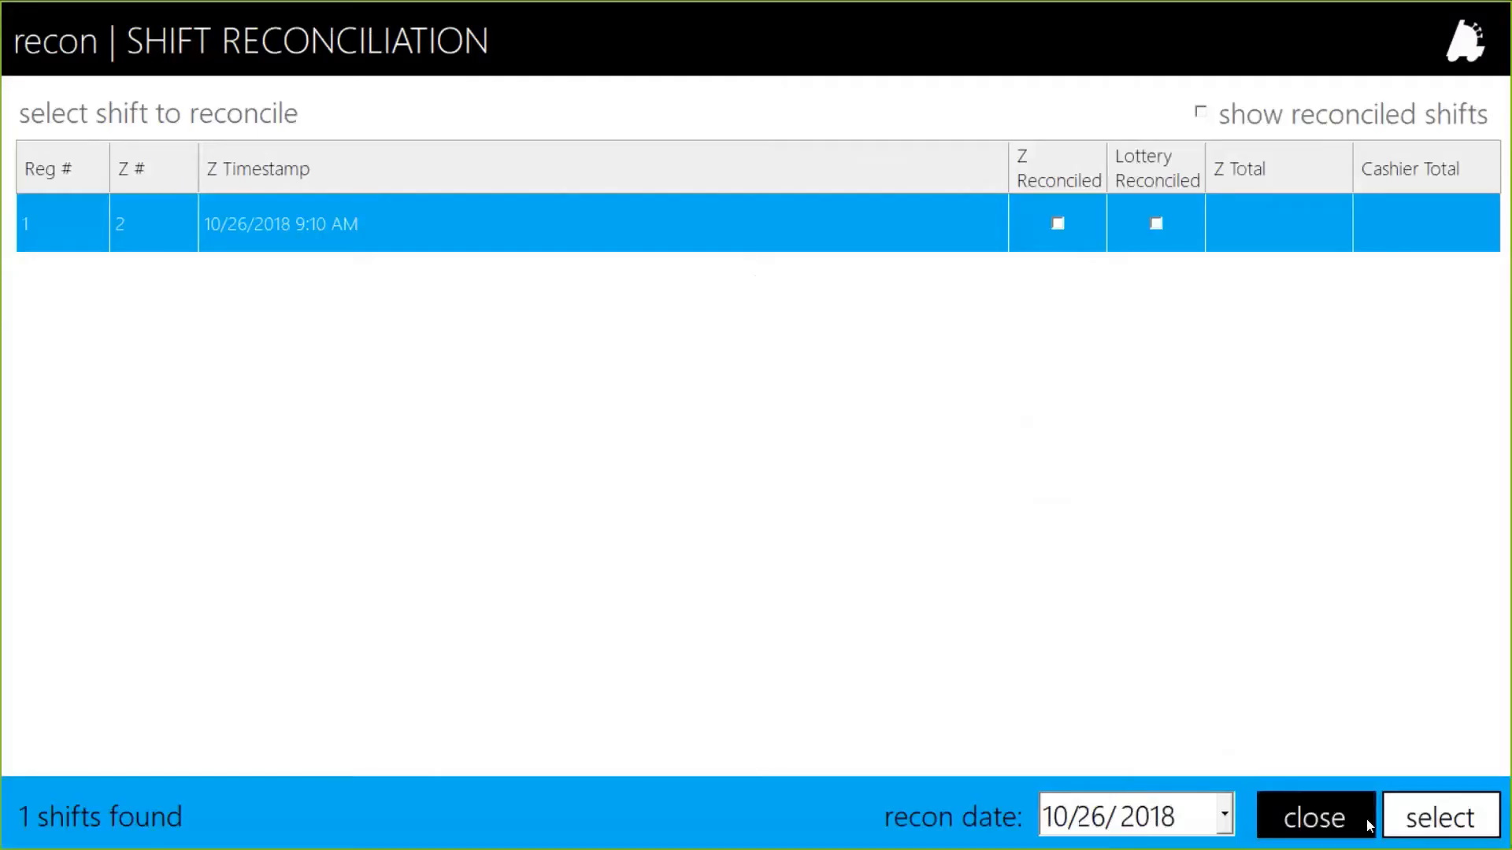
pyautogui.click(1341, 822)
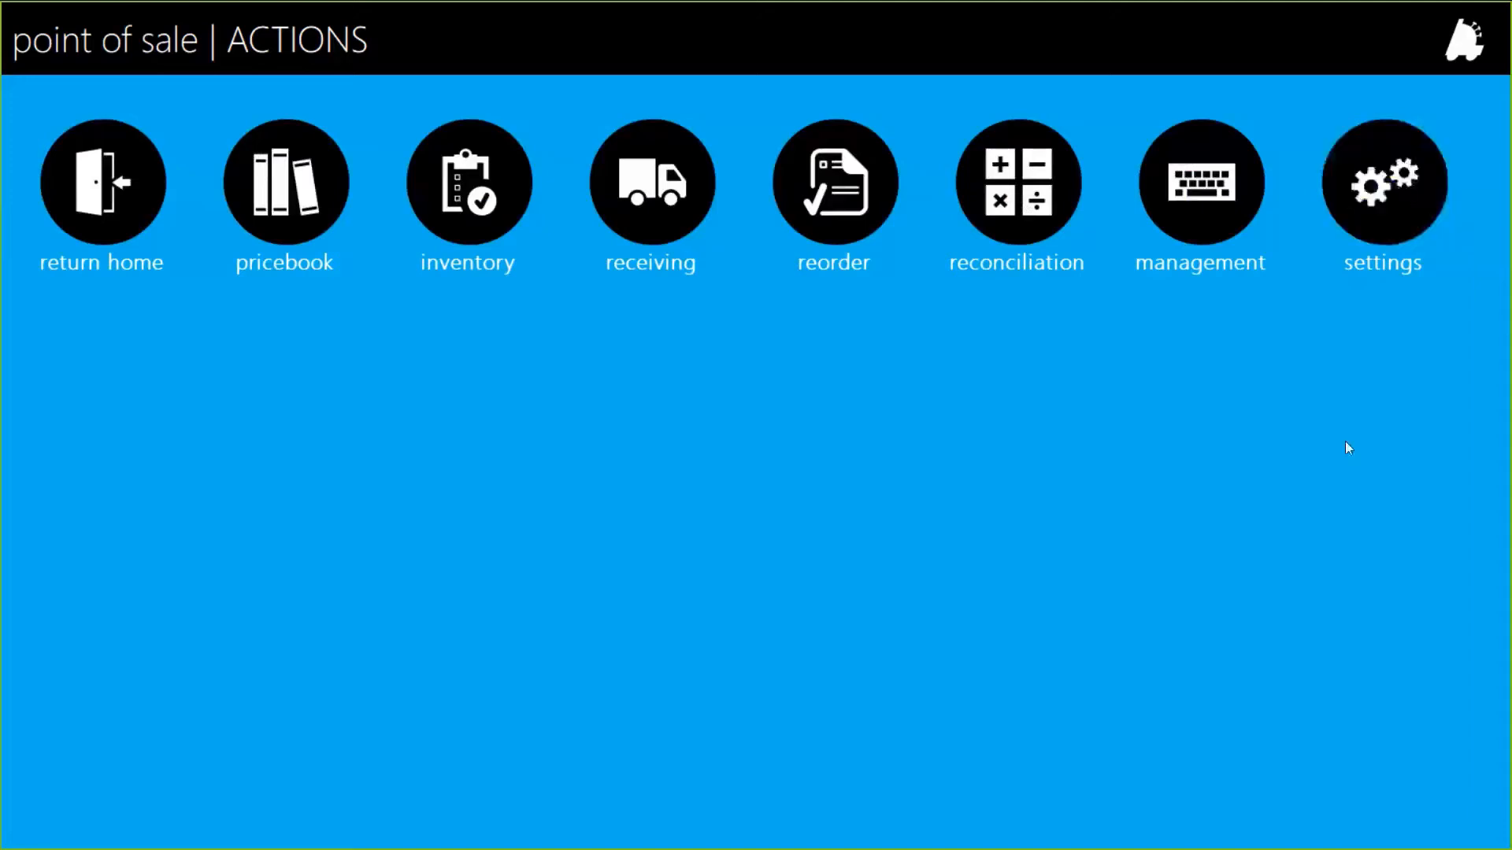
# Enable Shift Recons Are Blind in the reconciliation settings, save the change, and relaunch the FasTrax point of sale.
pyautogui.click(1383, 180)
pyautogui.click(618, 268)
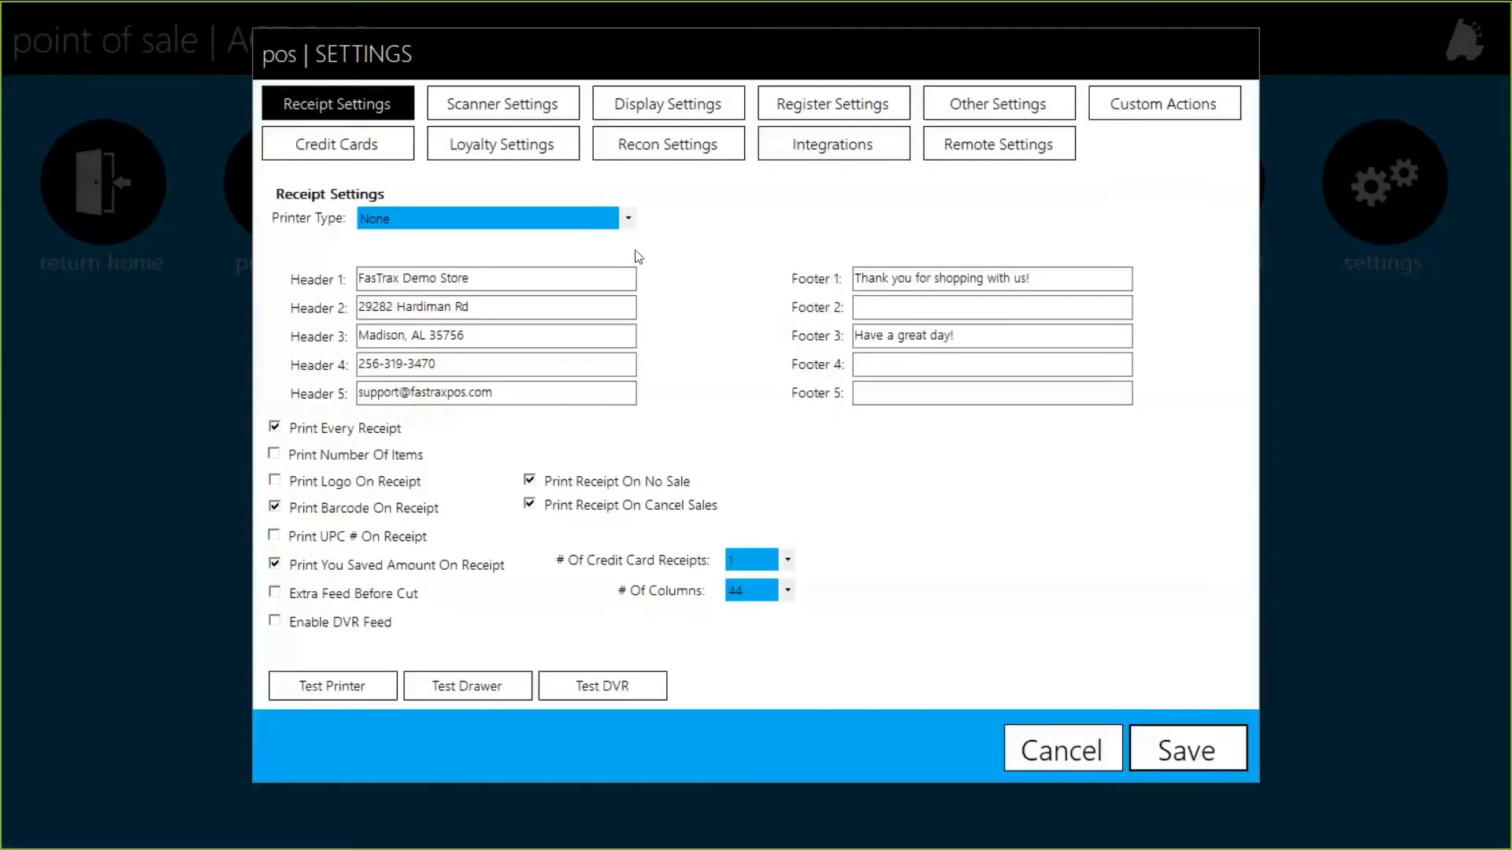
pyautogui.click(666, 150)
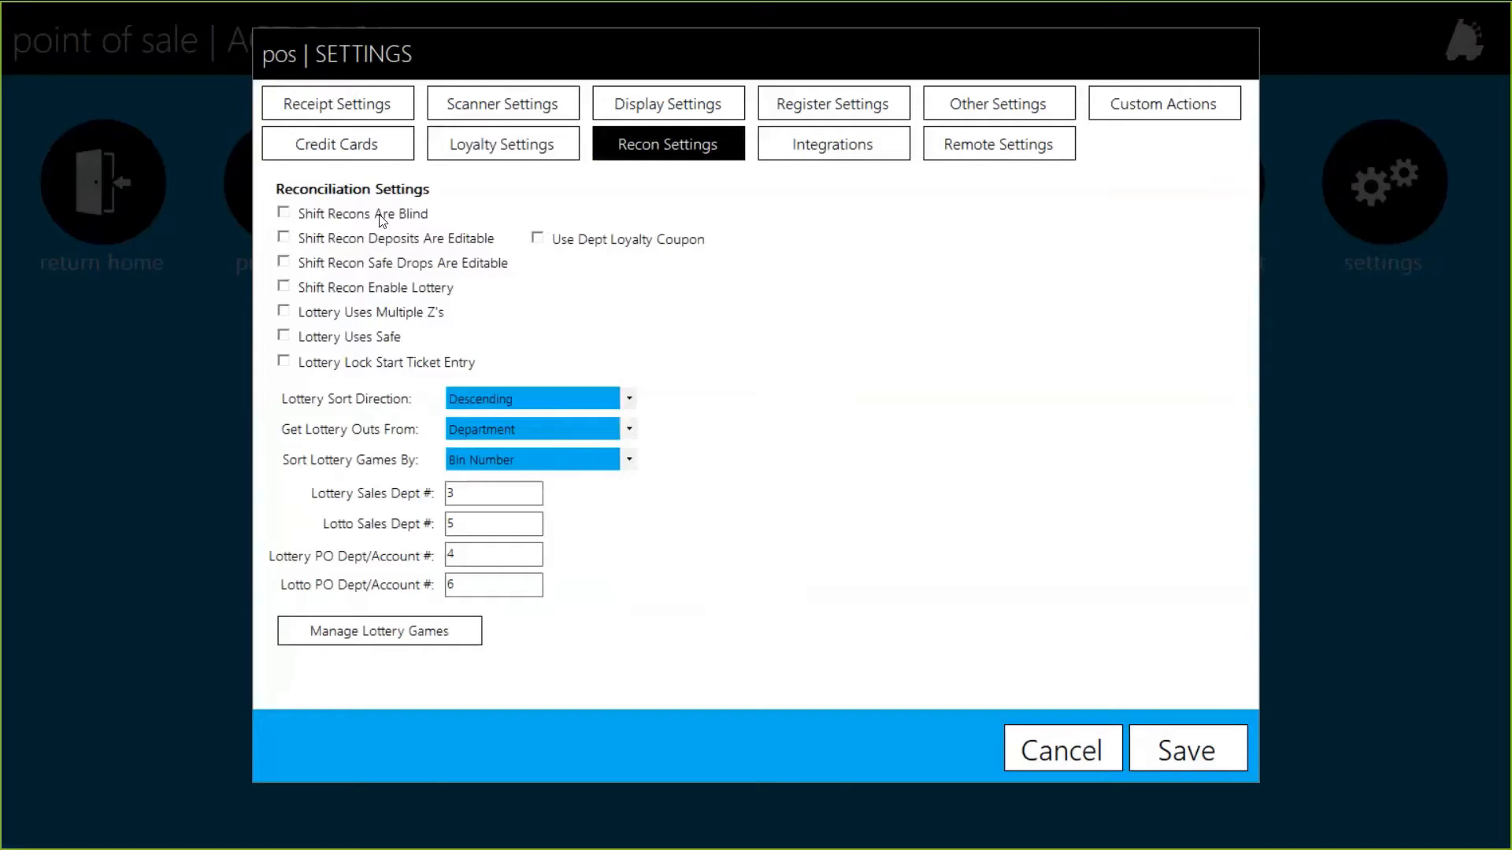
pyautogui.click(381, 221)
pyautogui.click(1188, 746)
pyautogui.click(1375, 722)
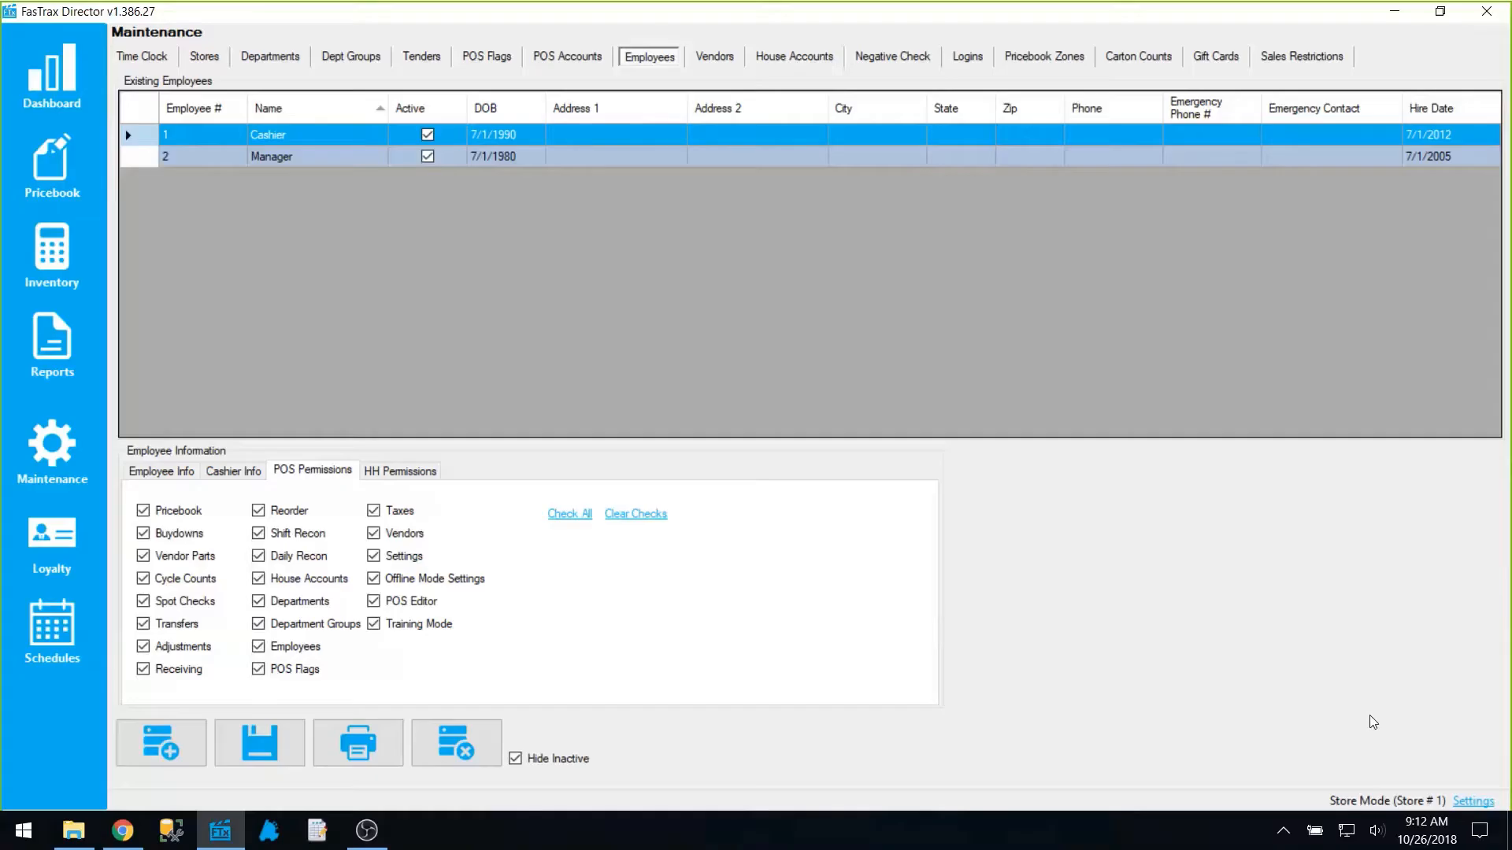
pyautogui.click(268, 830)
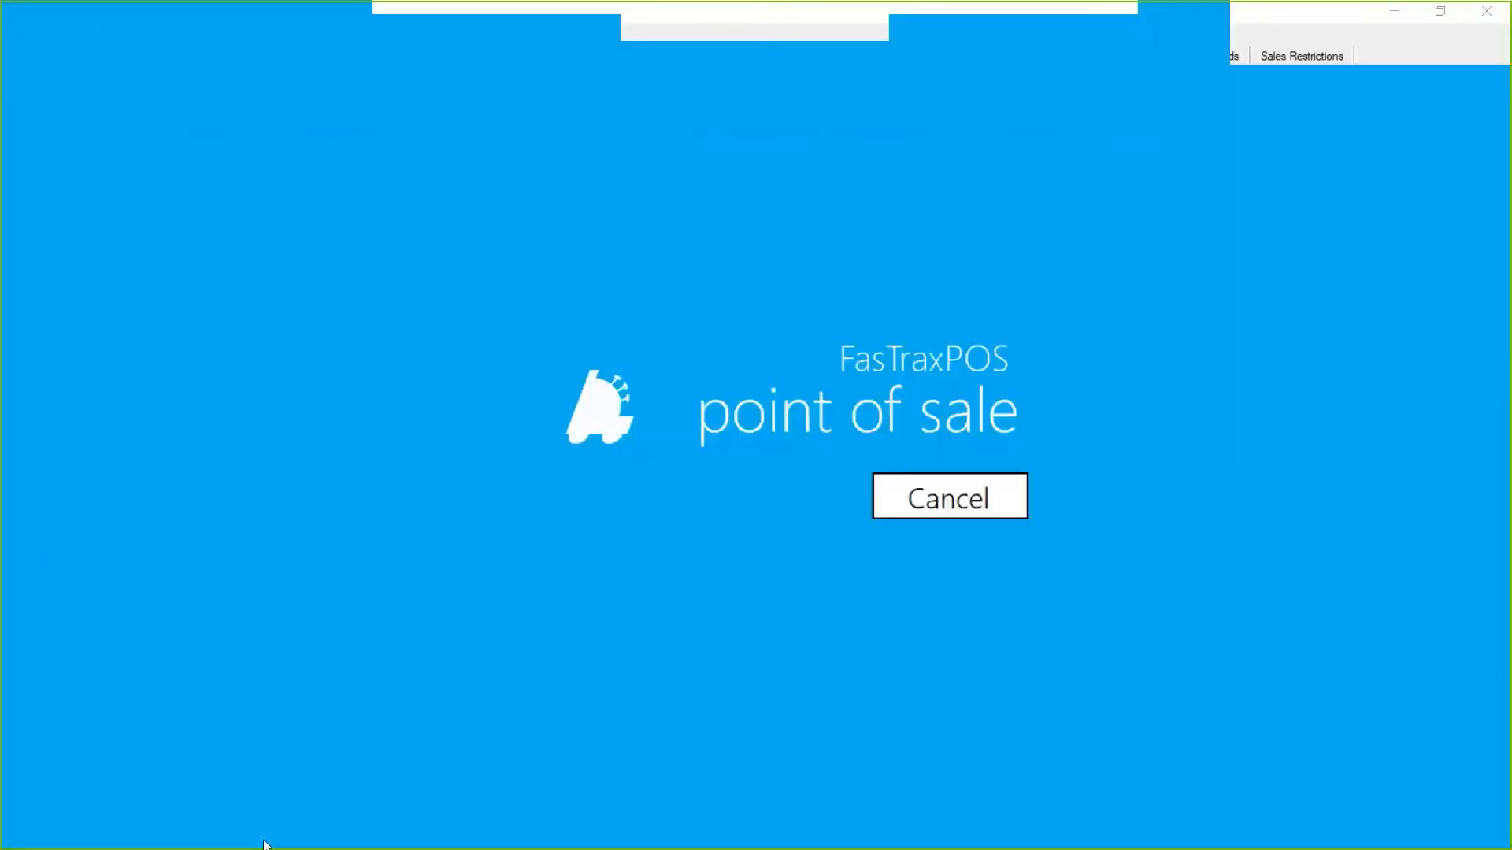
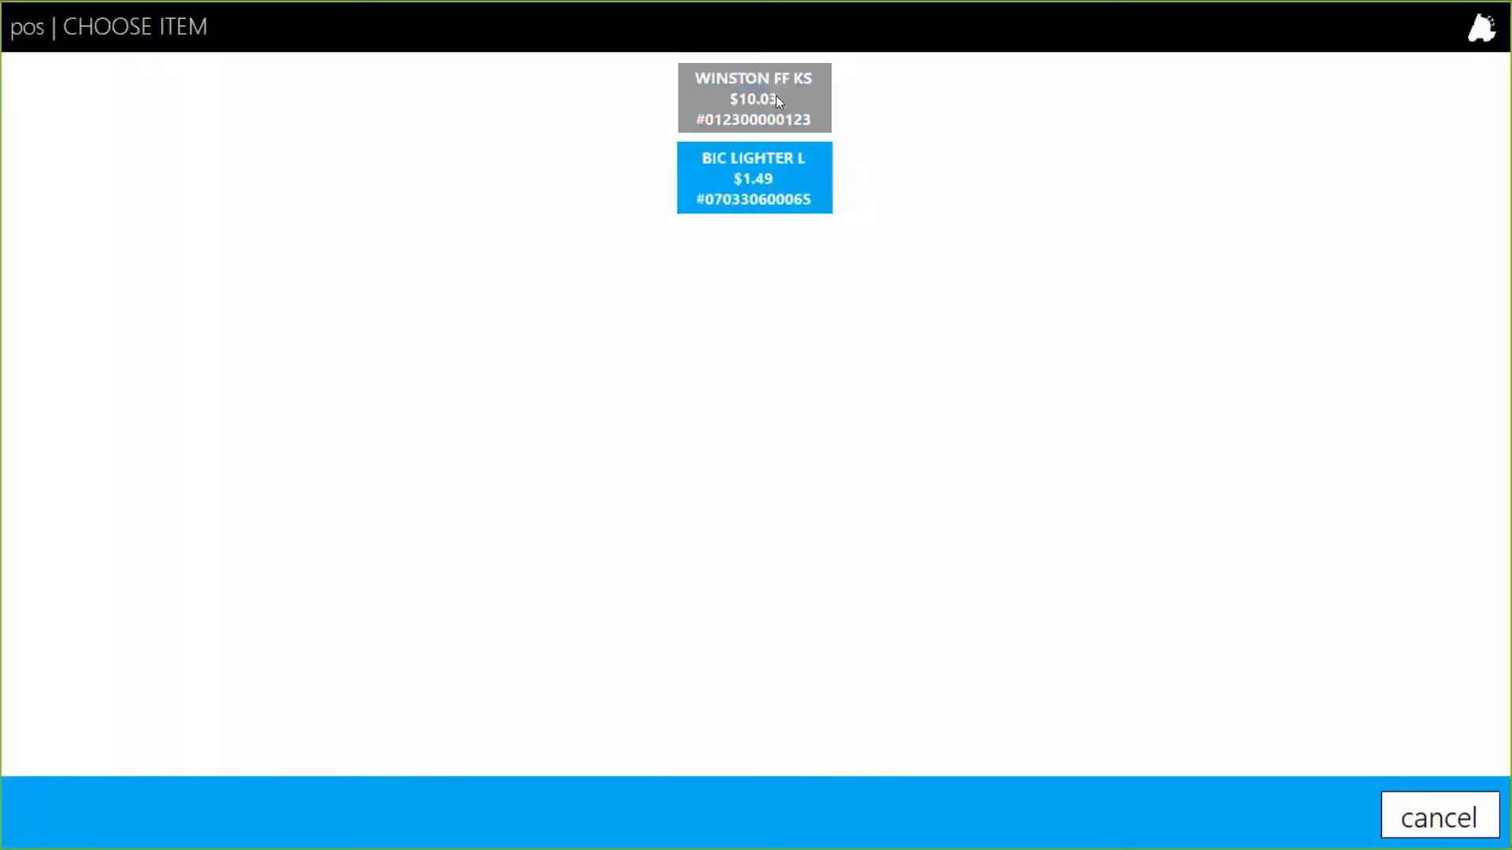
# Add a Winston FF KS pack, subtotal the sale, and accept the free-lighter uplift as a win with manual verification.
pyautogui.click(776, 96)
pyautogui.click(1325, 683)
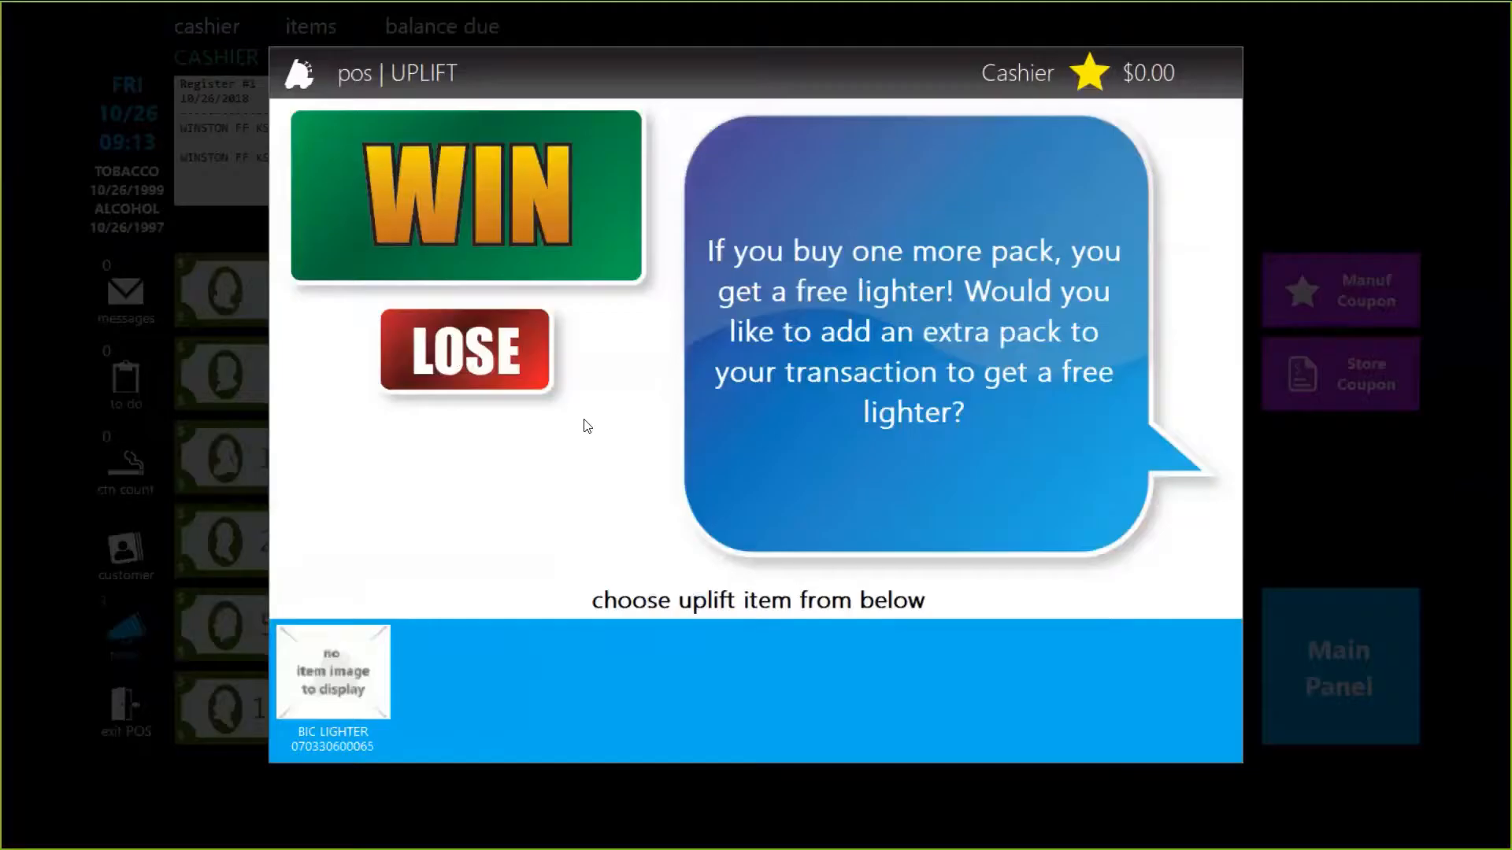
pyautogui.click(526, 191)
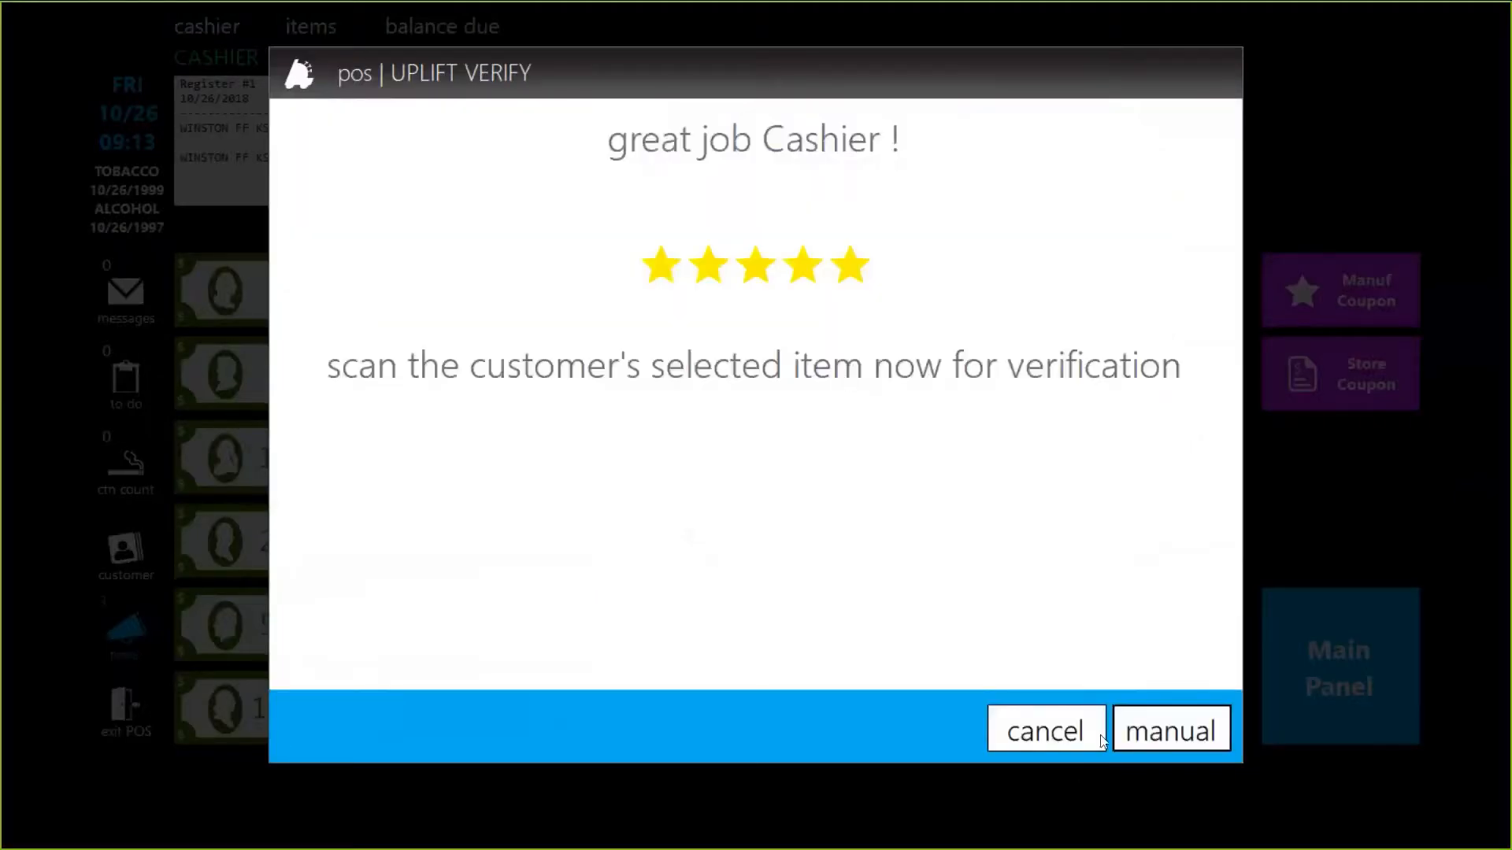
pyautogui.click(1144, 735)
pyautogui.click(1272, 677)
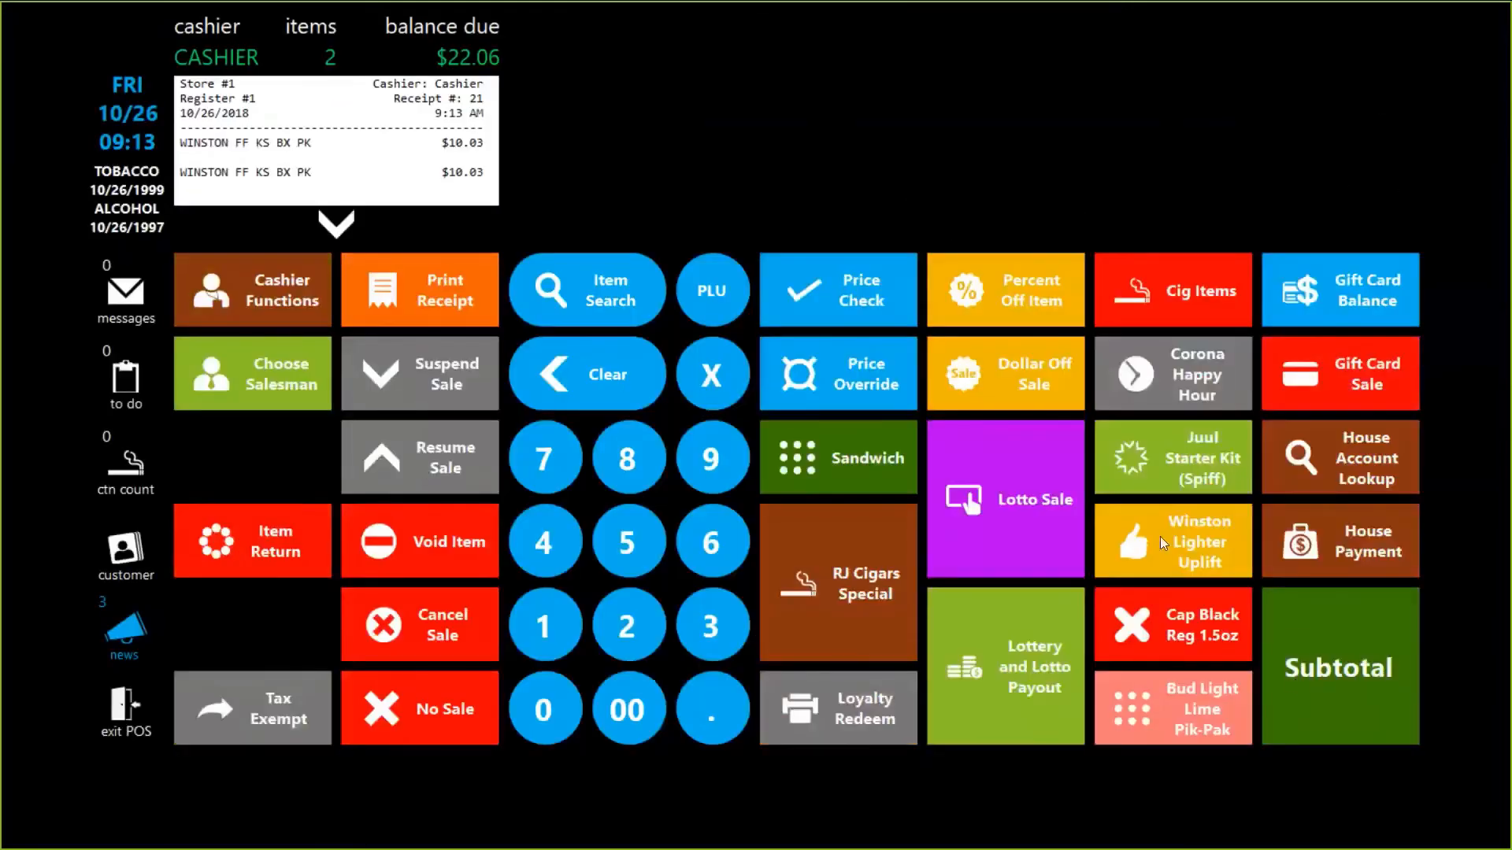
# Add the BIC lighter through the Winston Lighter Uplift items and tender the sale in cash.
pyautogui.click(1160, 536)
pyautogui.click(820, 186)
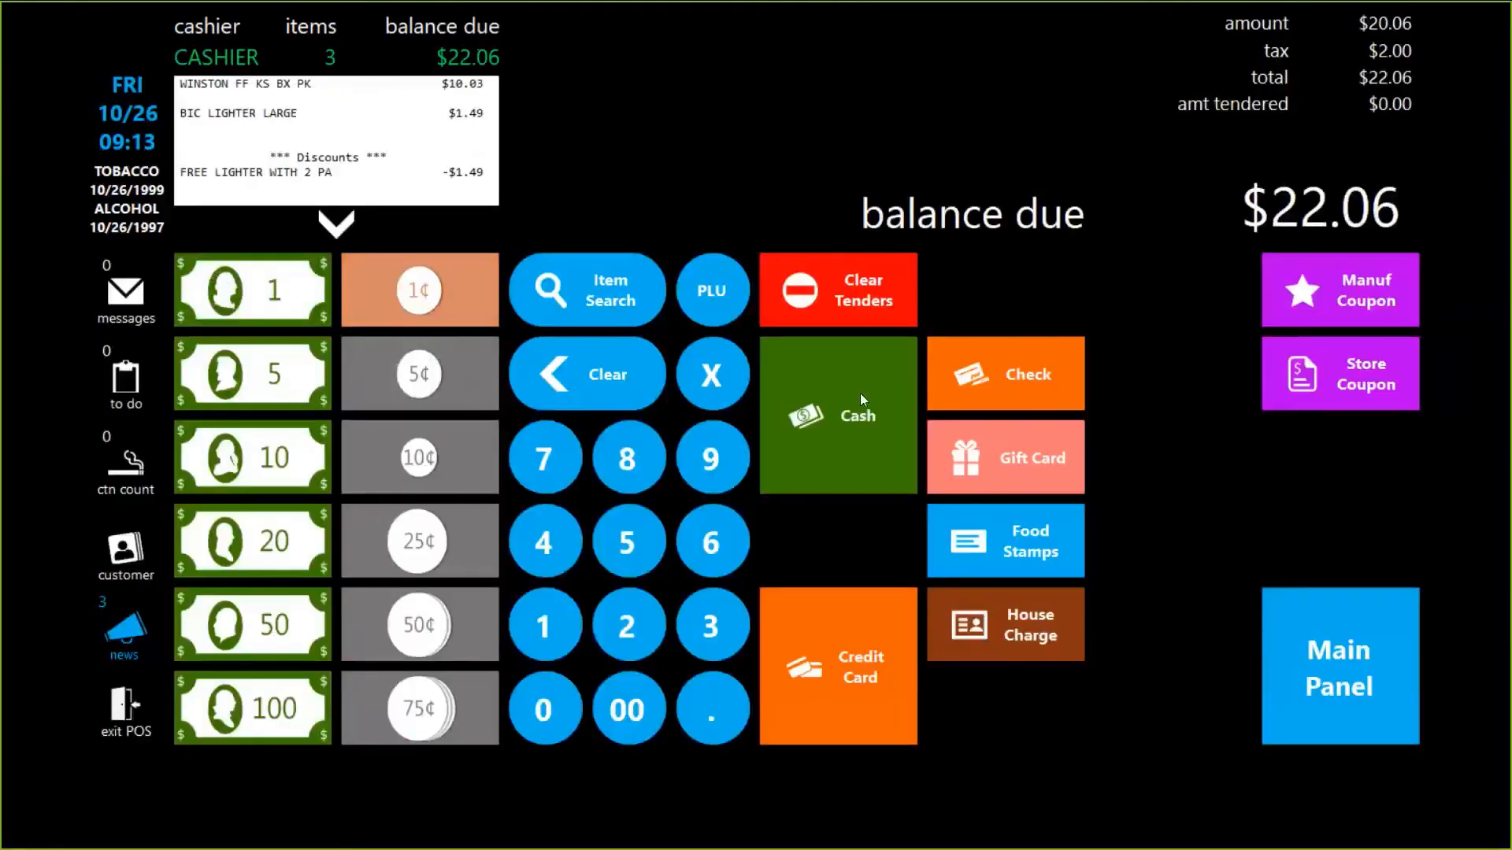
pyautogui.click(852, 394)
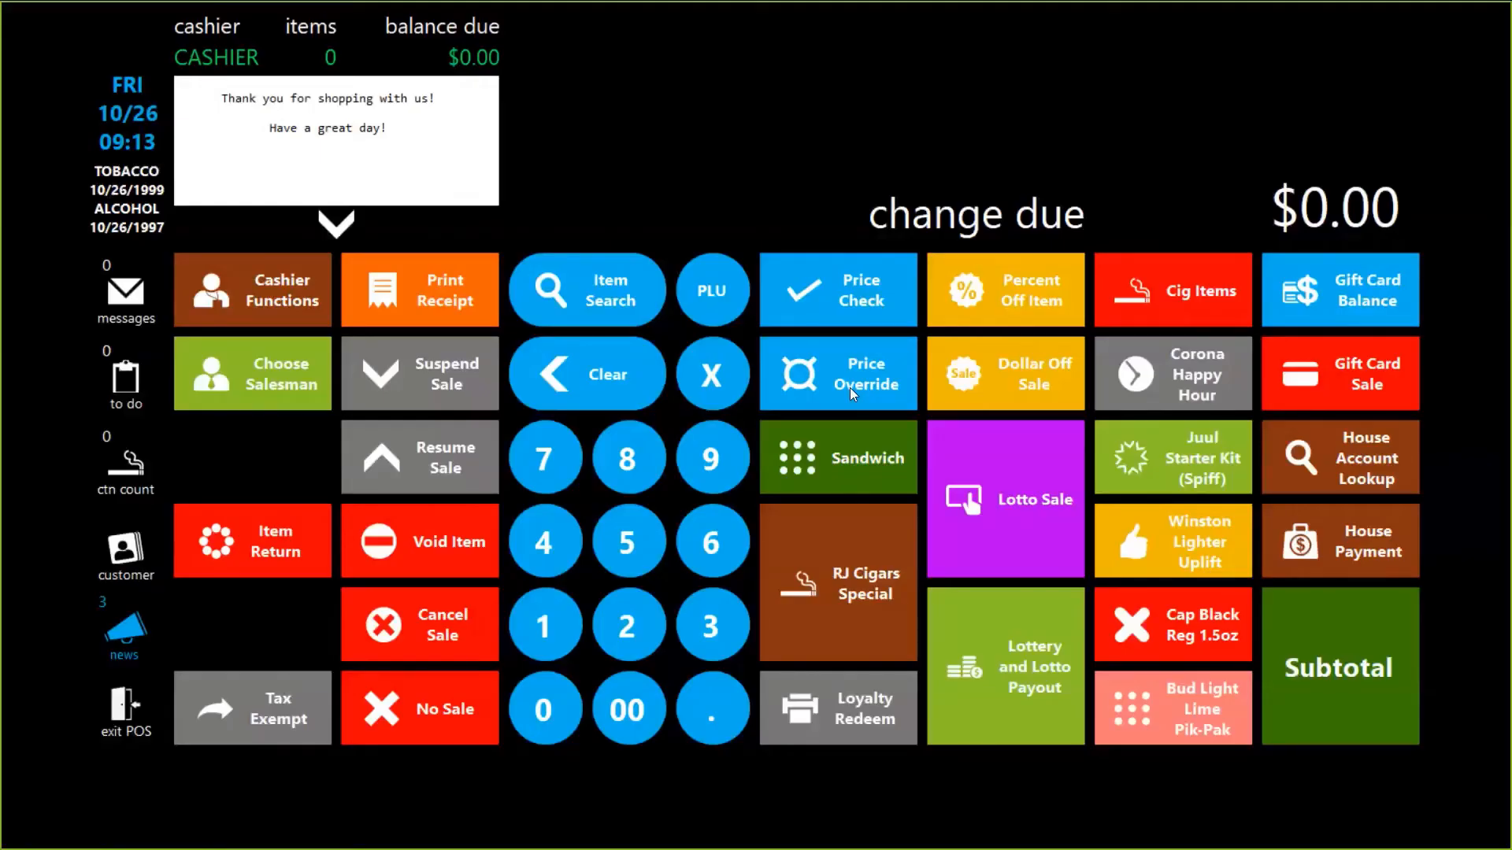
# Close the current shift with a Register Z from the cashier functions and acknowledge the completed report.
pyautogui.click(248, 290)
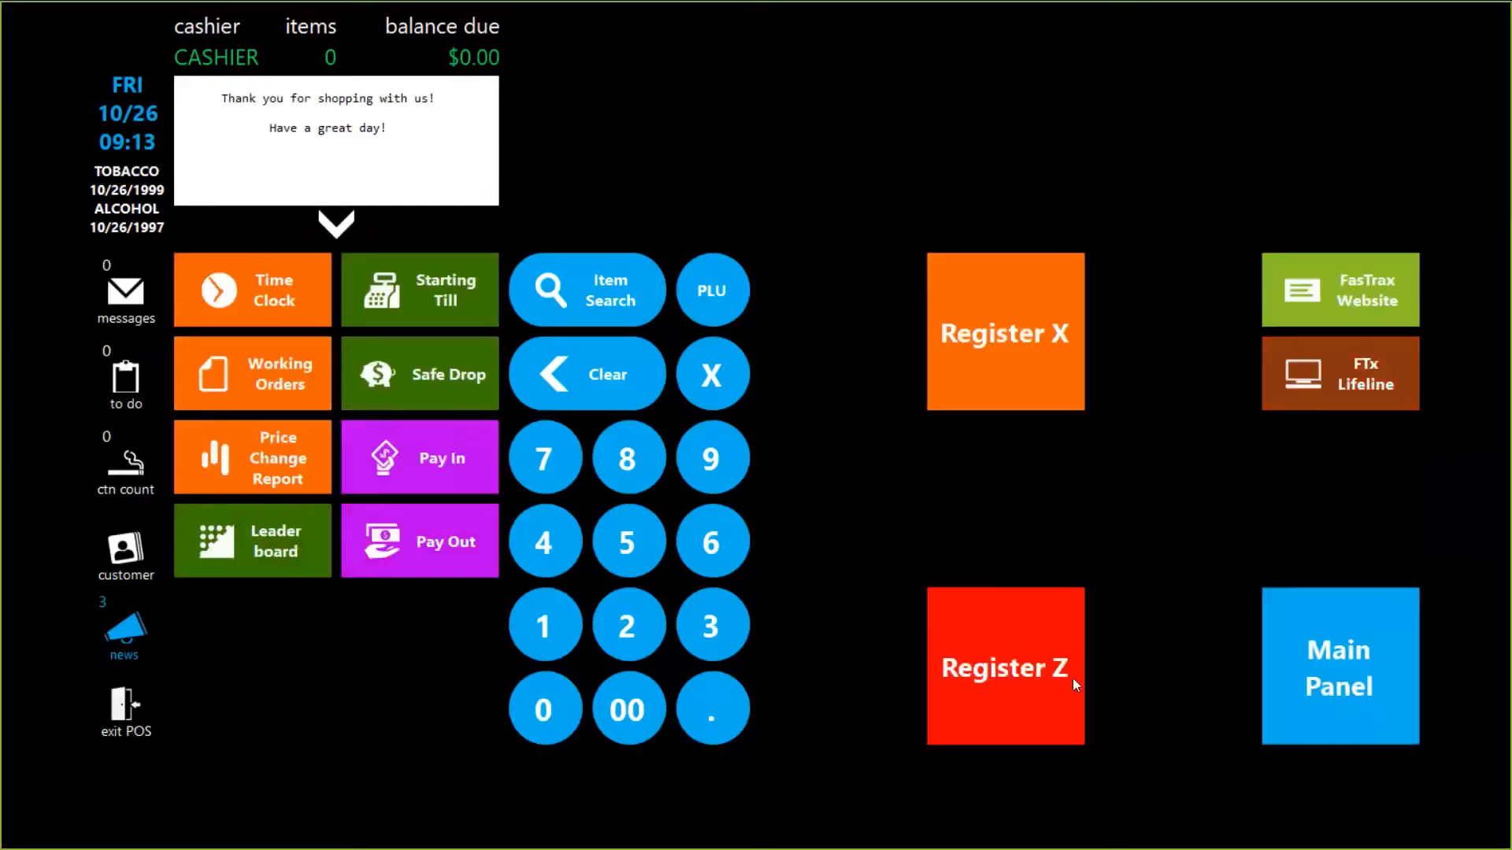
pyautogui.click(1022, 633)
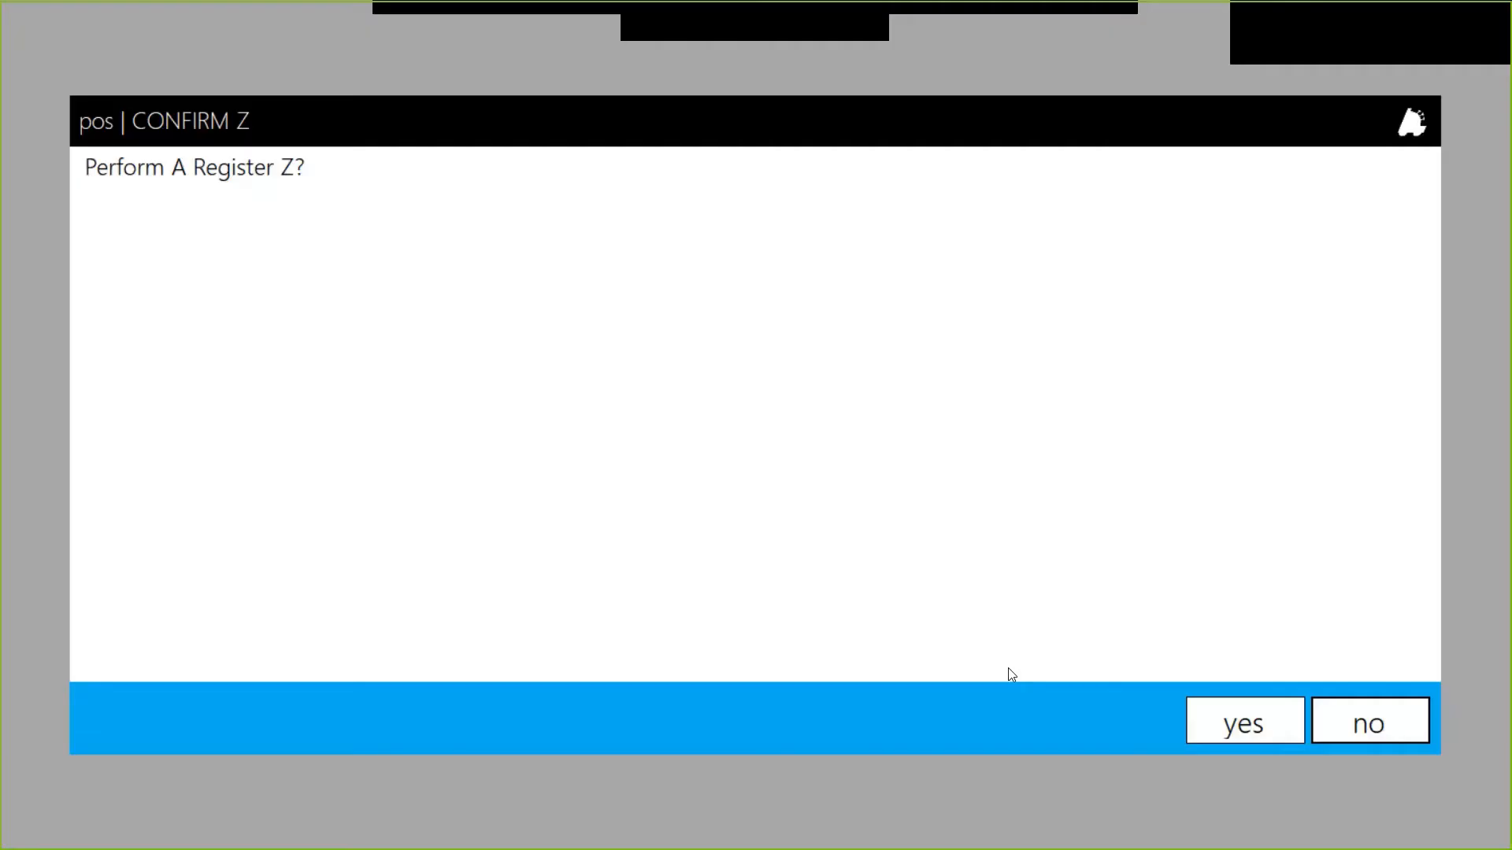
pyautogui.click(1243, 725)
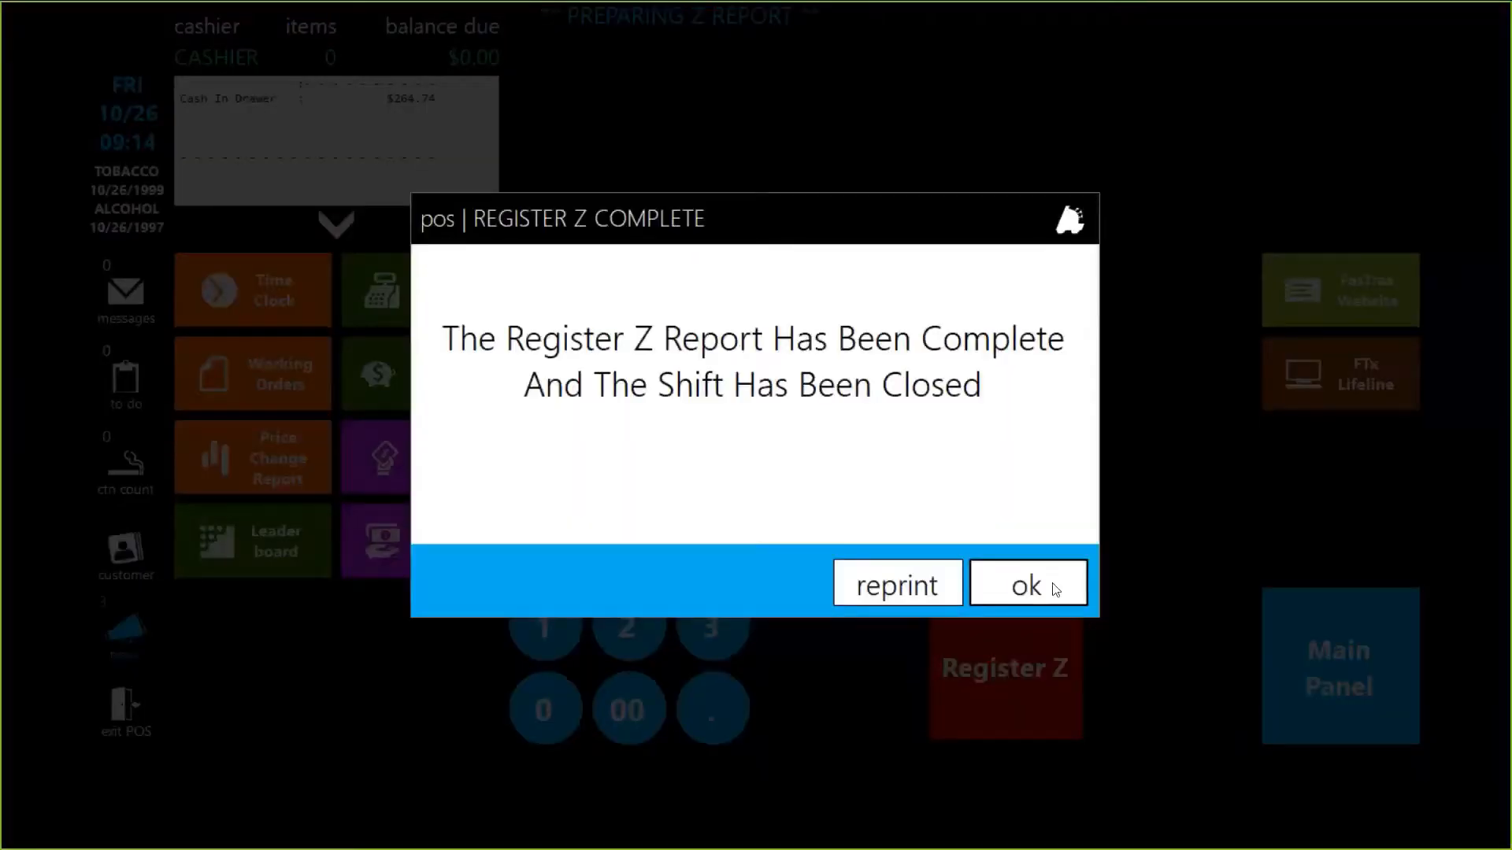
pyautogui.click(1028, 584)
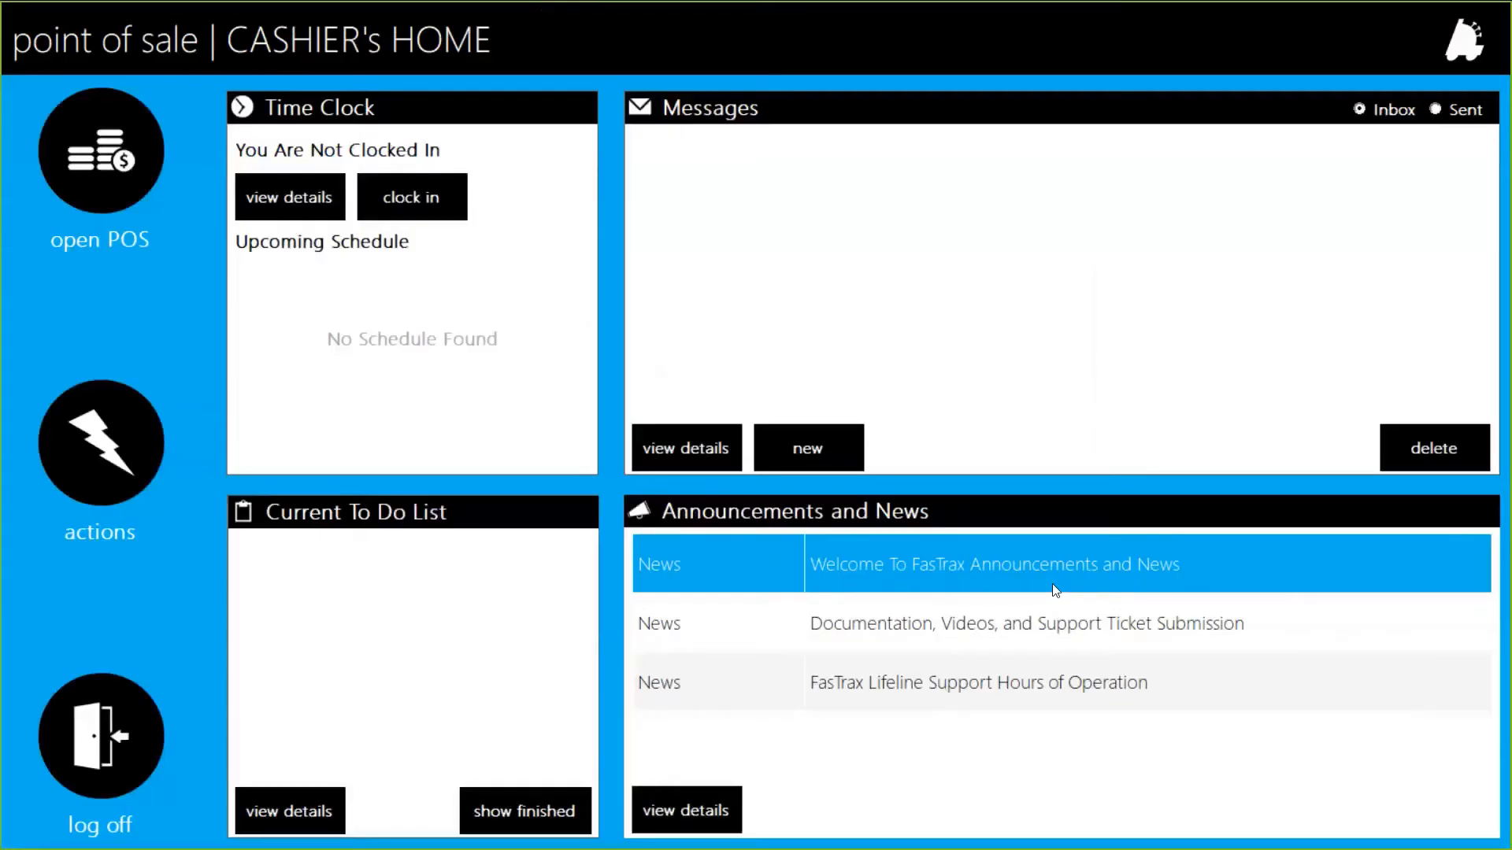
# Open Shift Reconciliation, show and hide the reconciled shifts, and select the register 1, Z 3 shift of 10/26/2018 for entry.
pyautogui.click(101, 442)
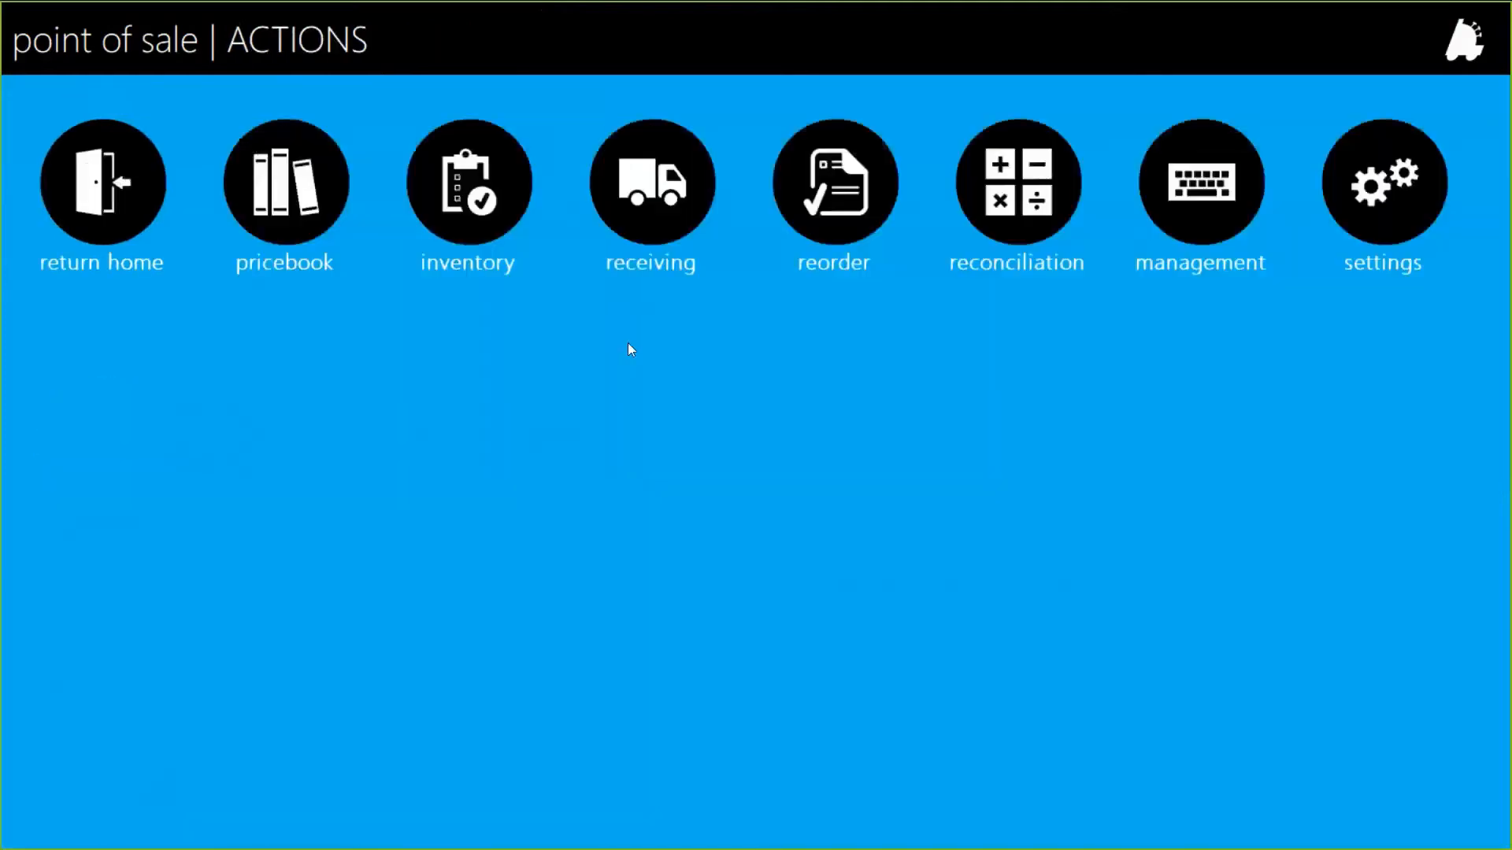
pyautogui.click(1027, 198)
pyautogui.click(779, 206)
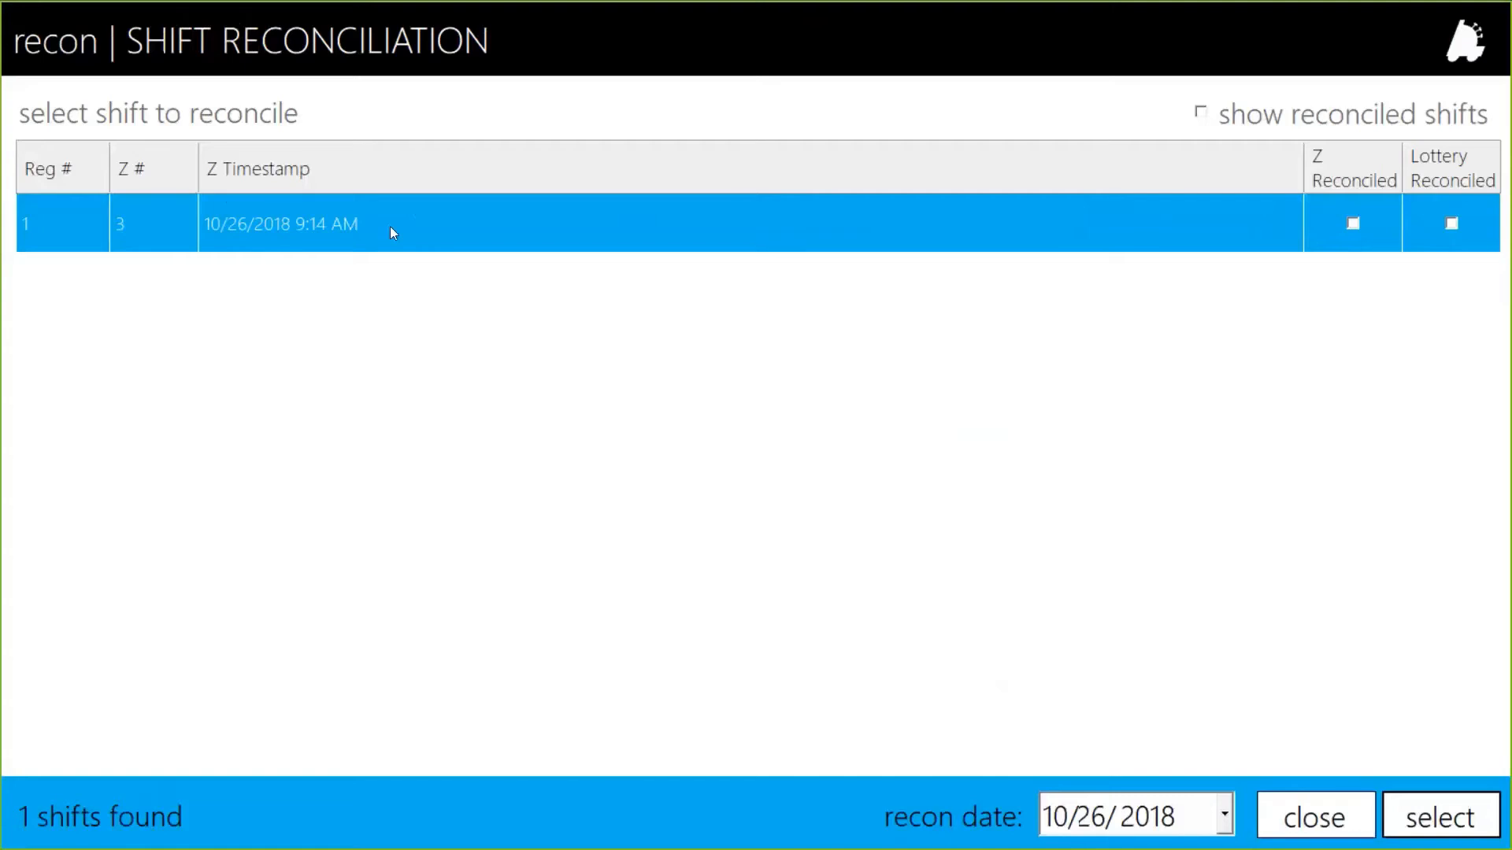
pyautogui.click(1200, 113)
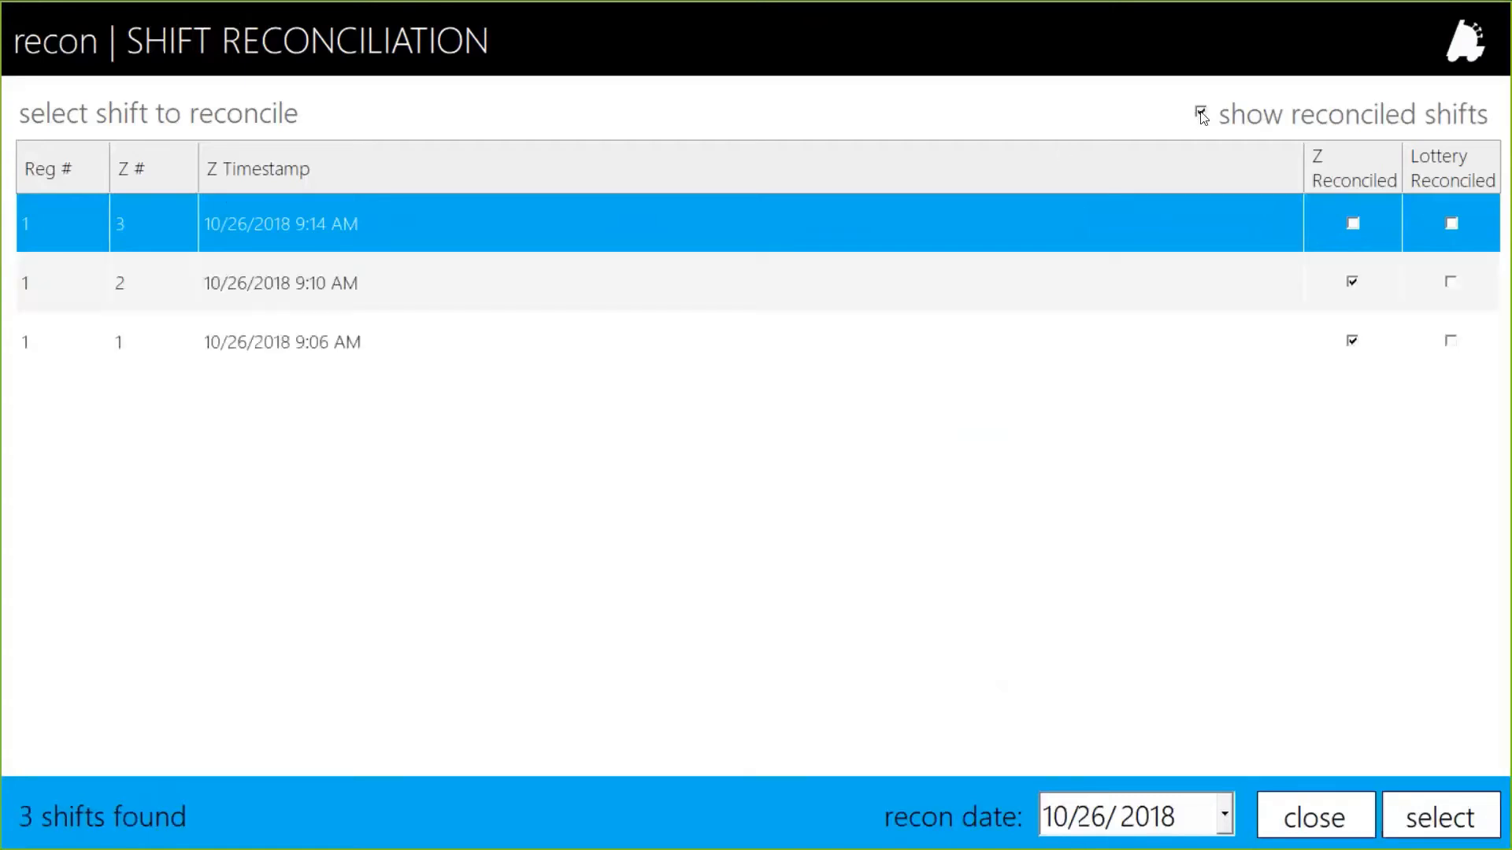
pyautogui.click(1200, 114)
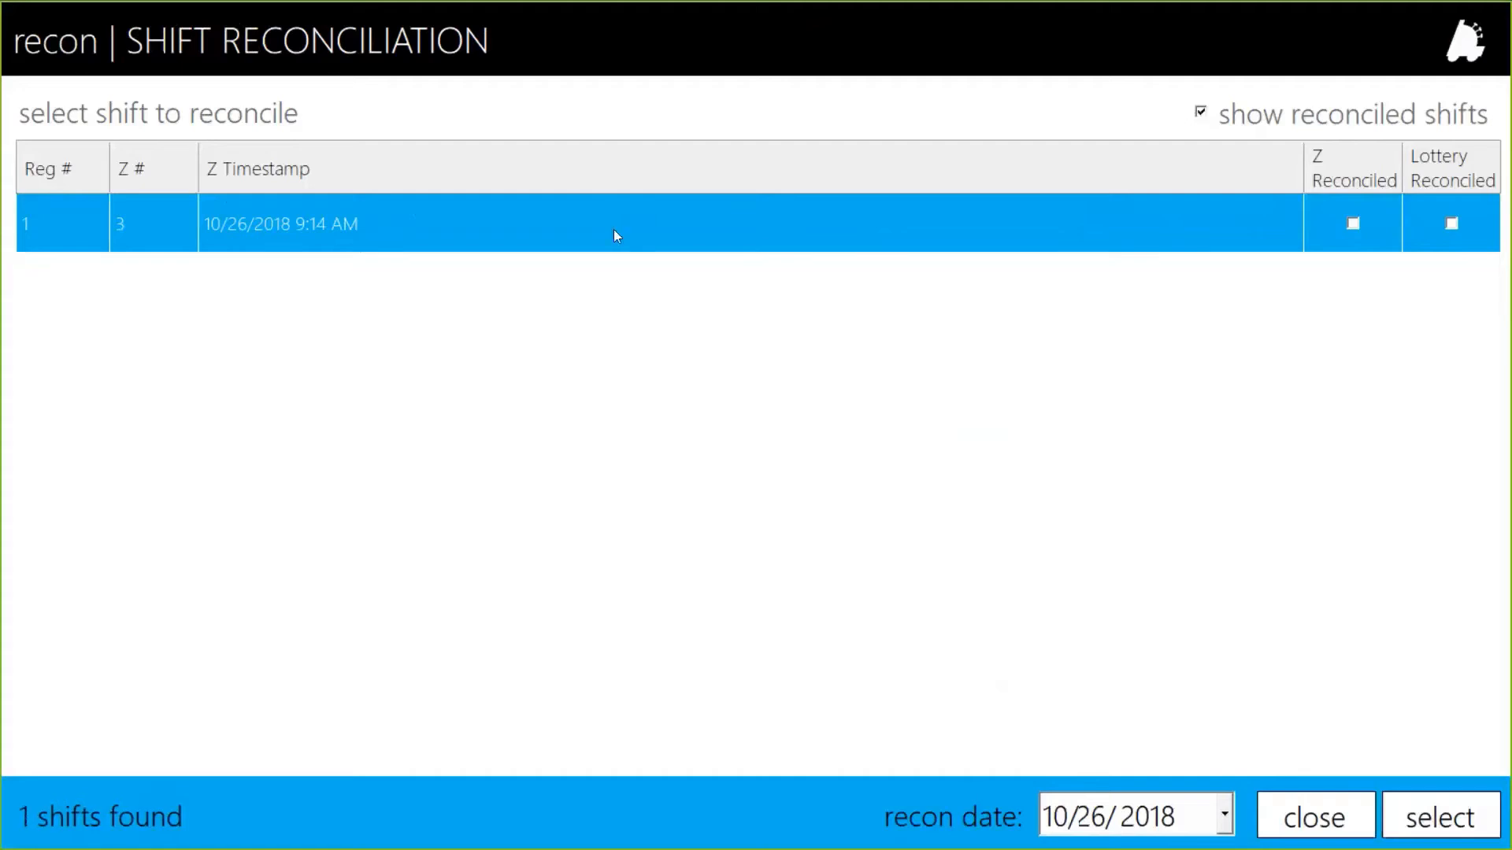
pyautogui.click(1444, 815)
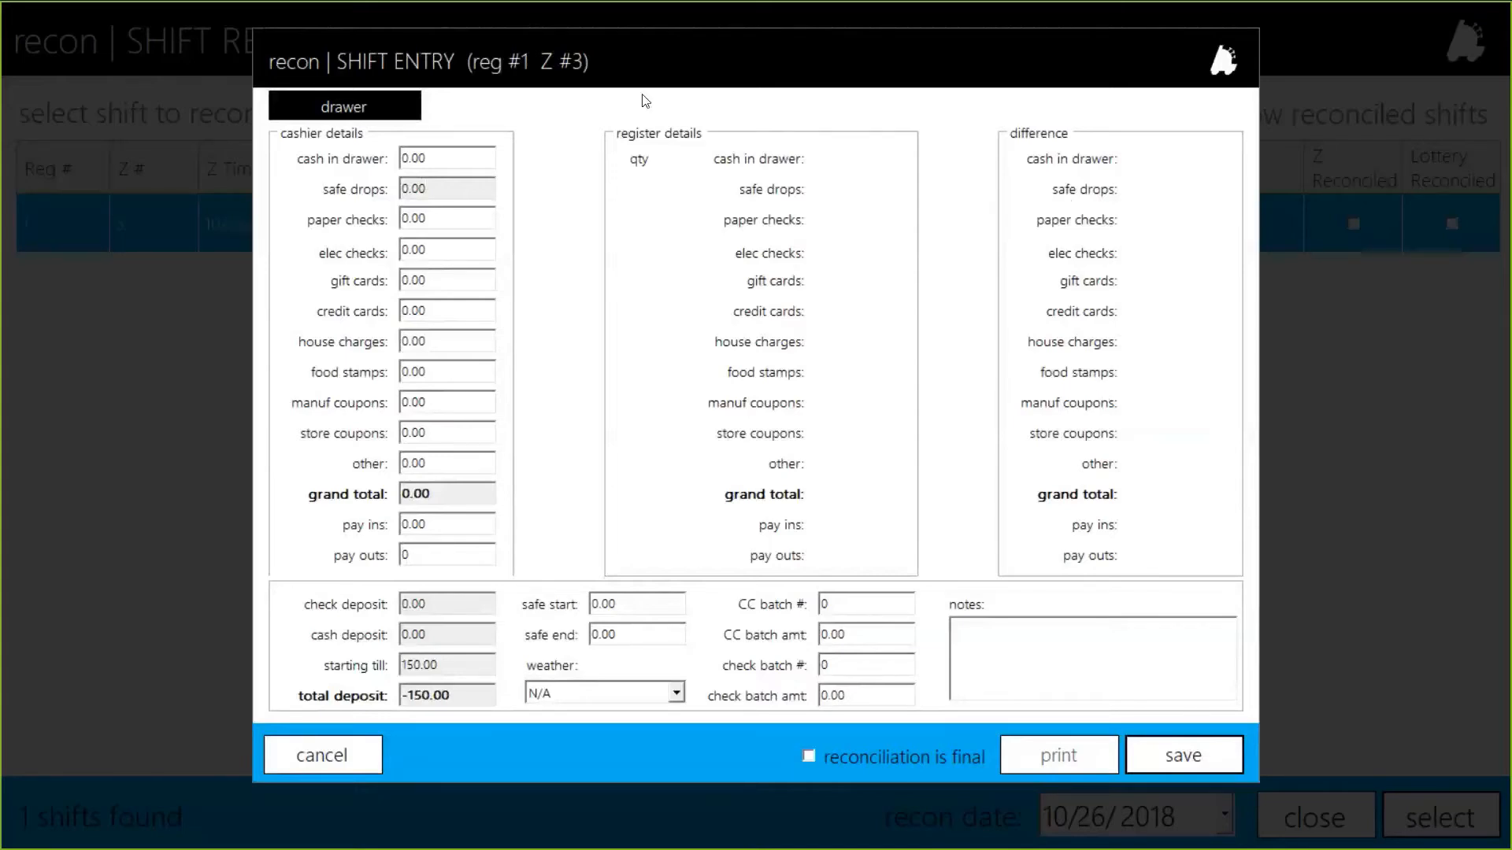
# Enter the cashier's blind count as 250.00 cash in drawer, 70.00 credit cards and 5.00 manufacturer coupons.
pyautogui.moveTo(484, 150); pyautogui.dragTo(385, 163)
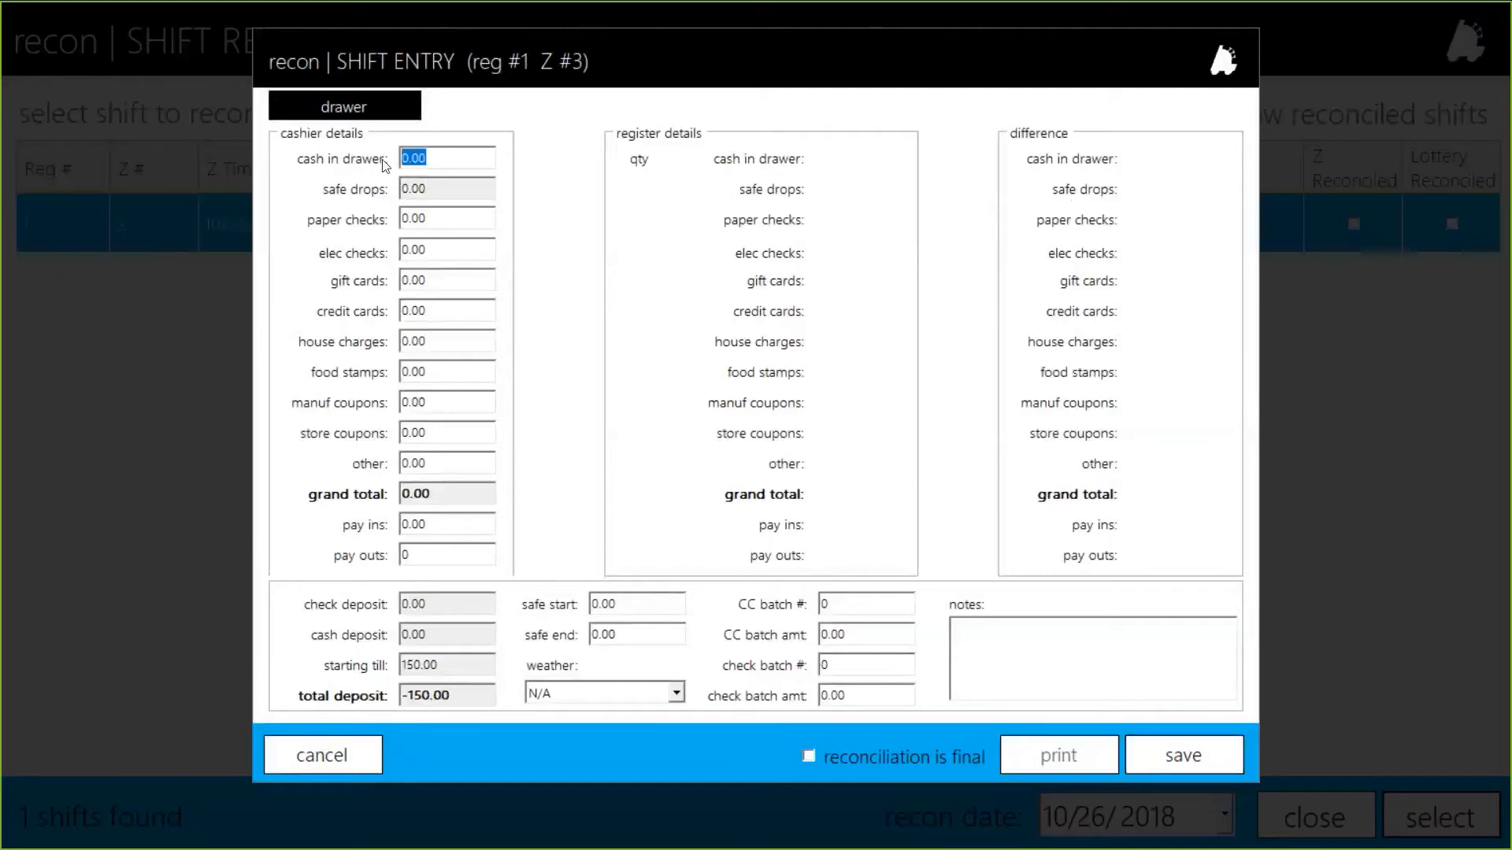
pyautogui.write('250.00')
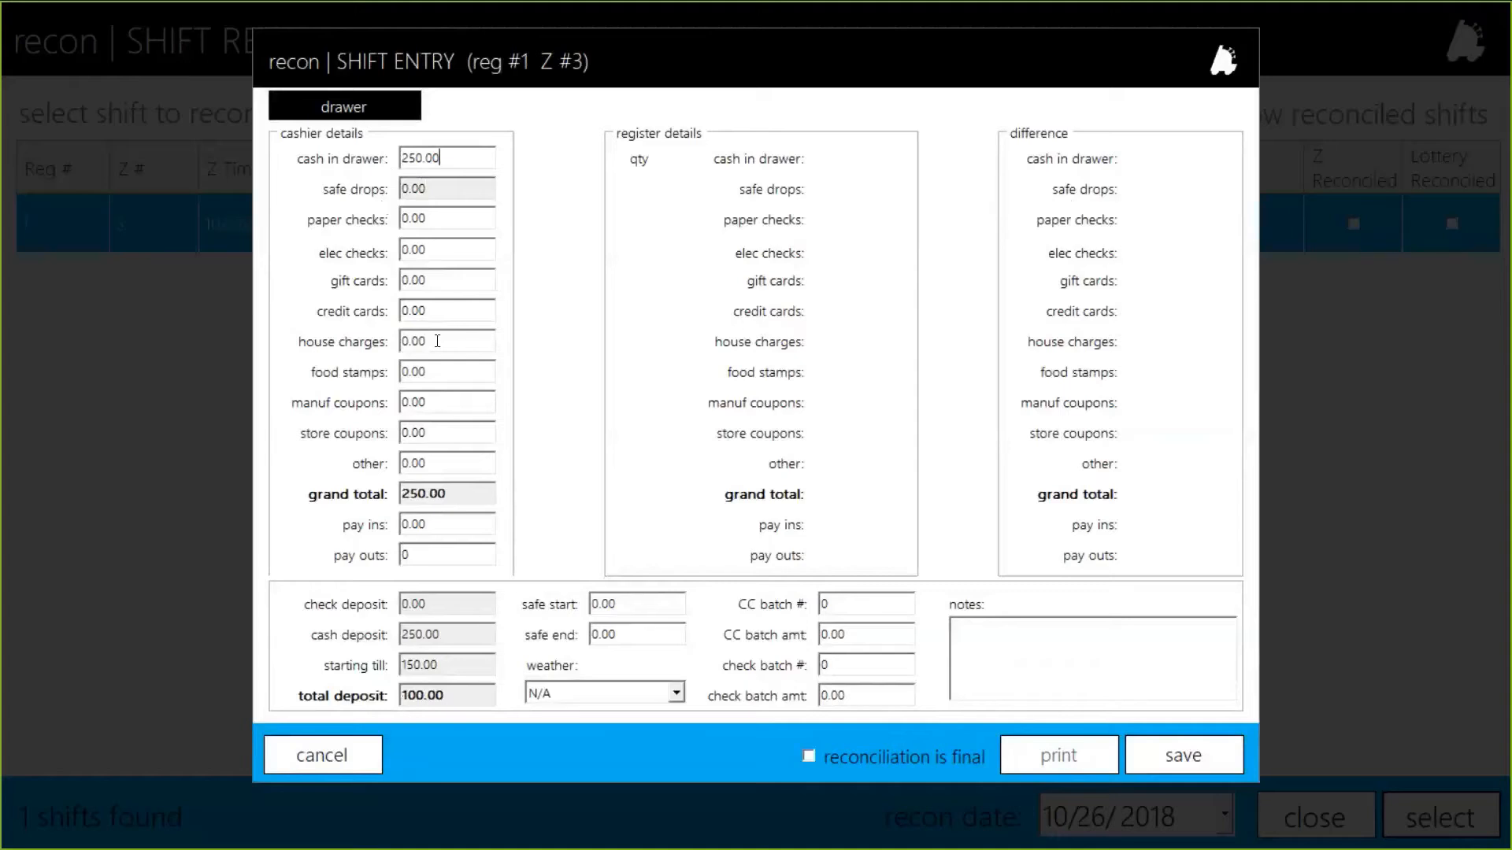
pyautogui.moveTo(457, 315); pyautogui.dragTo(341, 327)
pyautogui.write('70.00')
pyautogui.moveTo(457, 432); pyautogui.dragTo(358, 415)
pyautogui.write('5.00')
# Mark the Z 3 shift reconciliation as final and save it, and close the shift entry and Shift Reconciliation.
pyautogui.click(869, 758)
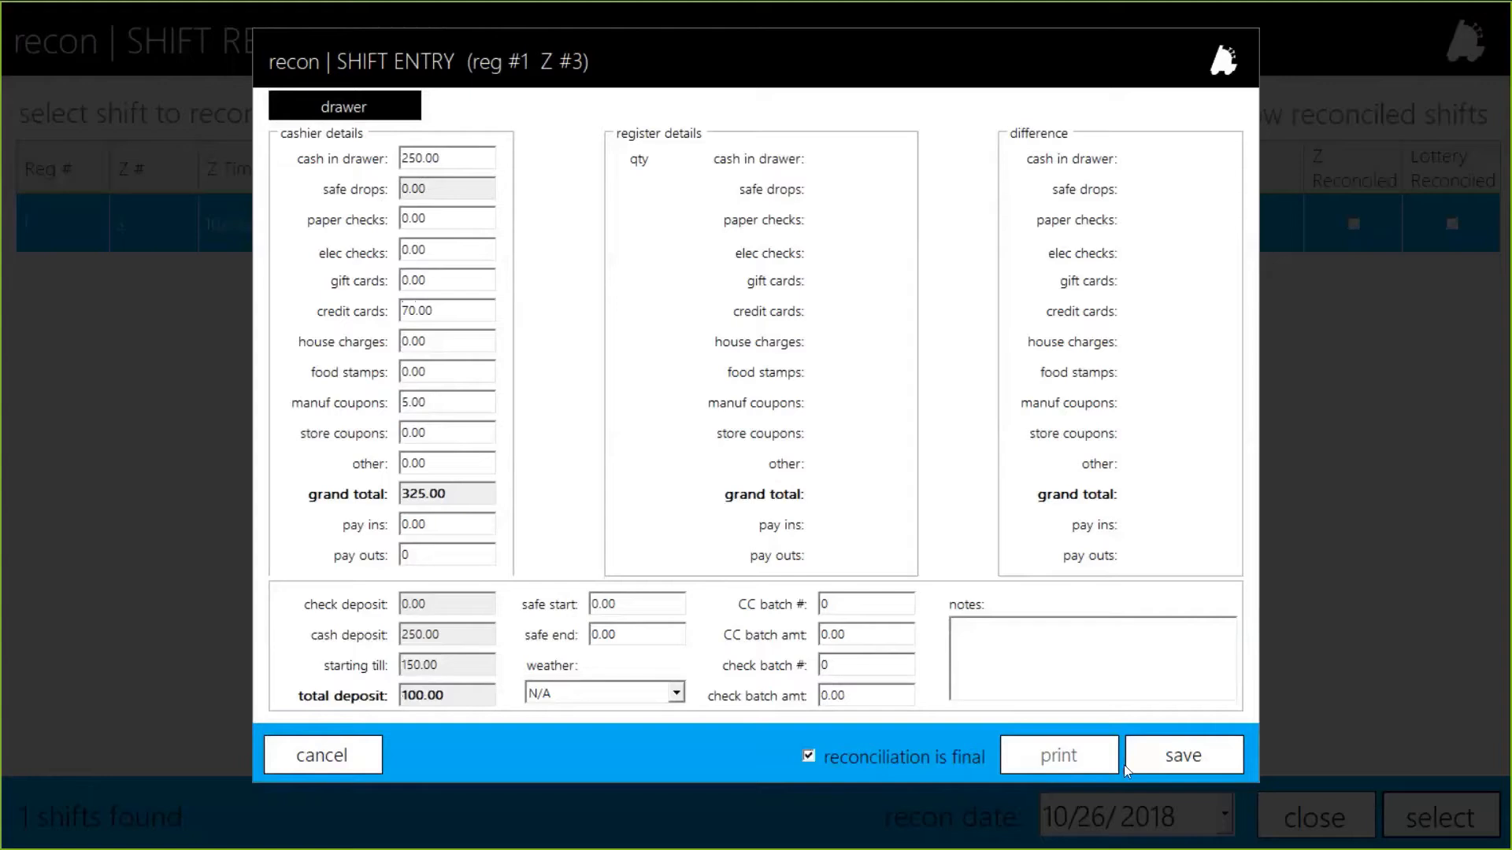
pyautogui.click(1181, 756)
pyautogui.click(1252, 722)
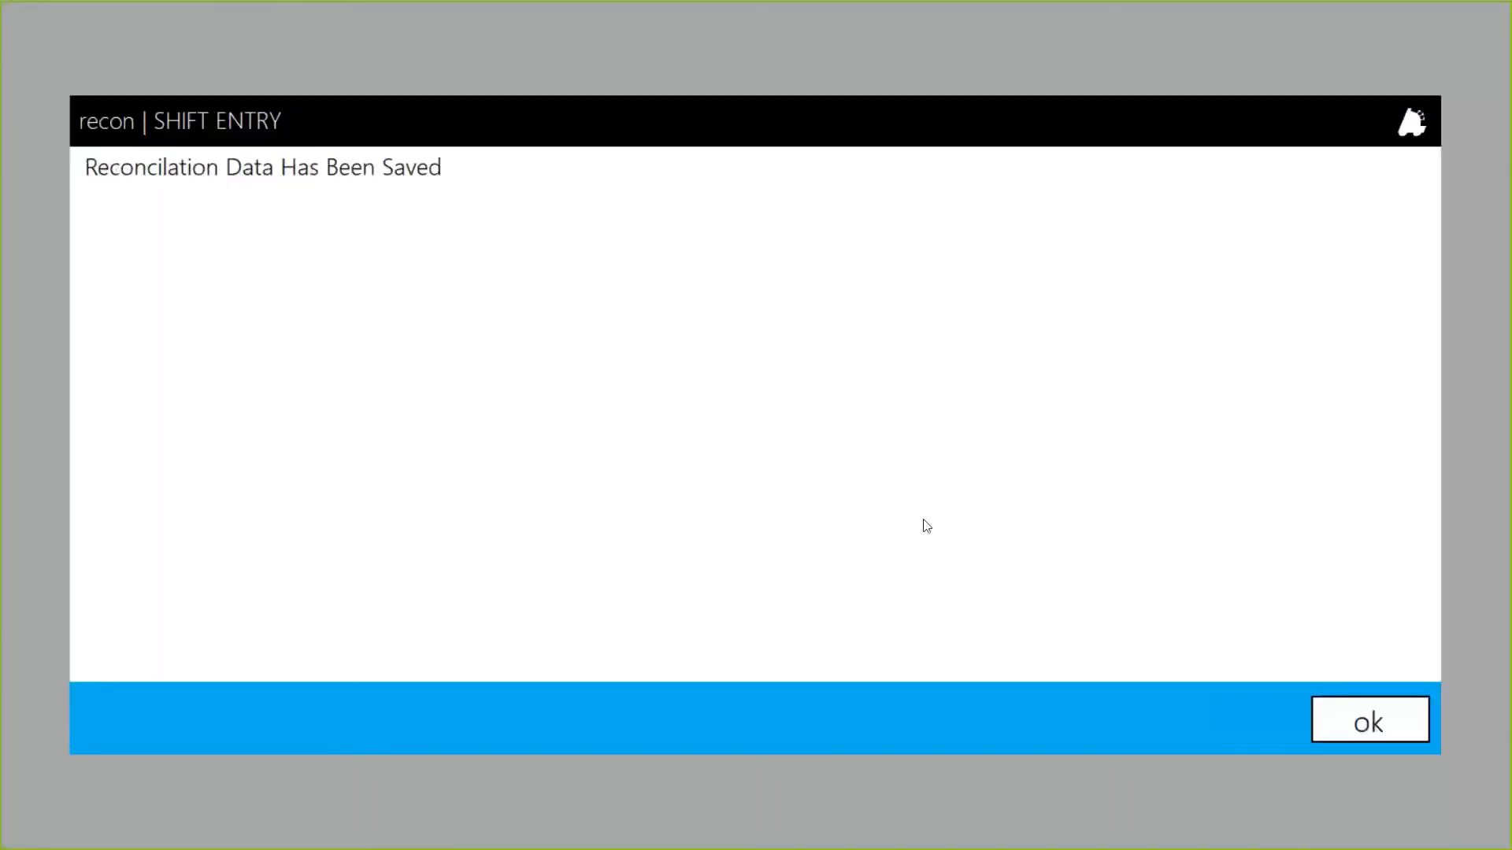
pyautogui.click(1338, 720)
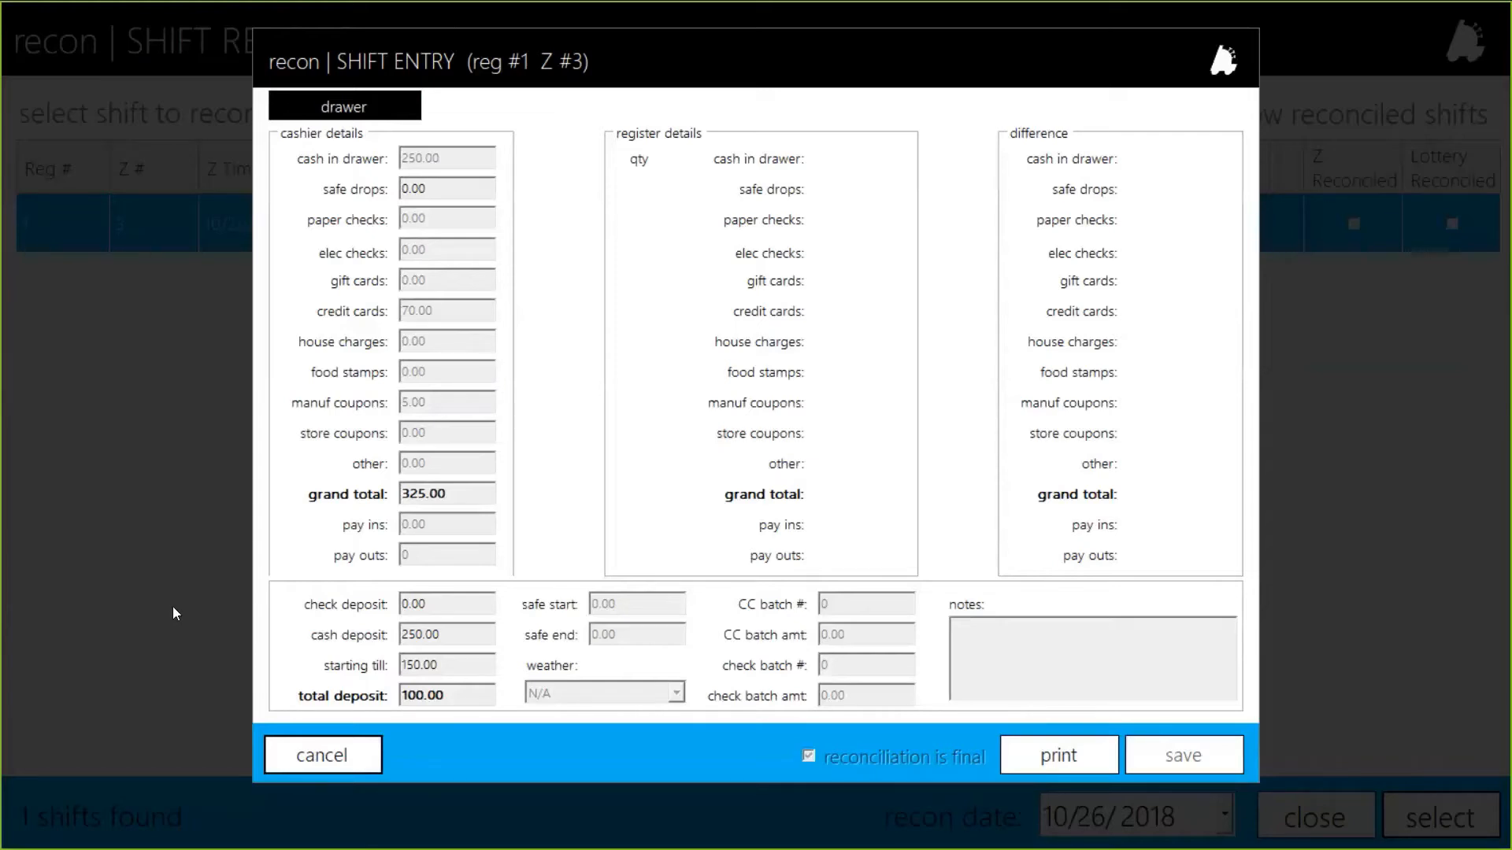
pyautogui.click(324, 753)
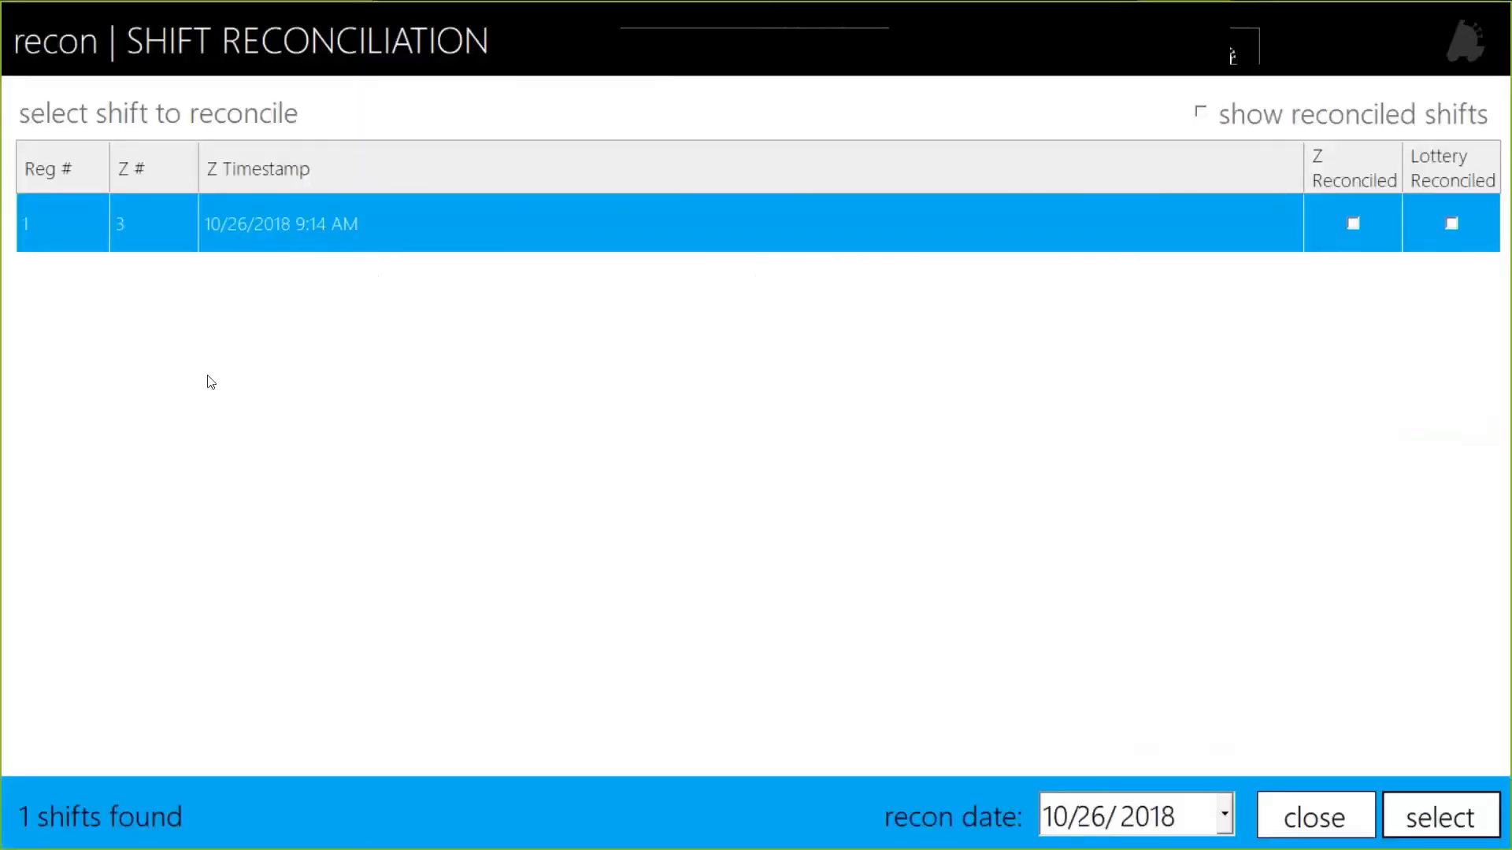
pyautogui.click(1344, 813)
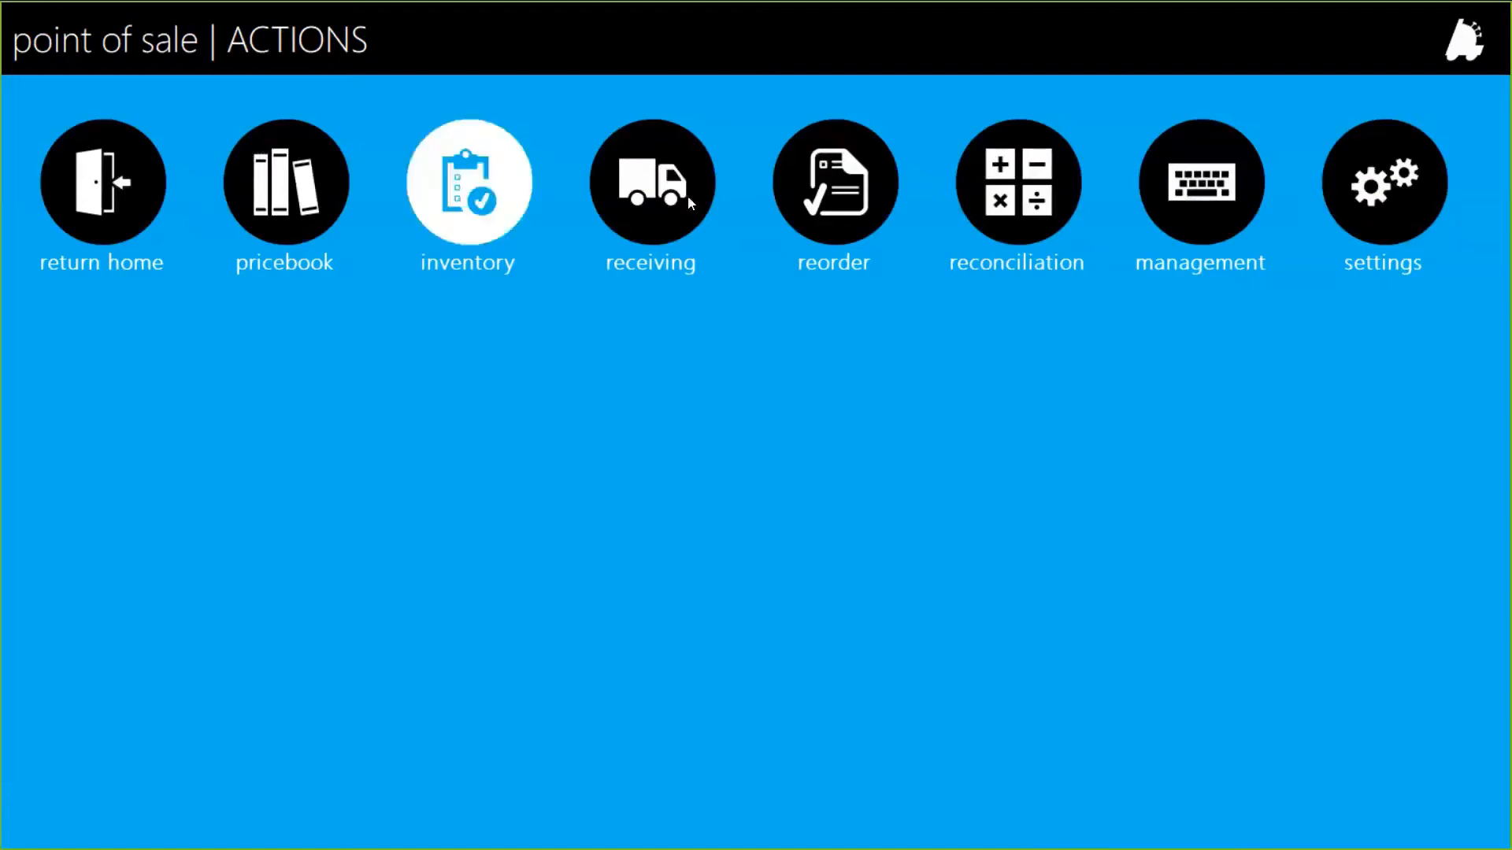
# Open Add Daily Reconciliation and set the daily date to 10/26/2018.
pyautogui.click(1047, 196)
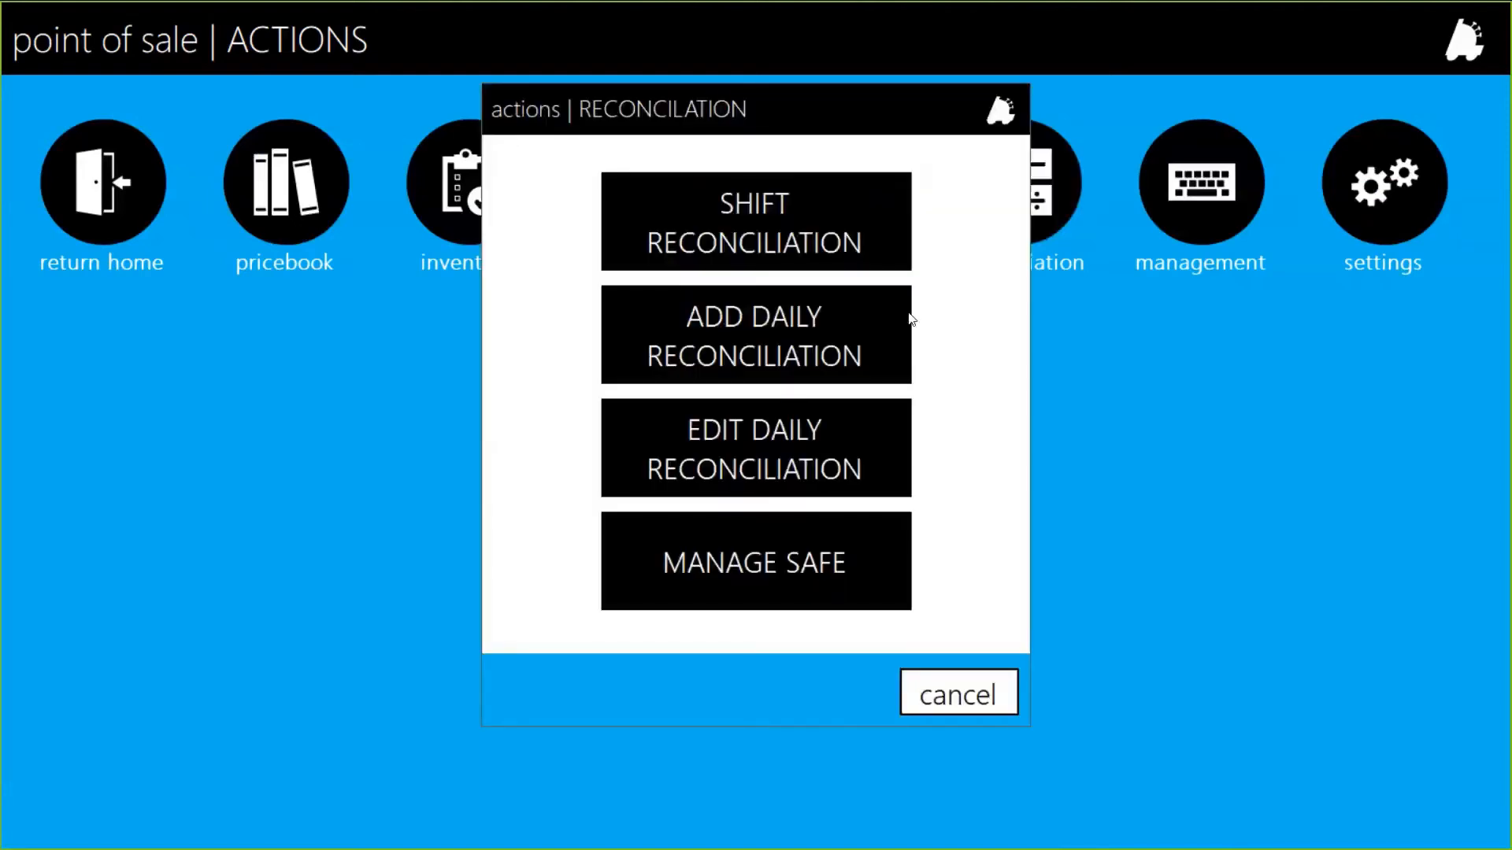
pyautogui.click(839, 332)
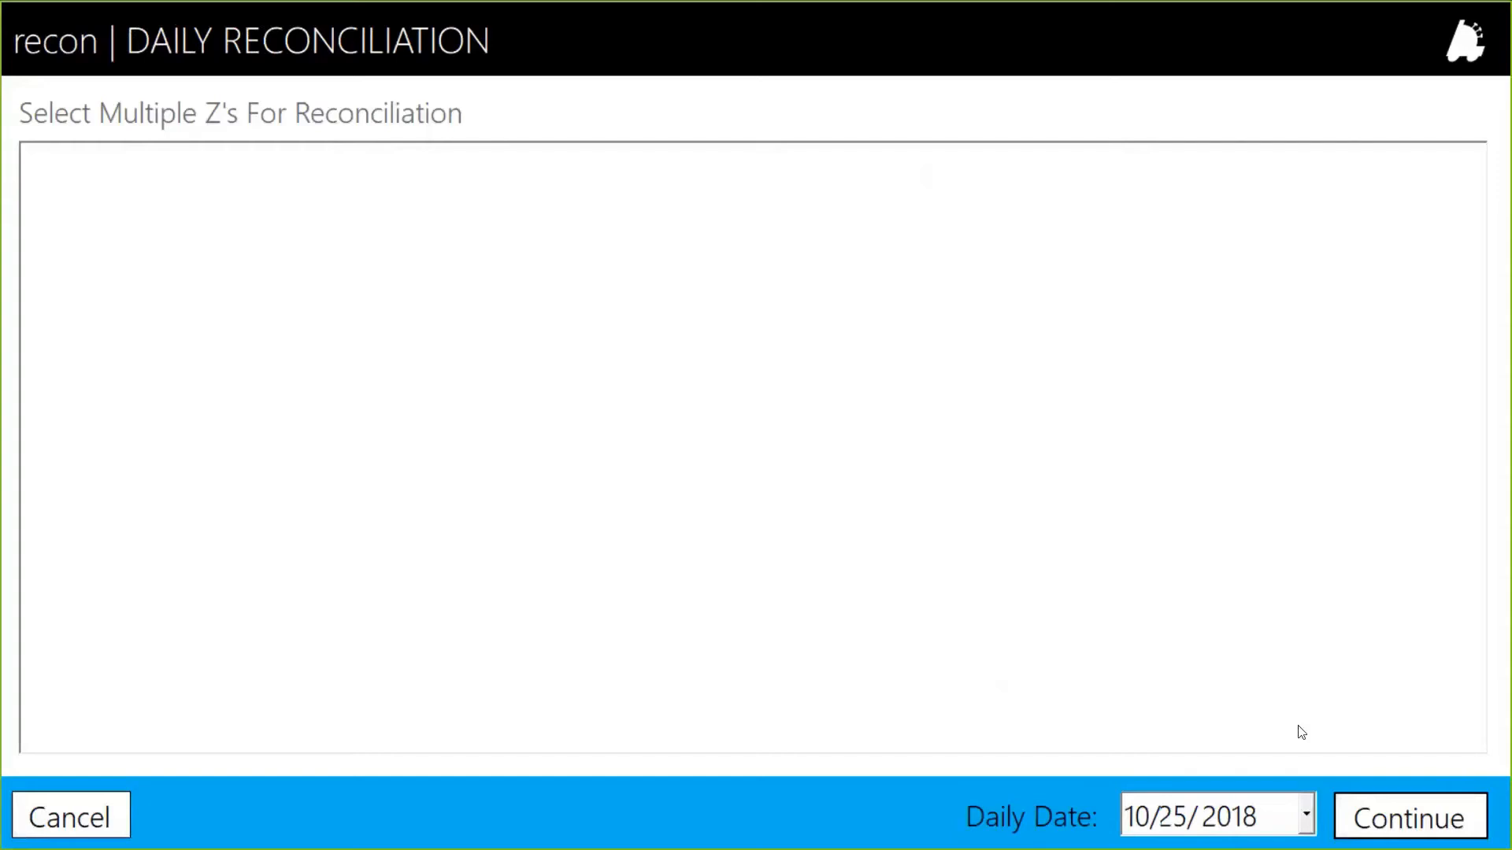
pyautogui.click(1306, 816)
pyautogui.click(1415, 660)
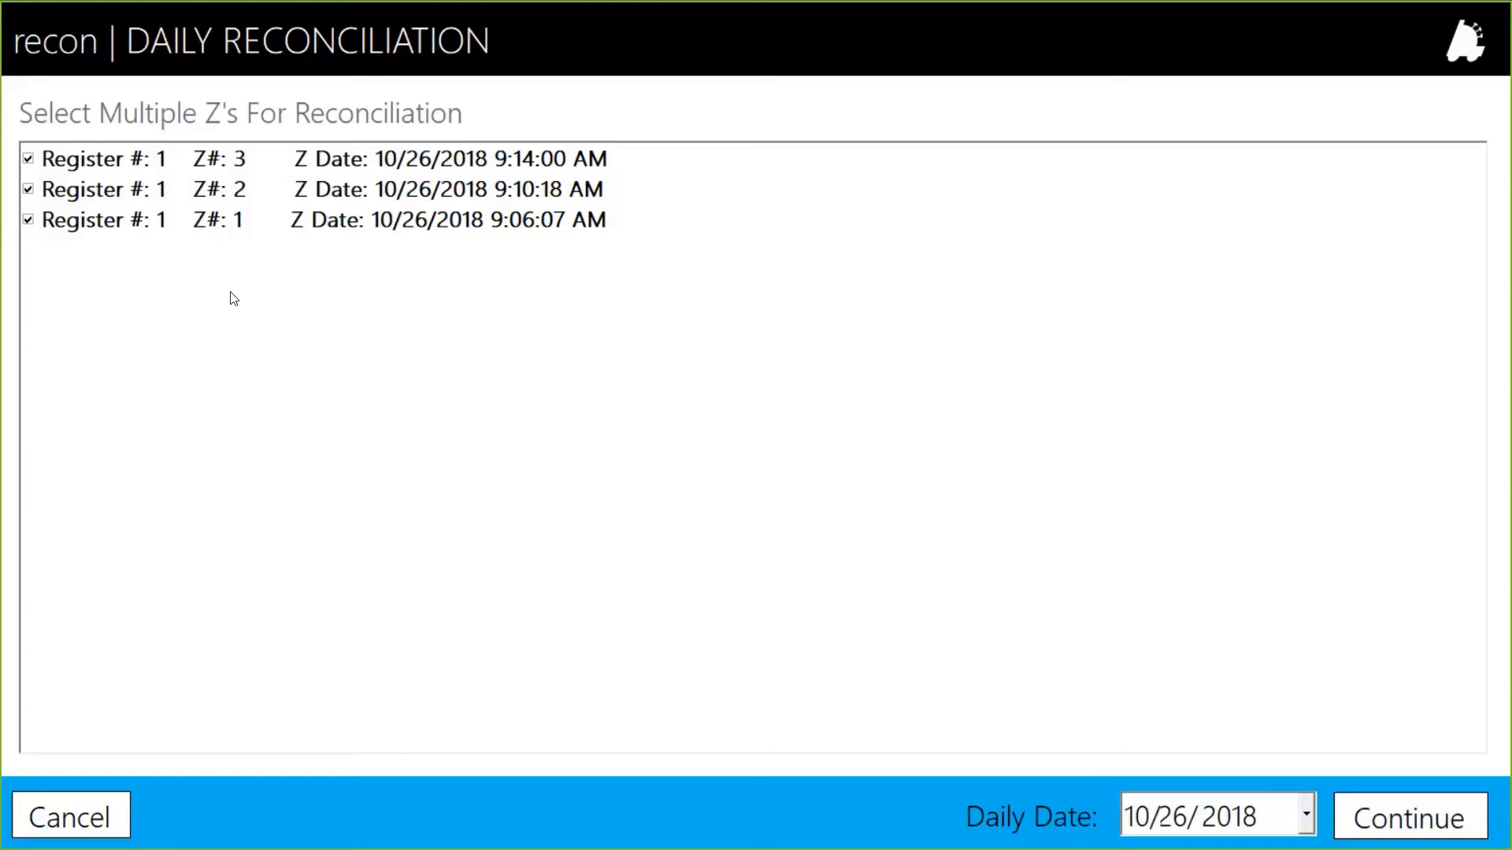
# Uncheck and re-check individual register 1 Z's in the list of shifts to reconcile.
pyautogui.click(30, 161)
pyautogui.click(30, 161)
pyautogui.click(29, 220)
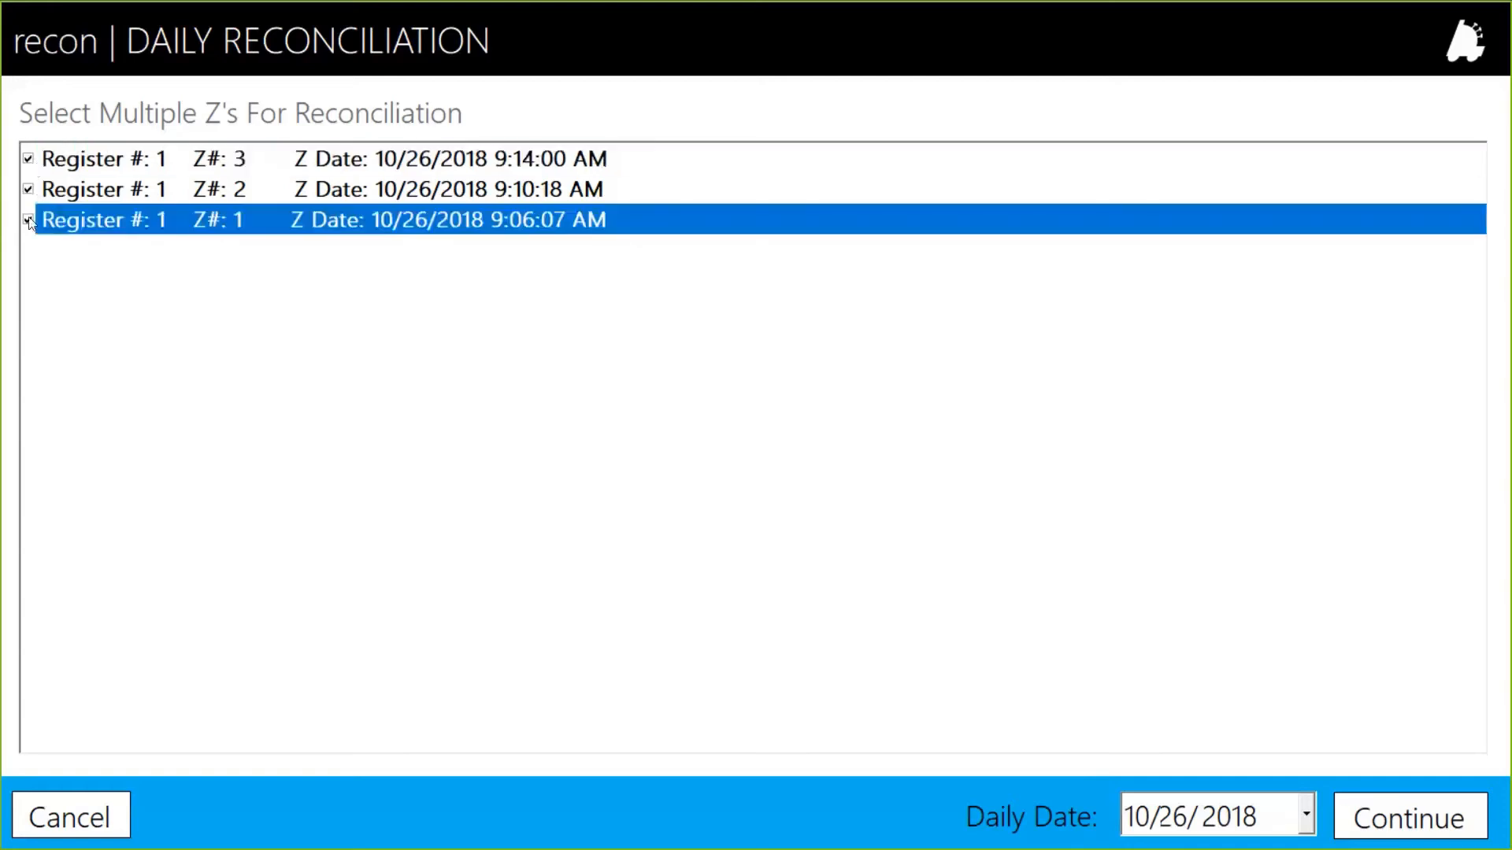
pyautogui.click(28, 220)
pyautogui.click(28, 223)
pyautogui.click(456, 189)
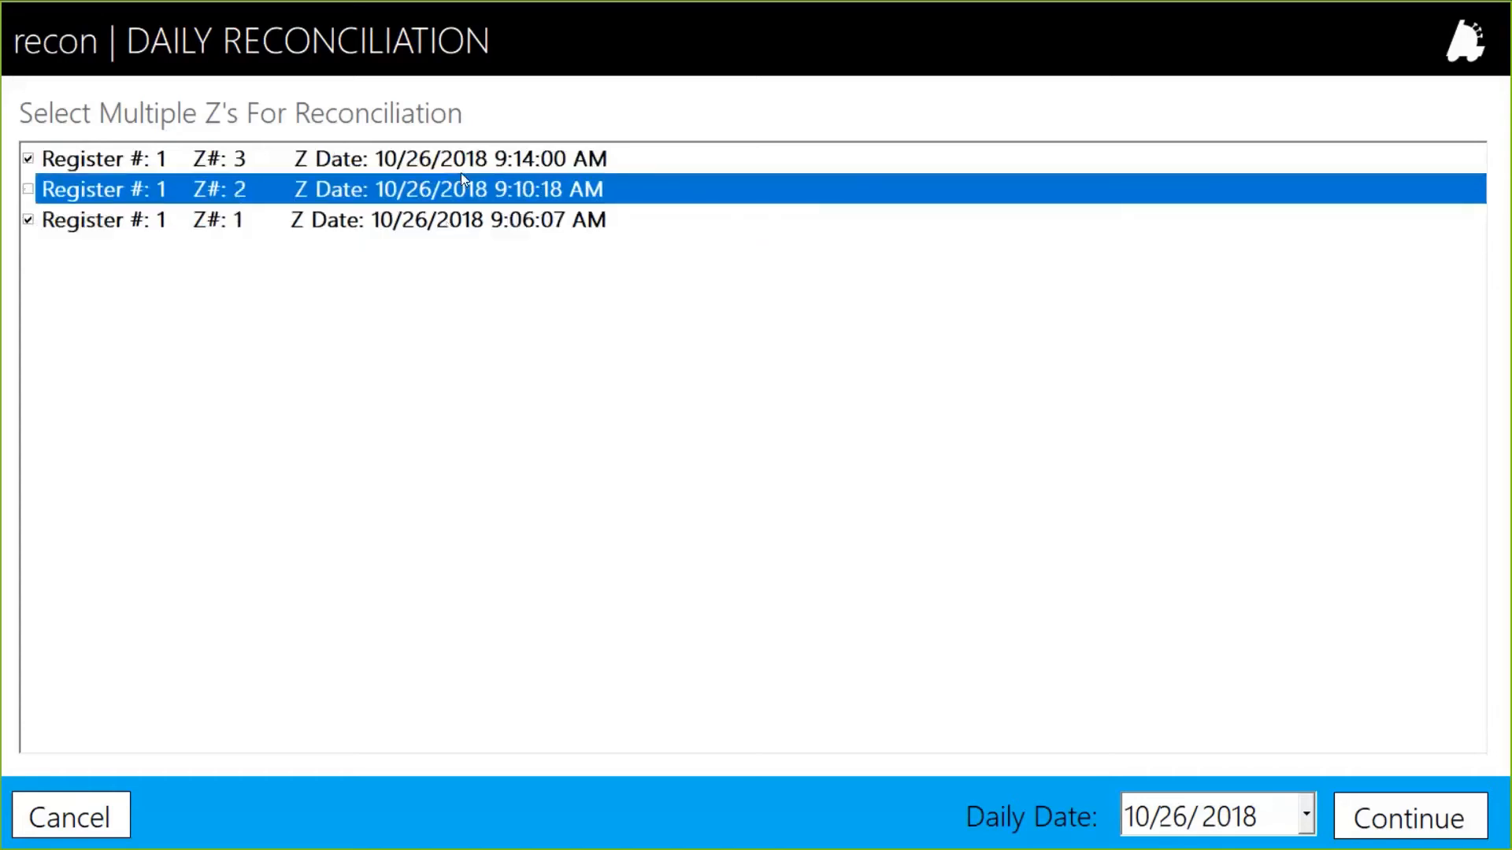
pyautogui.click(459, 160)
pyautogui.click(284, 193)
pyautogui.click(338, 152)
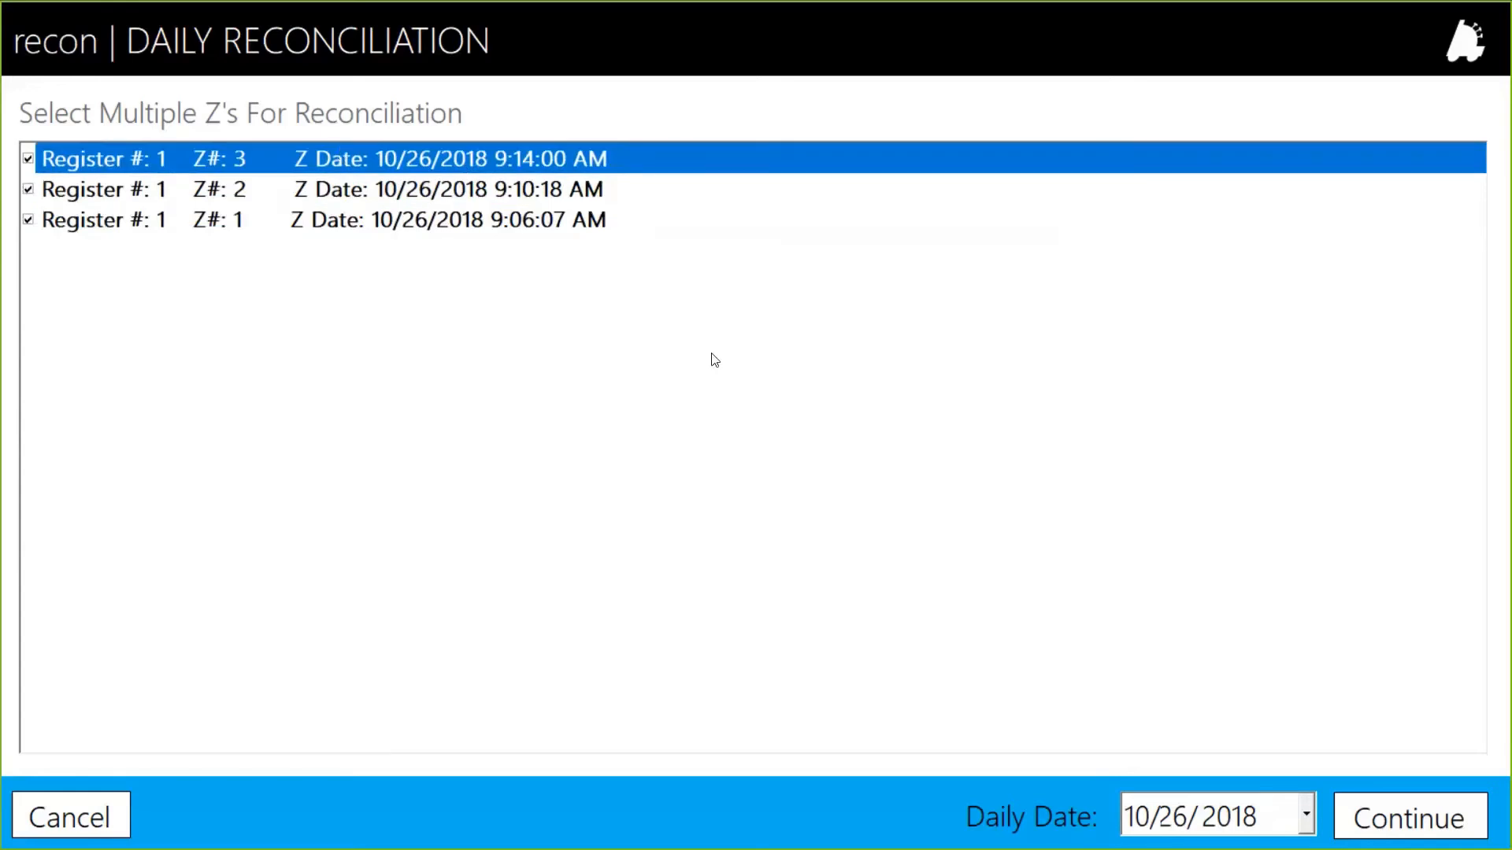
pyautogui.click(736, 219)
pyautogui.click(30, 223)
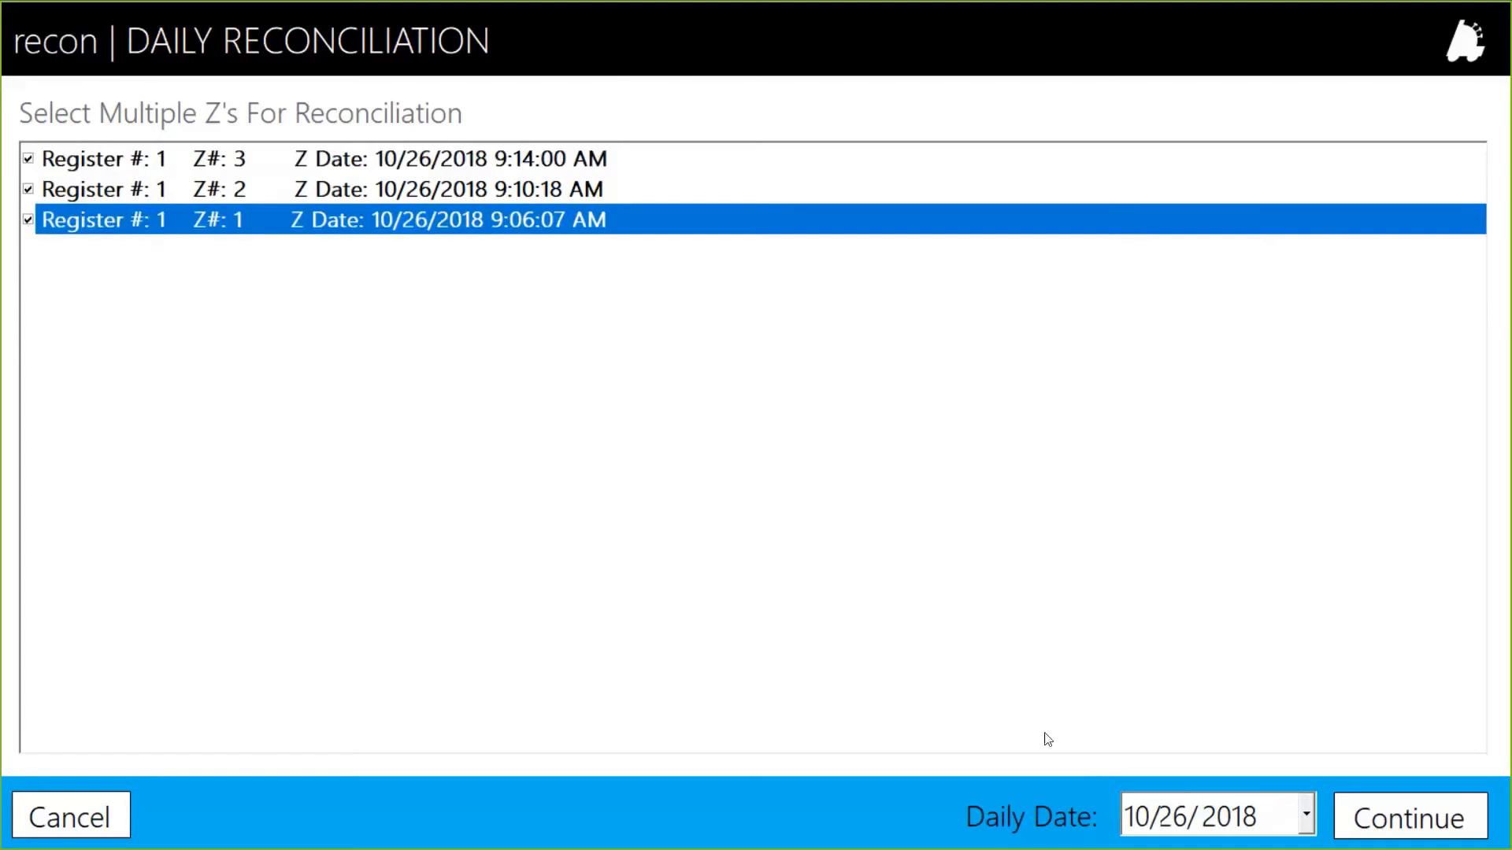
# Continue to the daily entry with Z 1, 2 and 3 checked, show the manager values and open shift verification.
pyautogui.click(1426, 821)
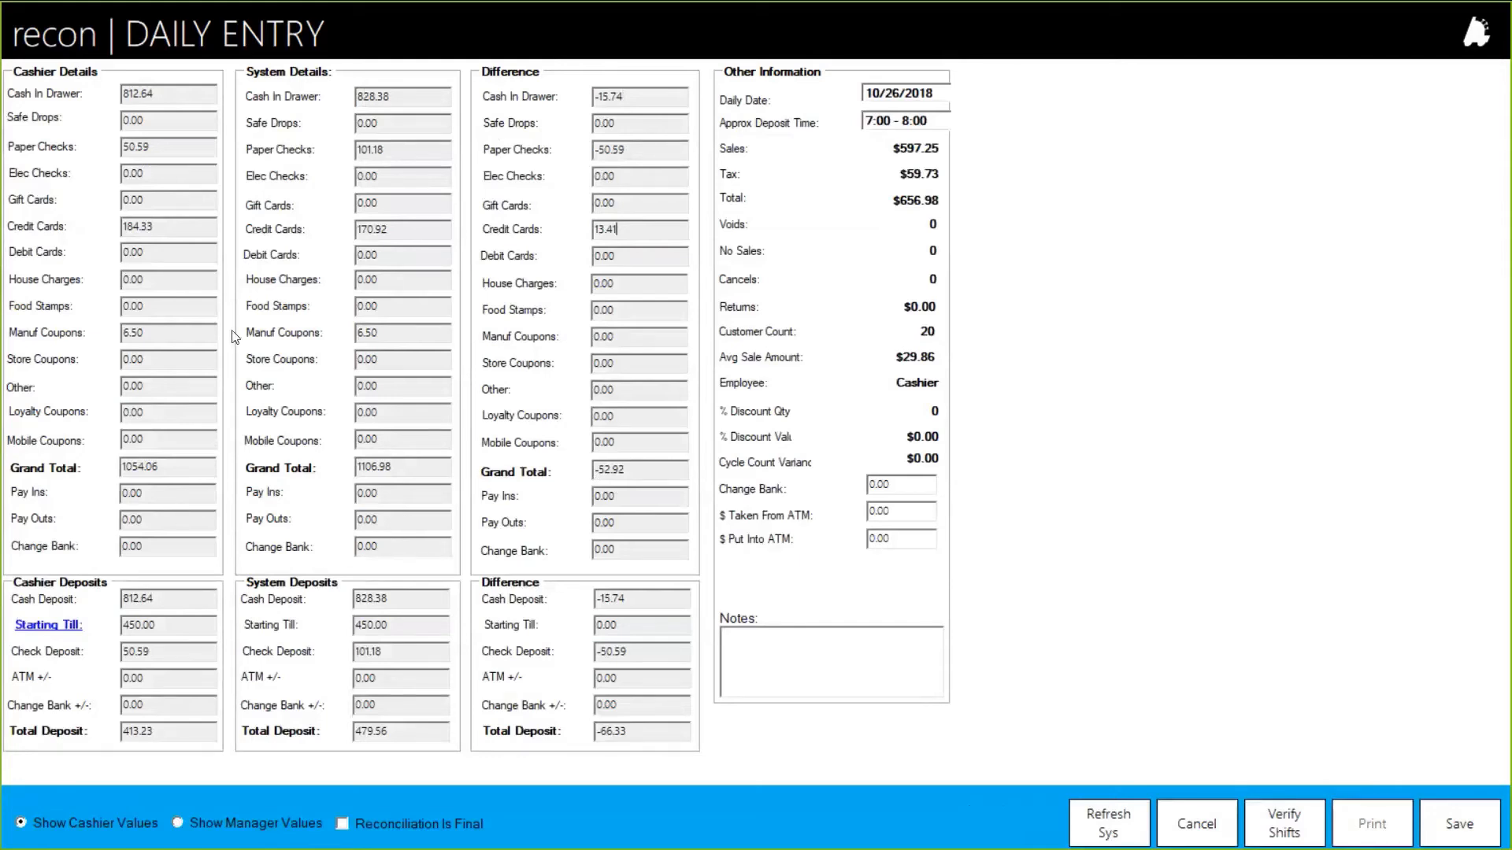
pyautogui.click(222, 827)
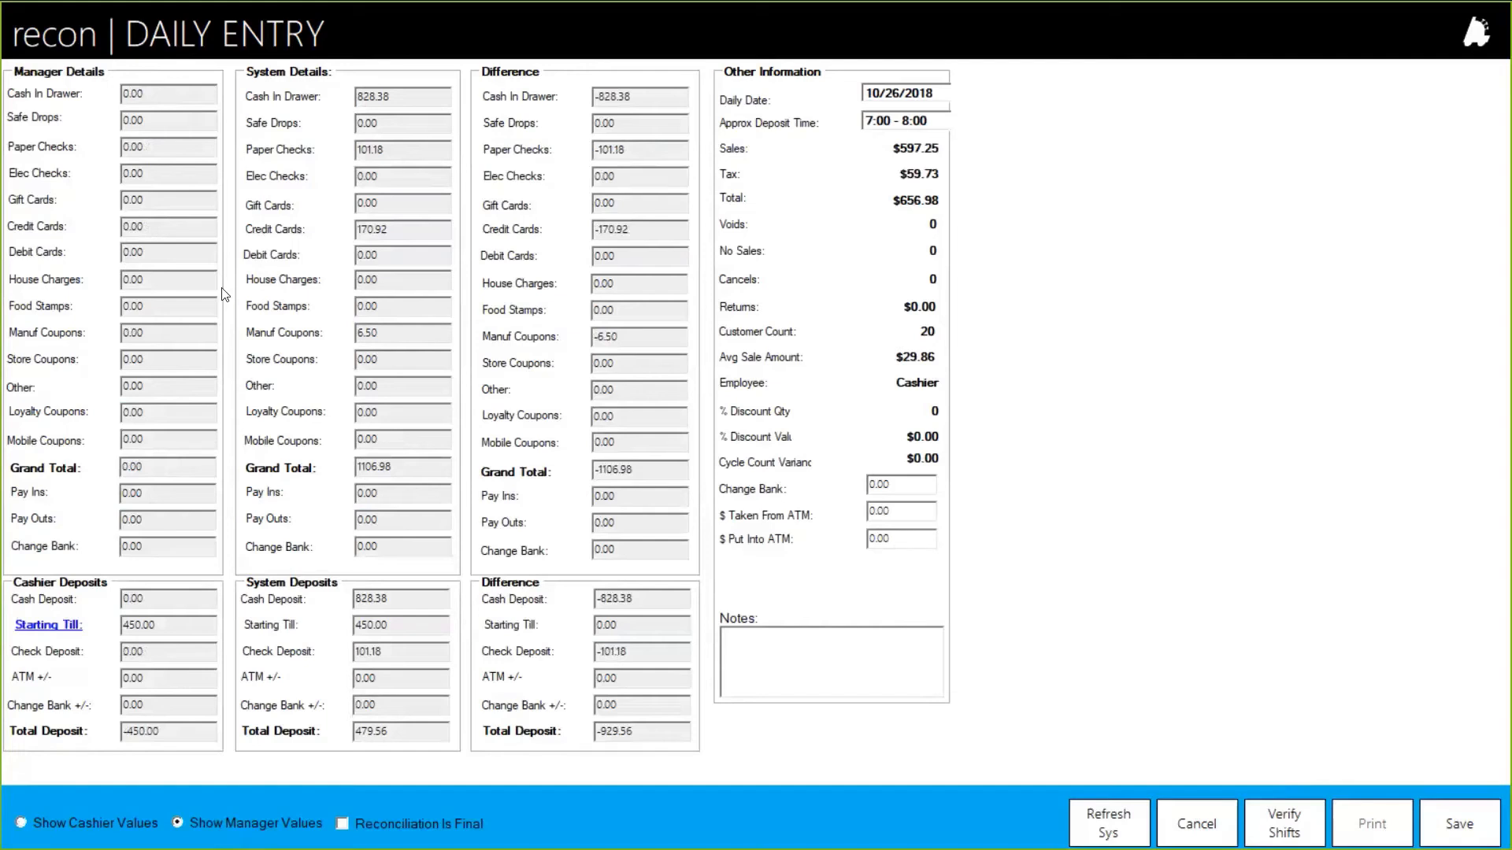
pyautogui.click(1297, 835)
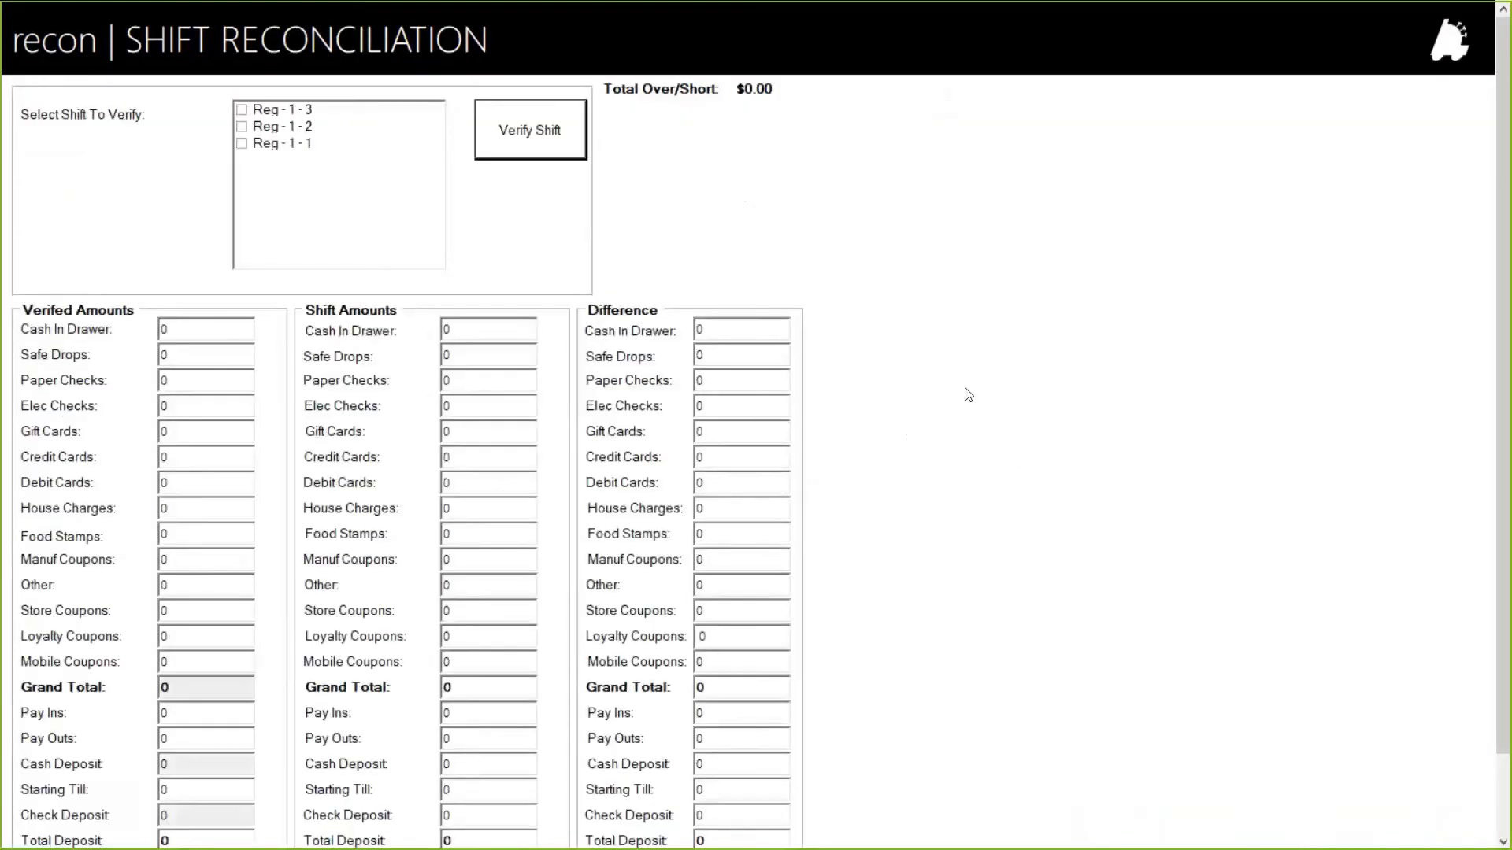
# Select the Reg-1-1 shift and load its amounts for verification.
pyautogui.click(293, 142)
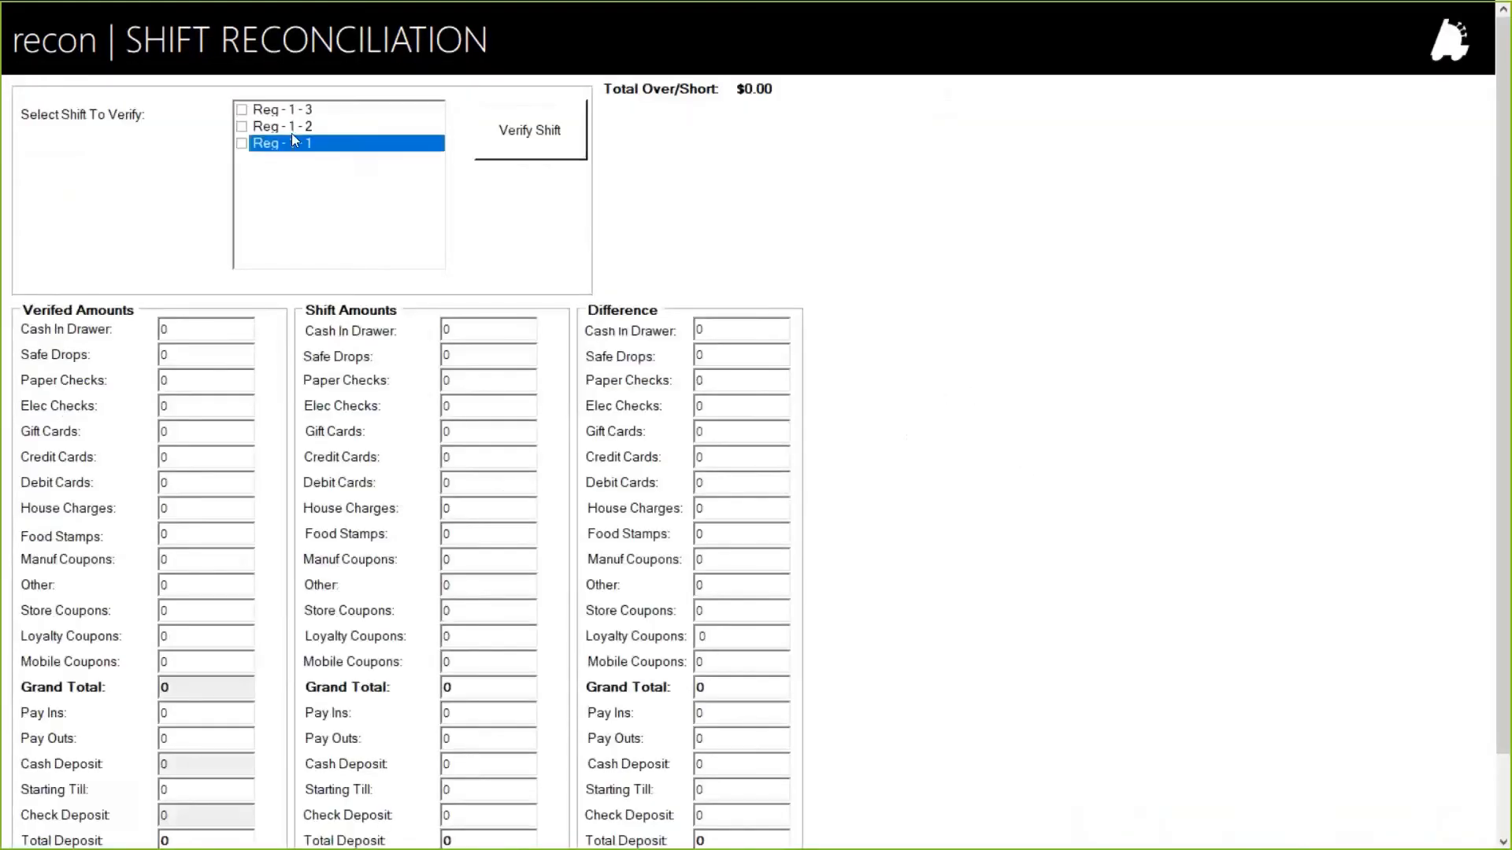
pyautogui.click(296, 125)
pyautogui.click(300, 111)
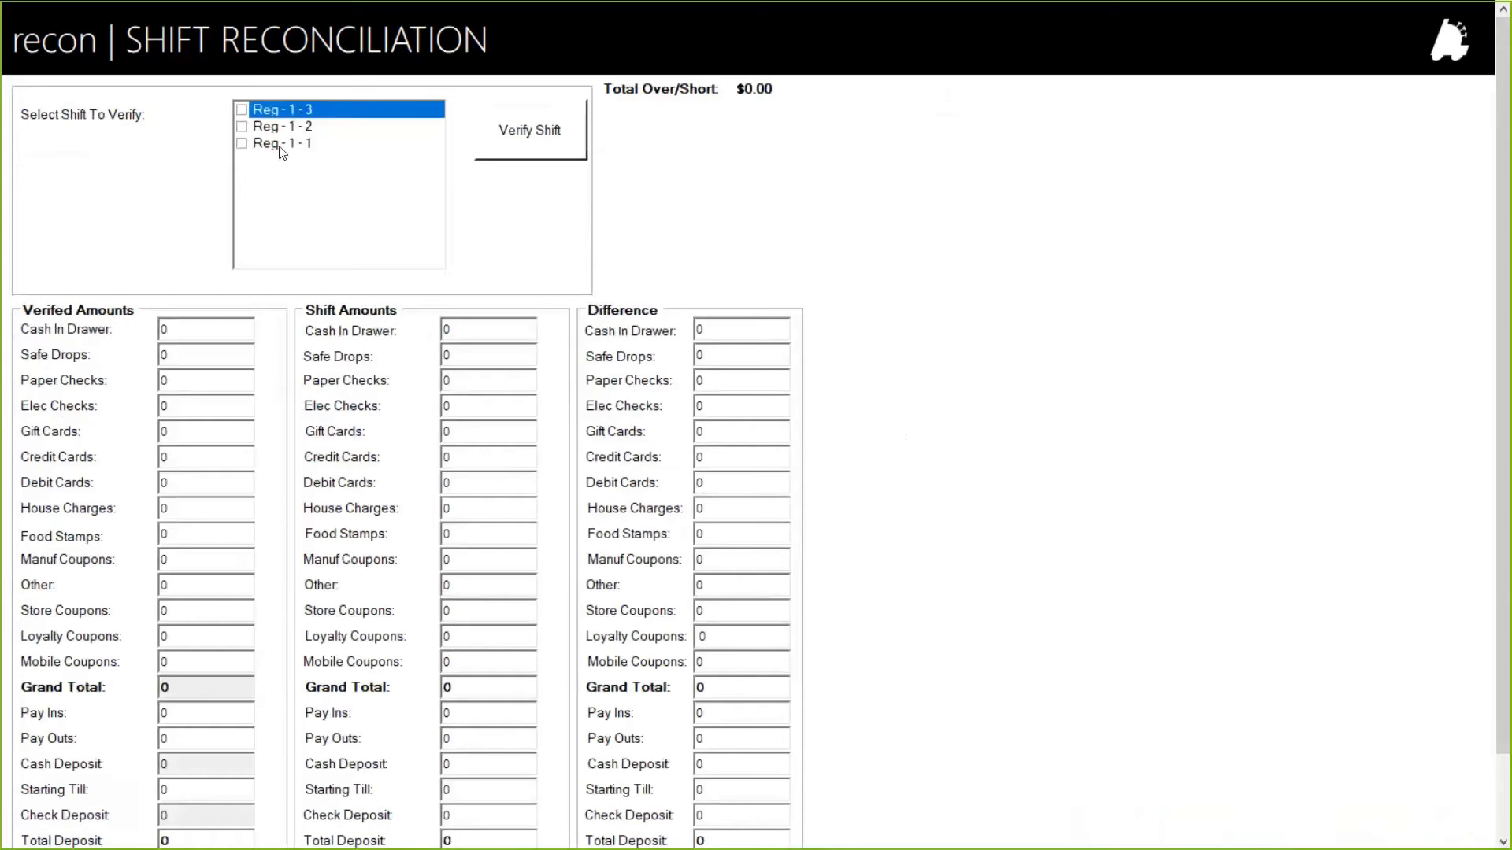
pyautogui.click(281, 144)
pyautogui.click(298, 111)
pyautogui.click(285, 145)
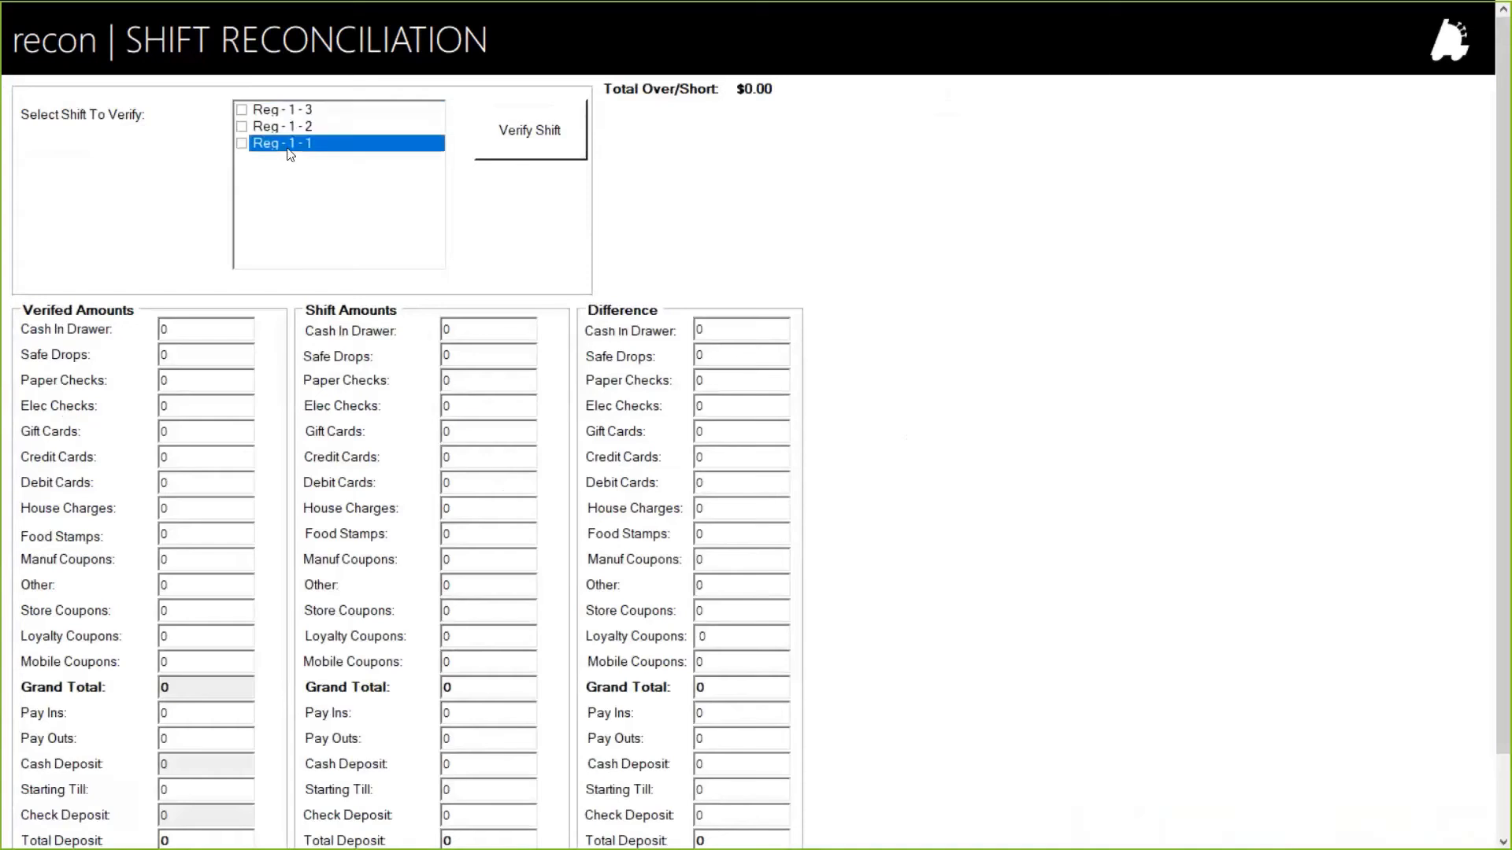
pyautogui.click(529, 130)
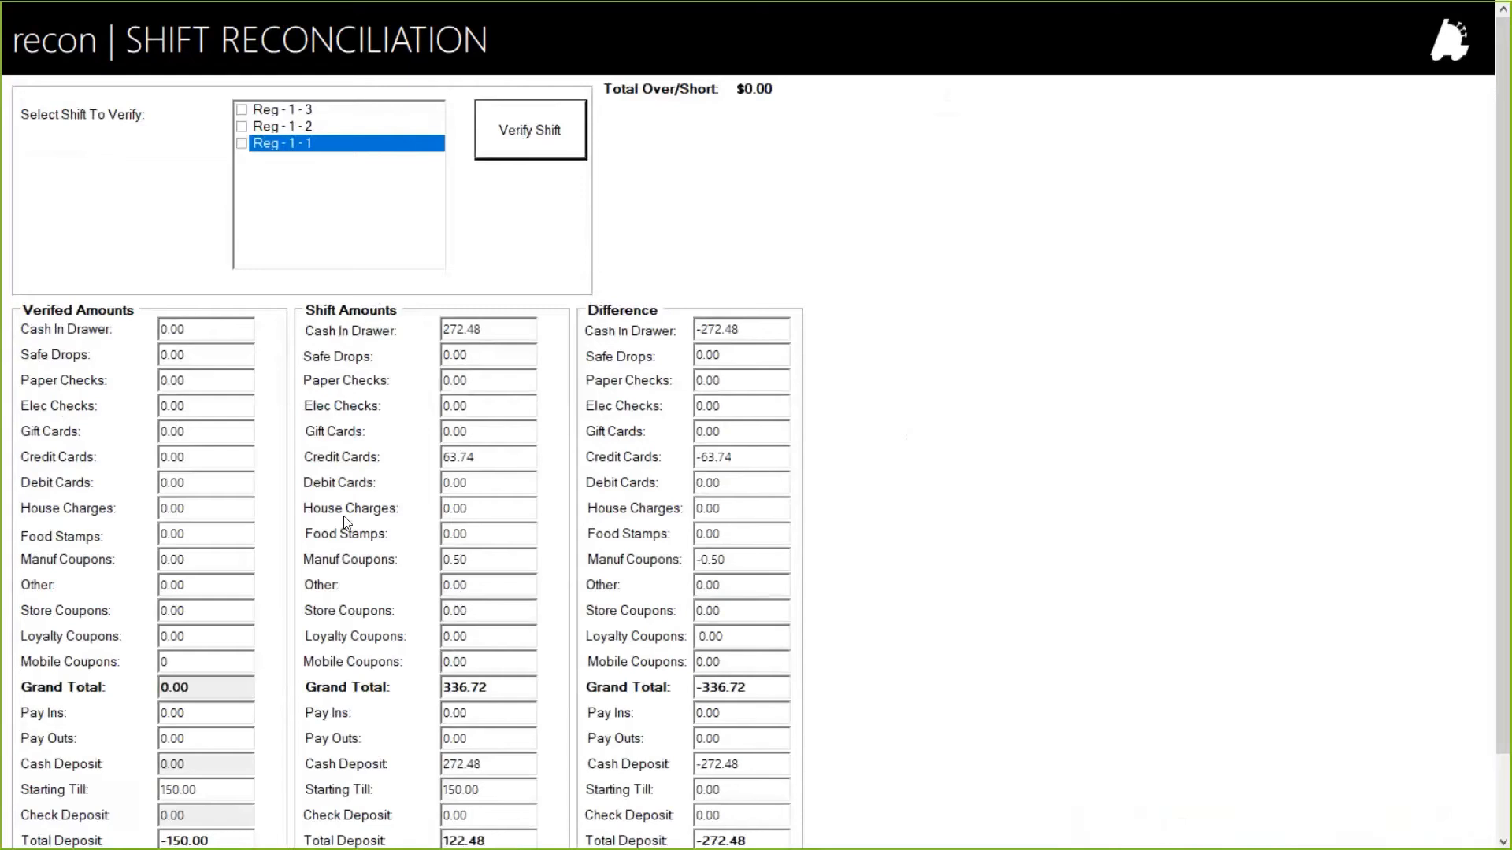
# Enter the verified amounts for Reg-1-1 as 272.48 cash in drawer, 63.74 credit cards and .50 manufacturer coupons.
pyautogui.click(192, 331)
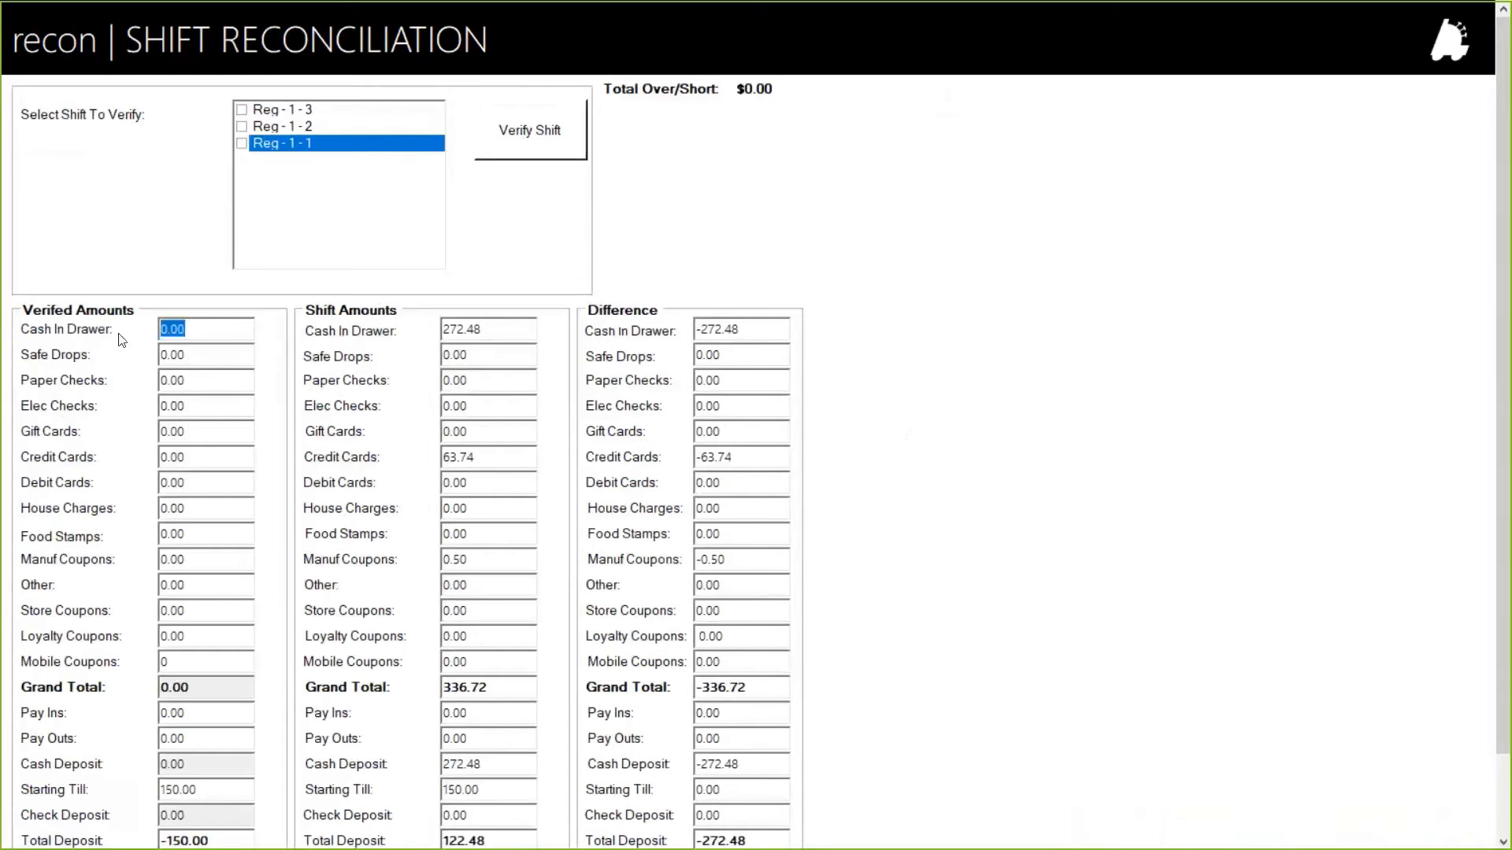
pyautogui.write('27')
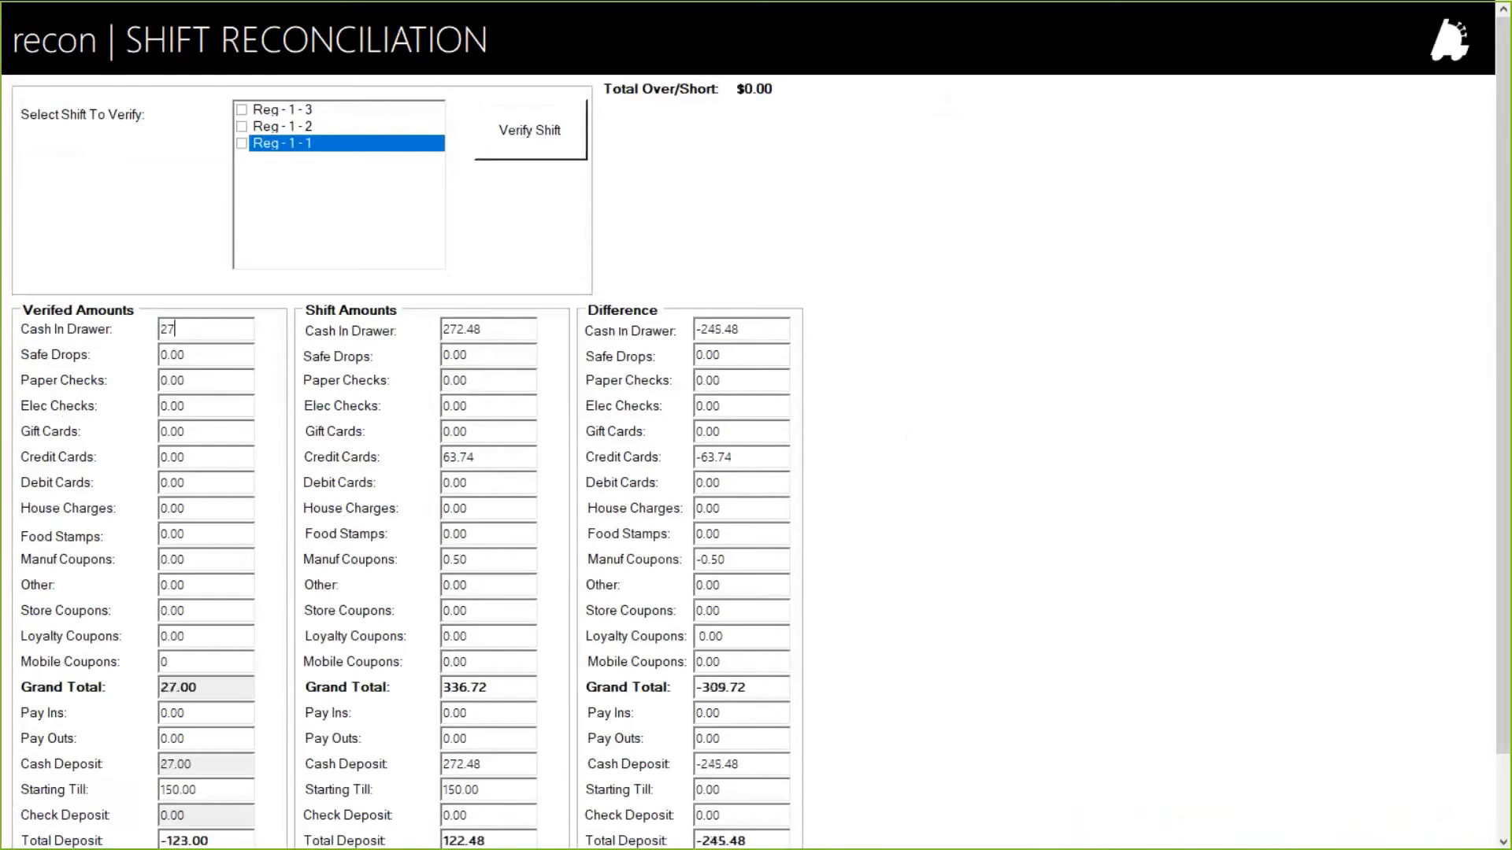
pyautogui.write('2.48')
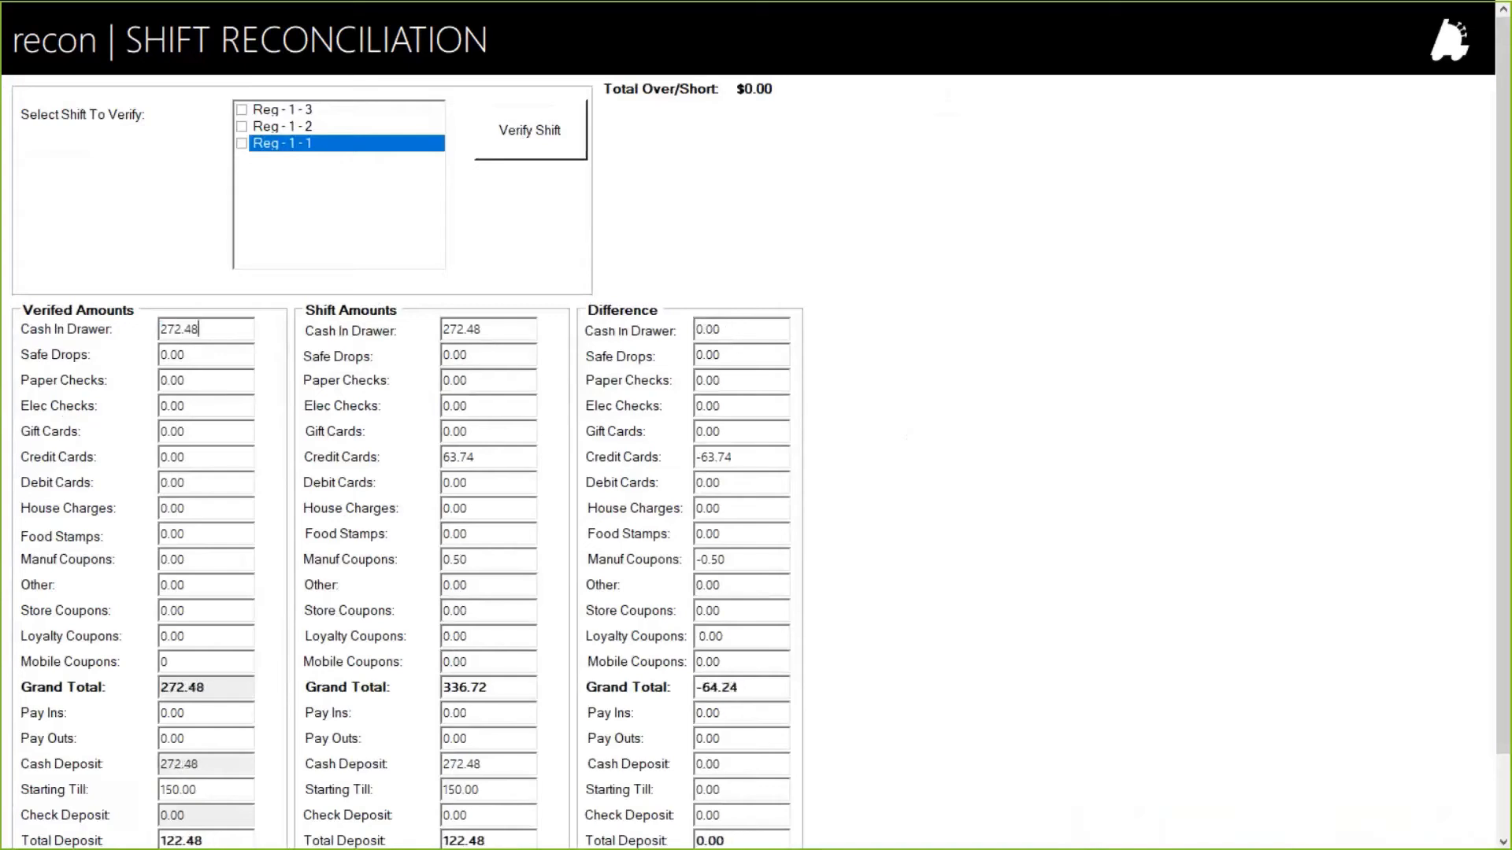
pyautogui.click(175, 457)
pyautogui.write('63.74')
pyautogui.click(227, 565)
pyautogui.write('.')
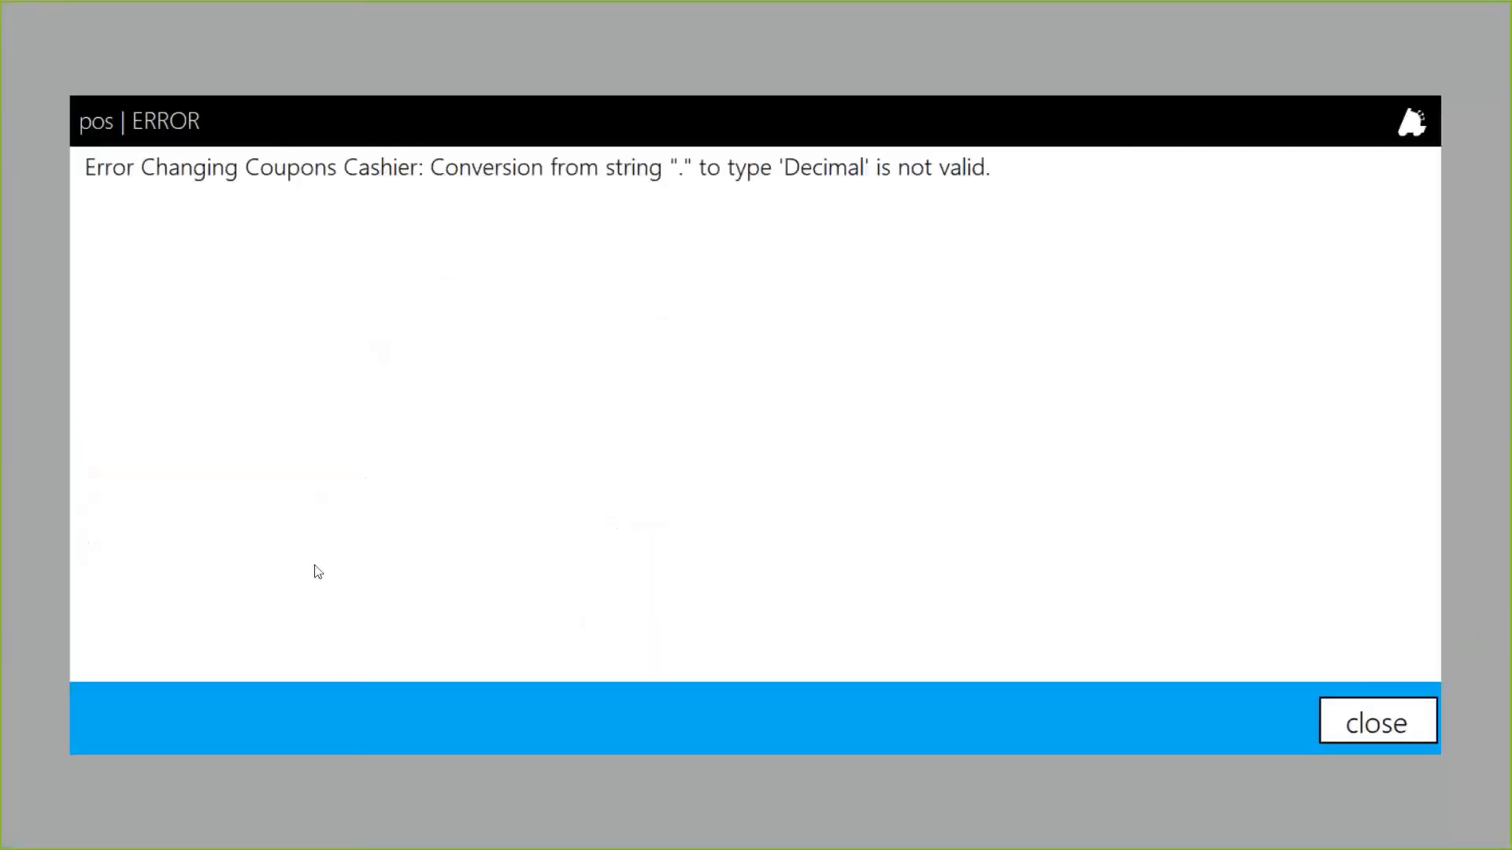
pyautogui.click(1374, 718)
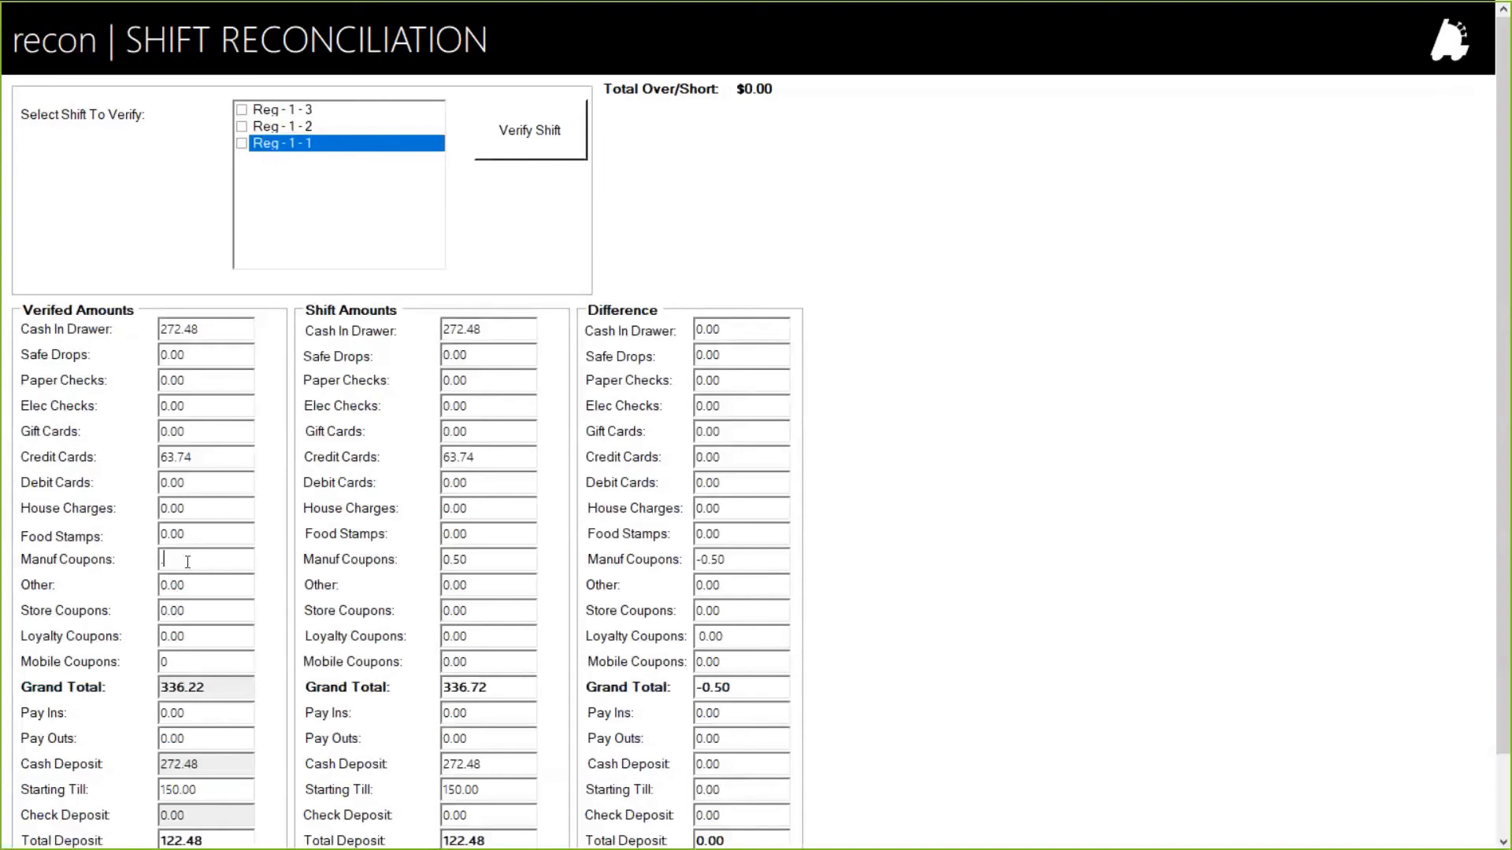
pyautogui.write('.50')
# Save the verified amounts of the Reg-1-1 shift and acknowledge the saved entry.
pyautogui.scroll(-1, 600, 677)
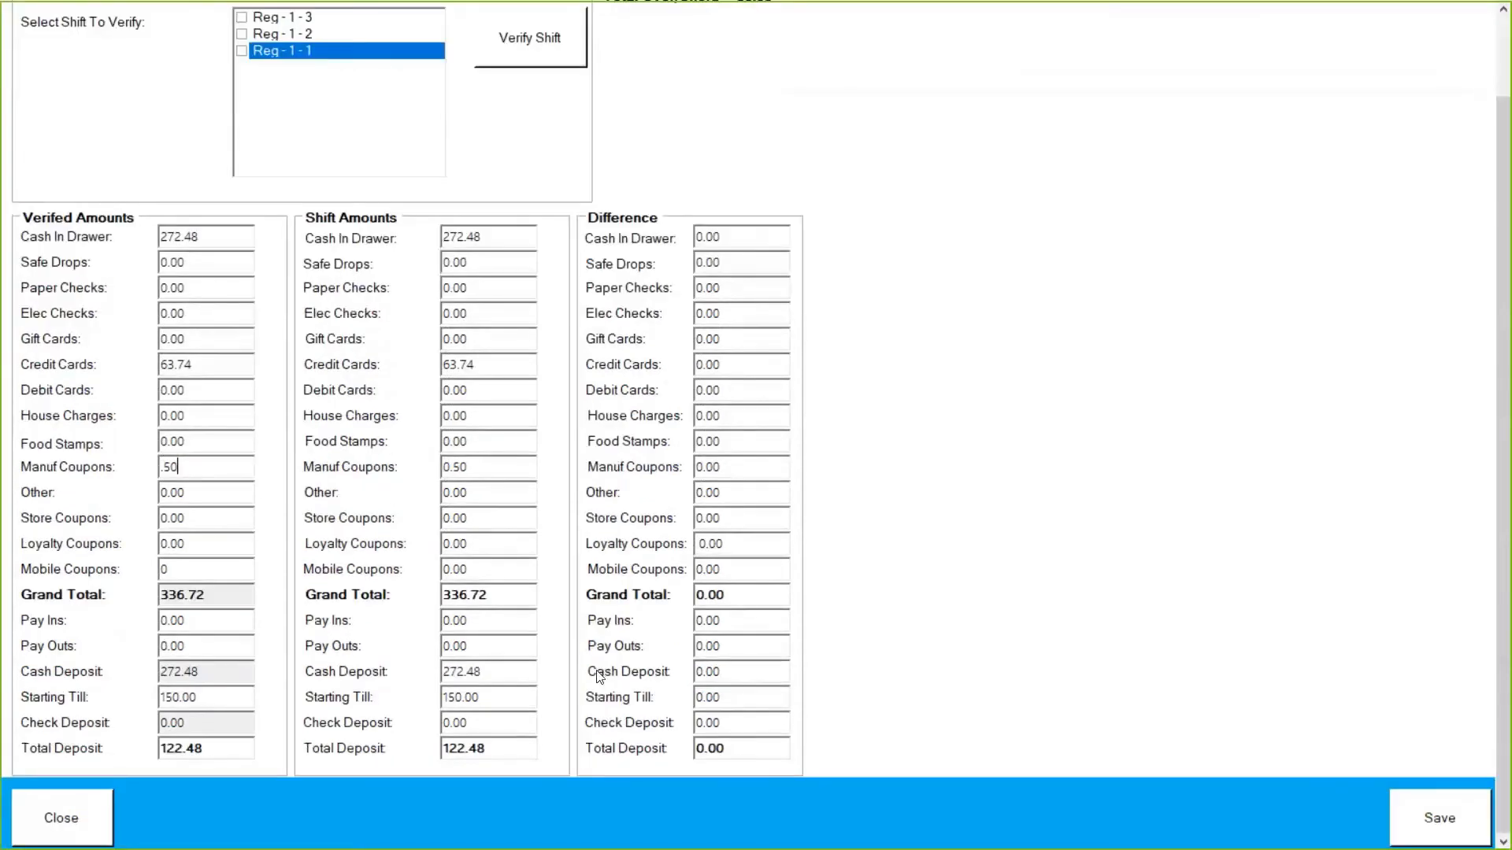
pyautogui.scroll(1, 599, 677)
pyautogui.scroll(-1, 600, 677)
pyautogui.click(1440, 818)
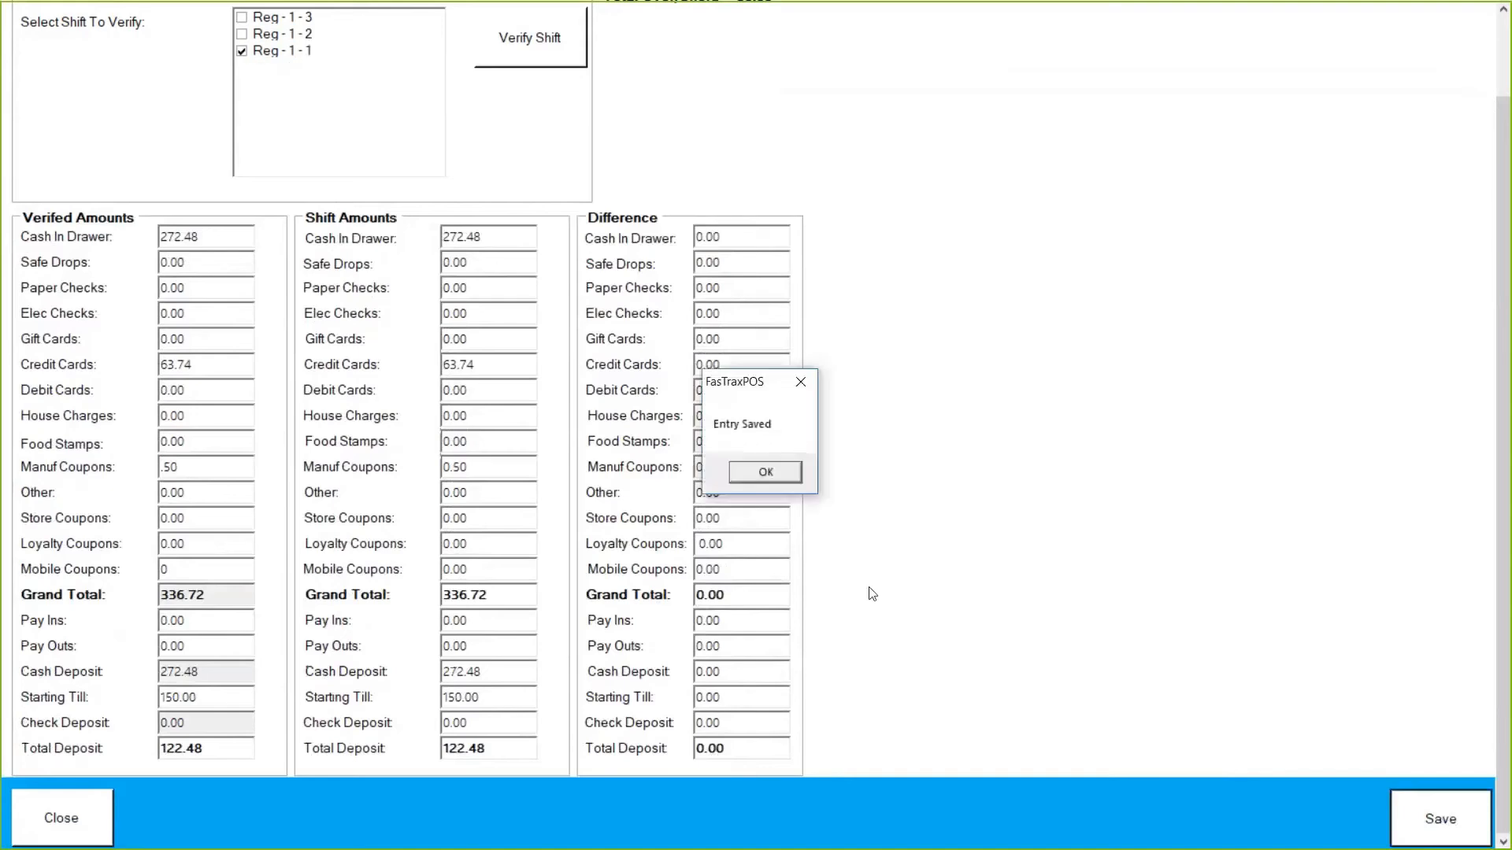
pyautogui.click(765, 472)
# Load the Reg-1-2 shift and enter verified amounts of 290.16 cash in drawer, 50.59 paper checks, 50.59 credit cards and 1.00 manufacturer coupons.
pyautogui.scroll(1, 683, 638)
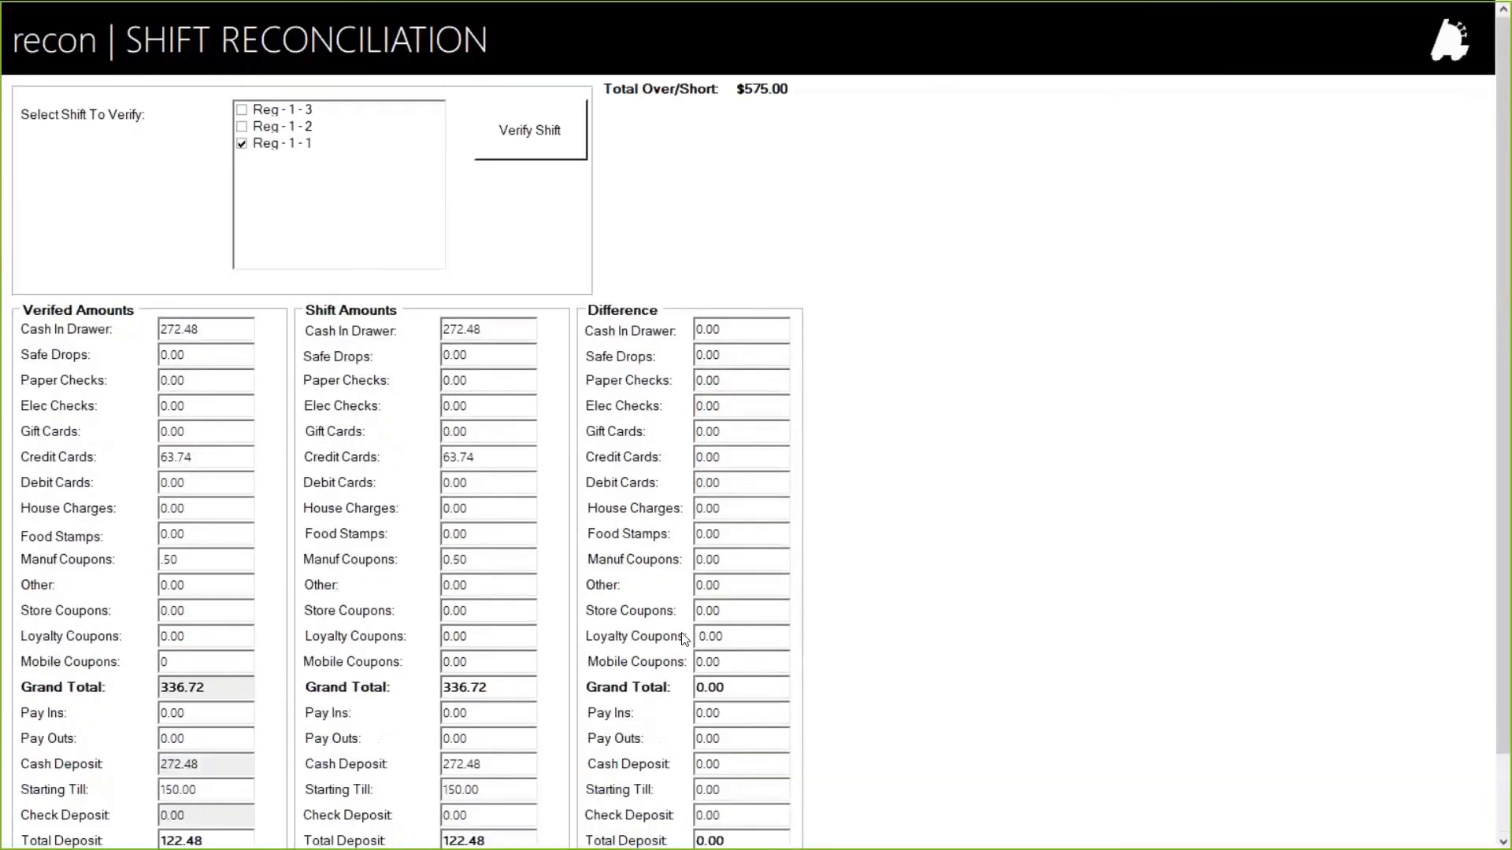
pyautogui.click(282, 130)
pyautogui.click(556, 140)
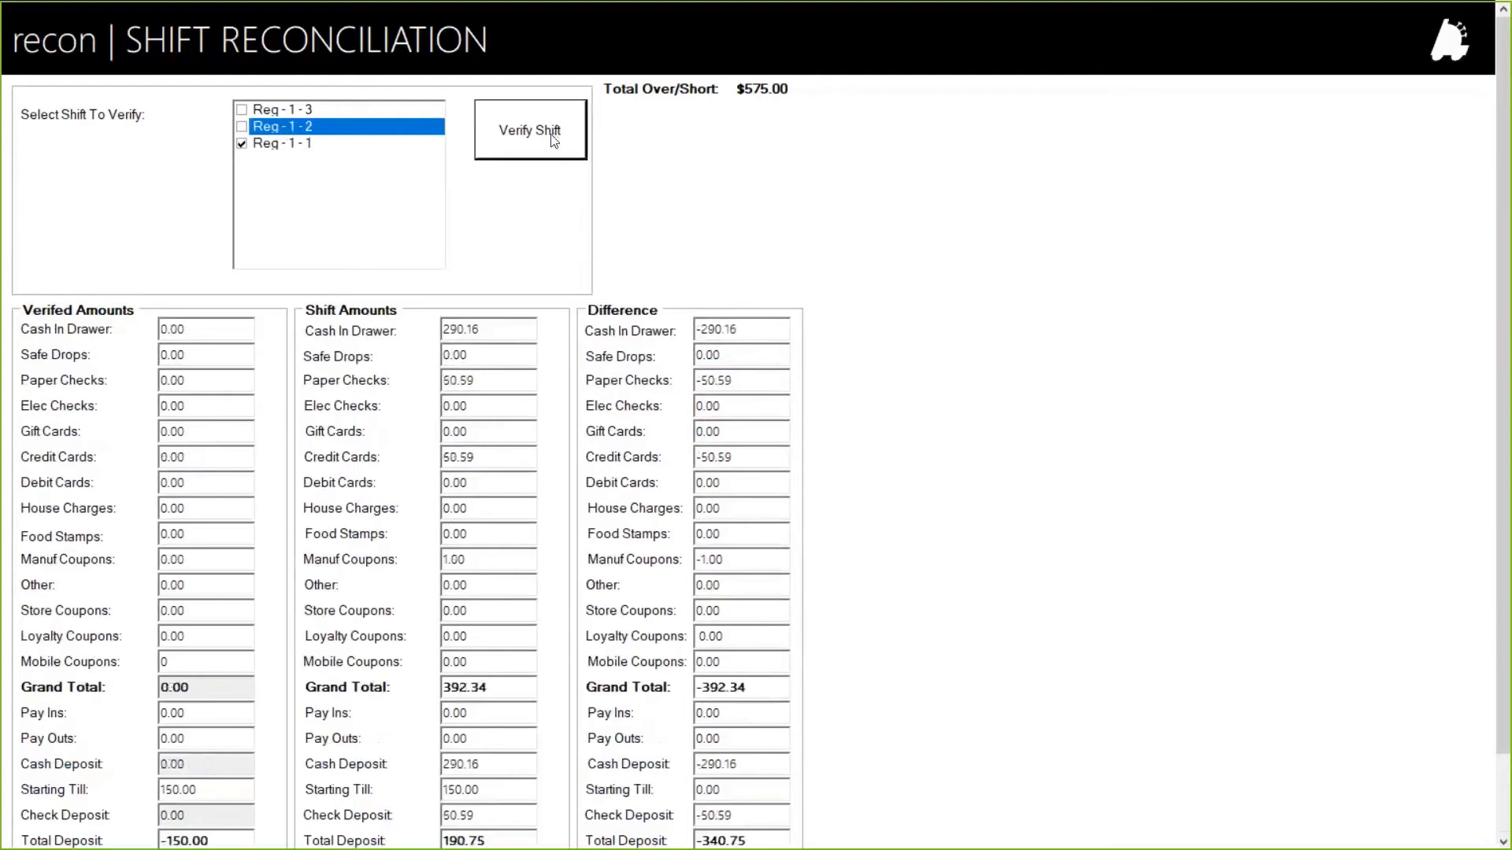
pyautogui.click(211, 327)
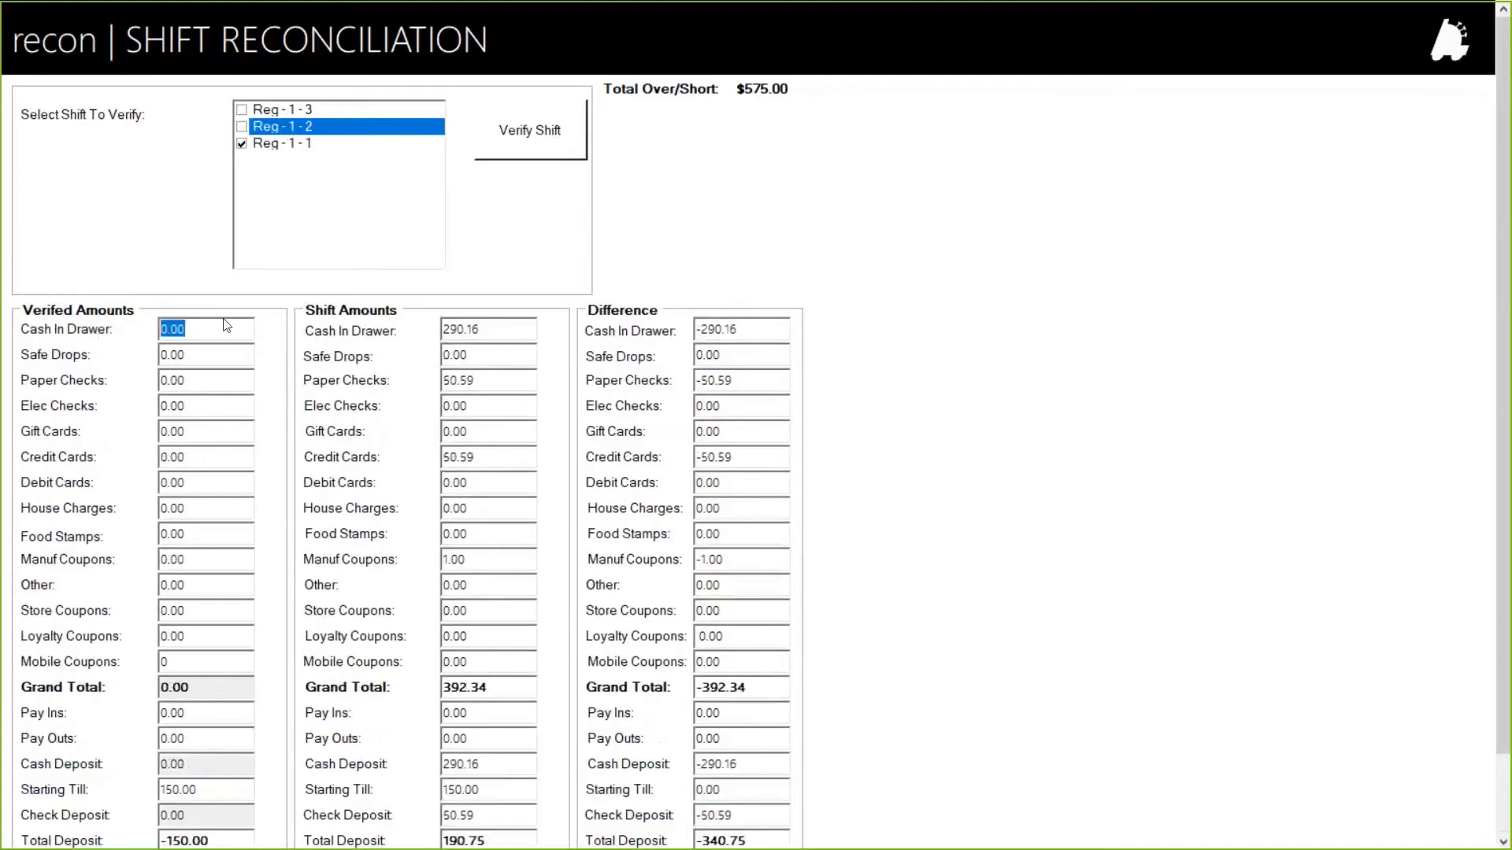
pyautogui.write('290.16')
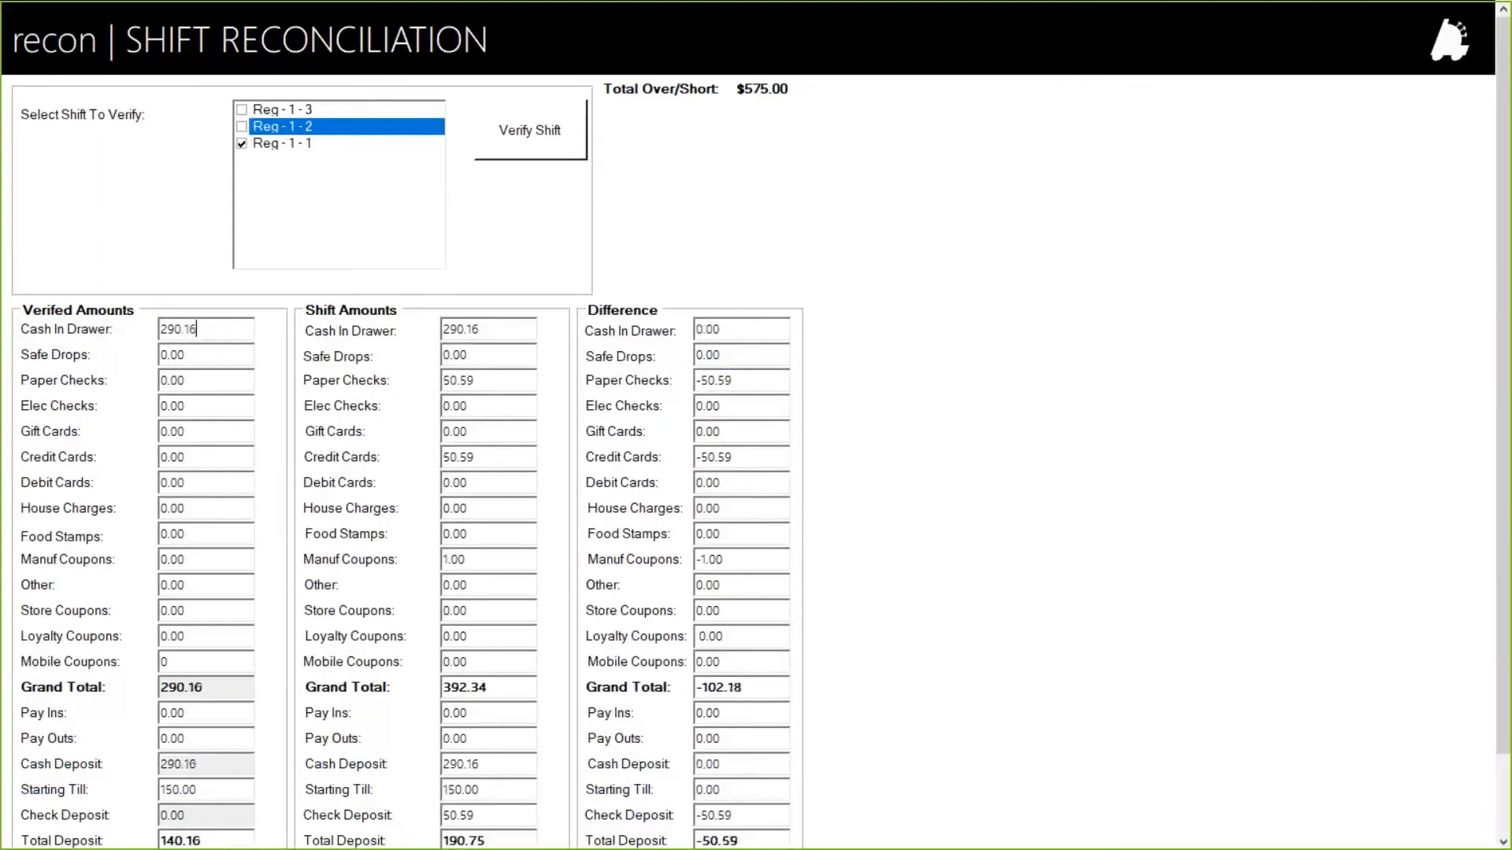
pyautogui.click(216, 381)
pyautogui.write('50.59')
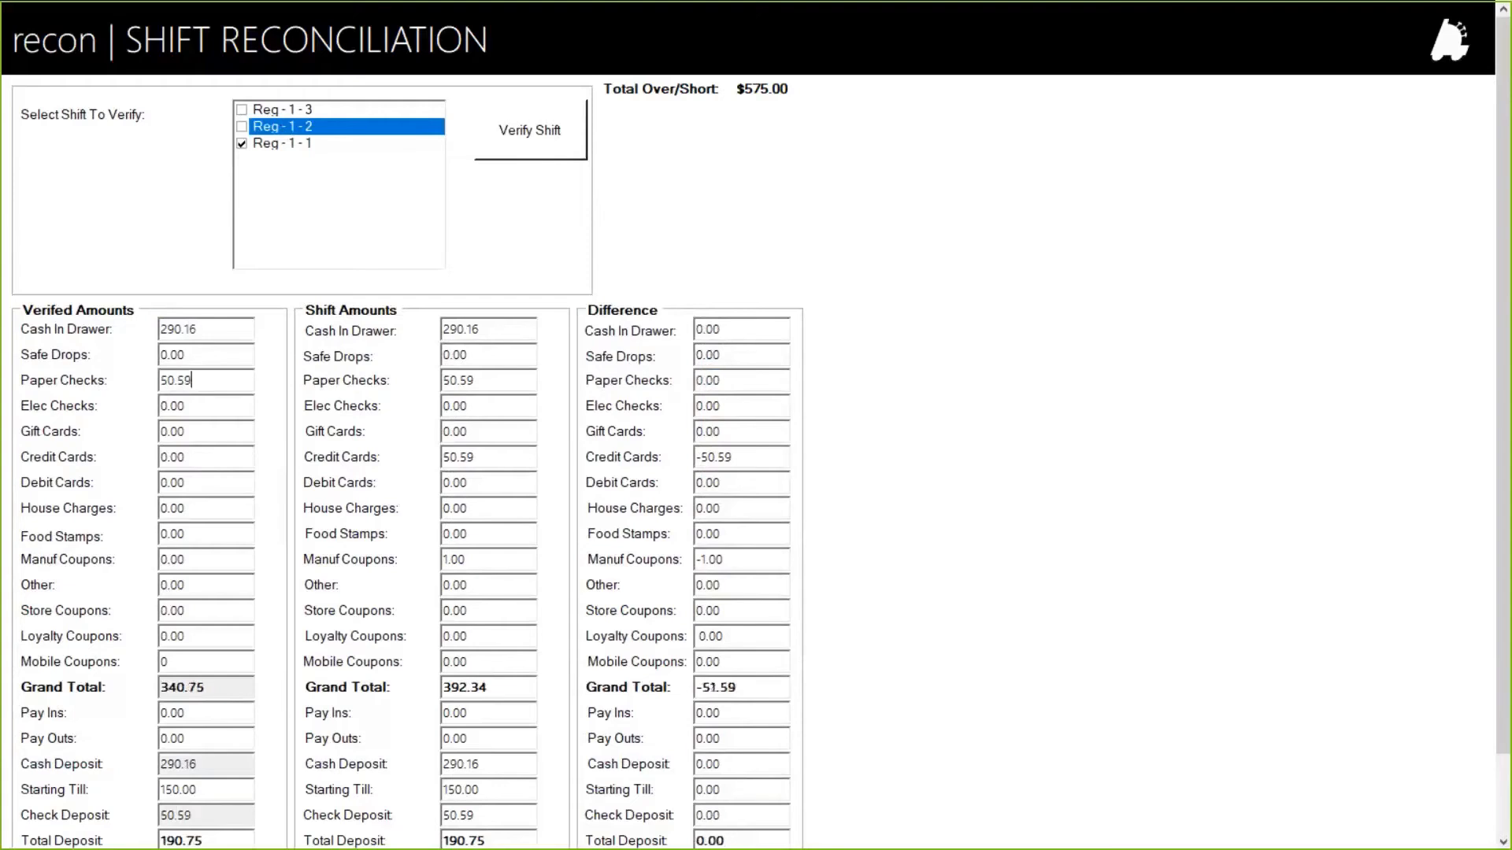
pyautogui.click(208, 460)
pyautogui.write('50.59')
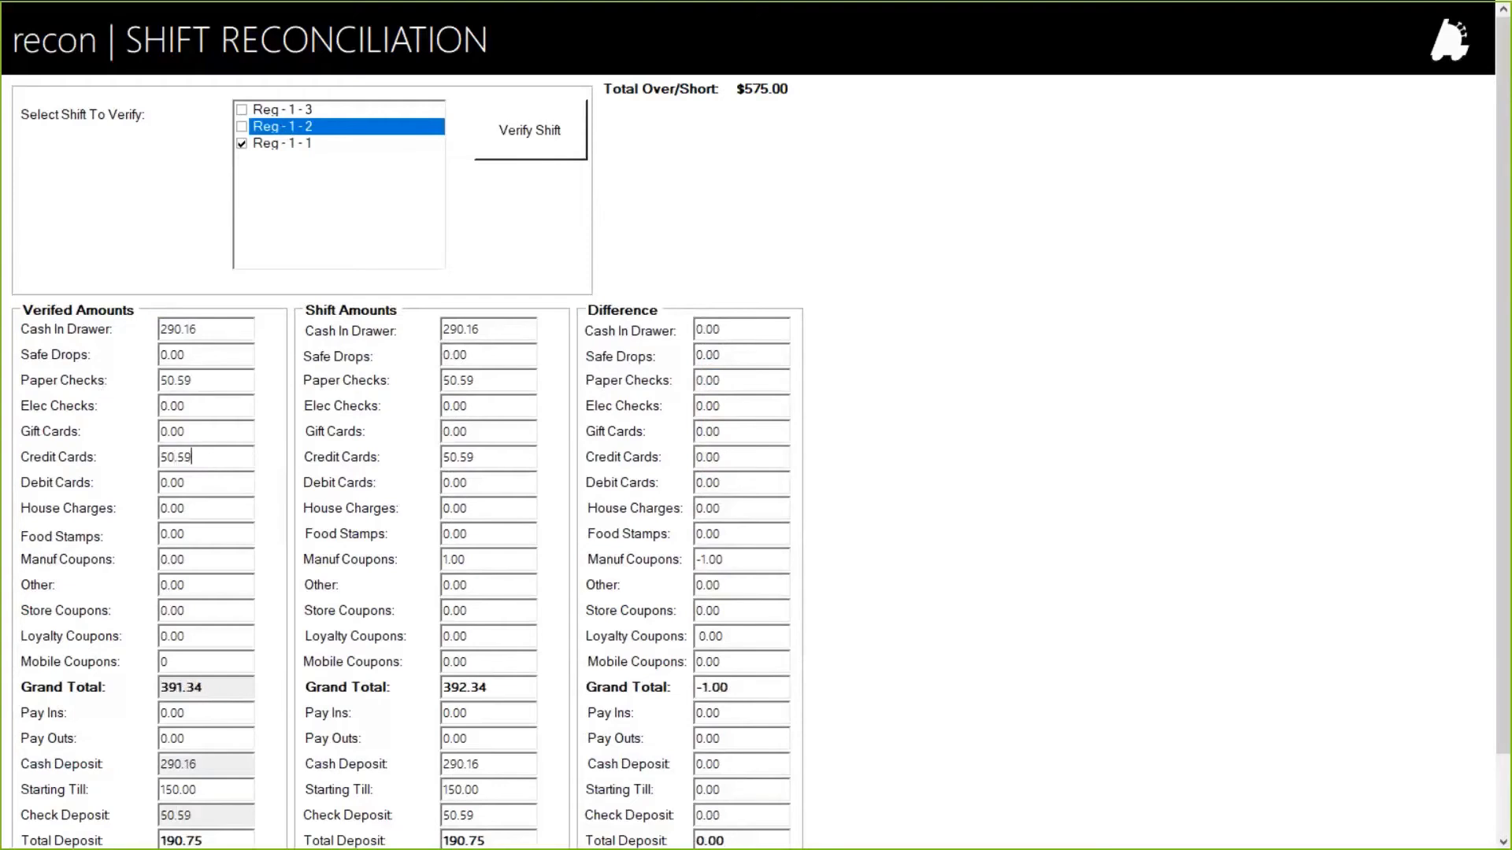
pyautogui.click(192, 559)
pyautogui.write('1.00')
# Save the verified amounts of the Reg-1-2 shift and acknowledge the saved entry.
pyautogui.scroll(-2, 511, 620)
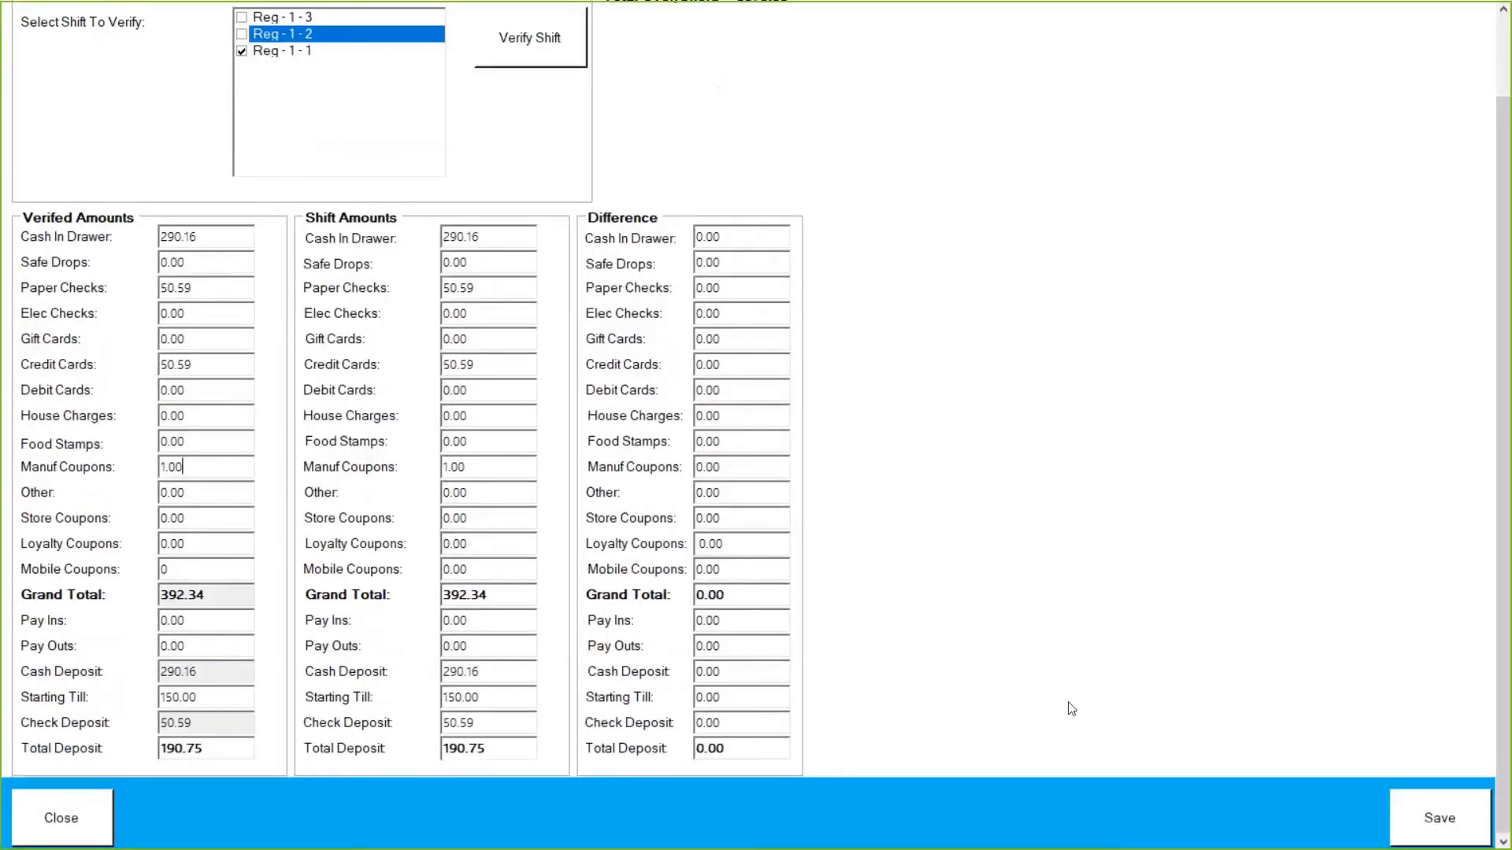
pyautogui.click(1439, 819)
pyautogui.click(765, 472)
# Load the Reg-1-3 shift and enter verified amounts of 250.00 cash in drawer, 70.00 credit cards and 5.00 manufacturer coupons.
pyautogui.scroll(2, 765, 471)
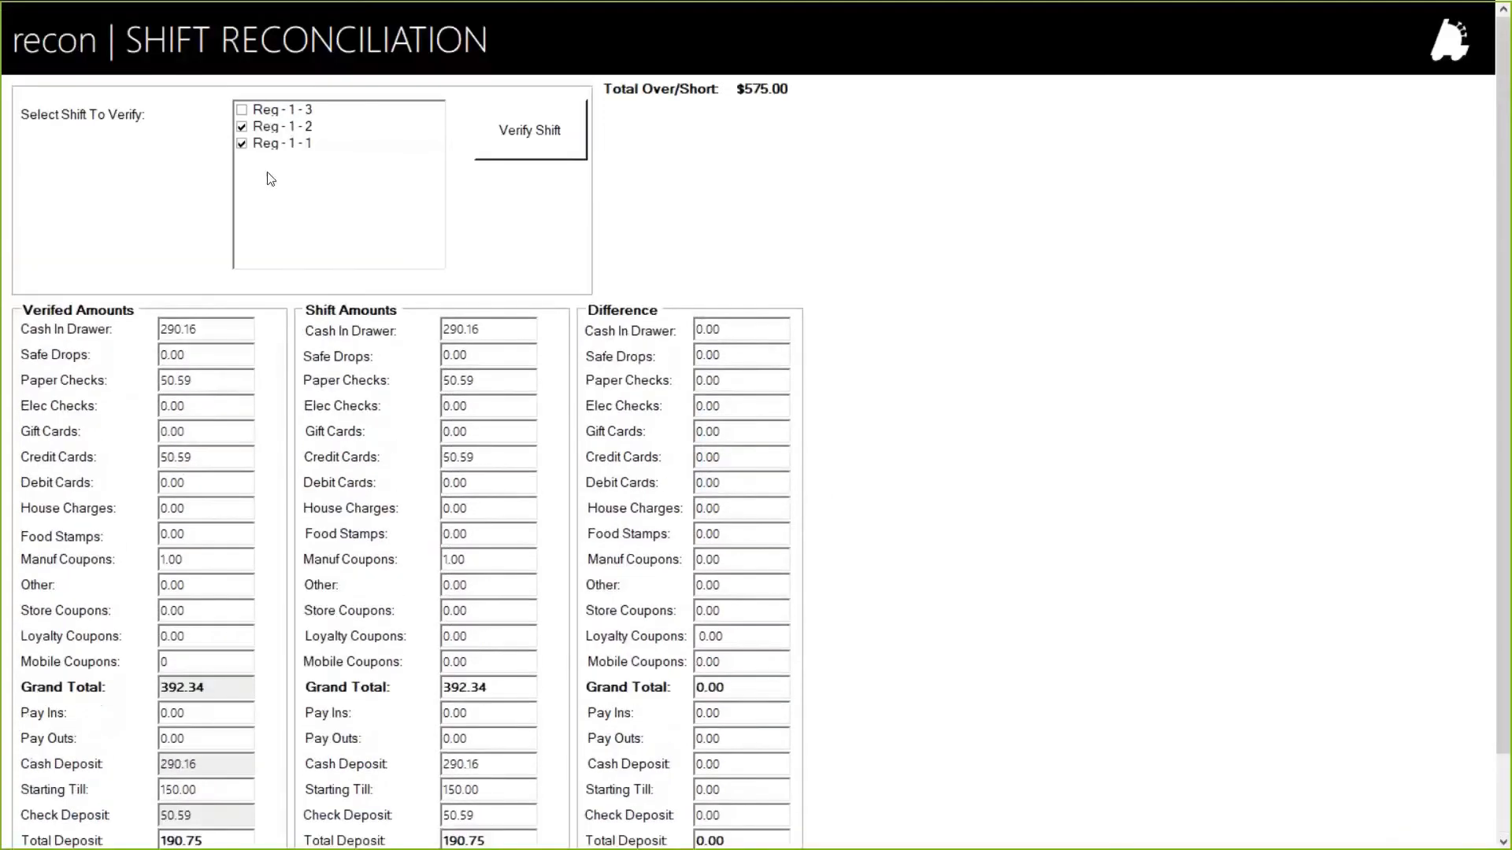
pyautogui.click(268, 110)
pyautogui.click(499, 132)
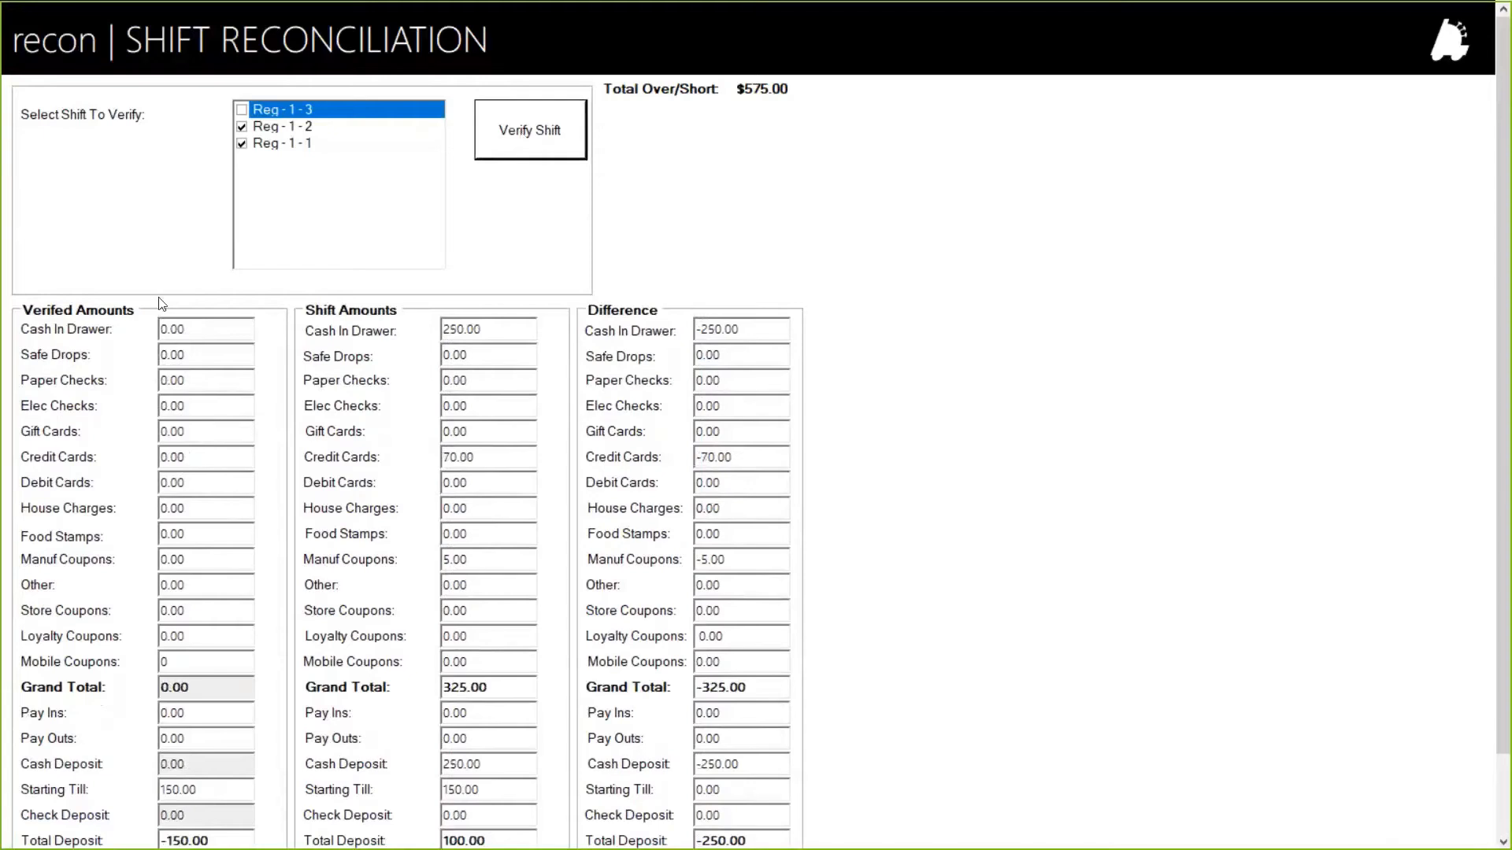
pyautogui.click(204, 327)
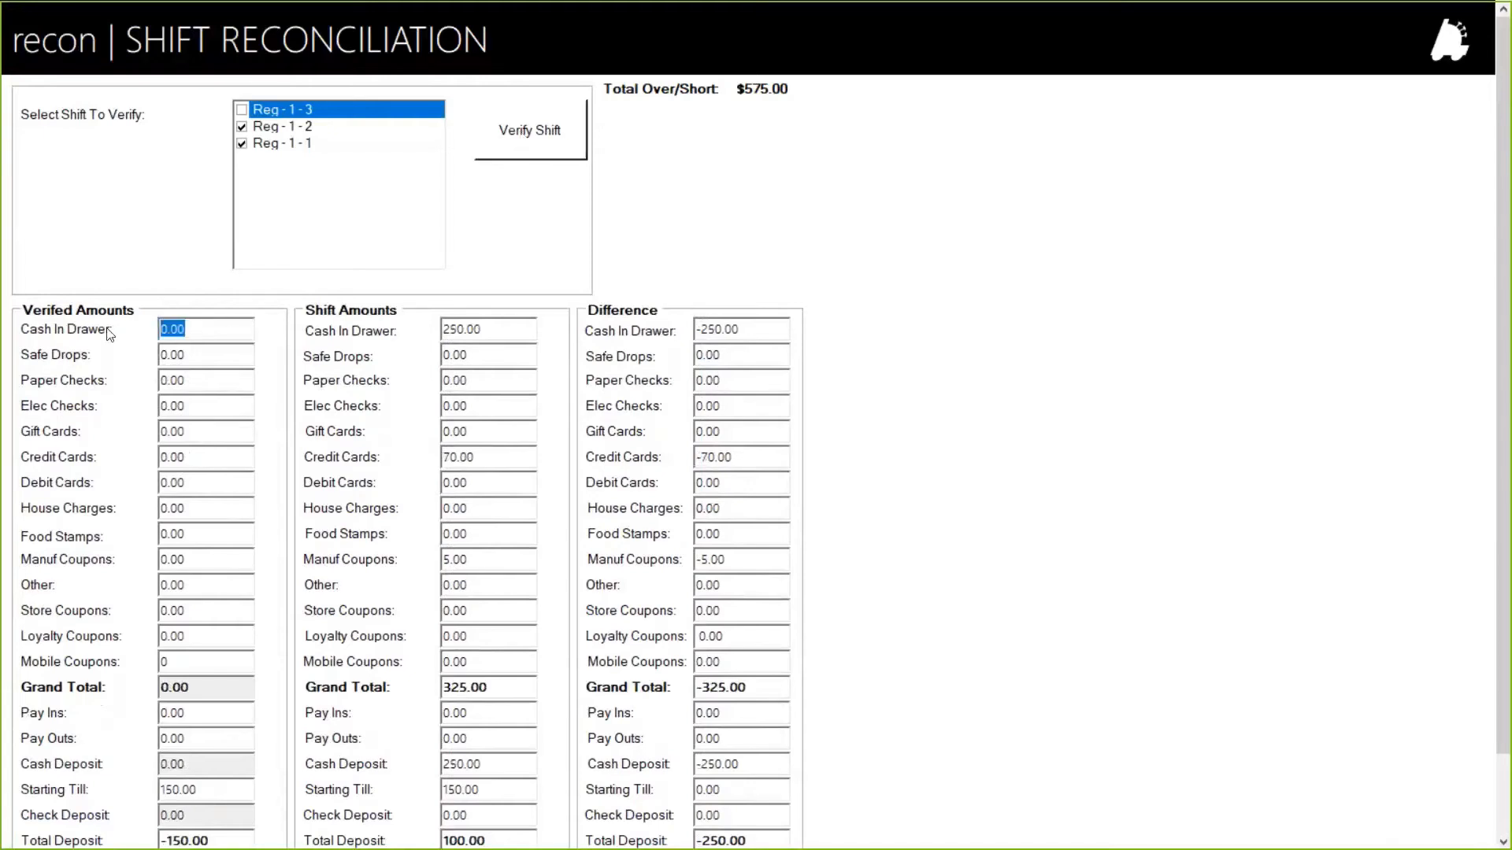
pyautogui.write('250.00')
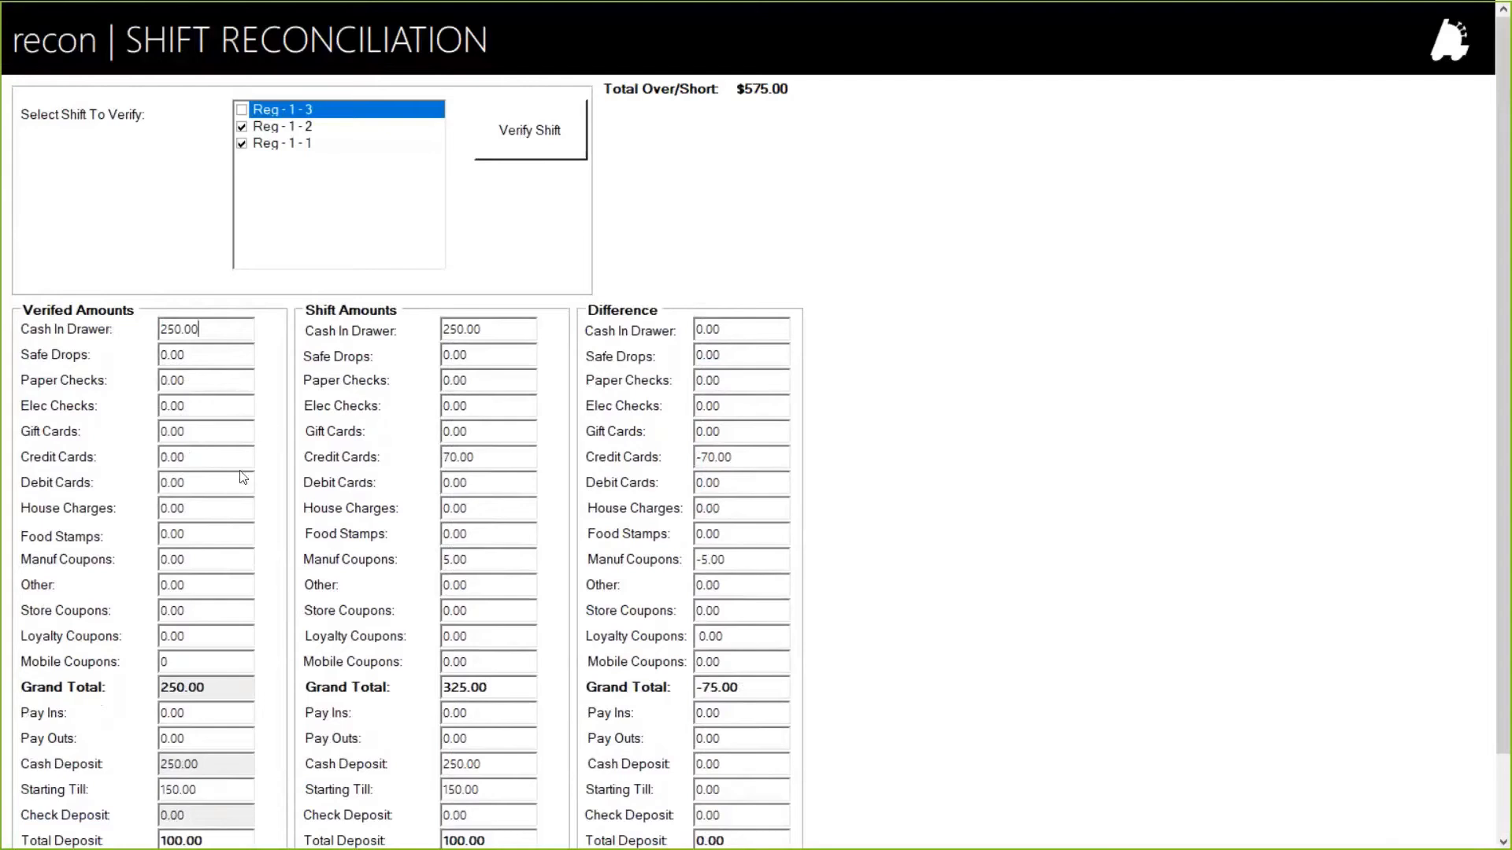
pyautogui.click(203, 460)
pyautogui.write('70.00')
pyautogui.click(197, 560)
pyautogui.write('5.00')
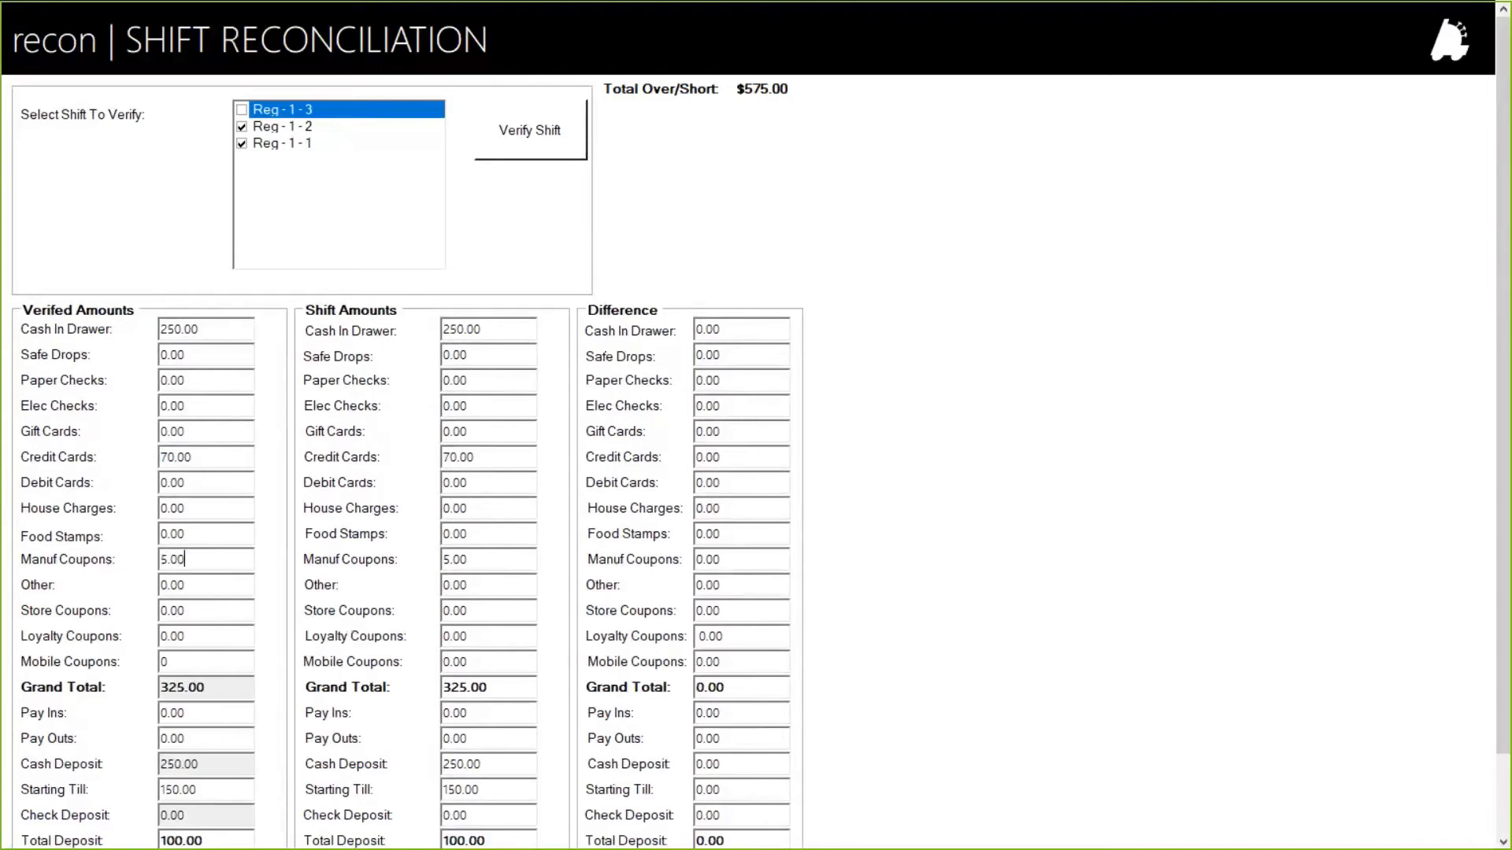
# Save the verified amounts of the Reg-1-3 shift and acknowledge the saved entry.
pyautogui.scroll(-2, 405, 543)
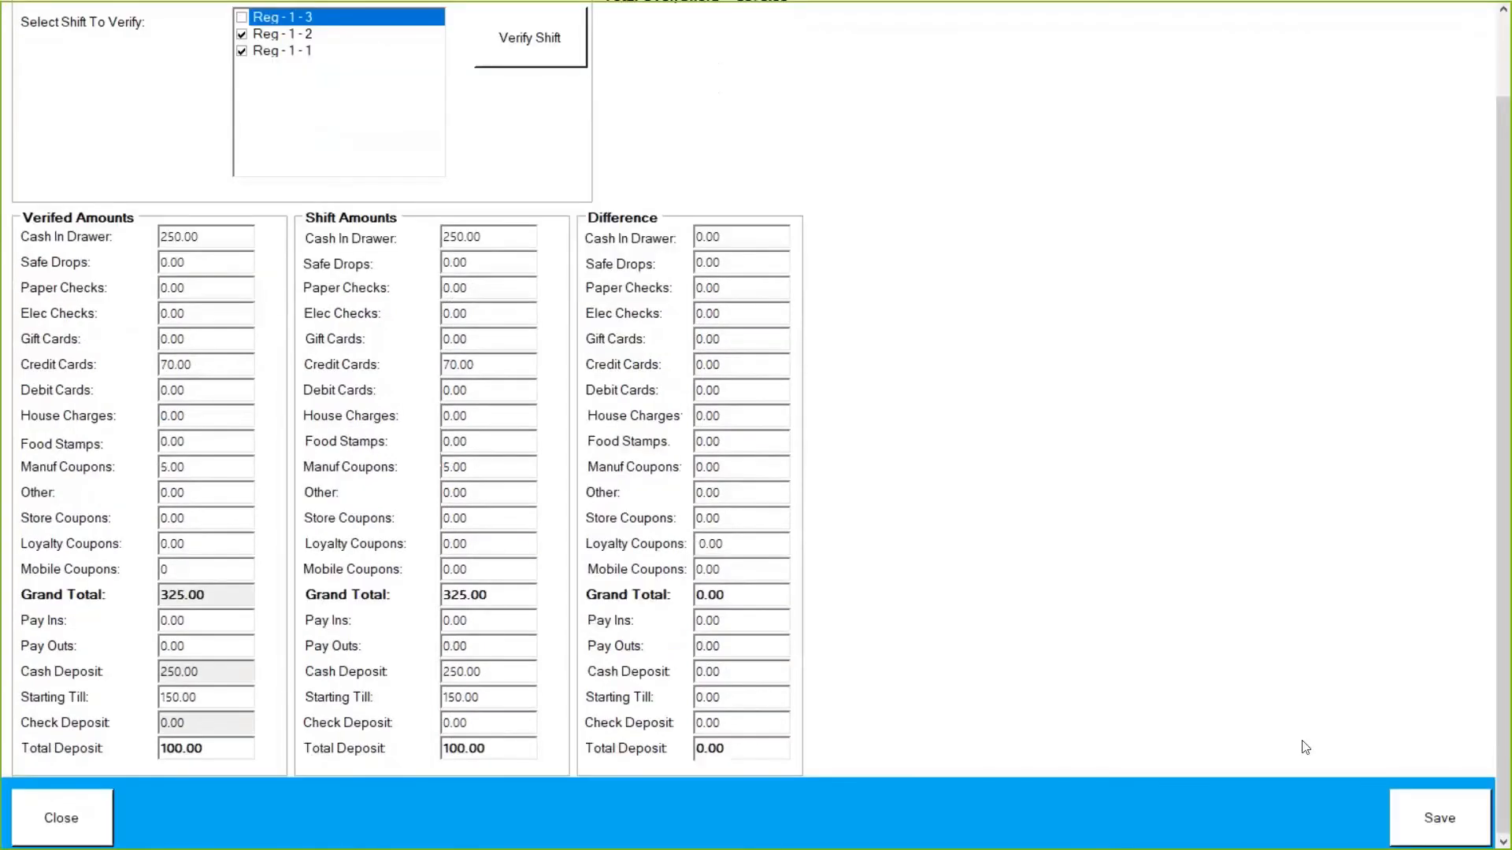
pyautogui.click(1431, 819)
pyautogui.click(759, 468)
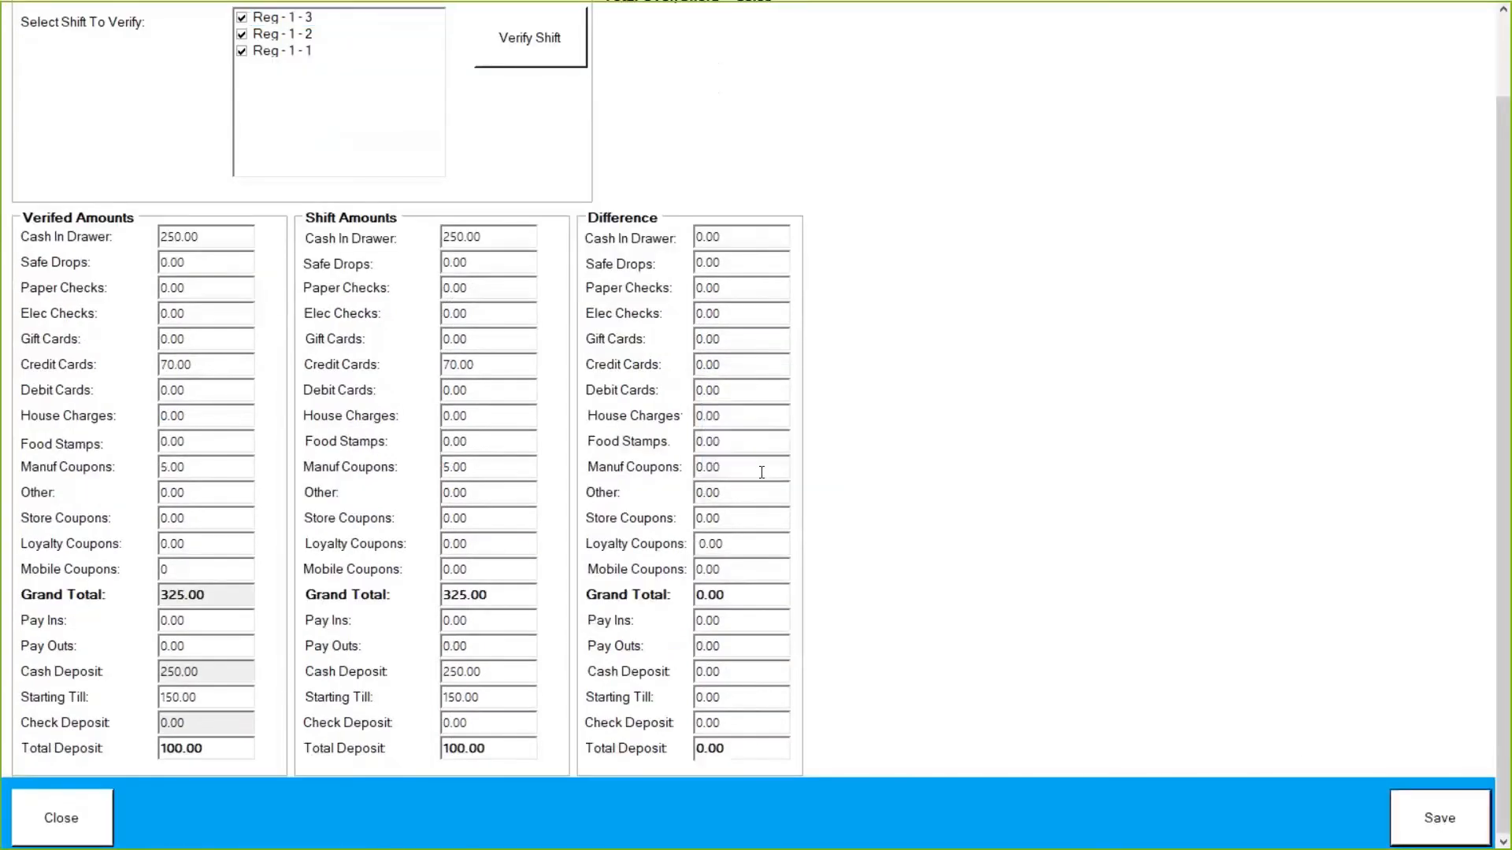
# Review the three shifts marked for verification and close Shift Reconciliation to return to the daily entry.
pyautogui.scroll(2, 926, 588)
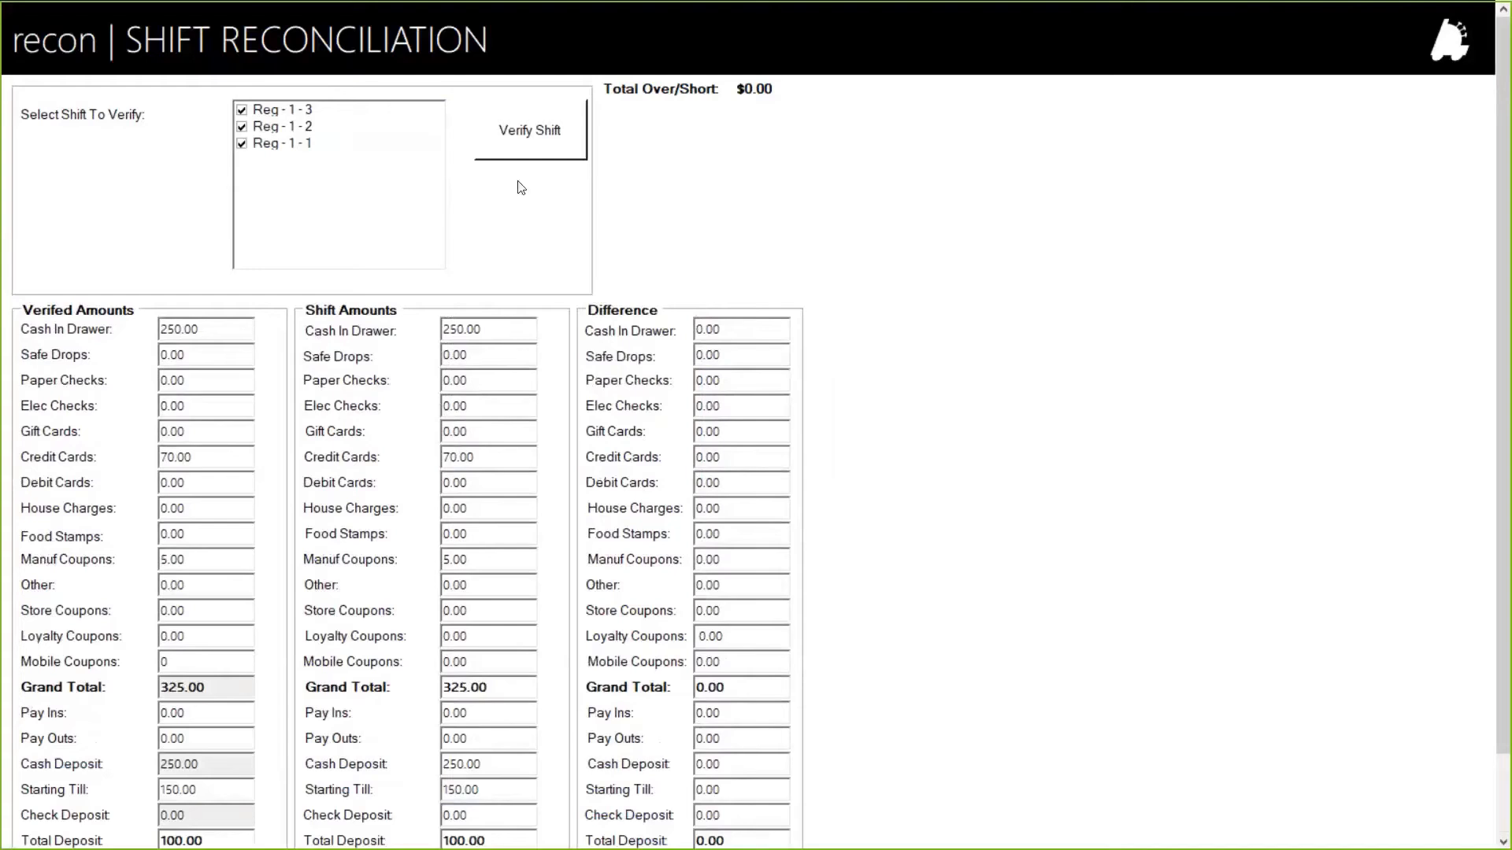
pyautogui.click(278, 158)
pyautogui.click(300, 115)
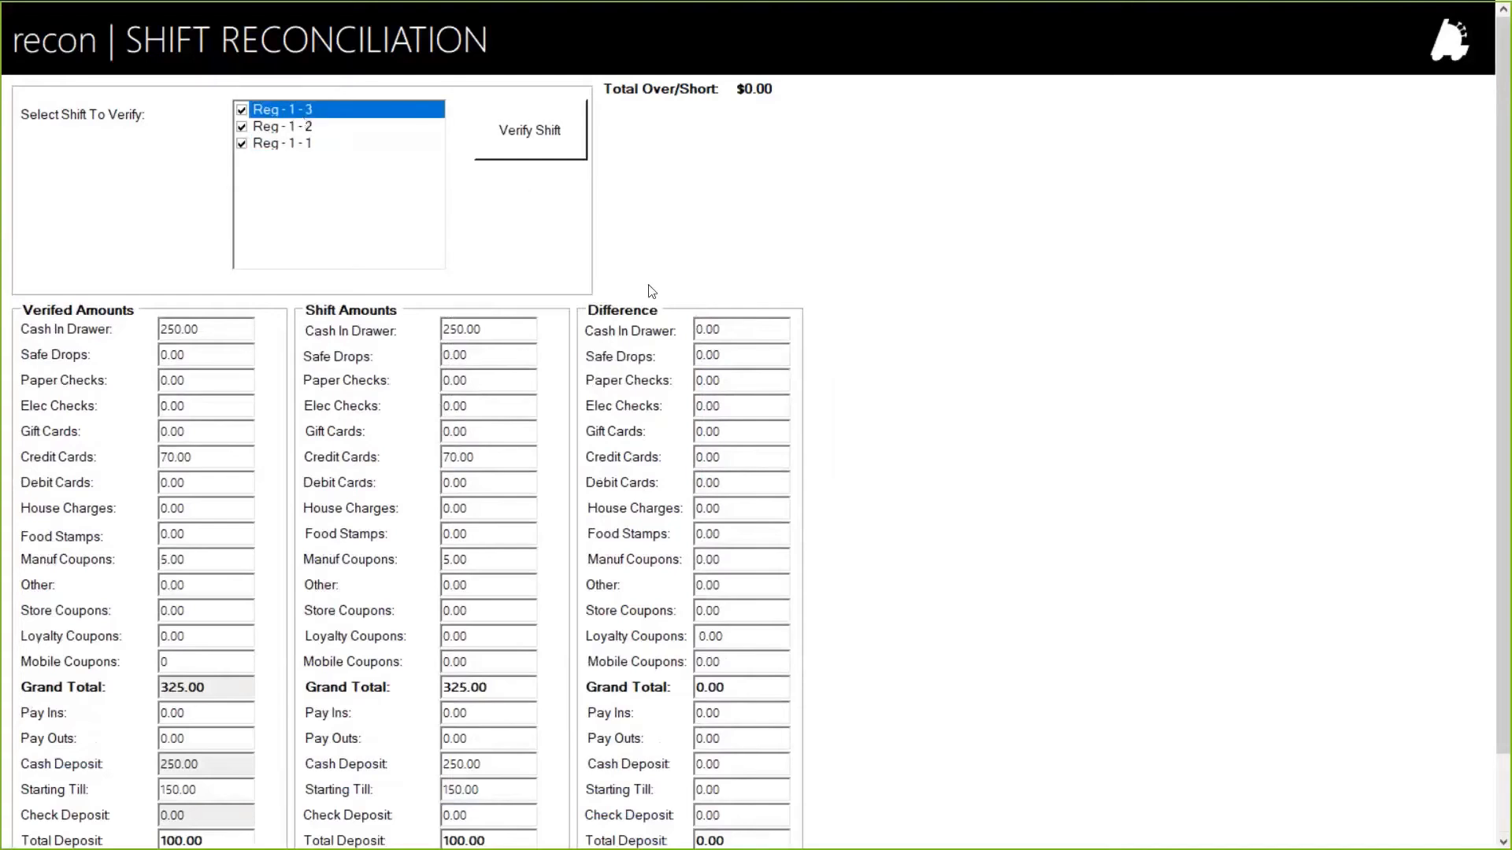
pyautogui.scroll(-1, 651, 291)
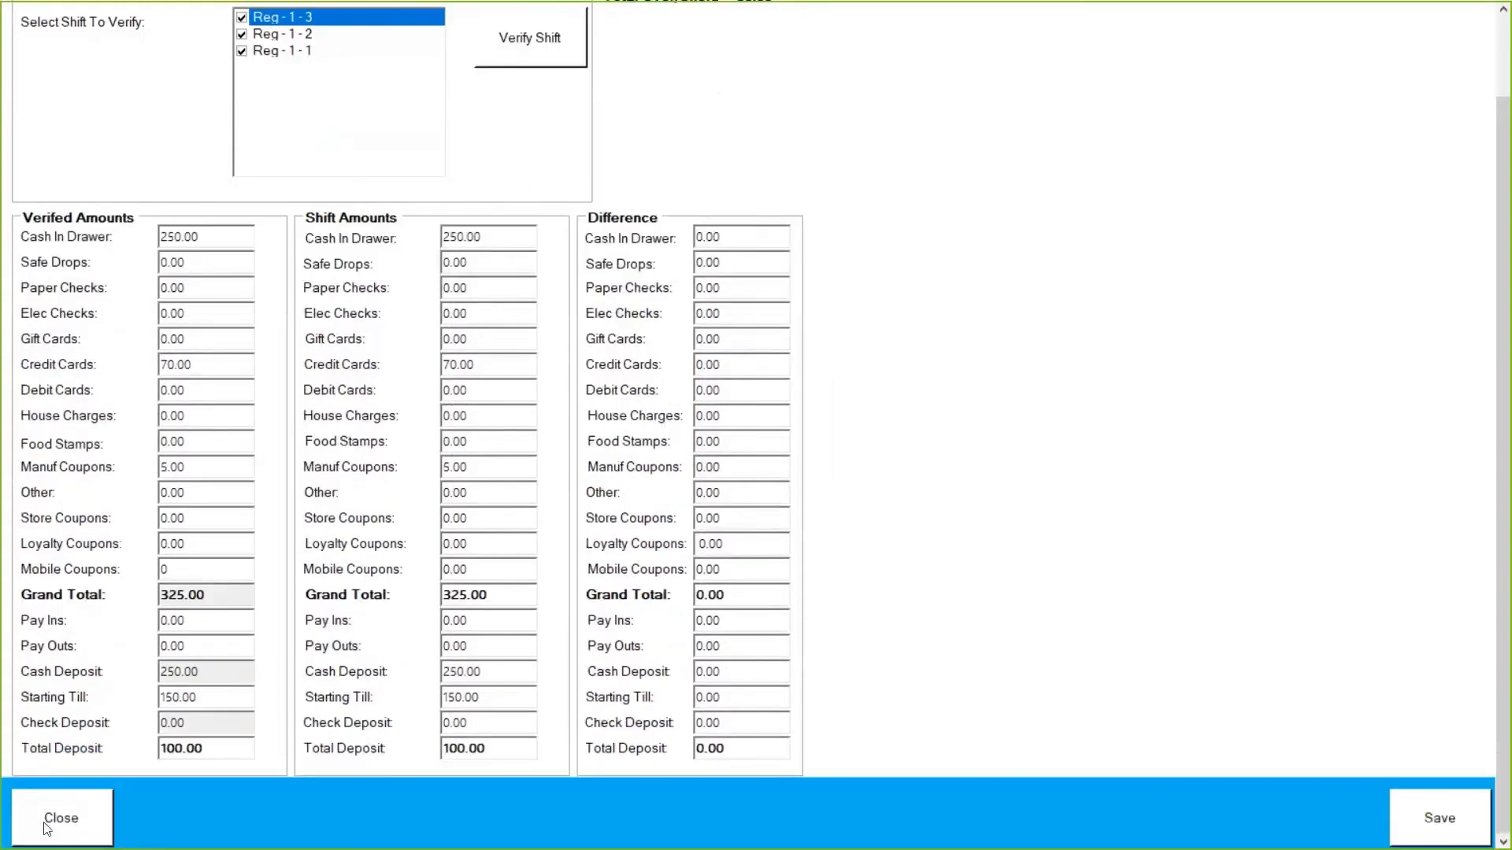
pyautogui.click(47, 825)
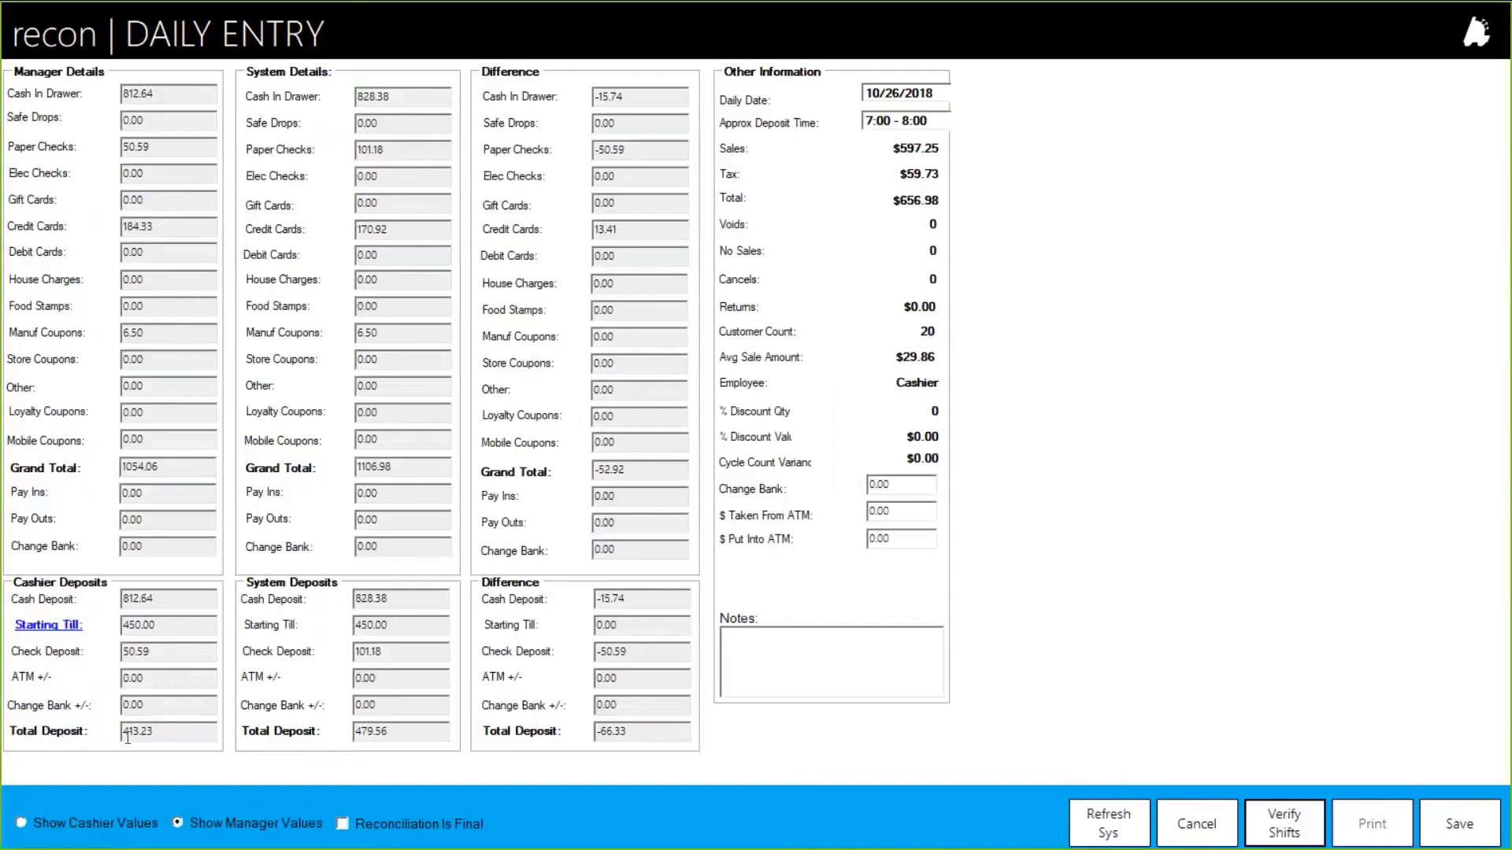
# Compare the cashier values with the manager values in the daily entry.
pyautogui.click(75, 823)
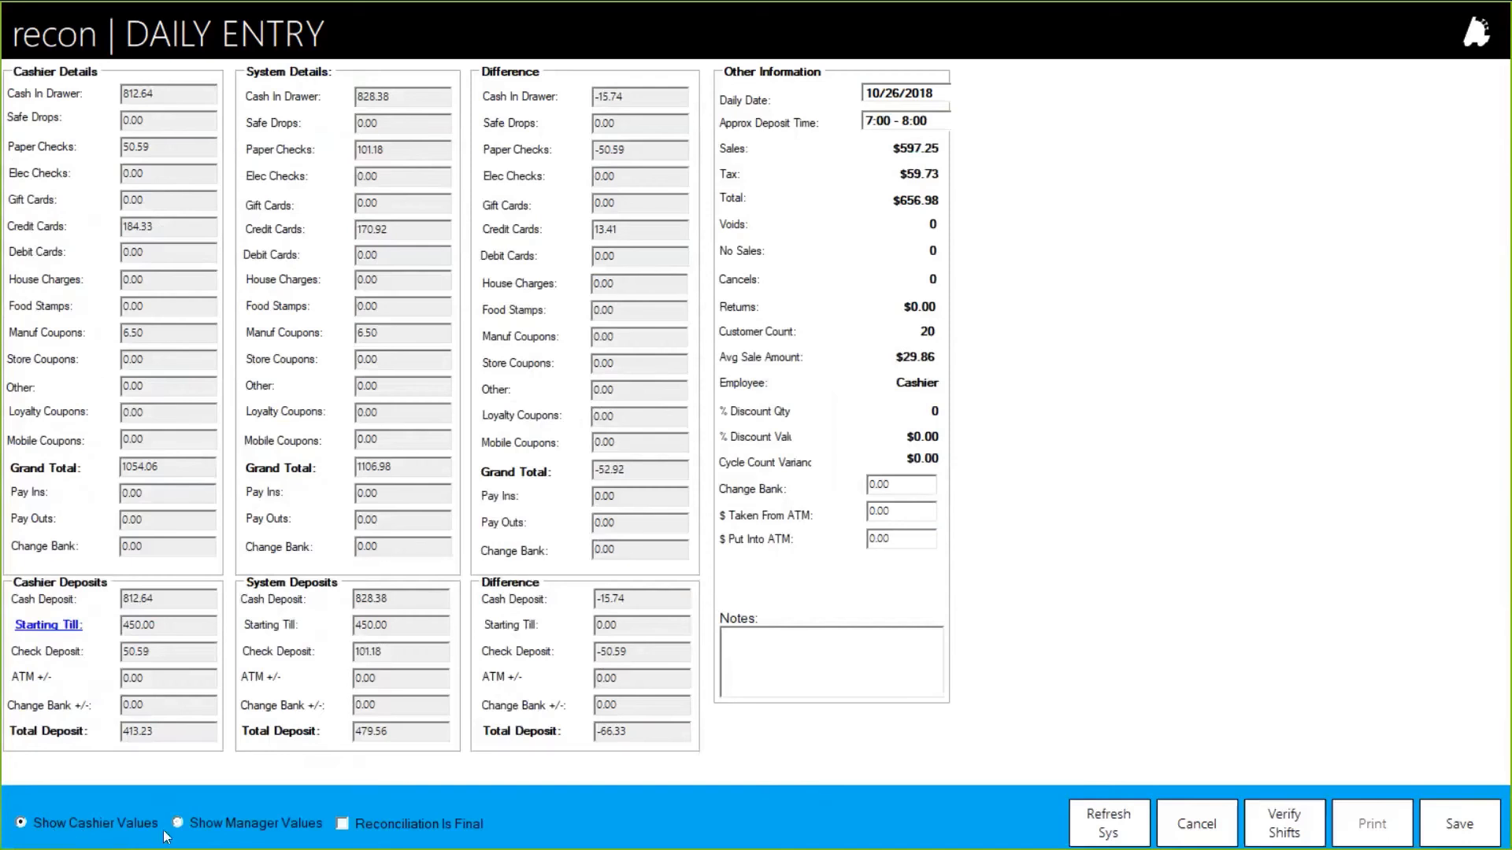
pyautogui.click(259, 829)
pyautogui.click(163, 825)
pyautogui.click(217, 821)
pyautogui.click(121, 824)
pyautogui.click(219, 822)
# Save the daily reconciliation as final with the date 10/26/2018, and exit to the point of sale actions.
pyautogui.click(1459, 823)
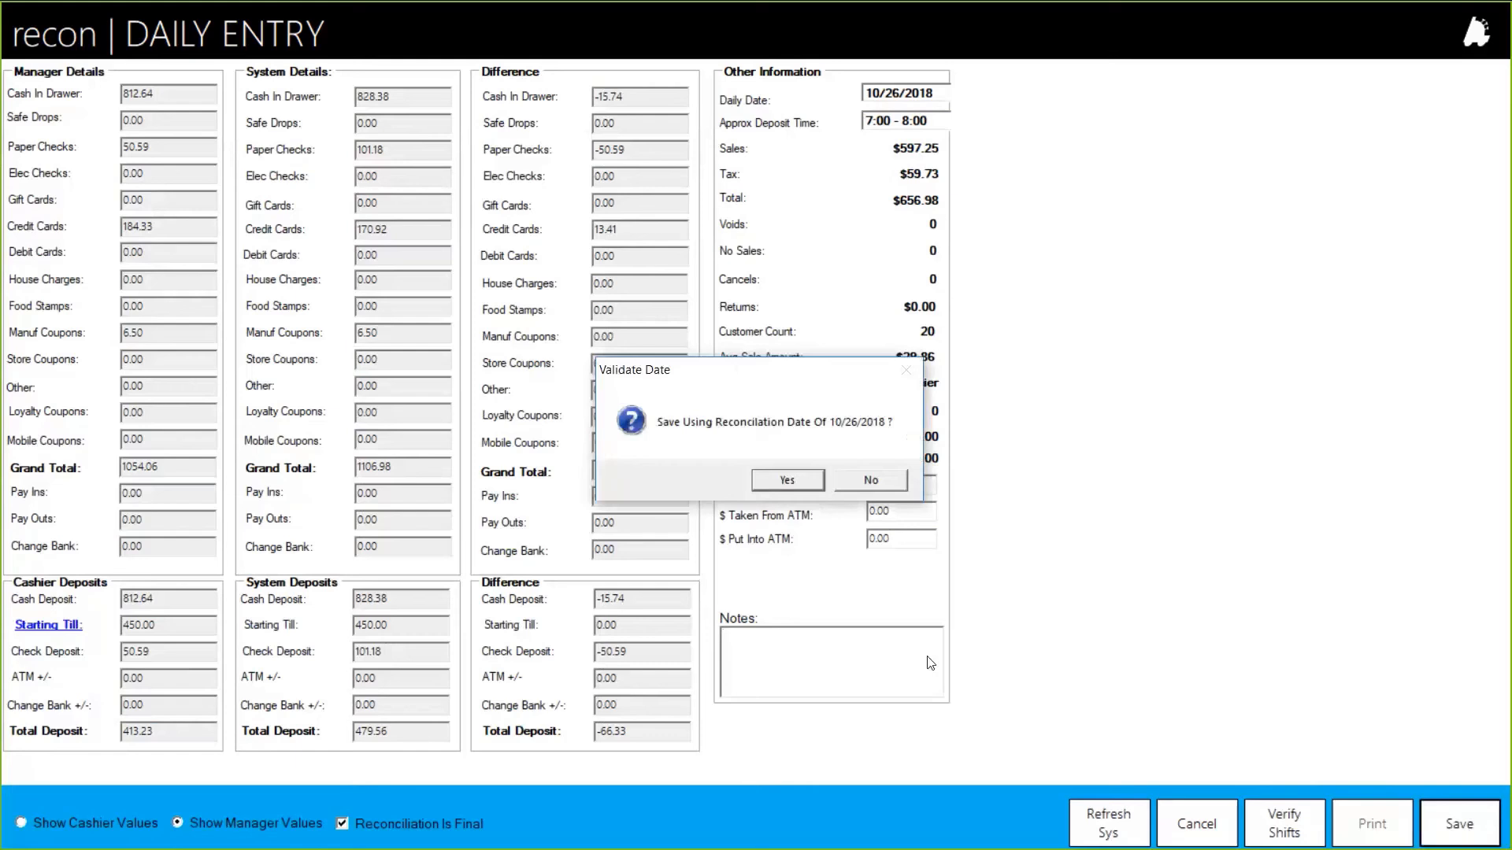
pyautogui.click(791, 485)
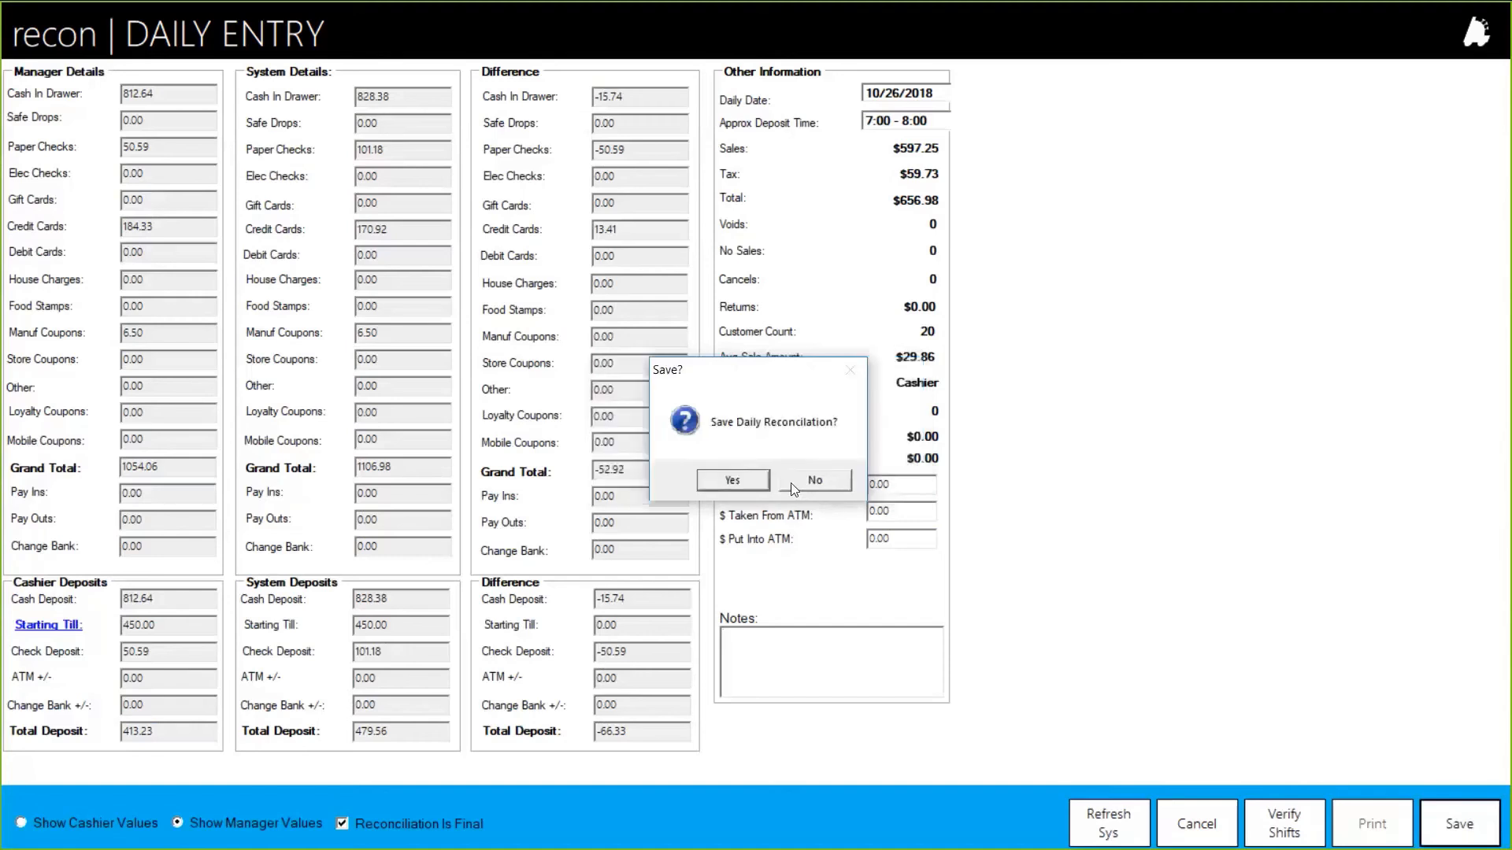
pyautogui.click(731, 478)
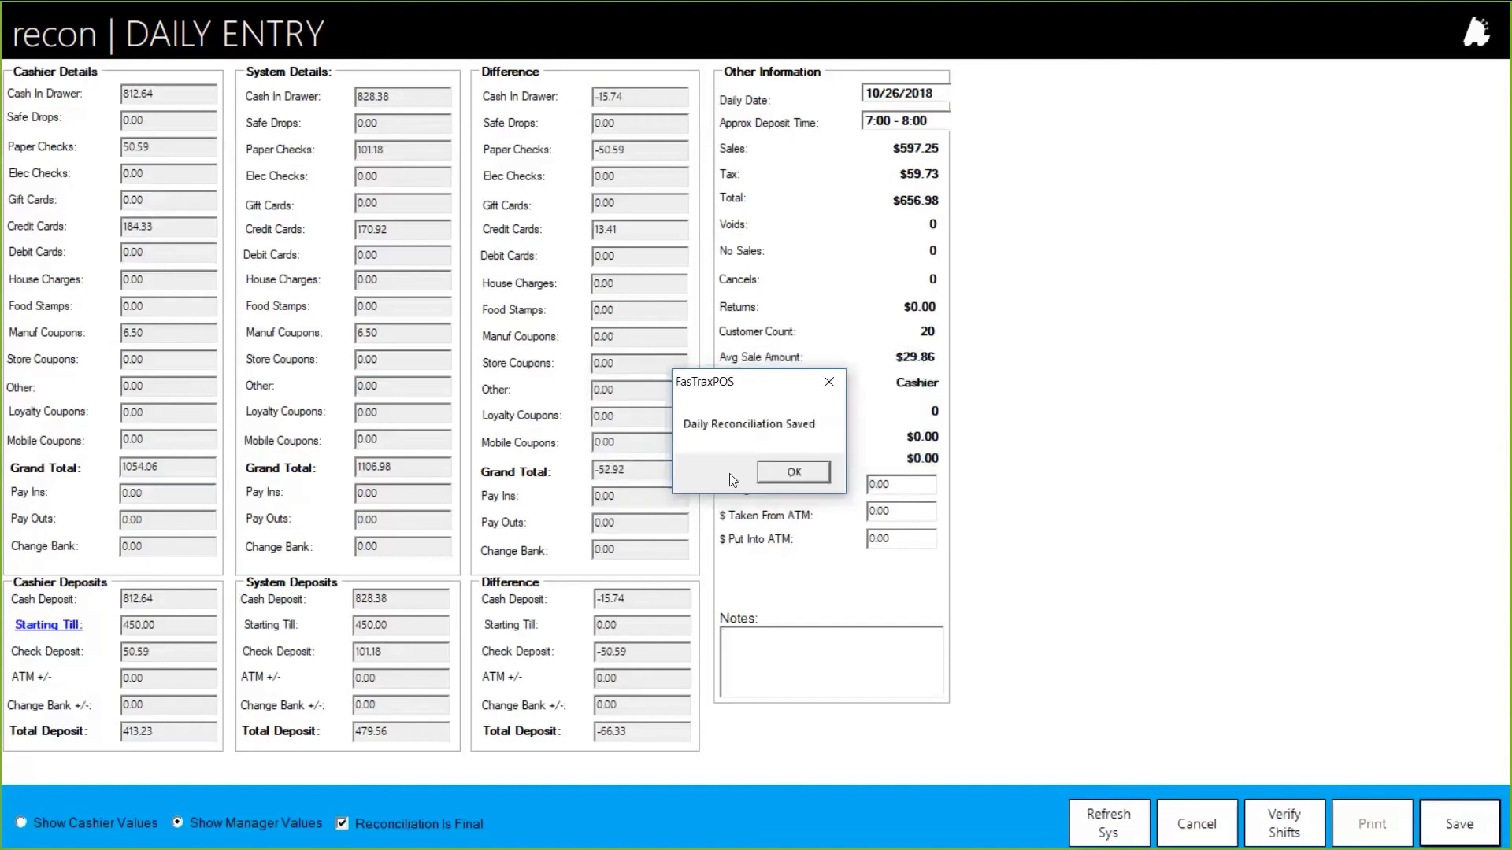
pyautogui.click(792, 472)
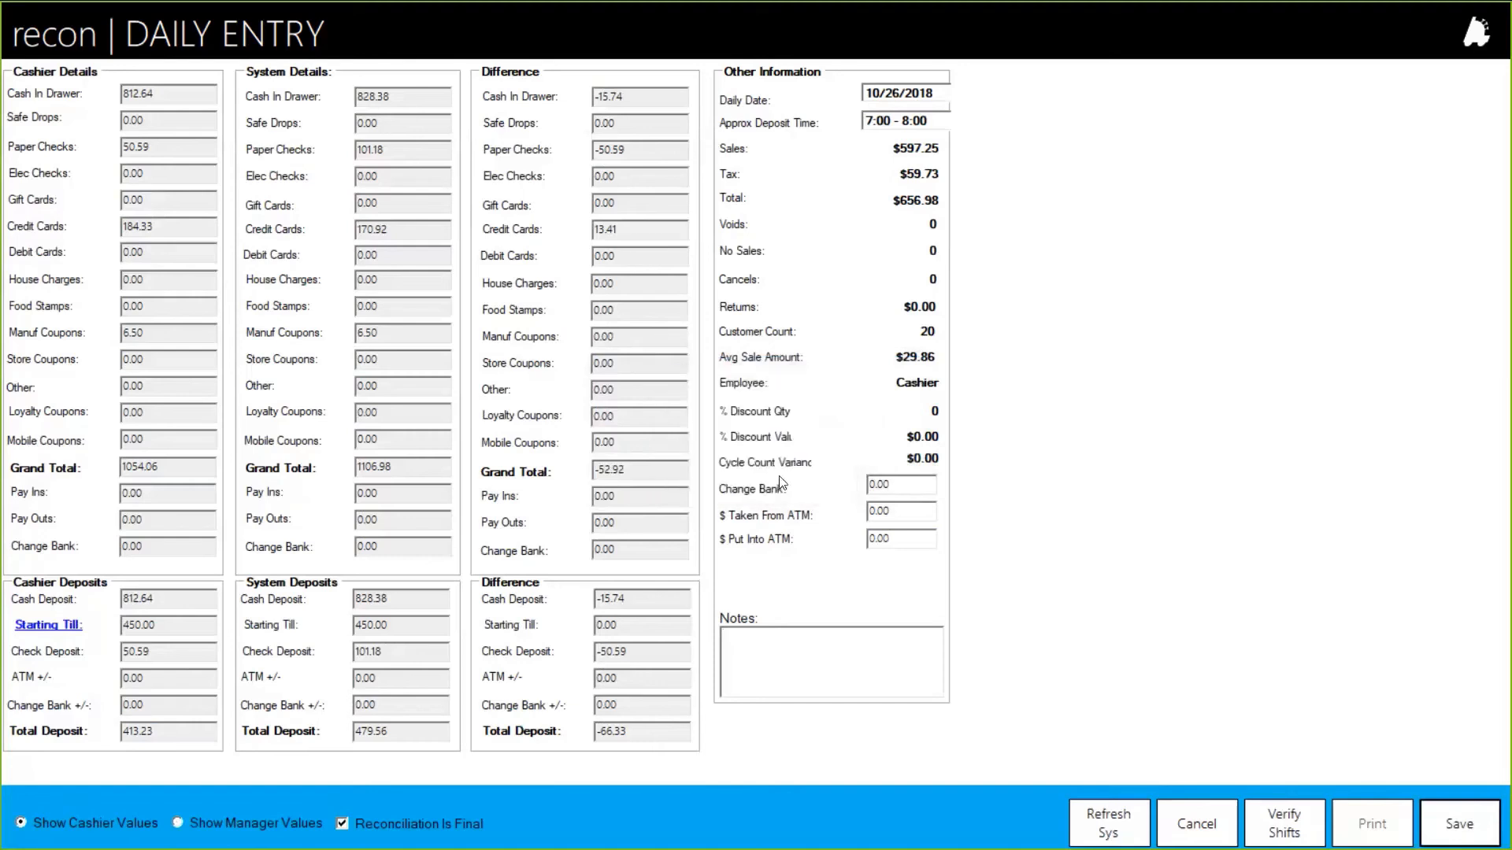
pyautogui.click(1230, 832)
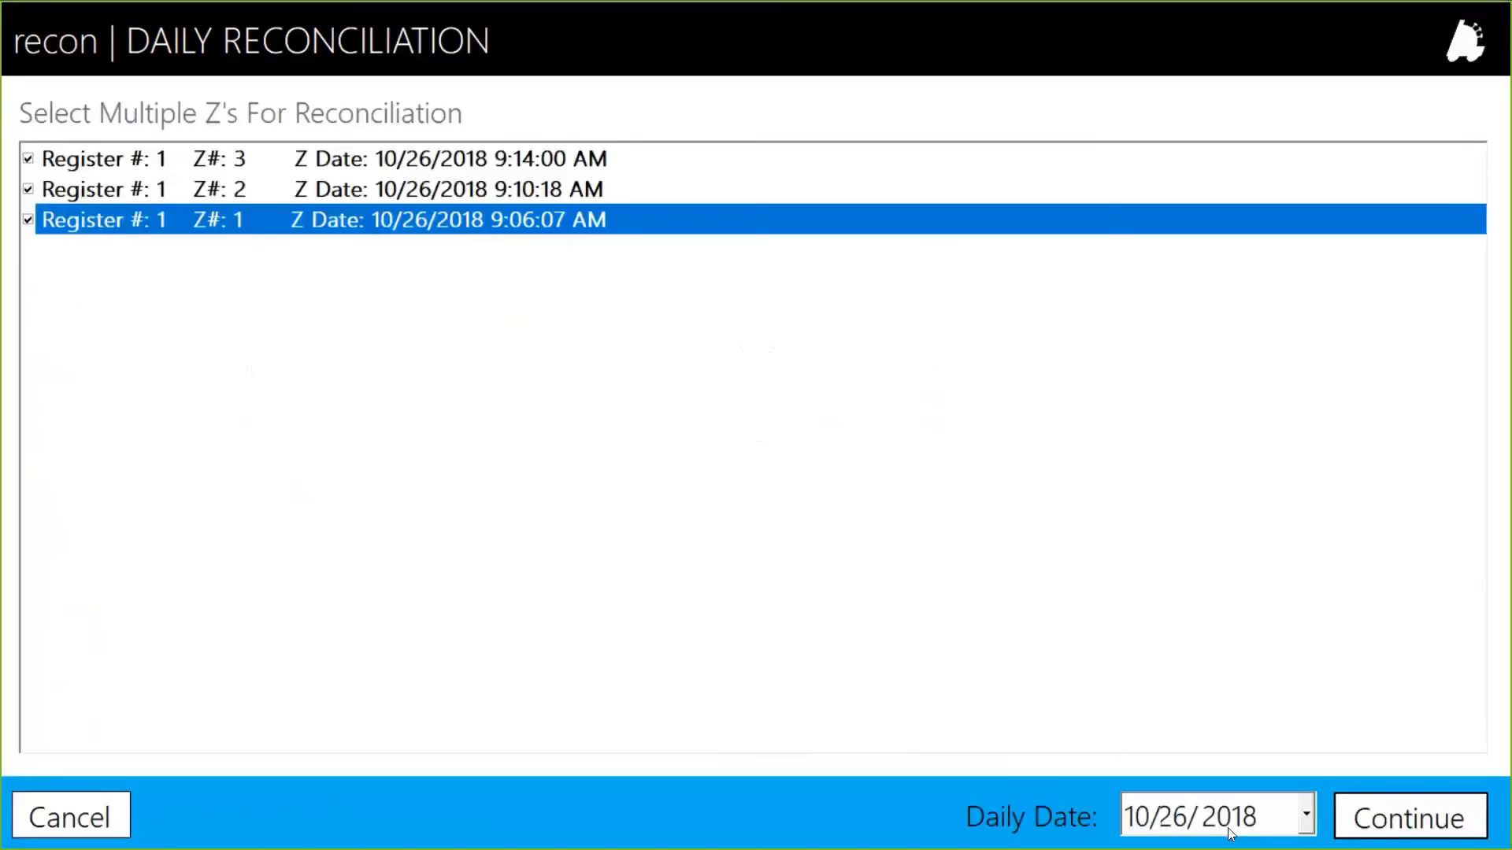
pyautogui.click(77, 827)
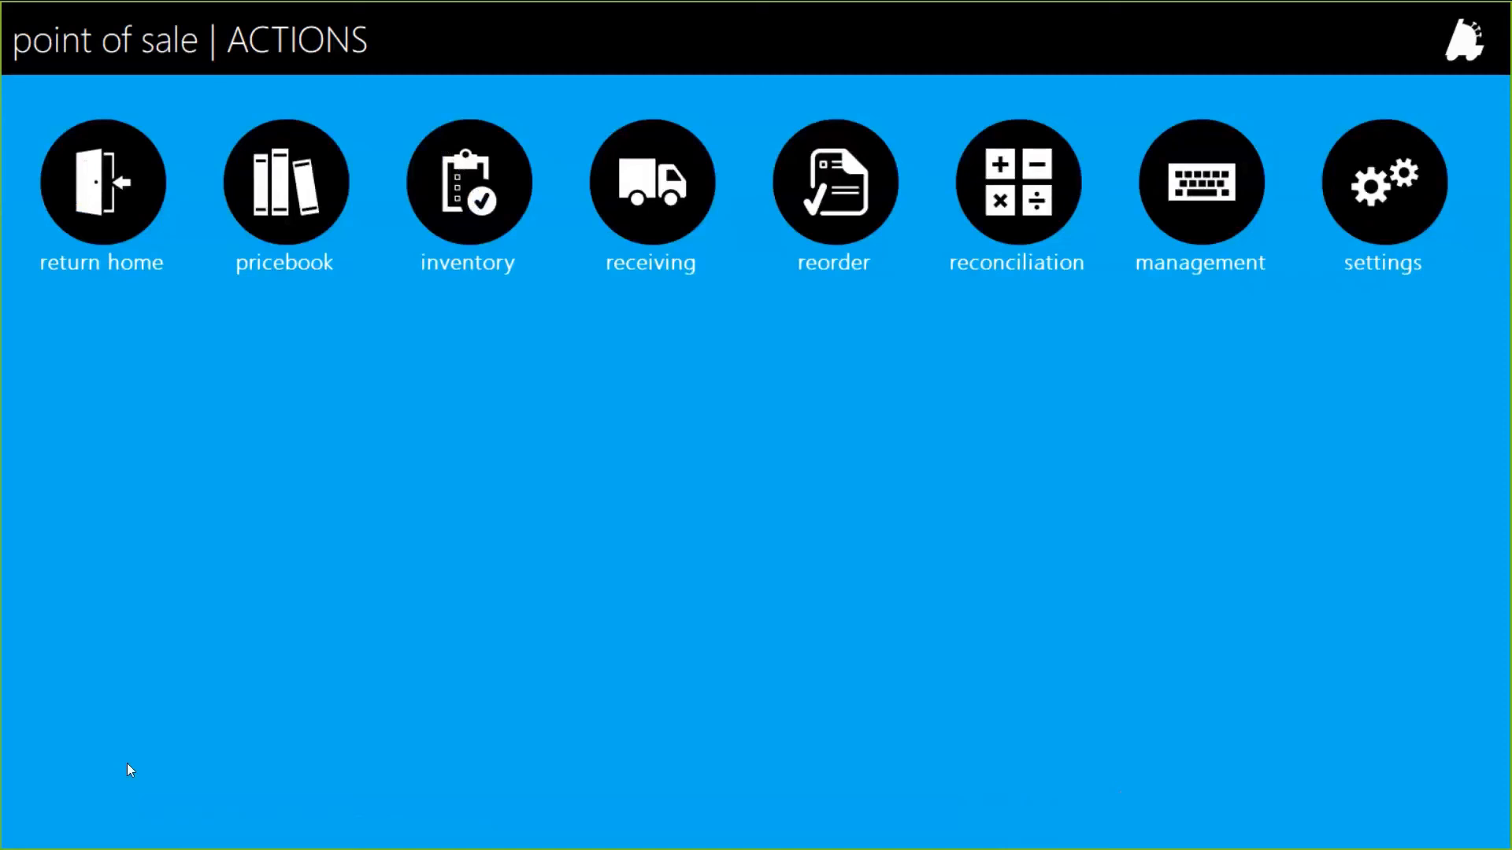
# Switch to FasTrax Director and open the Reconciliation Report among the sales reports.
pyautogui.hotkey('alt', 'Tab')
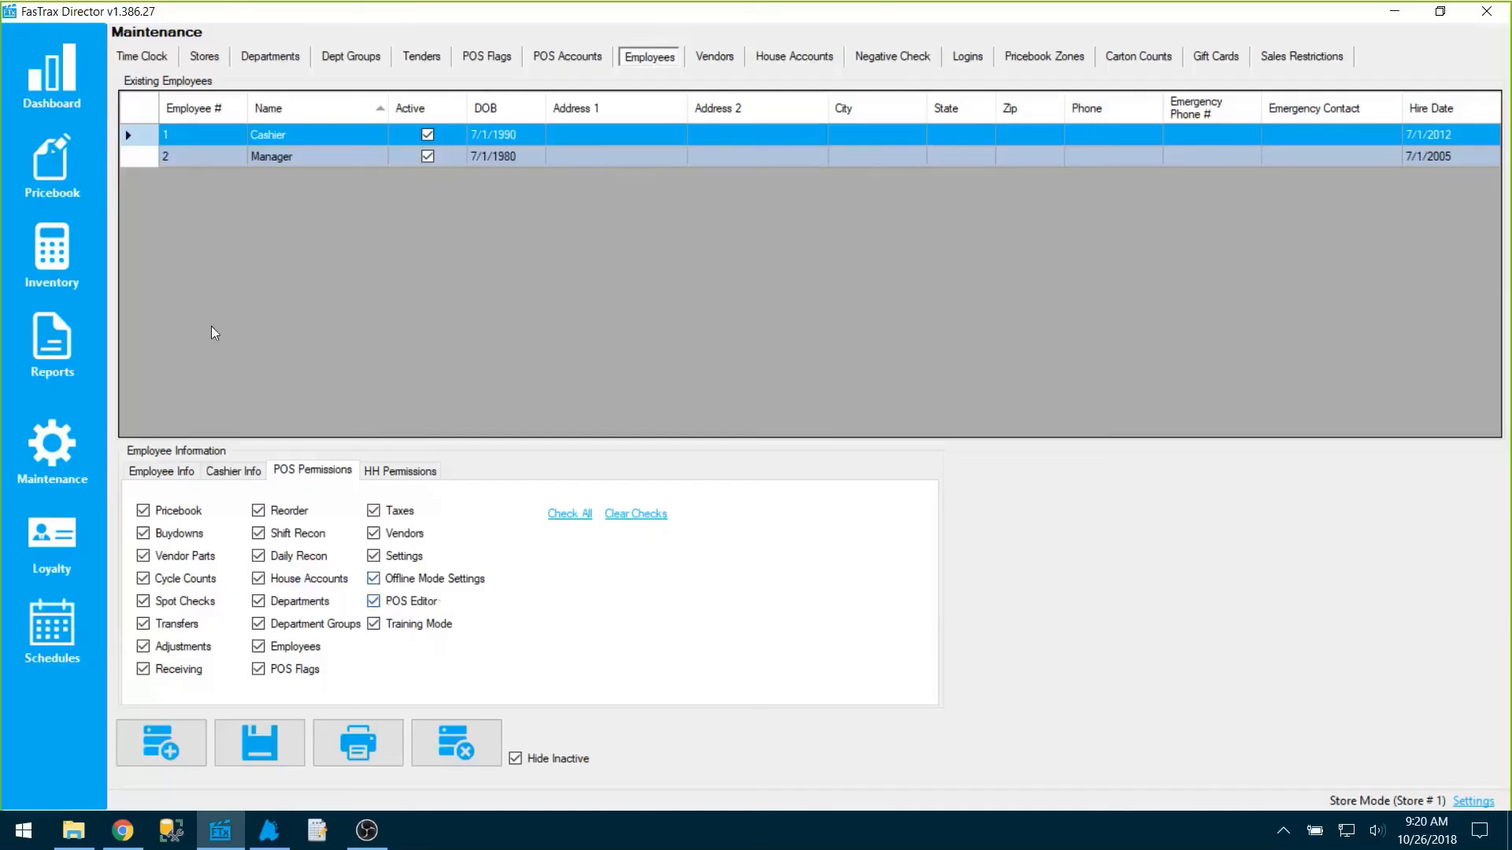
pyautogui.click(59, 351)
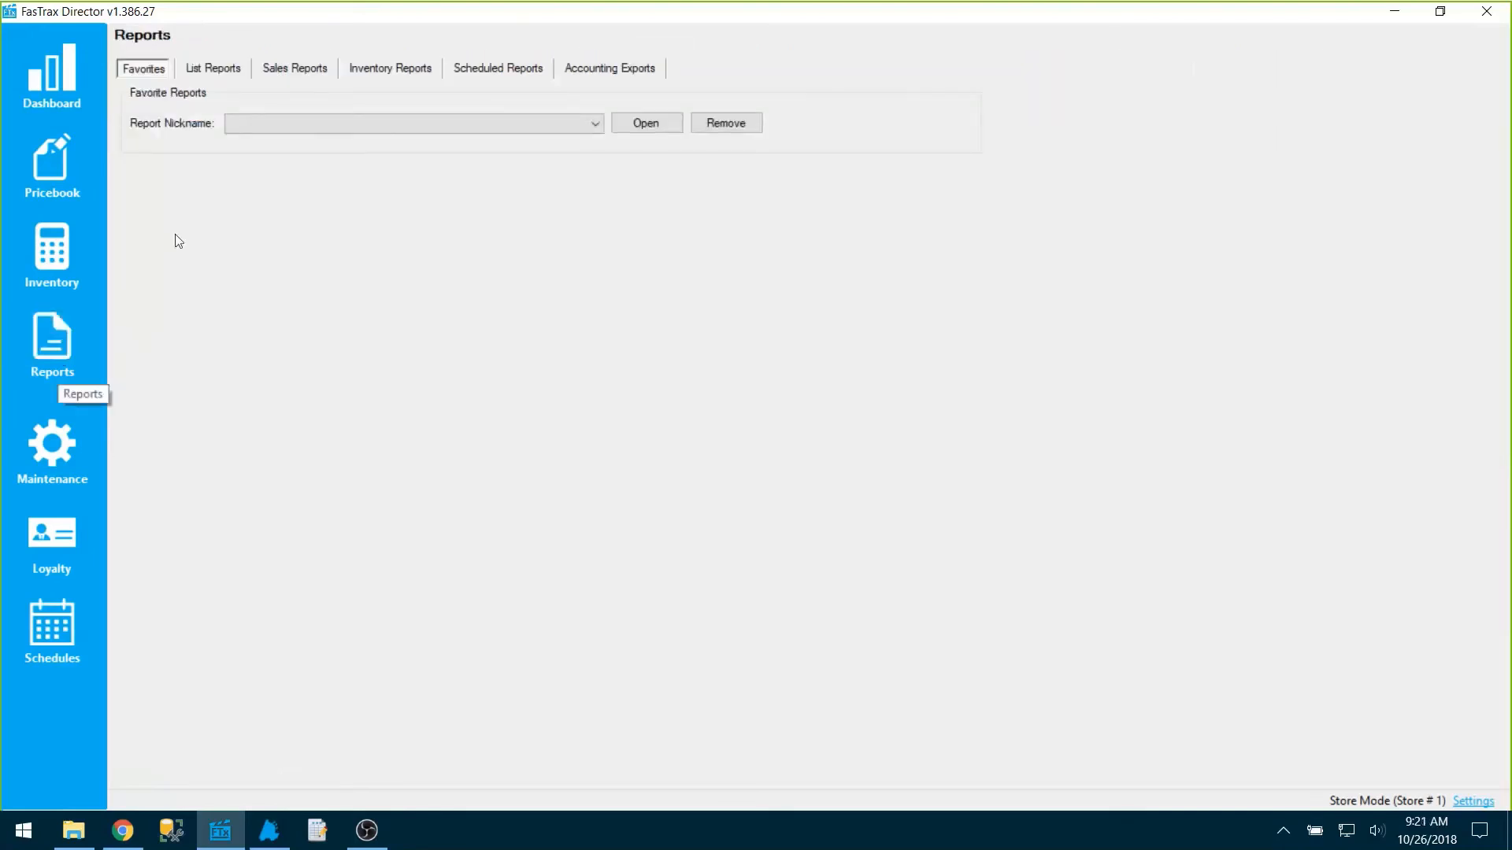
pyautogui.click(308, 71)
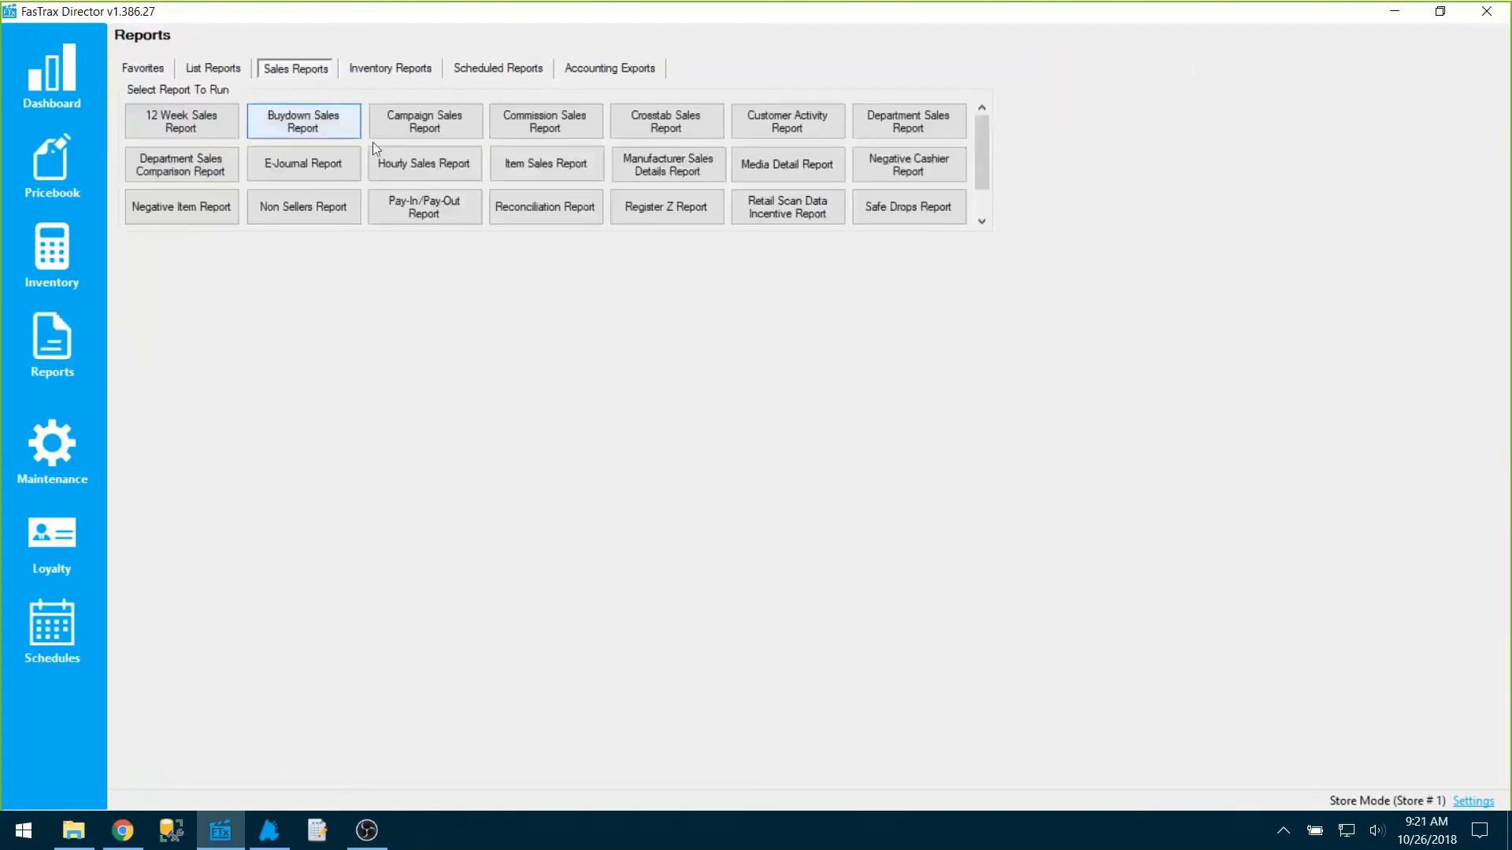
pyautogui.click(586, 216)
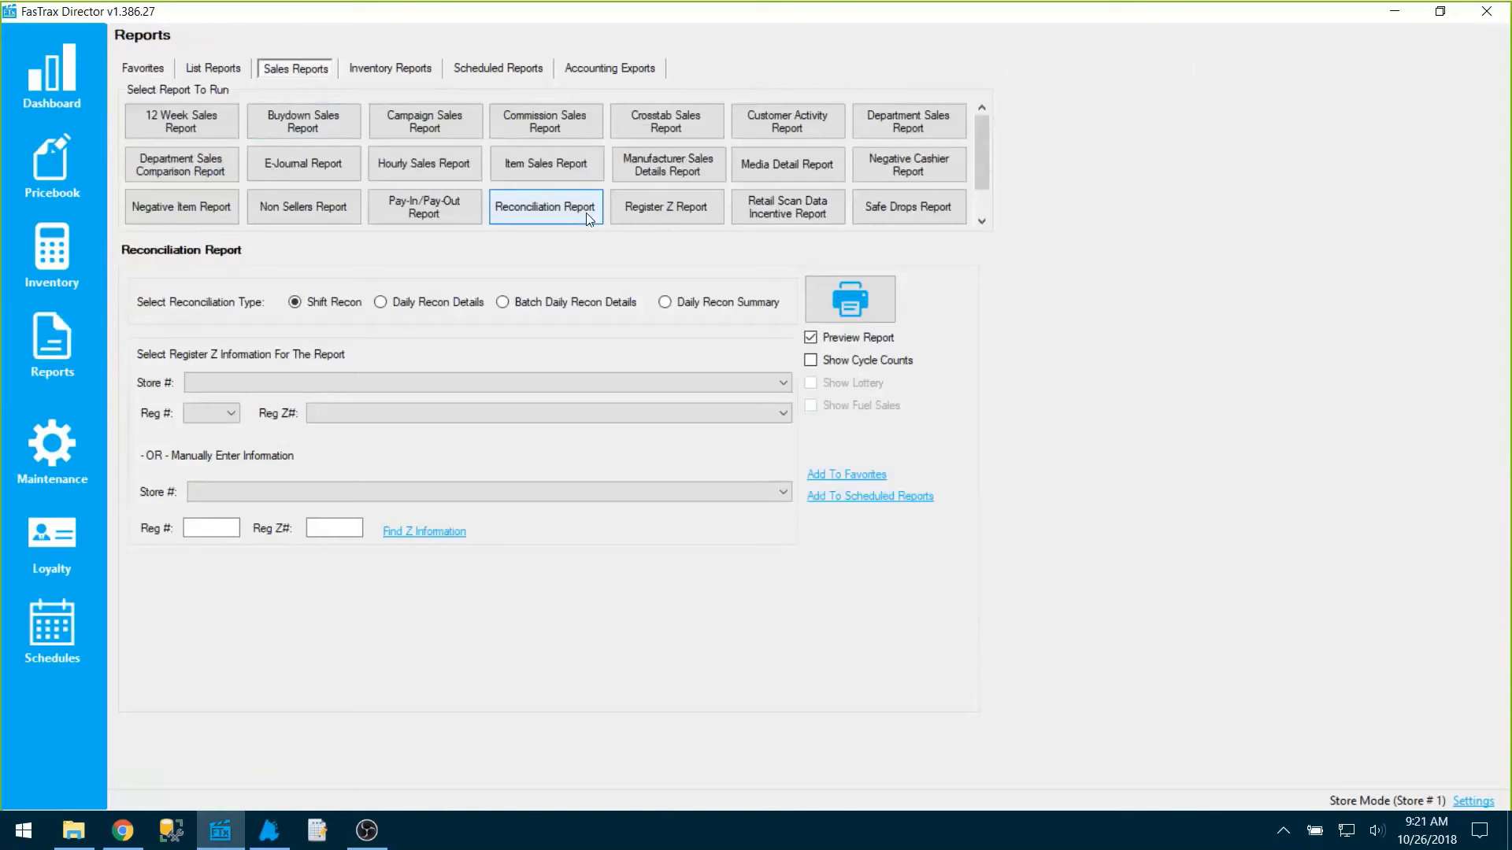
# Preview the Shift Recon report for FasTrax Store #1, register 1, Z 3.
pyautogui.click(260, 383)
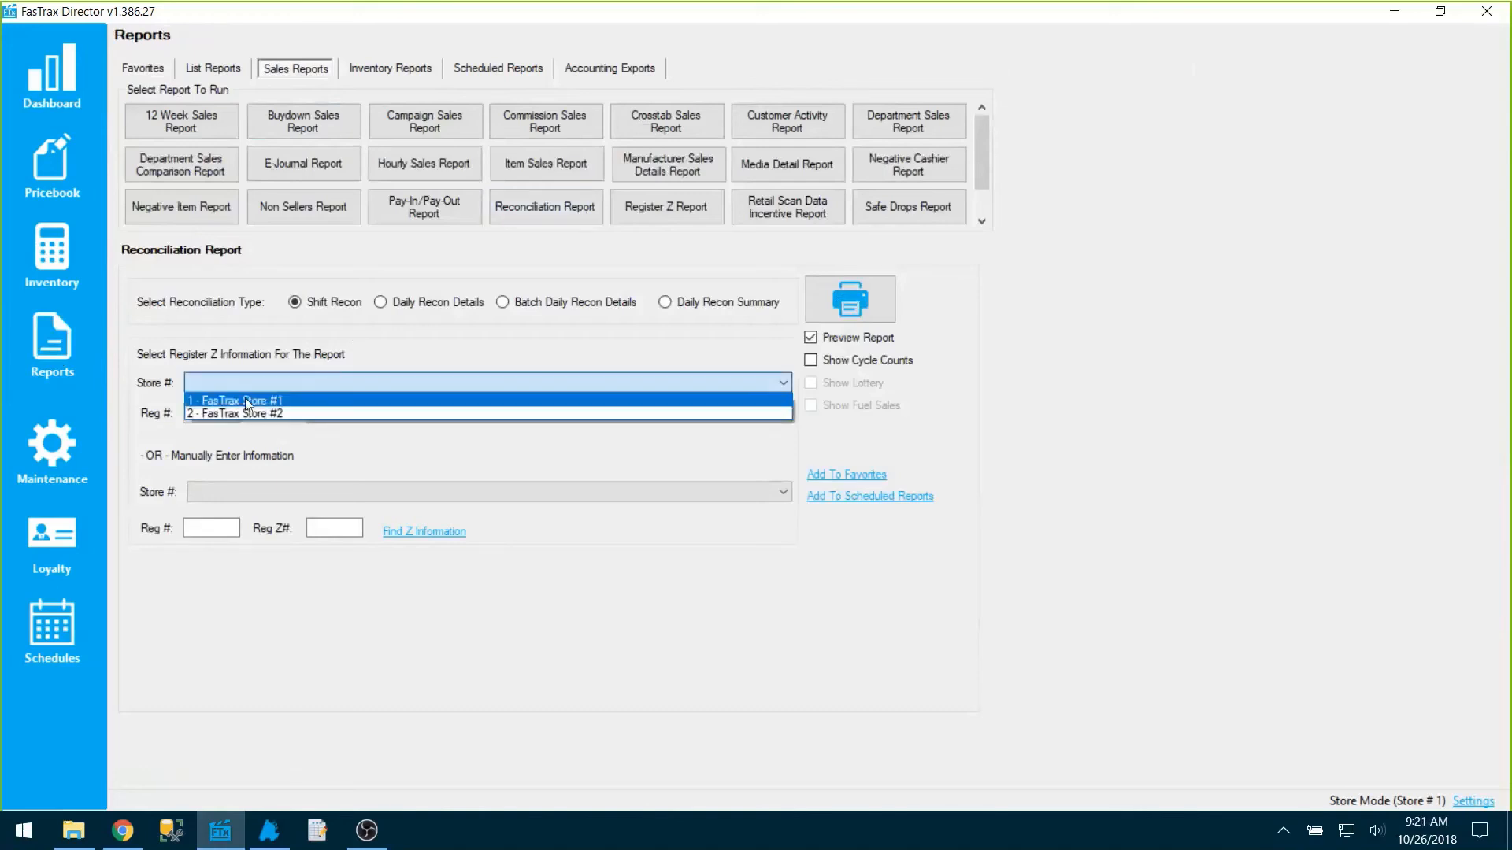
pyautogui.click(244, 400)
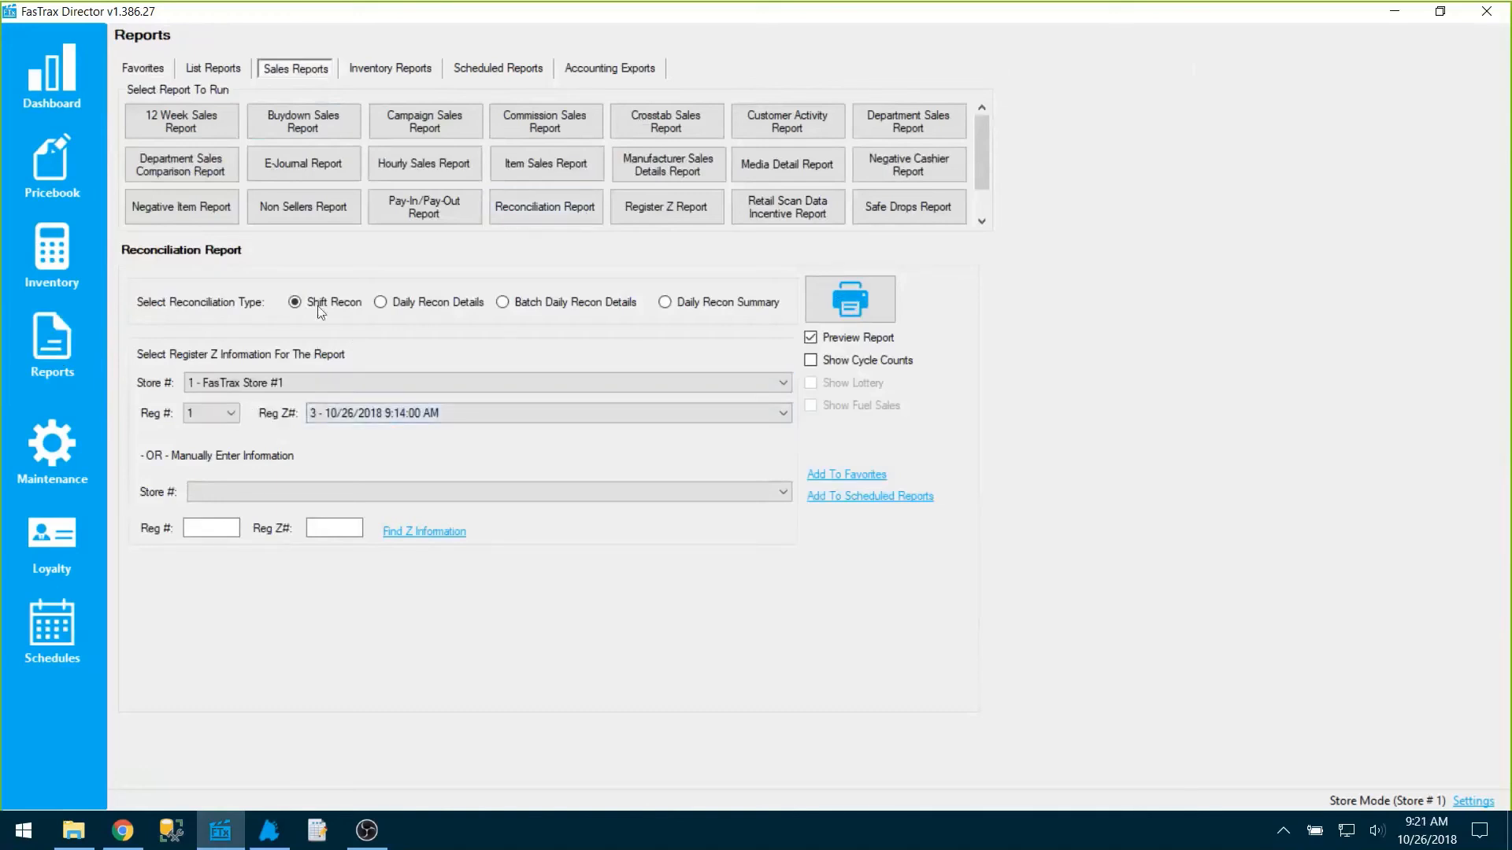
pyautogui.click(421, 413)
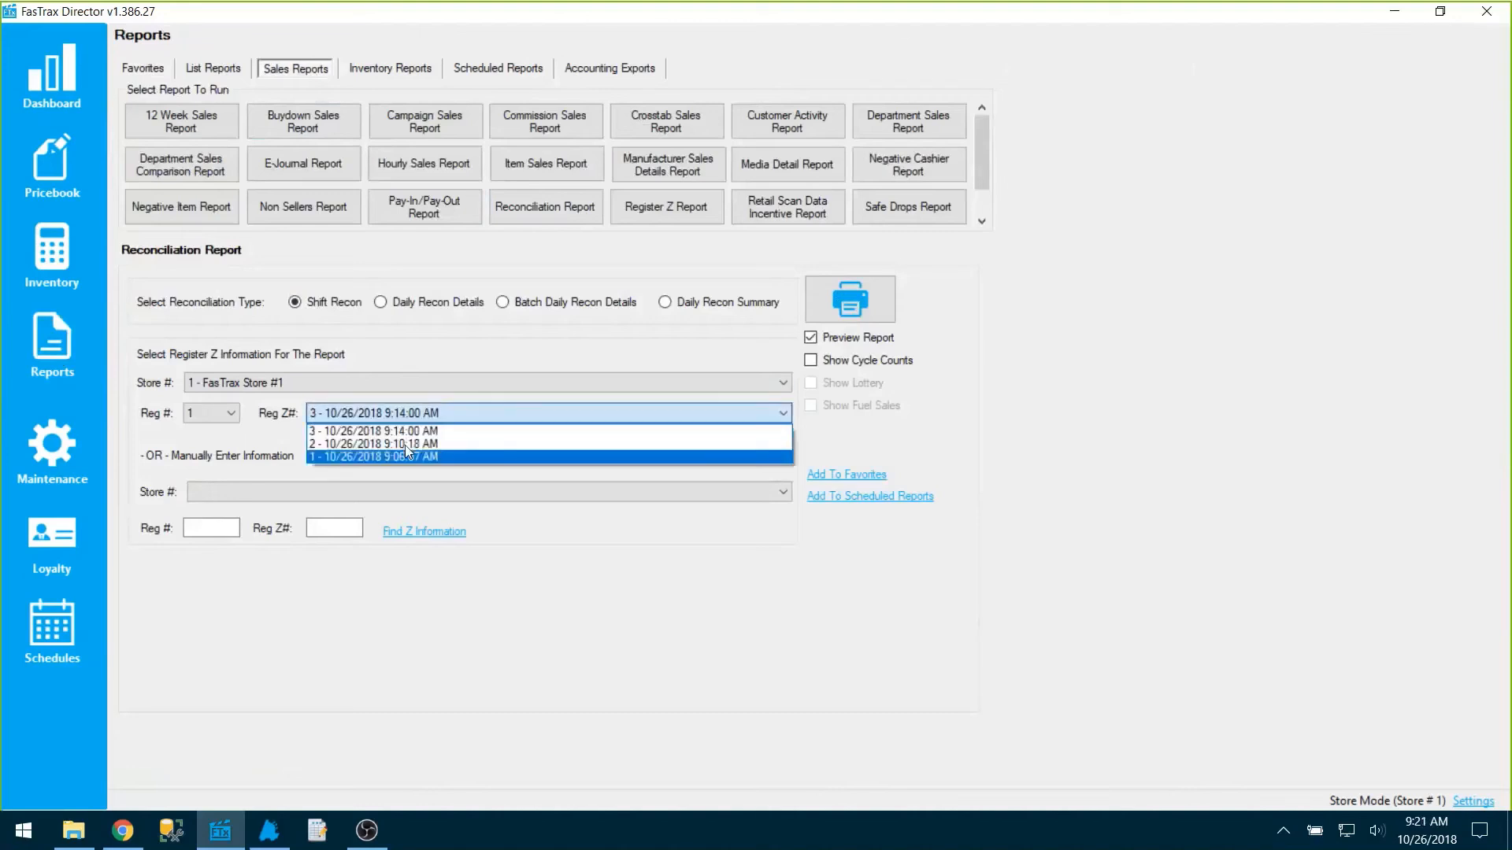
pyautogui.click(403, 431)
pyautogui.click(887, 302)
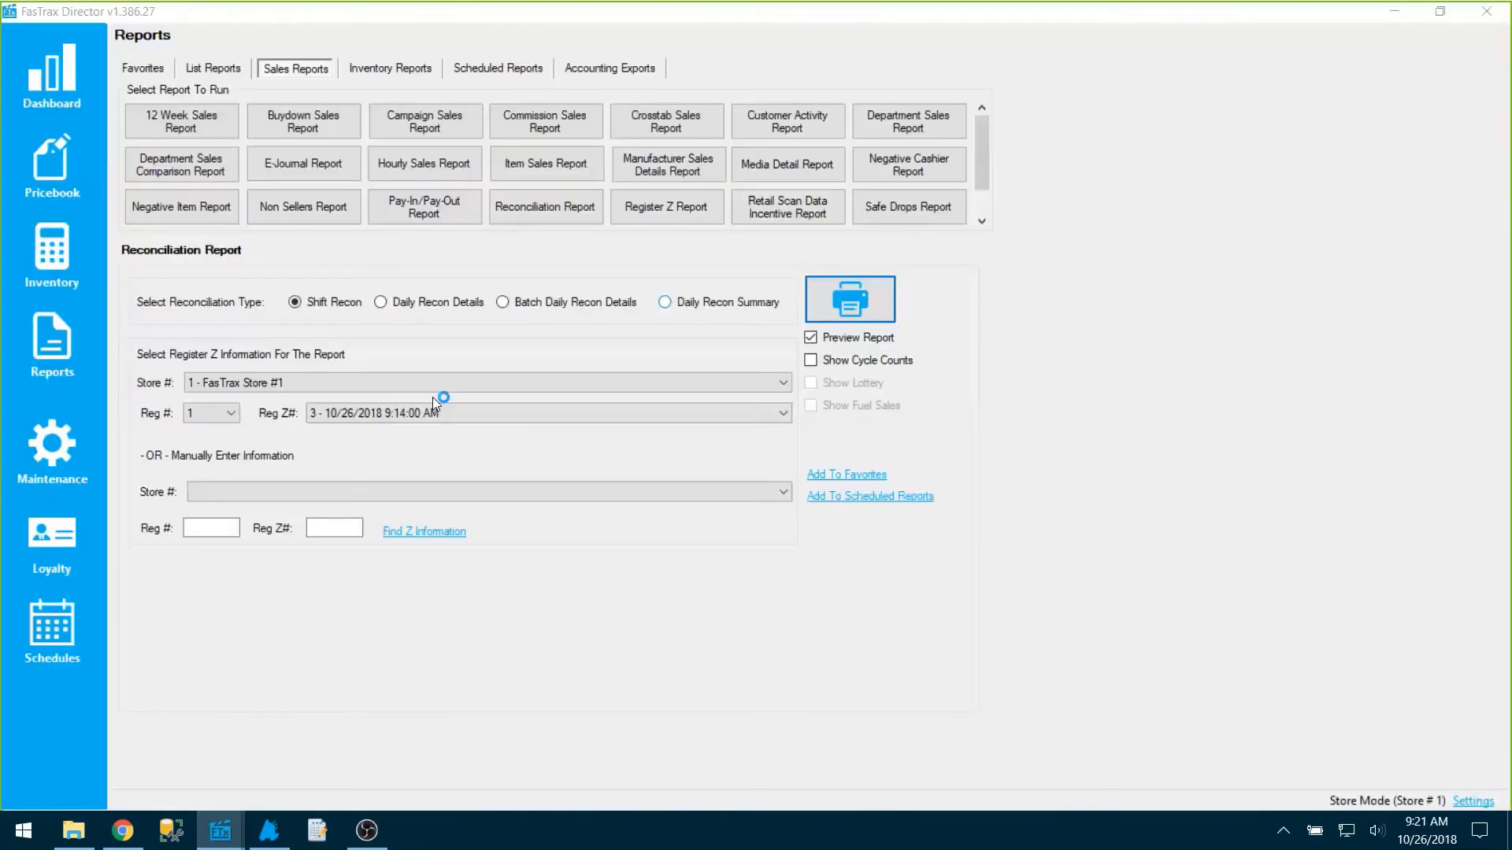
# Preview the Shift Recon report for register 1, Z 1.
pyautogui.click(432, 412)
pyautogui.click(351, 460)
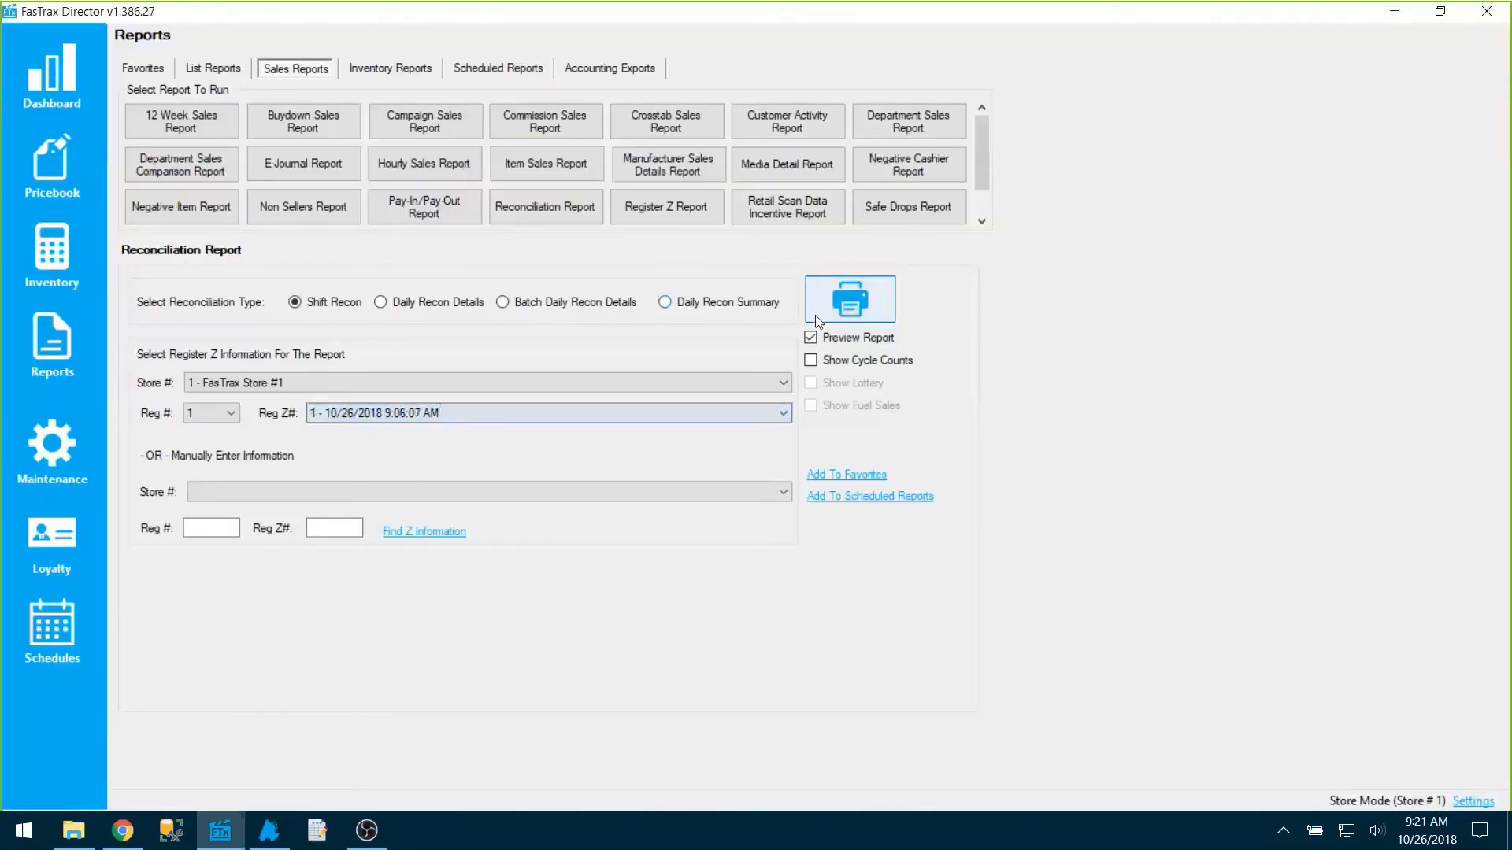
pyautogui.click(816, 318)
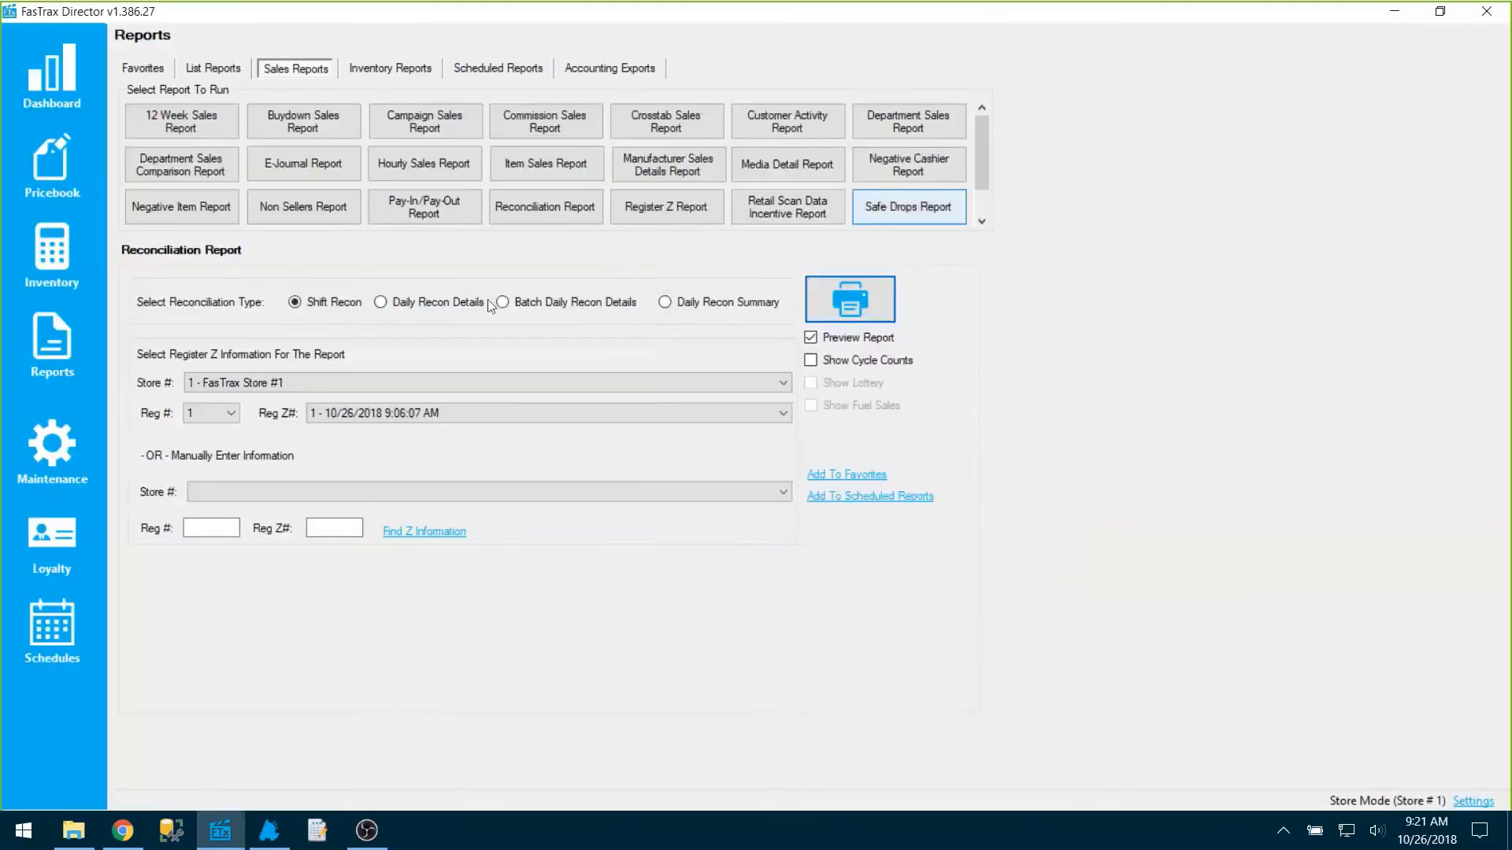
# Preview the Daily Recon Details report for FasTrax Store #1's 10/26/2018 reconciliation.
pyautogui.click(433, 304)
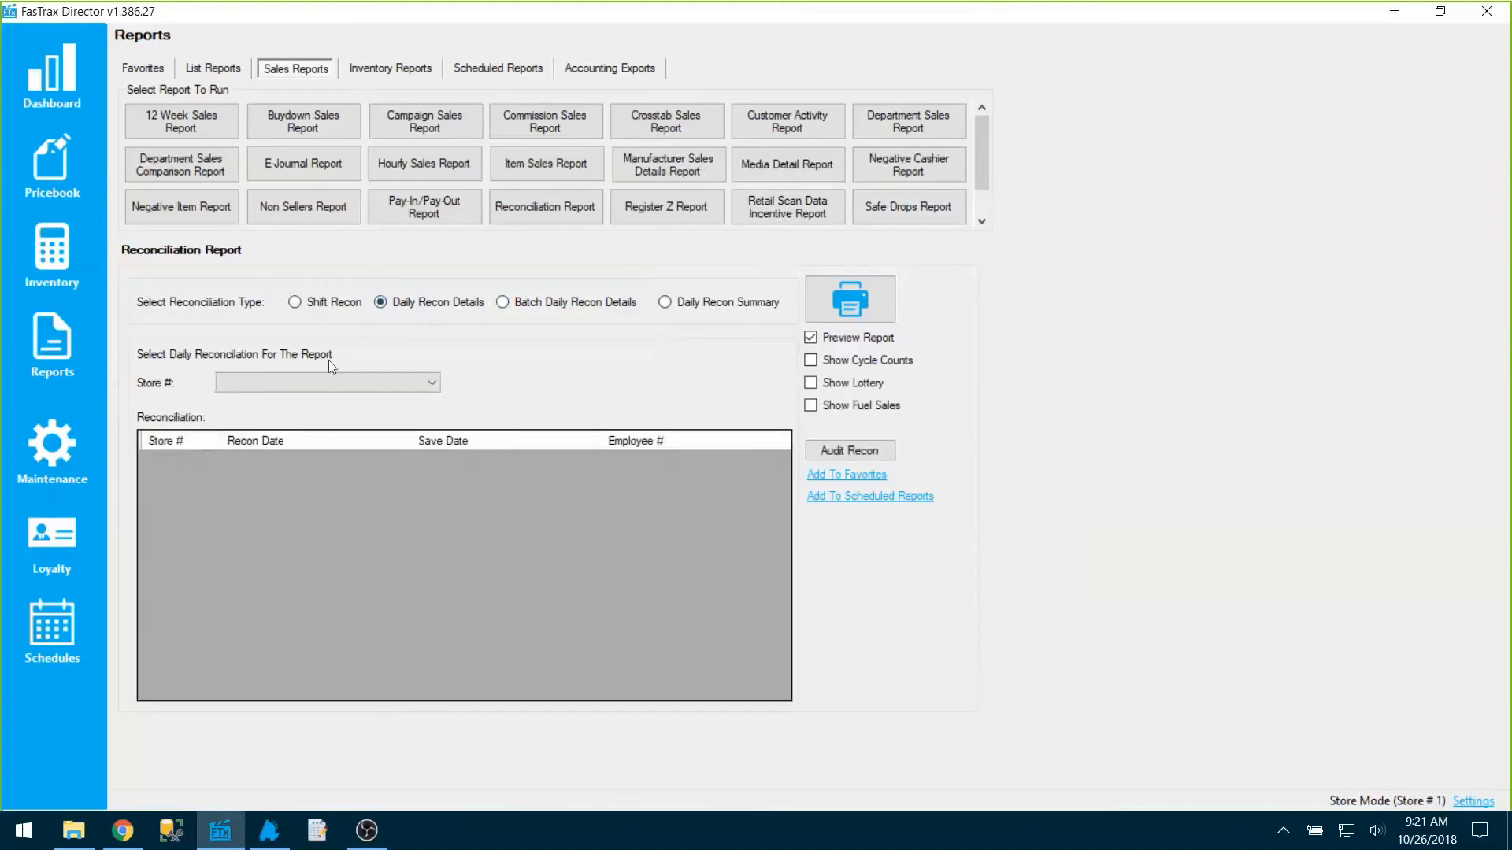
pyautogui.click(331, 382)
pyautogui.click(252, 395)
pyautogui.click(208, 470)
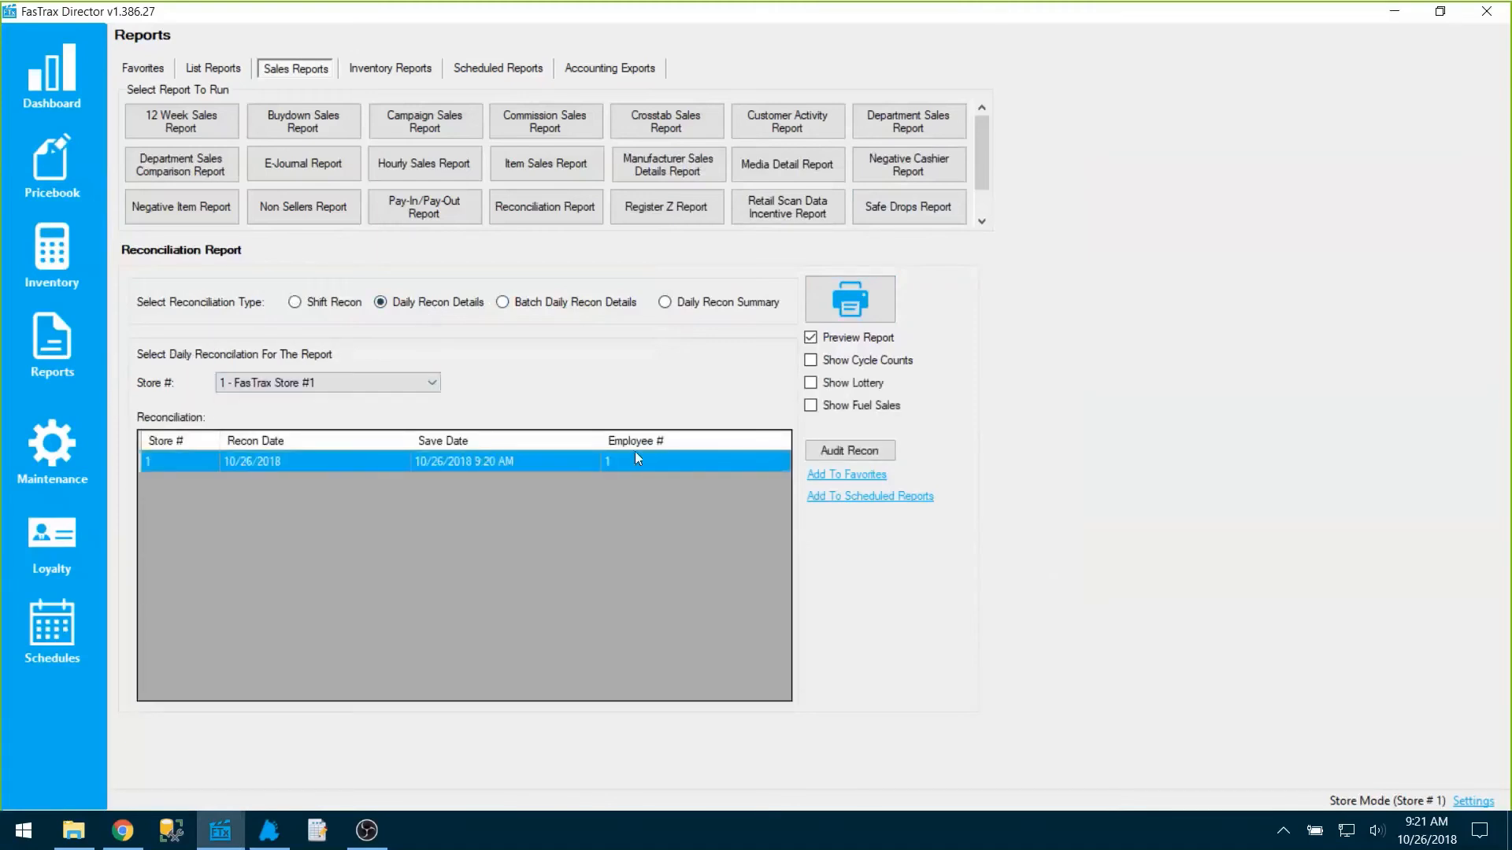
pyautogui.click(878, 301)
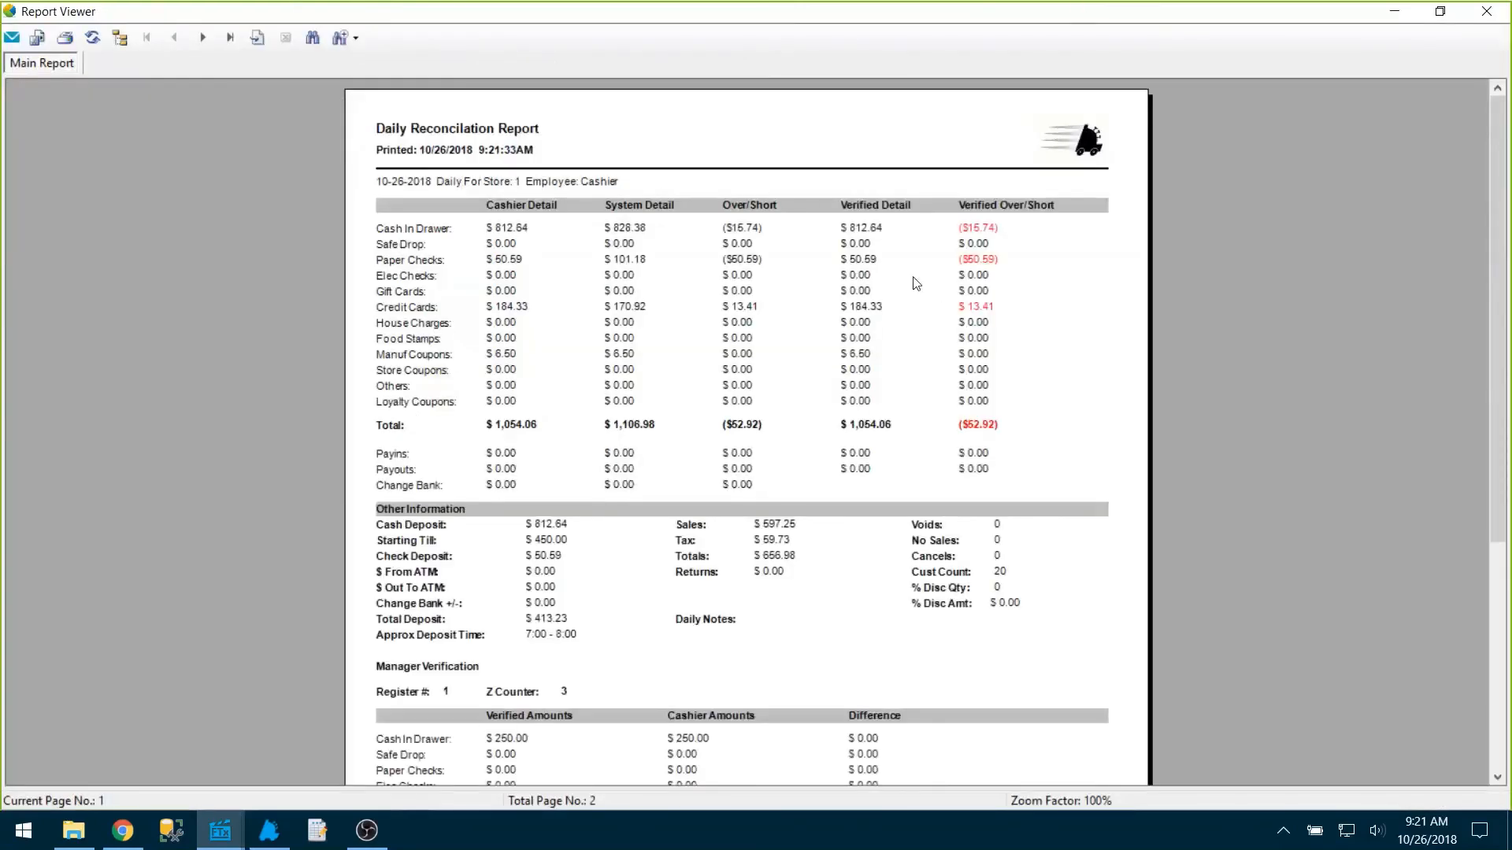
# Read through the Daily Reconciliation Report, including its manager verification section, and close the report viewer.
pyautogui.scroll(-5, 861, 473)
pyautogui.scroll(5, 860, 472)
pyautogui.moveTo(1079, 14); pyautogui.dragTo(913, 137)
pyautogui.click(1084, 136)
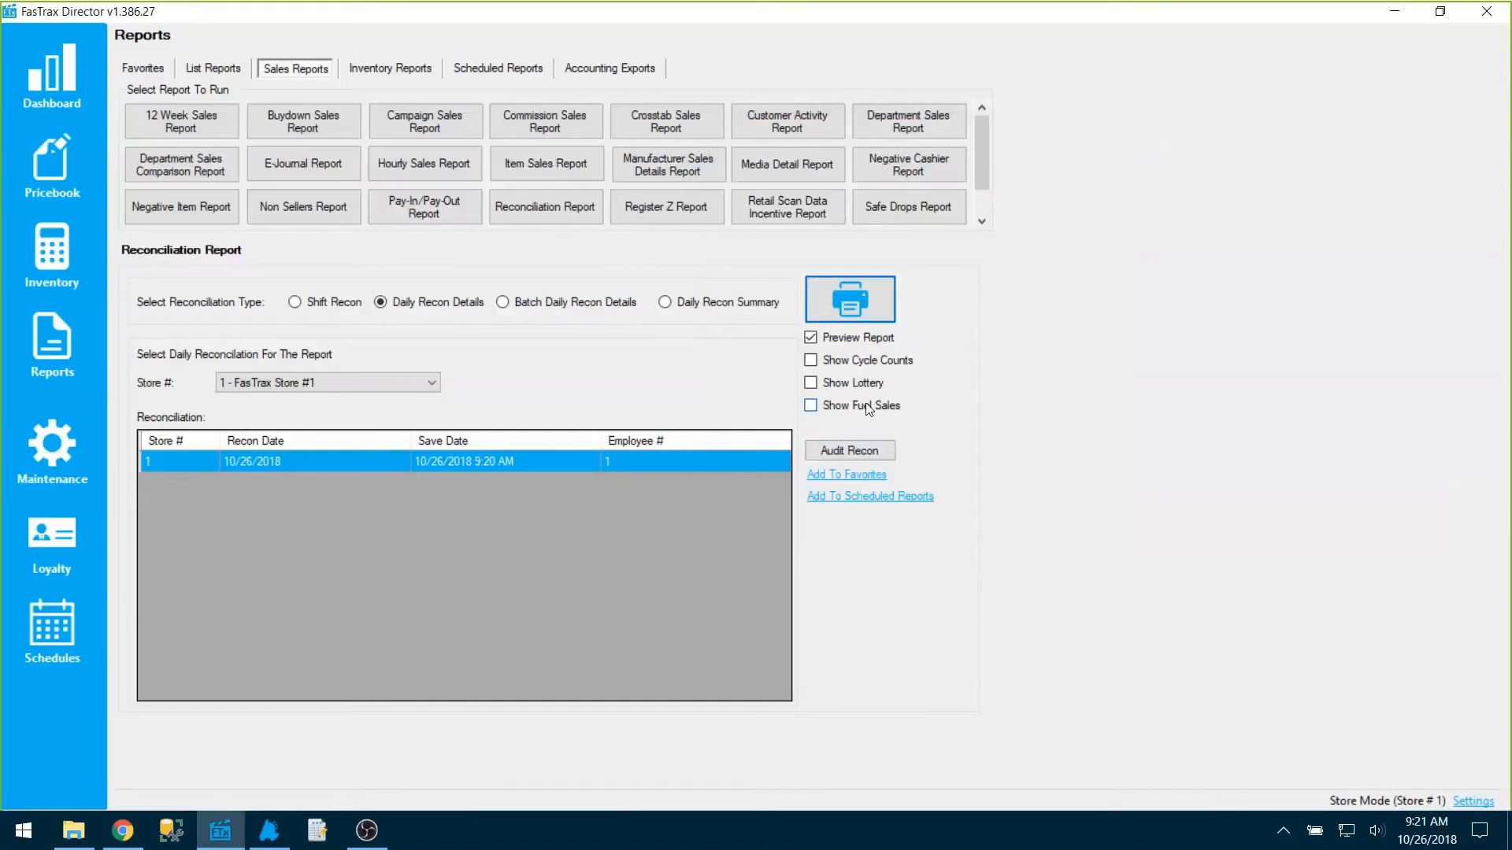
# Open the login maintenance and select Default User to examine the Allow Recon Audit permission.
pyautogui.click(68, 447)
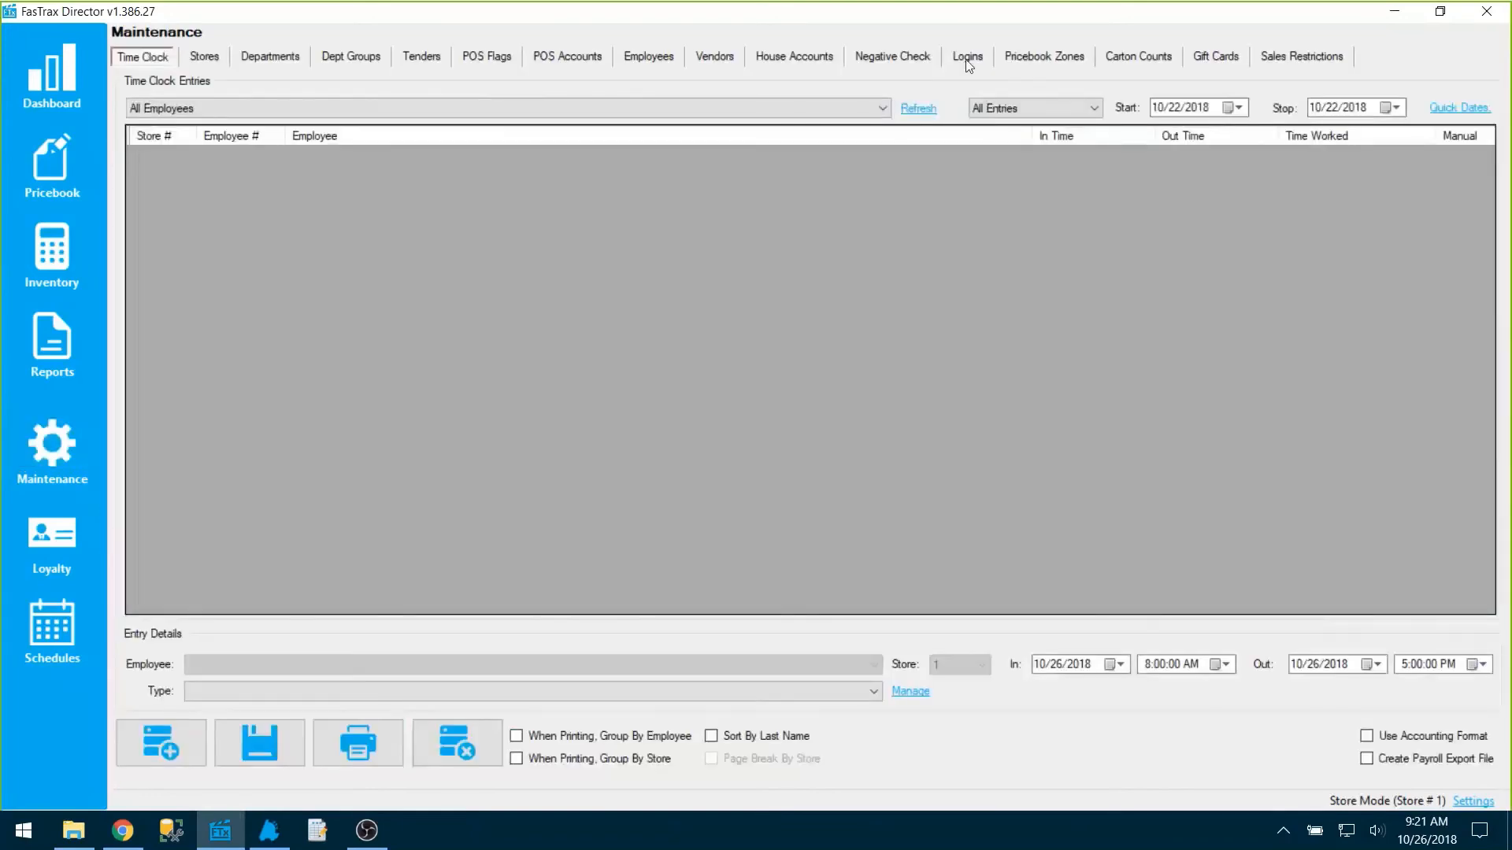
pyautogui.click(968, 58)
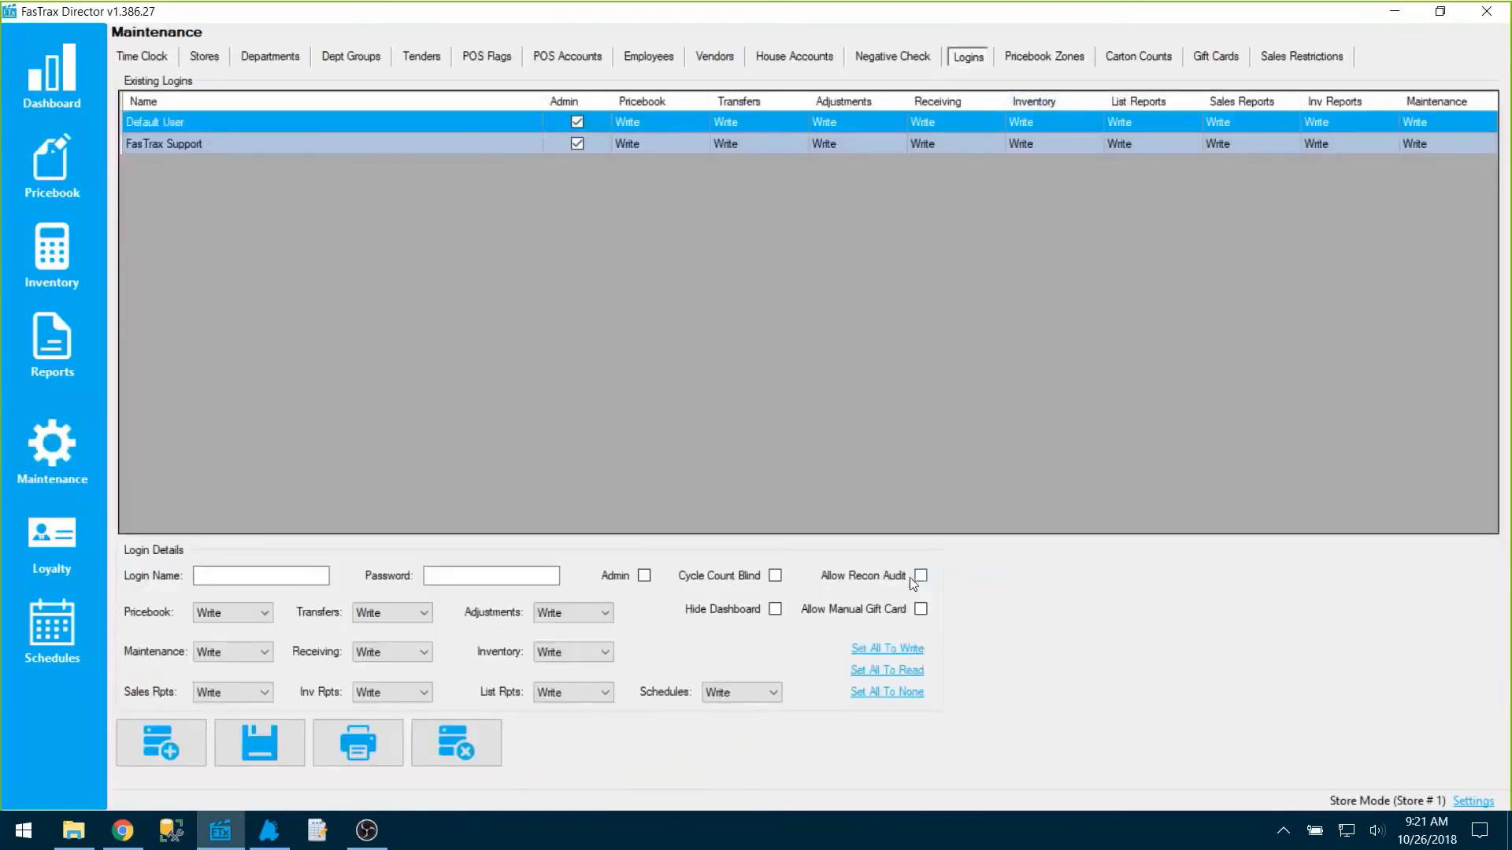
pyautogui.click(180, 123)
# Return to the list of sales reports.
pyautogui.click(25, 311)
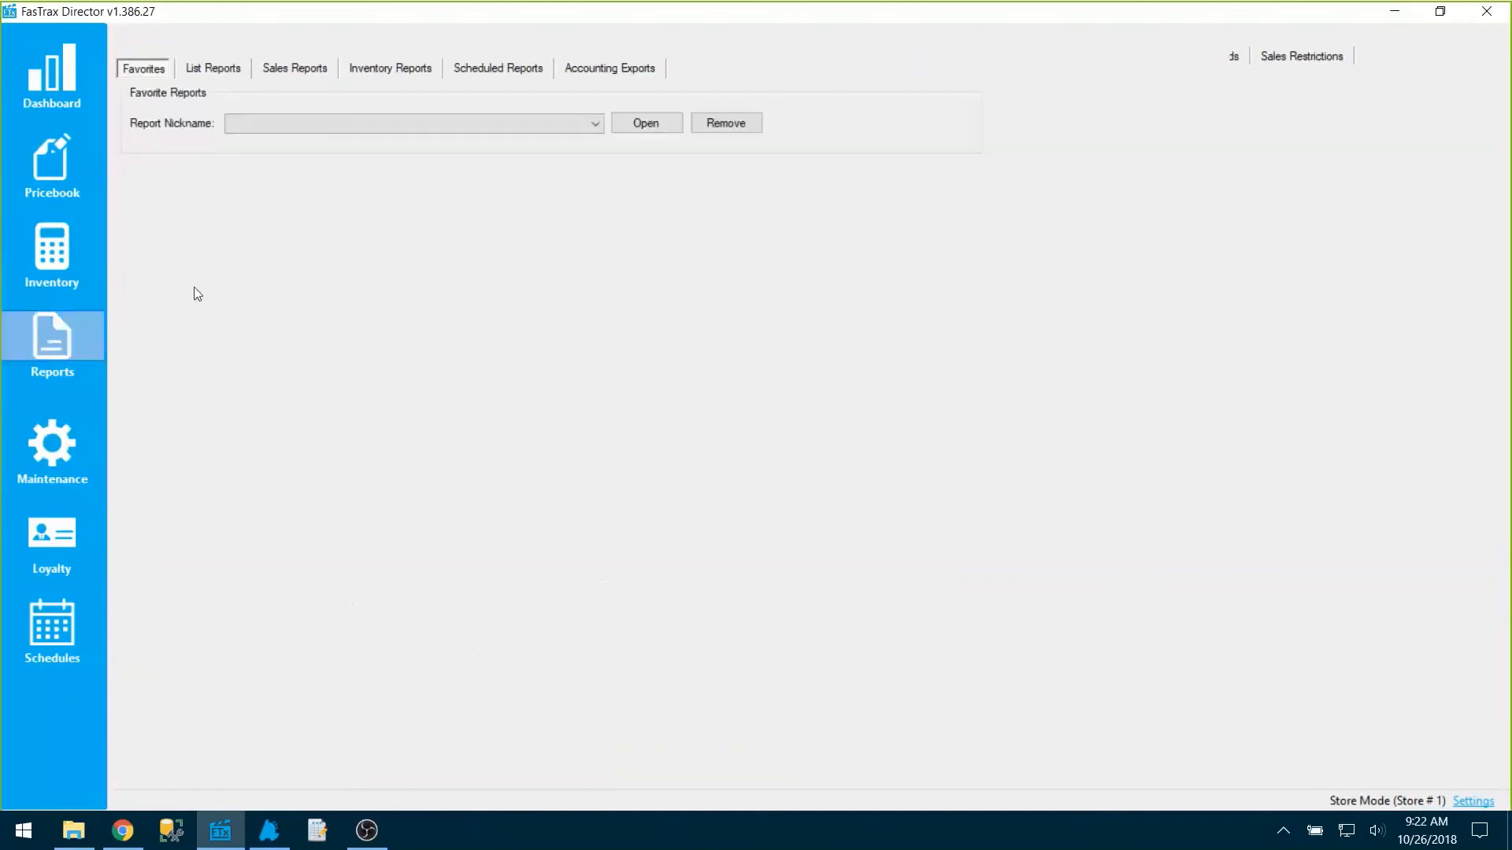
pyautogui.click(306, 69)
pyautogui.click(669, 209)
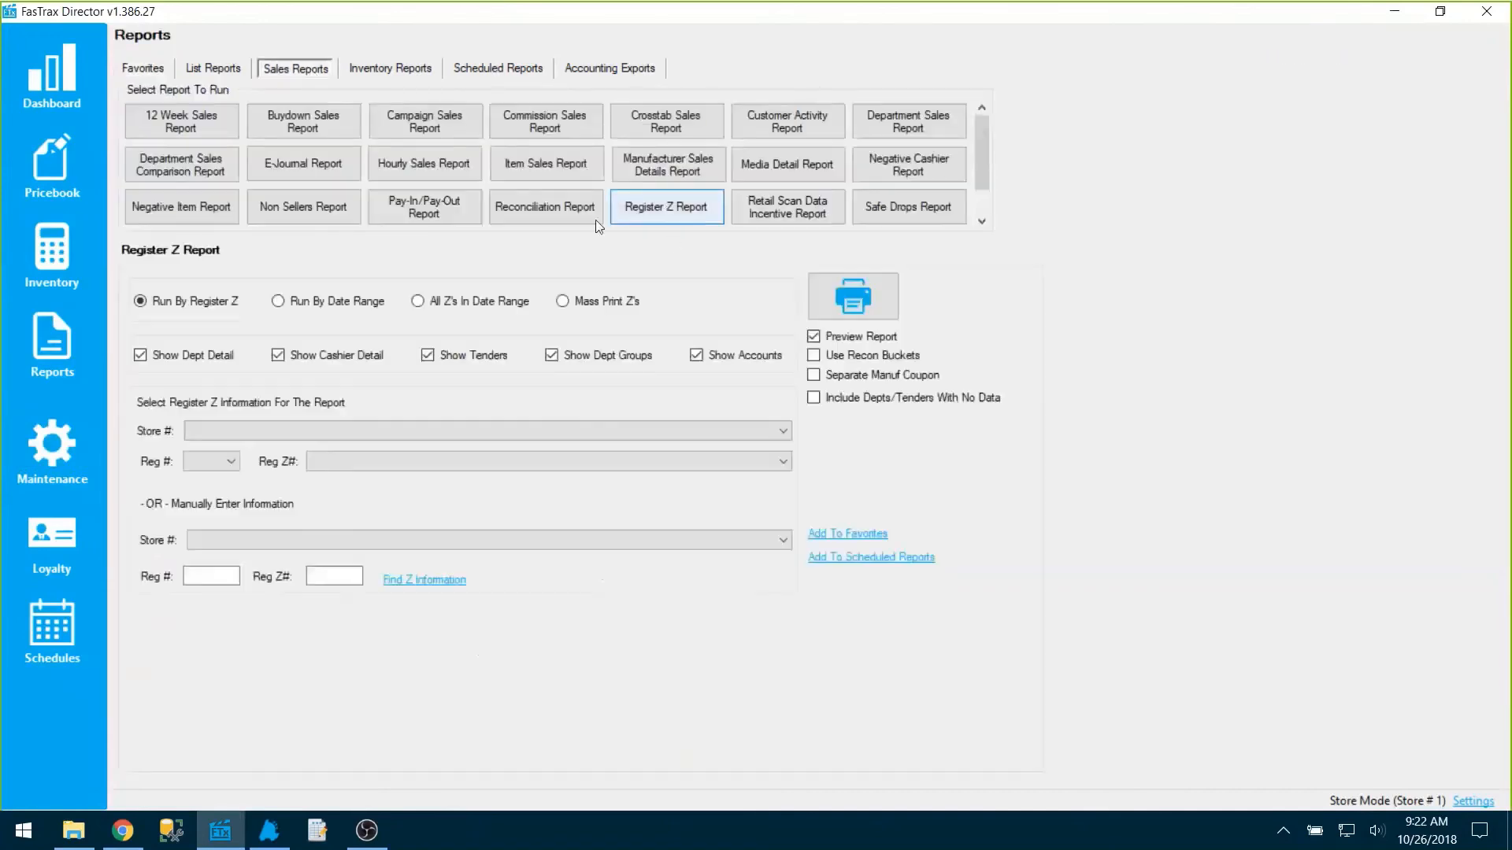
pyautogui.click(333, 302)
pyautogui.click(163, 301)
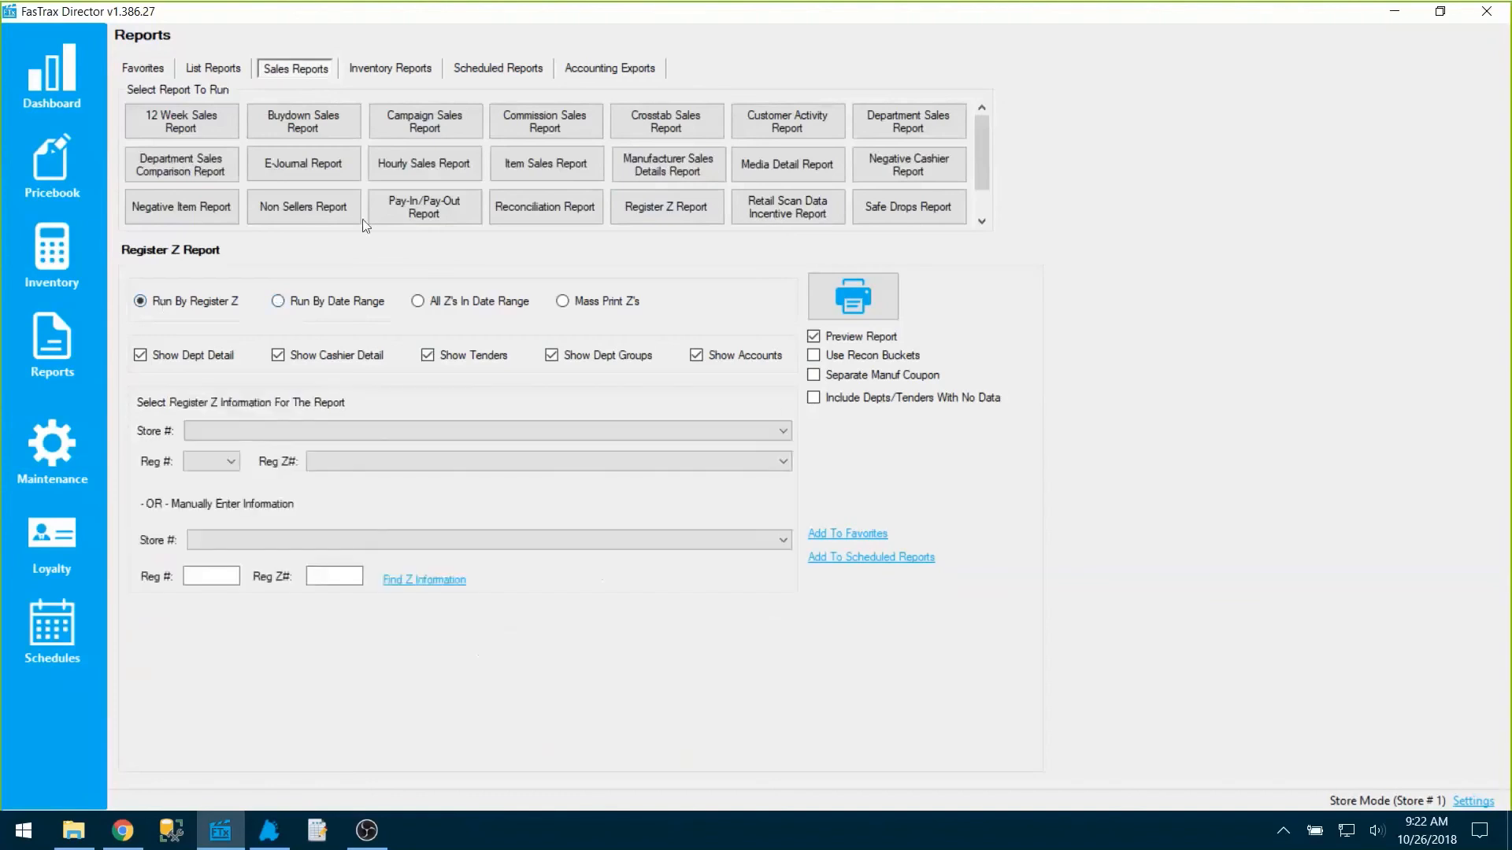
# Open the audit of FasTrax Store #1's 10/26/2018 daily reconciliation to examine its audit and manager amounts, and cancel it.
pyautogui.click(531, 213)
pyautogui.click(432, 303)
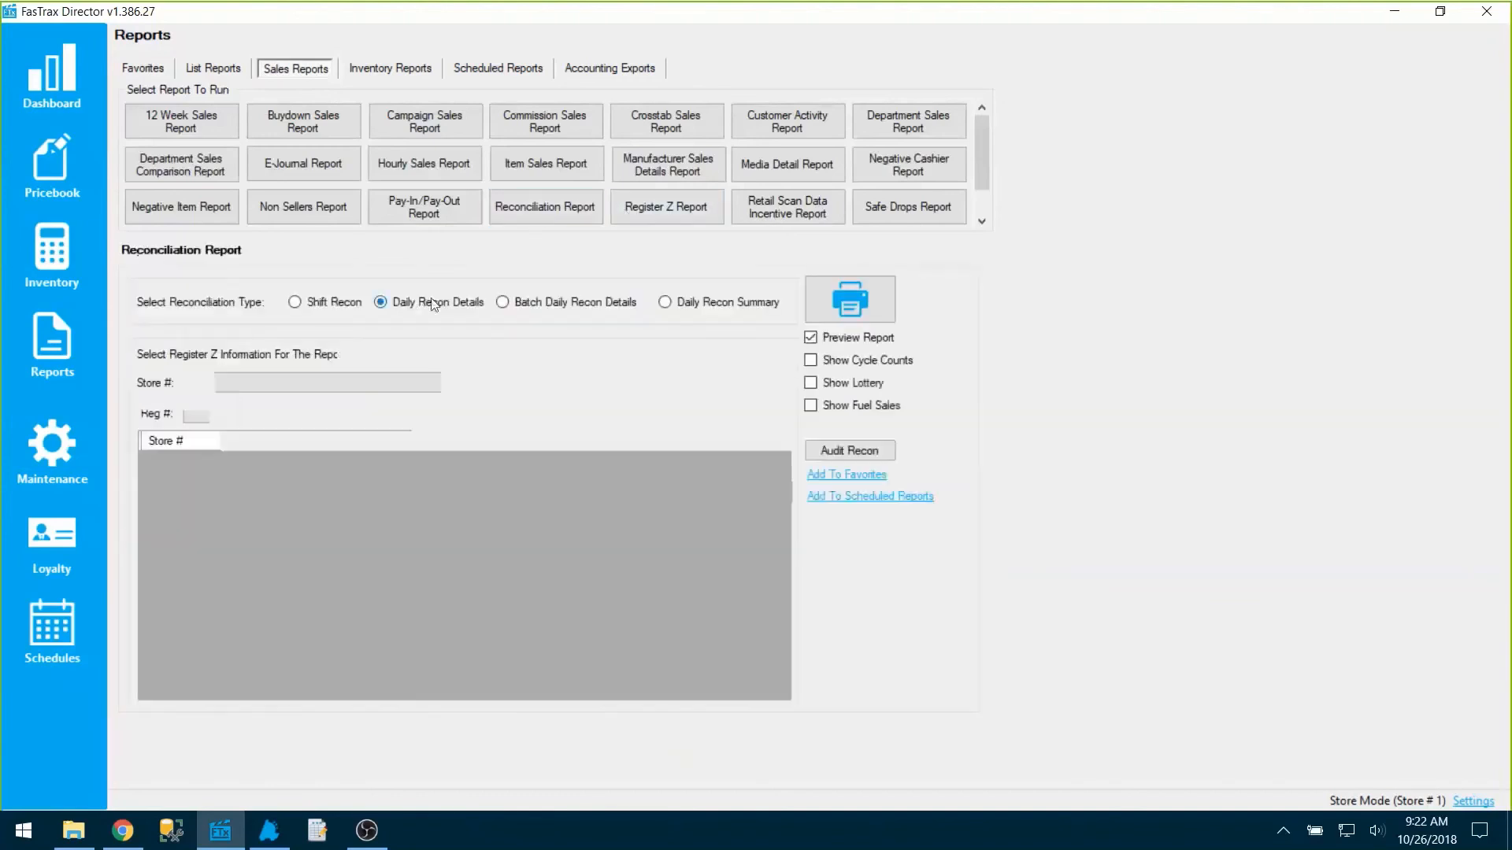
pyautogui.click(271, 384)
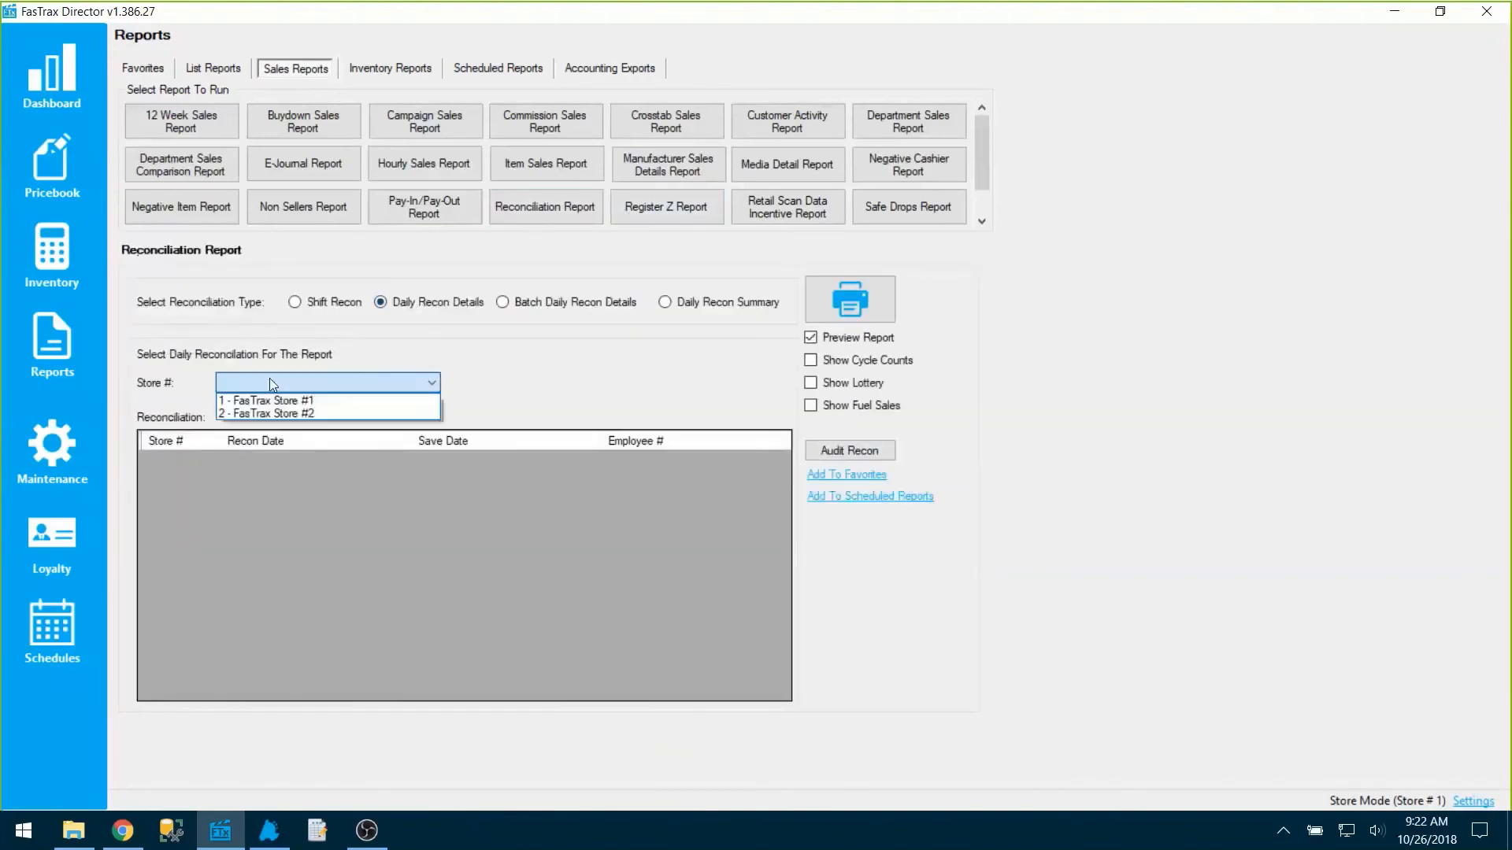
pyautogui.click(253, 400)
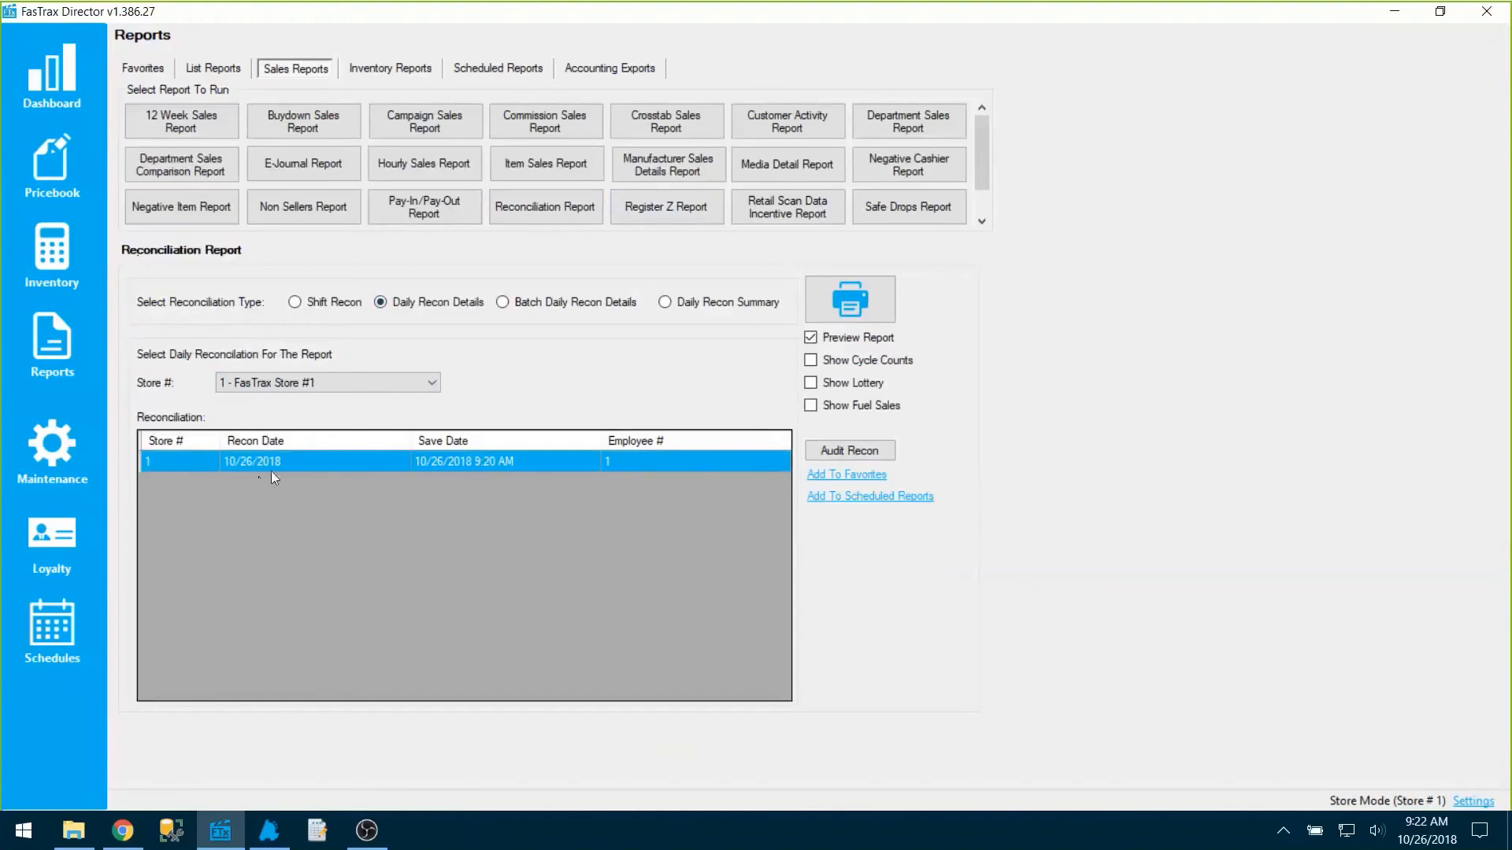
pyautogui.click(833, 453)
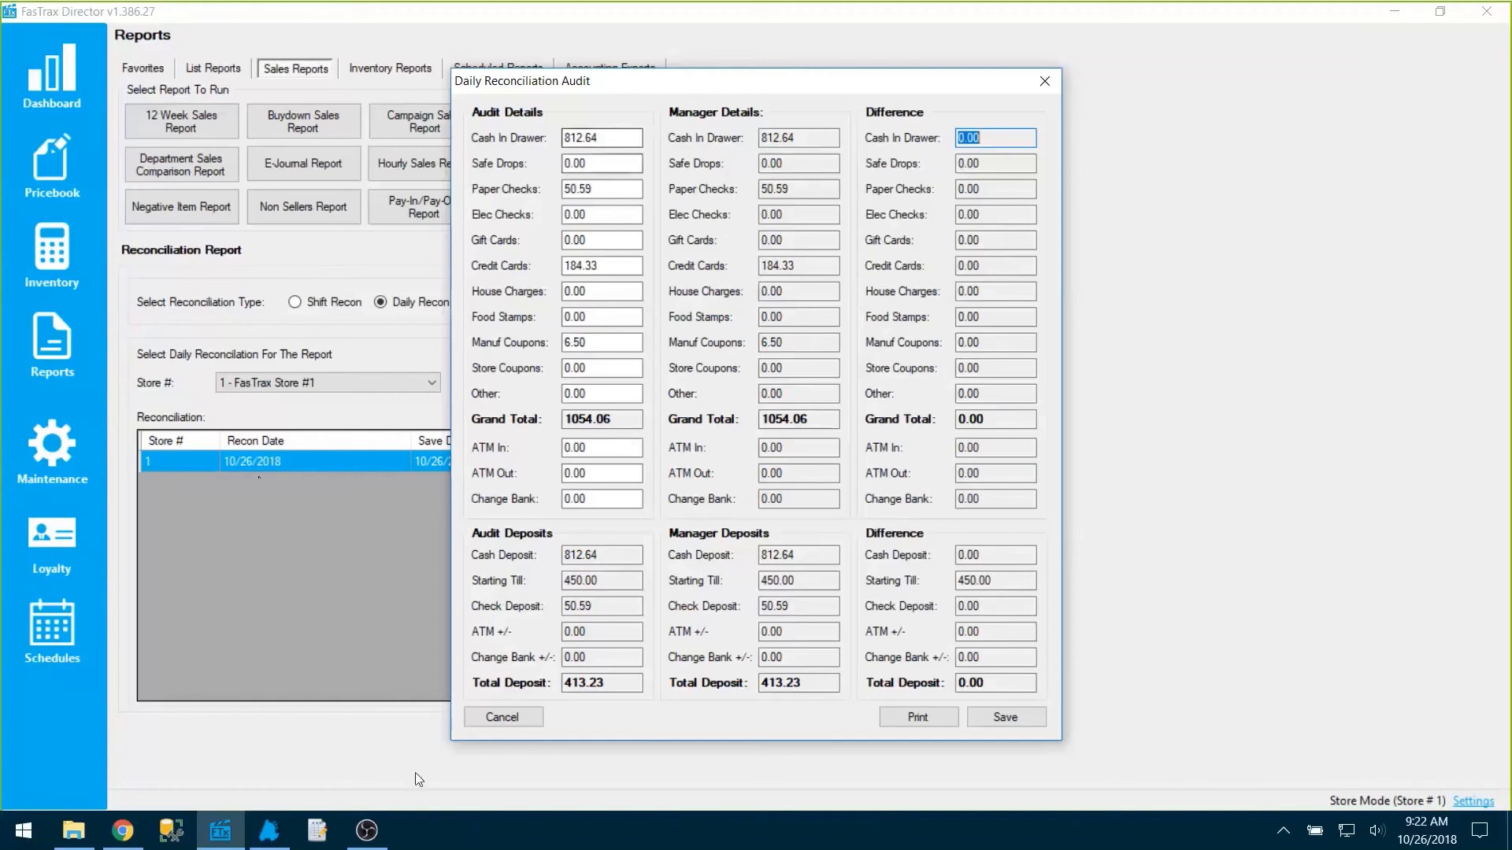
pyautogui.click(502, 717)
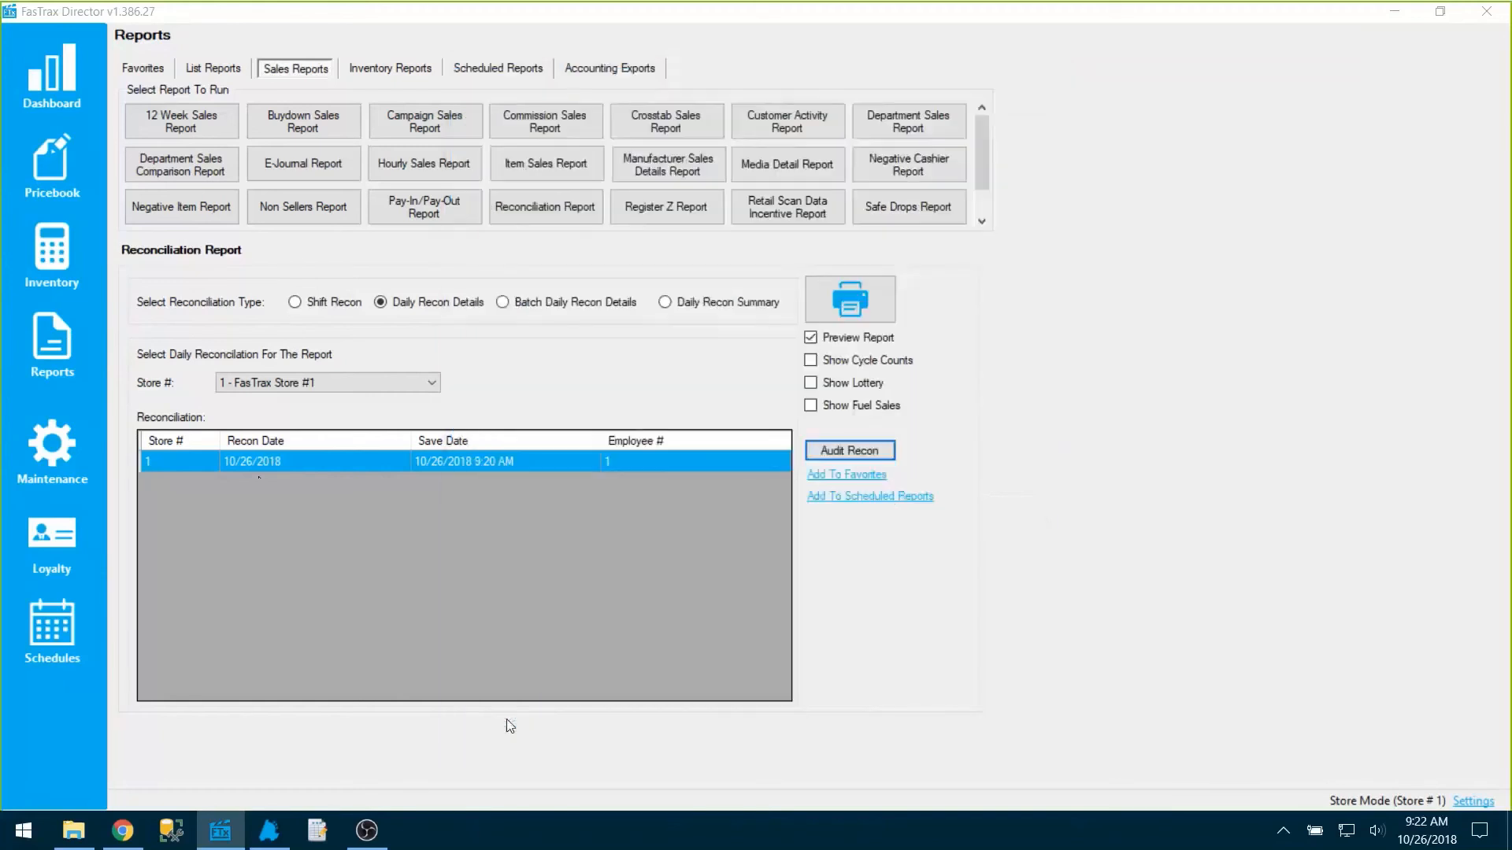
# Compare the Batch Daily Recon Details, Daily Recon Summary and Daily Recon Details report options, ending on Shift Recon.
pyautogui.click(589, 302)
pyautogui.click(589, 302)
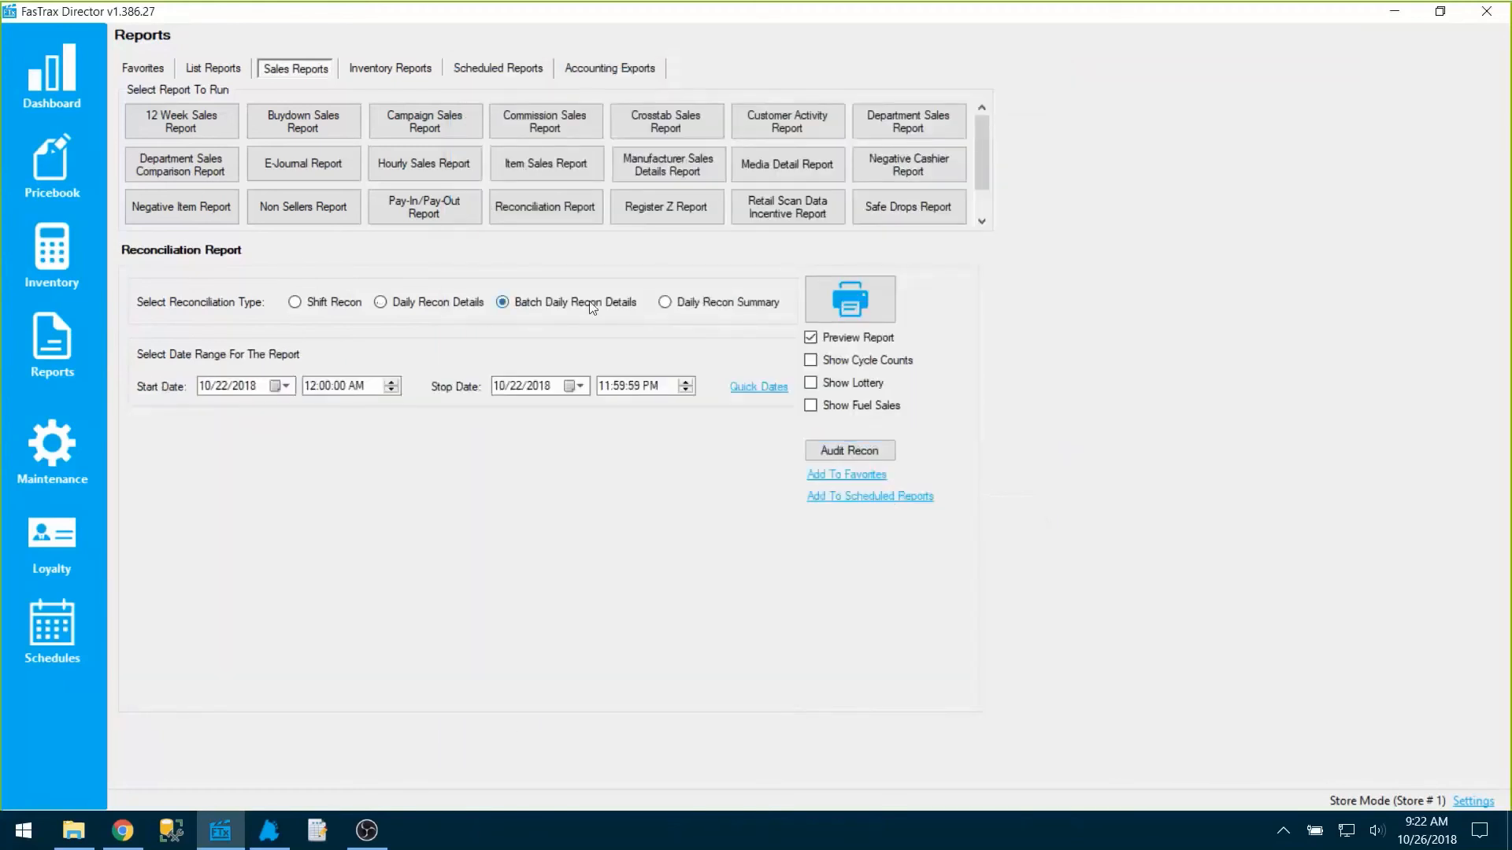
pyautogui.click(756, 307)
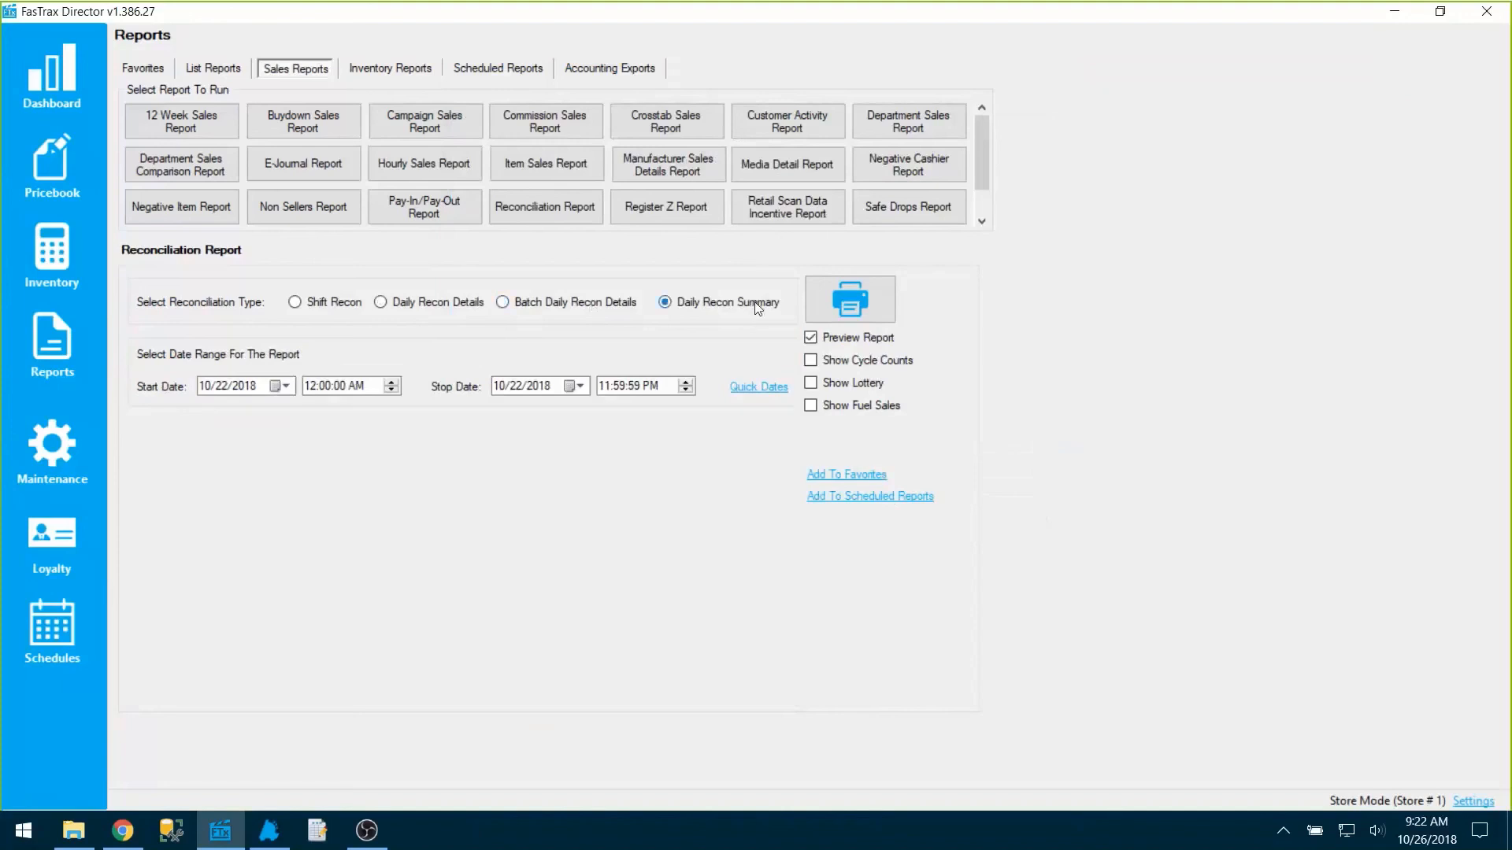
pyautogui.click(601, 310)
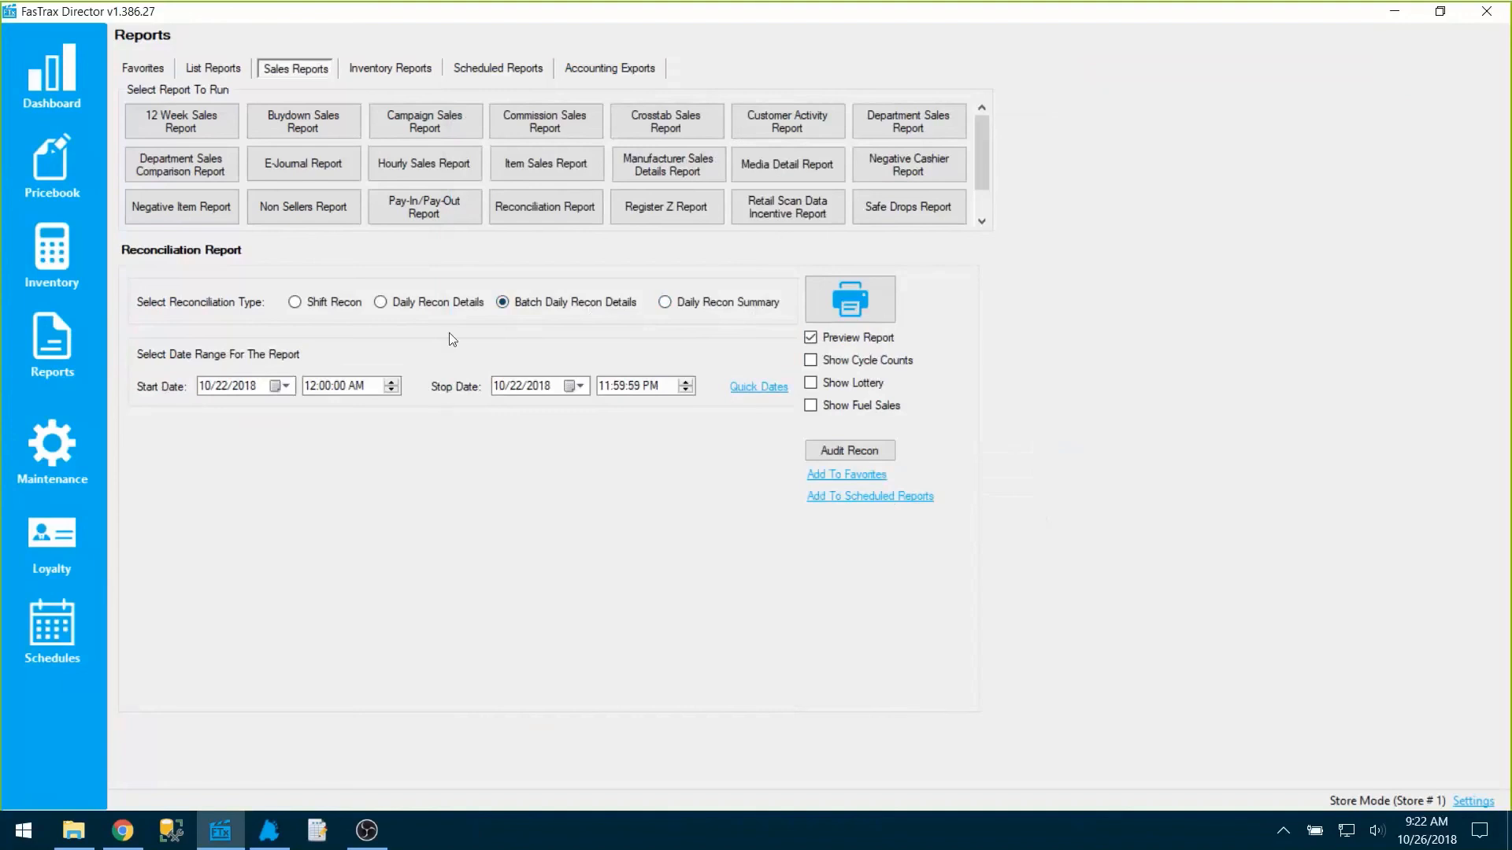
pyautogui.click(438, 303)
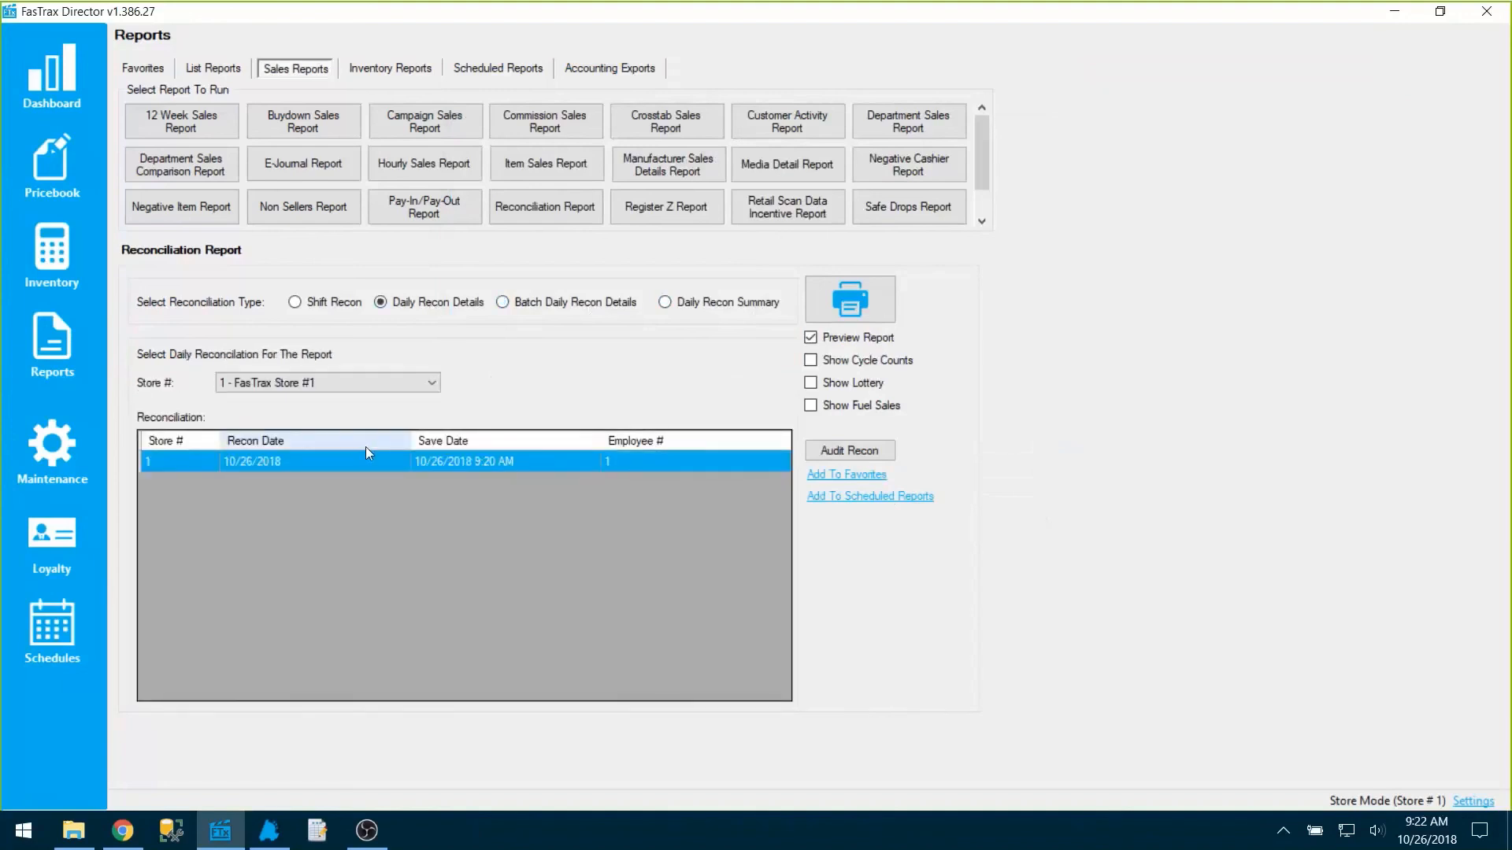
pyautogui.click(555, 305)
pyautogui.click(717, 300)
pyautogui.click(568, 305)
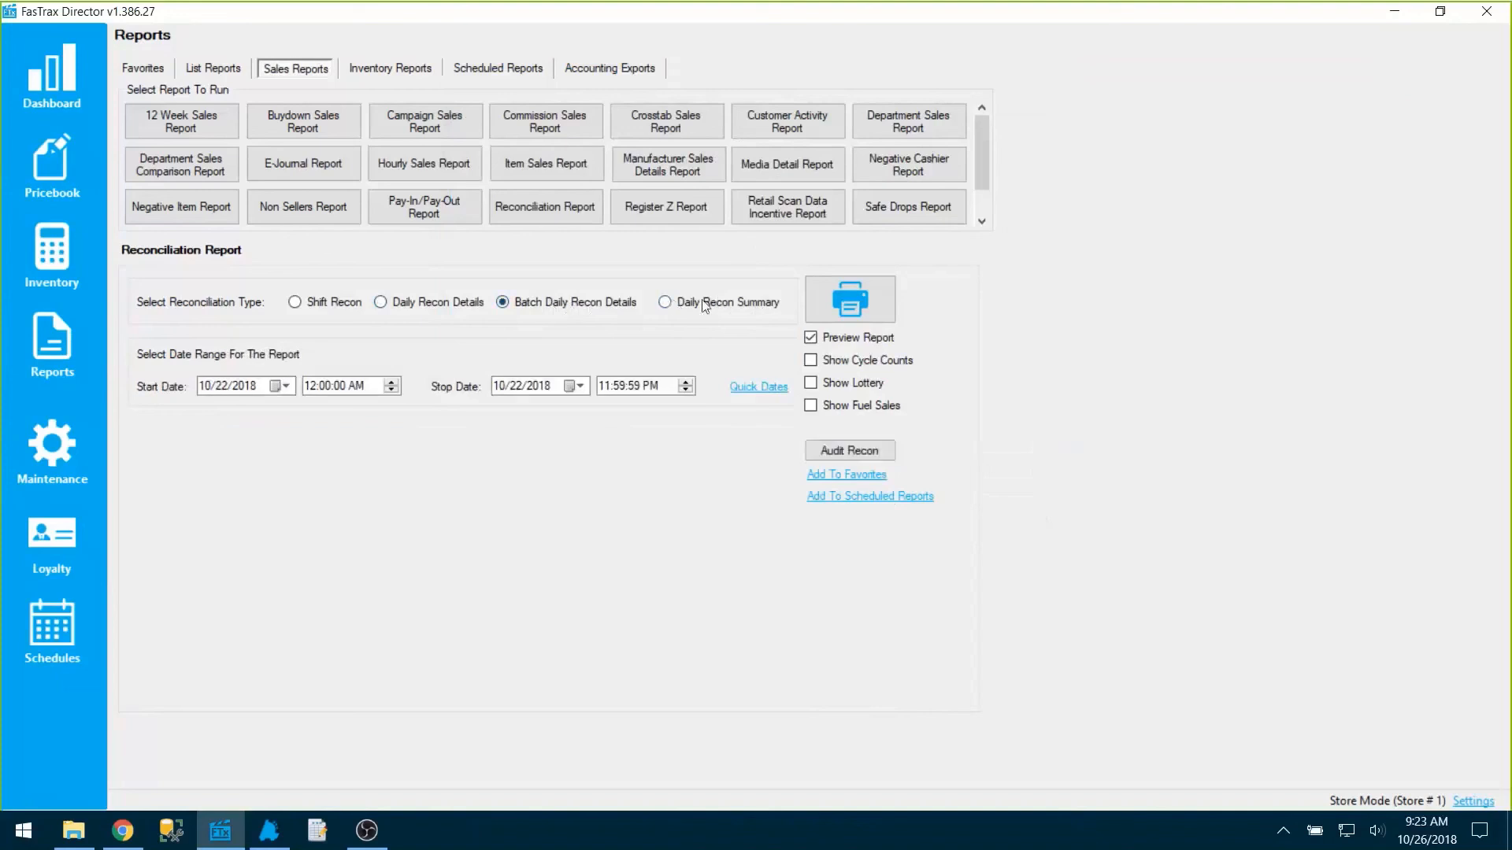
pyautogui.click(306, 307)
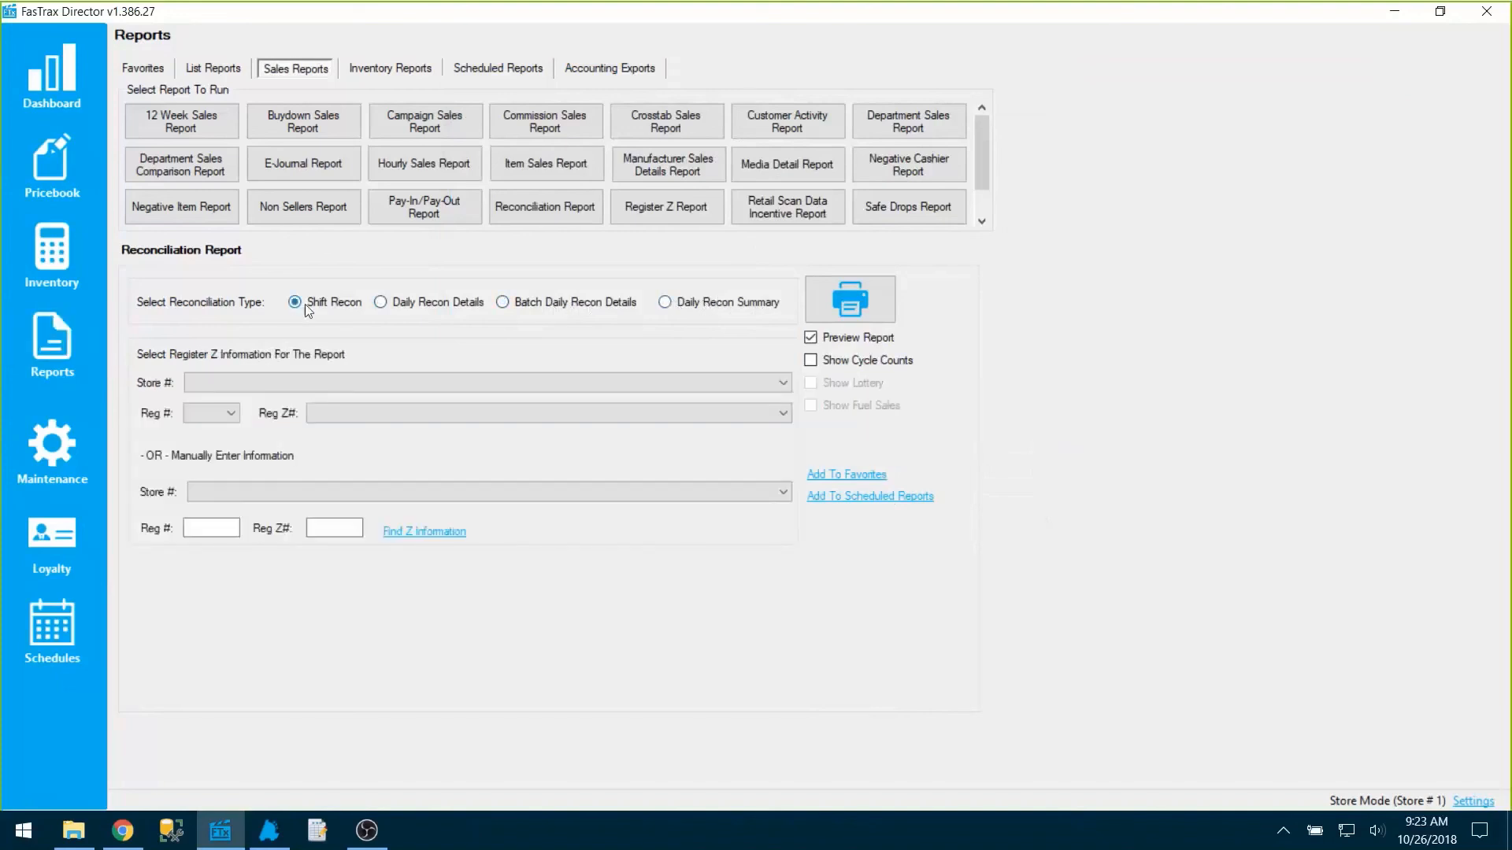
# Switch to the point of sale, return to the cashier's home screen and log off.
pyautogui.click(271, 840)
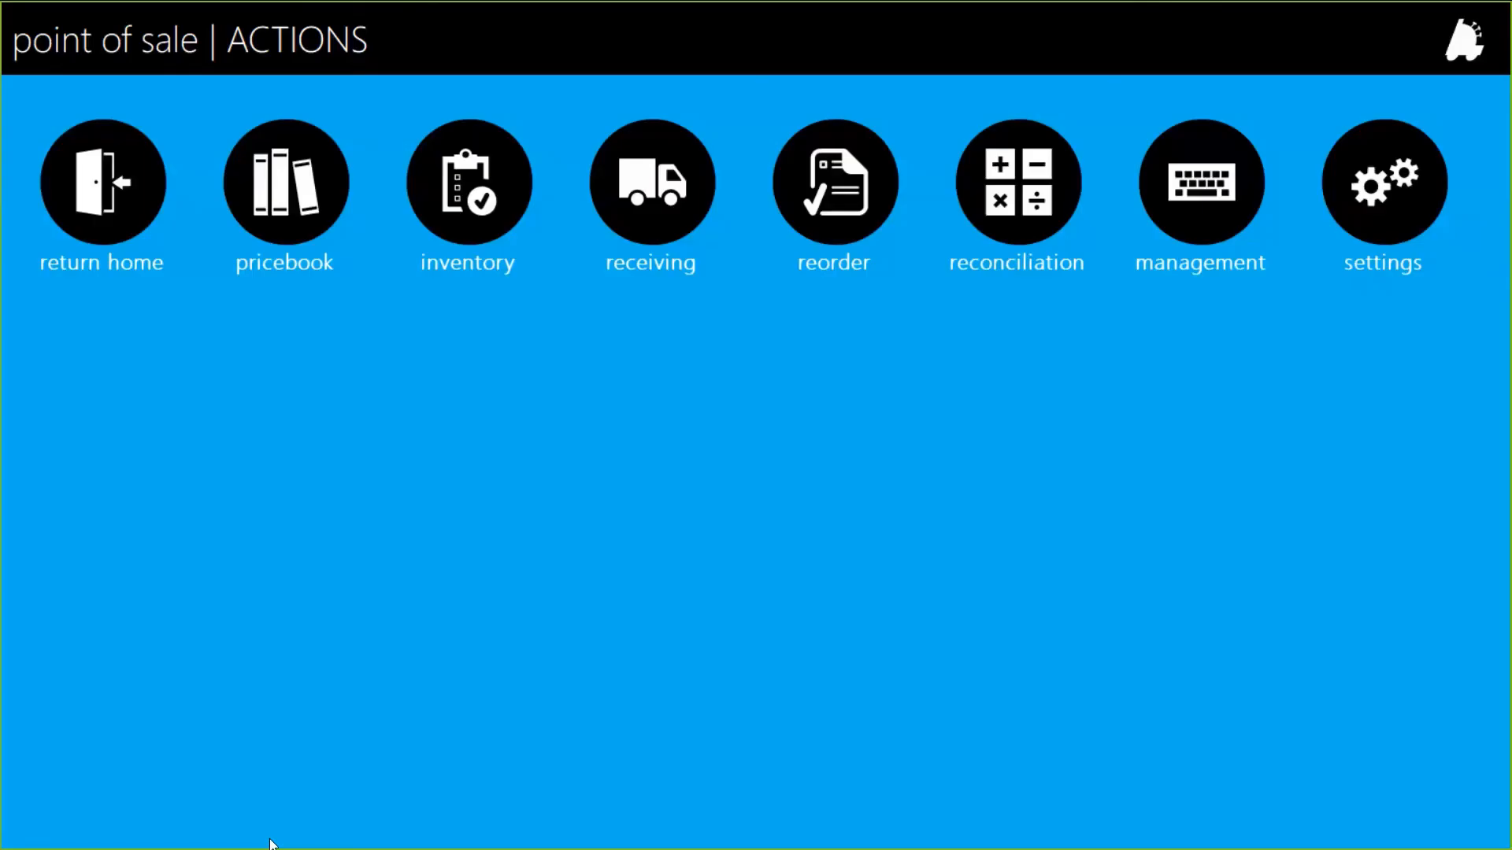
pyautogui.click(79, 142)
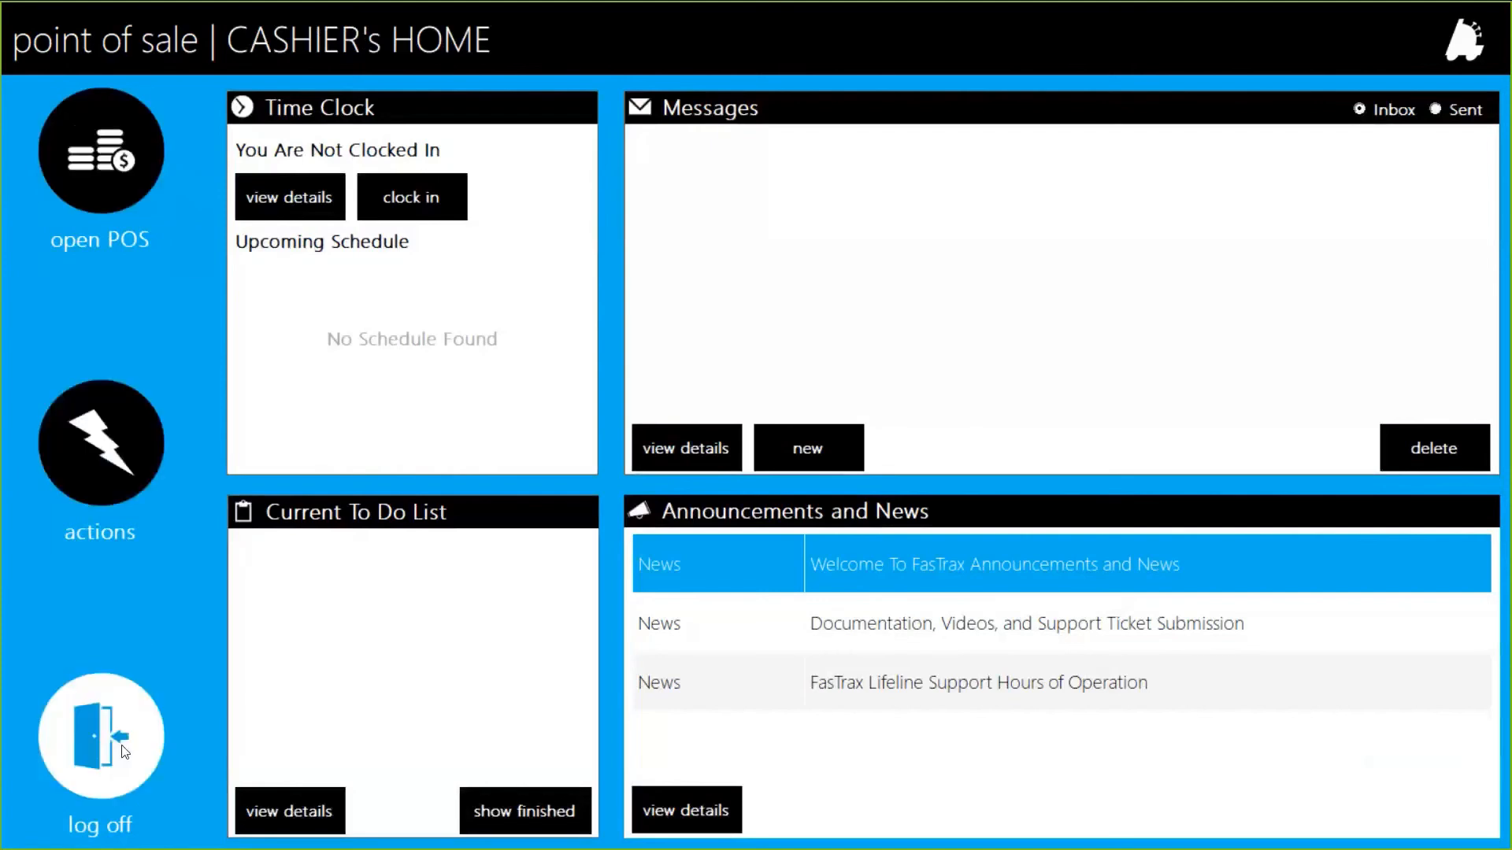
pyautogui.click(103, 736)
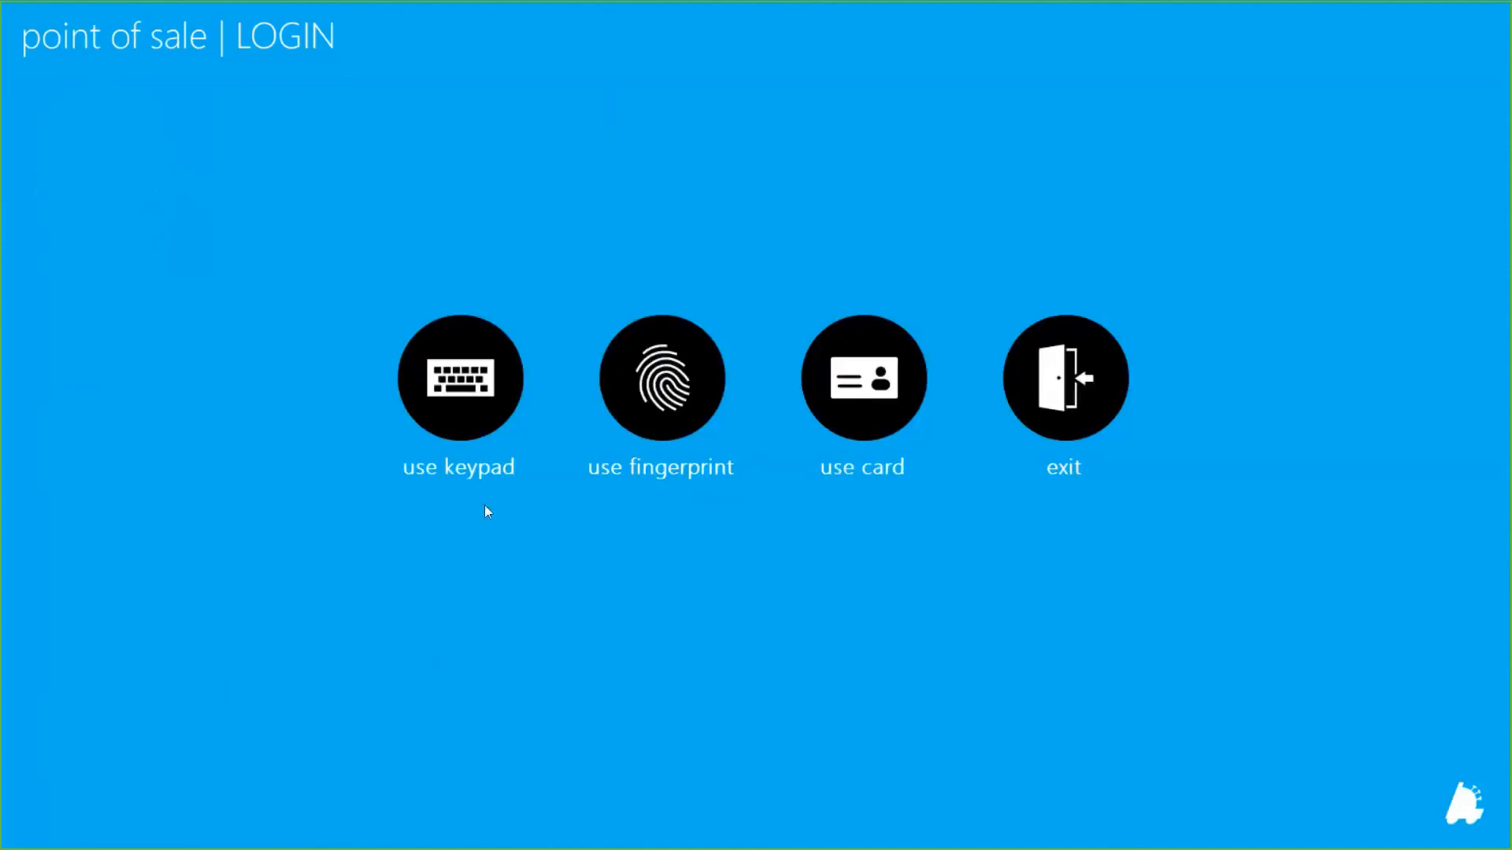
# Log in by keypad with the manager's employee ID and password.
pyautogui.click(476, 403)
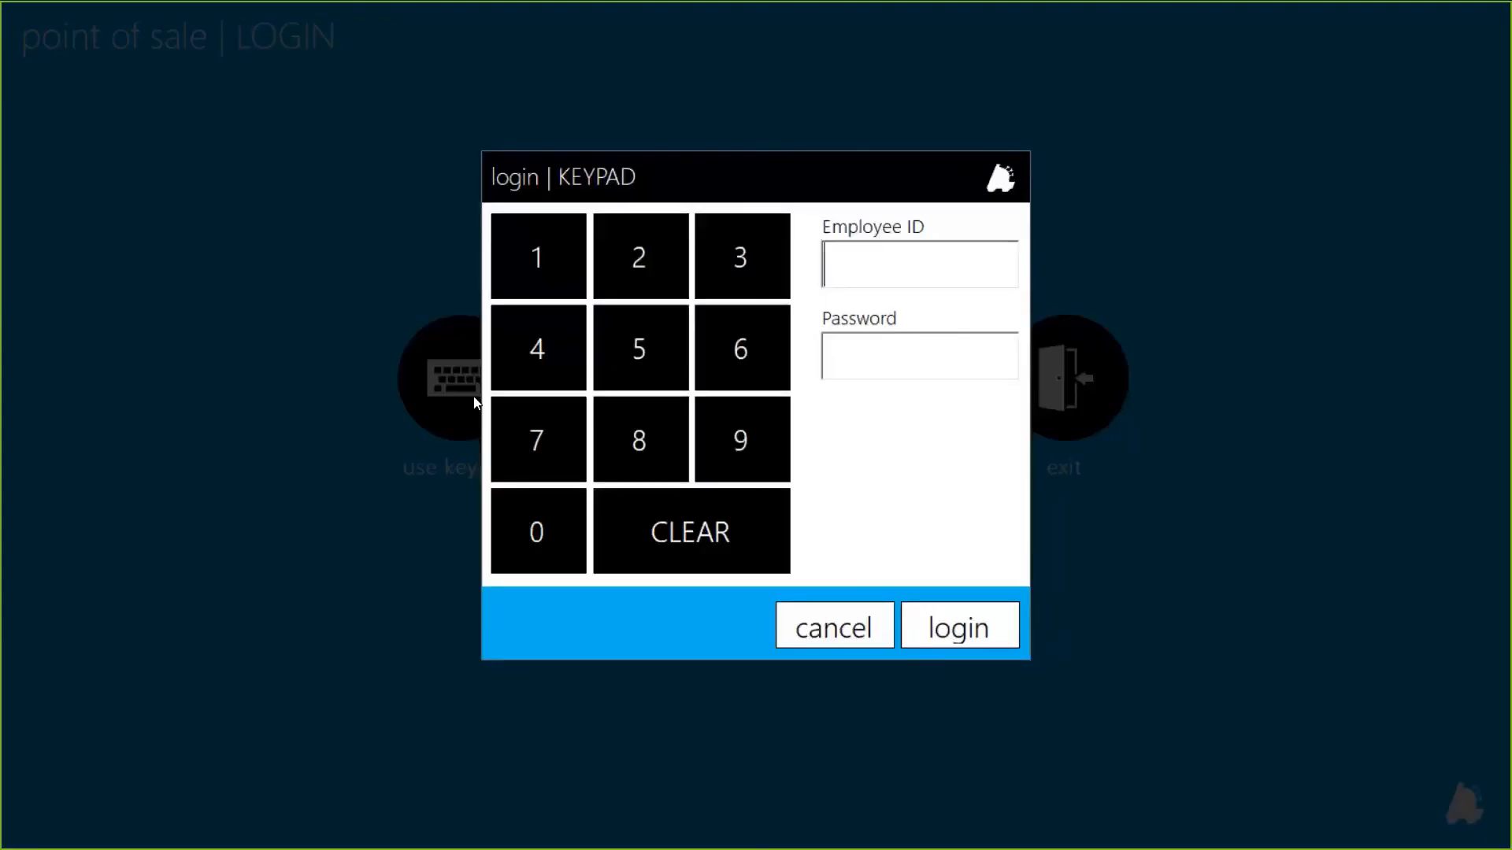
pyautogui.write('*')
pyautogui.press('Tab')
pyautogui.write('*')
pyautogui.press('Return')
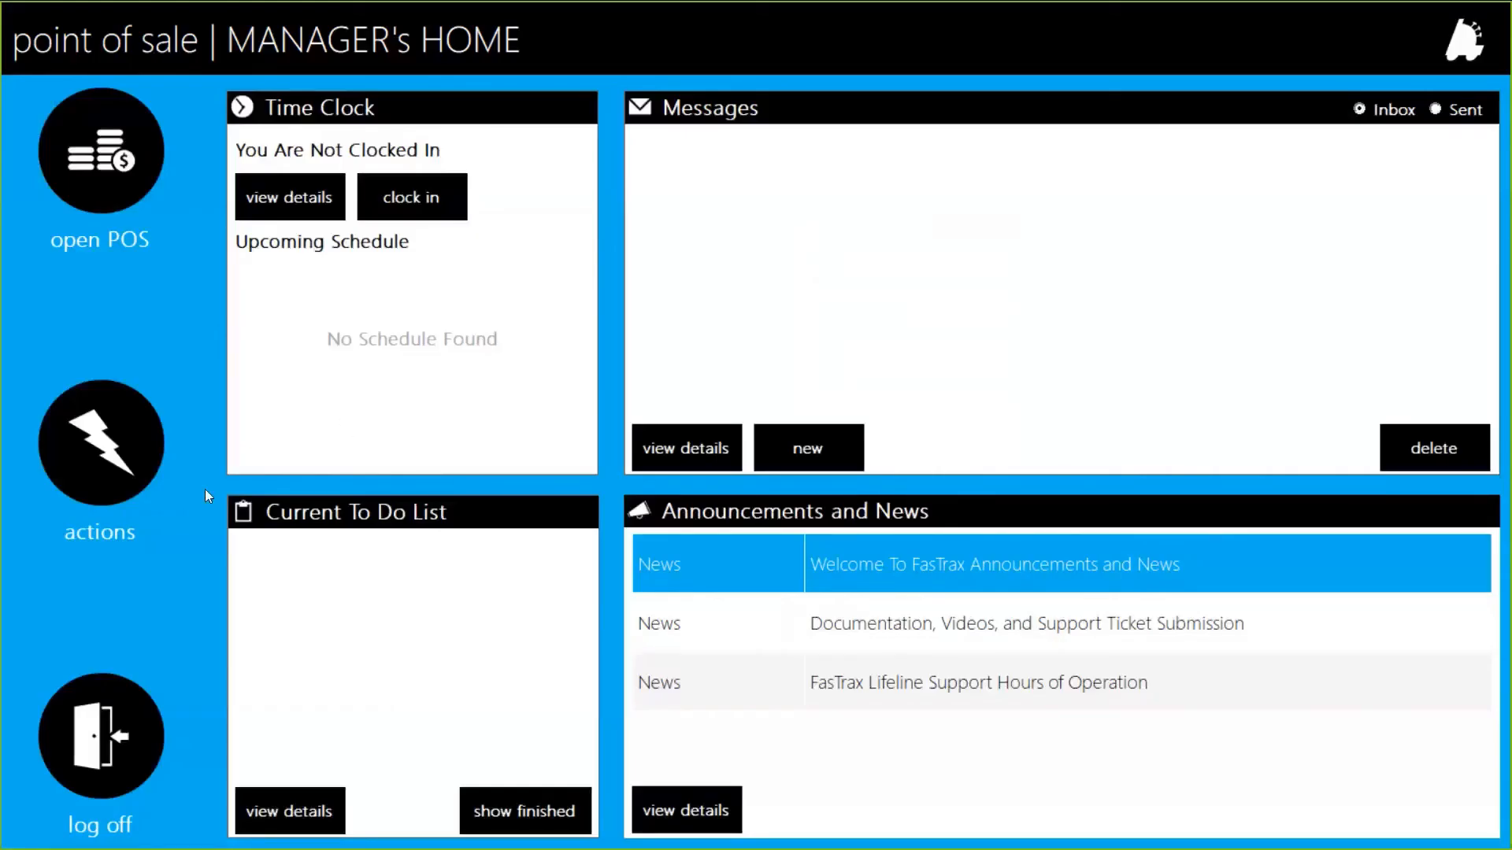
# Start adding a daily reconciliation dated 10/26/2018 with all three register Z's and agree to edit the existing one.
pyautogui.click(112, 457)
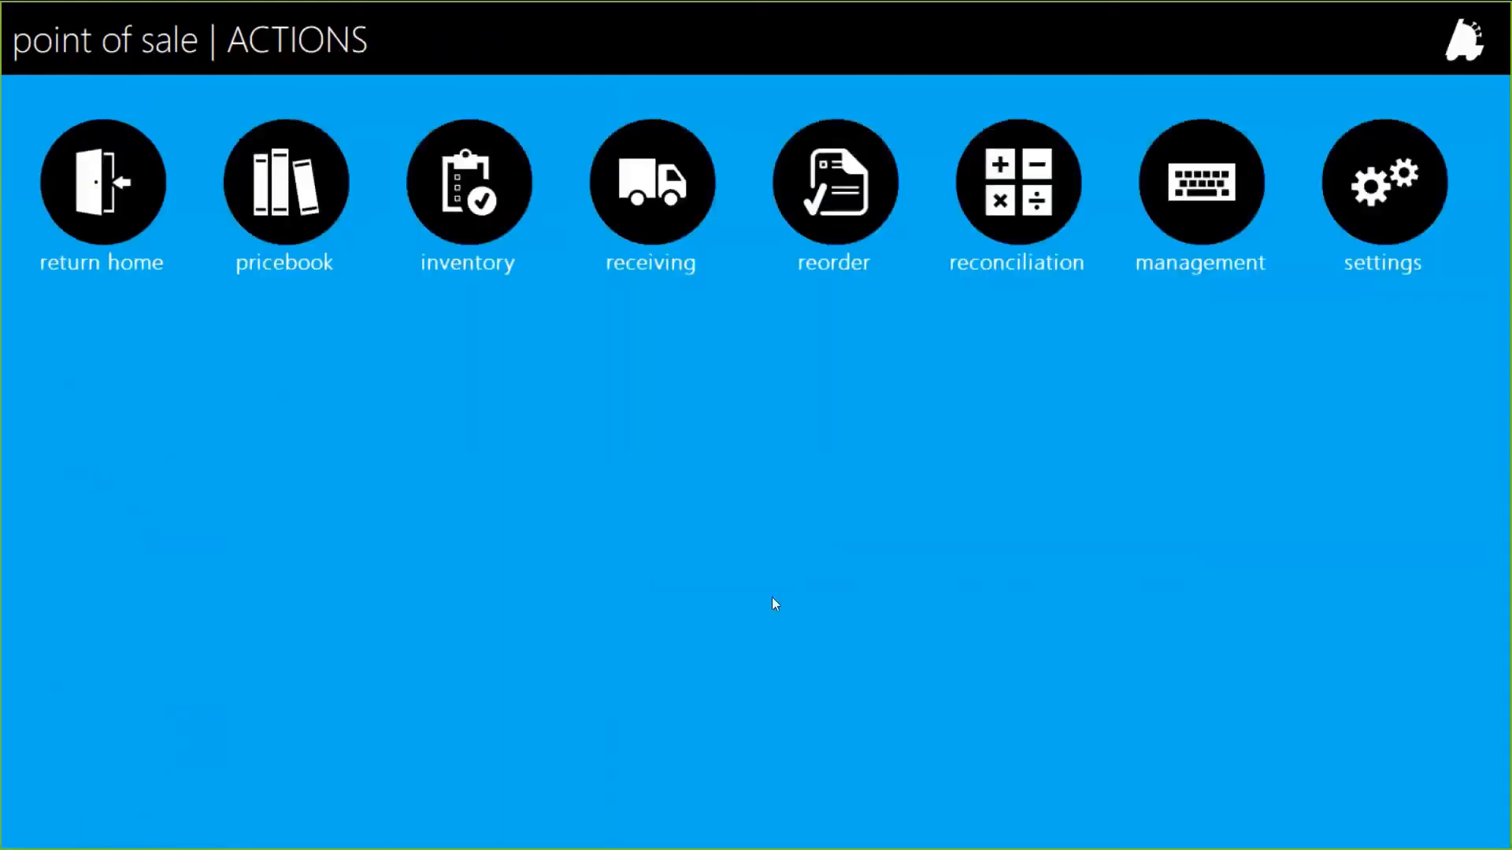
pyautogui.click(1052, 225)
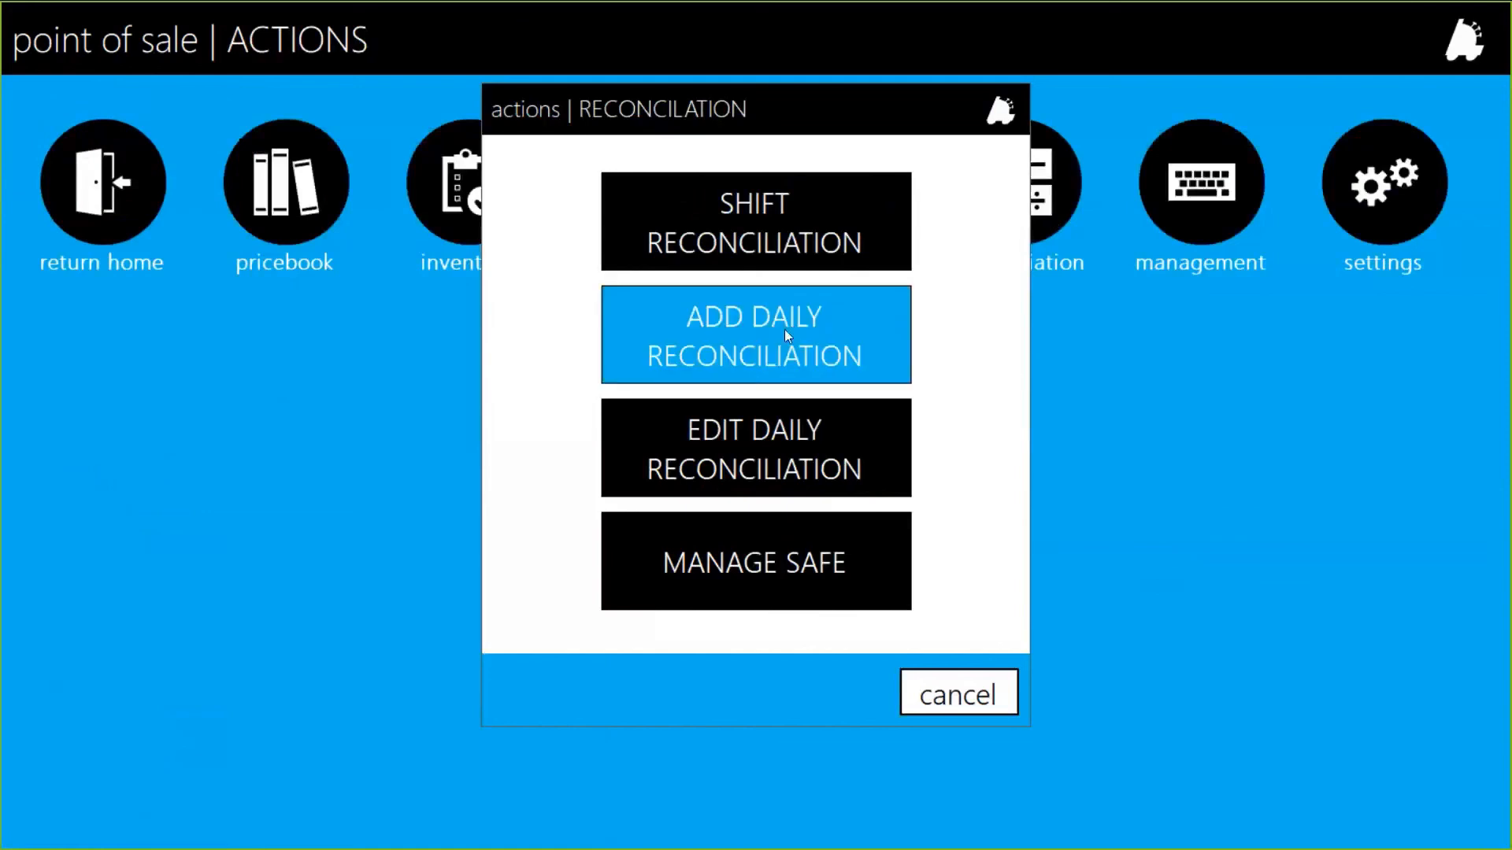
pyautogui.click(749, 334)
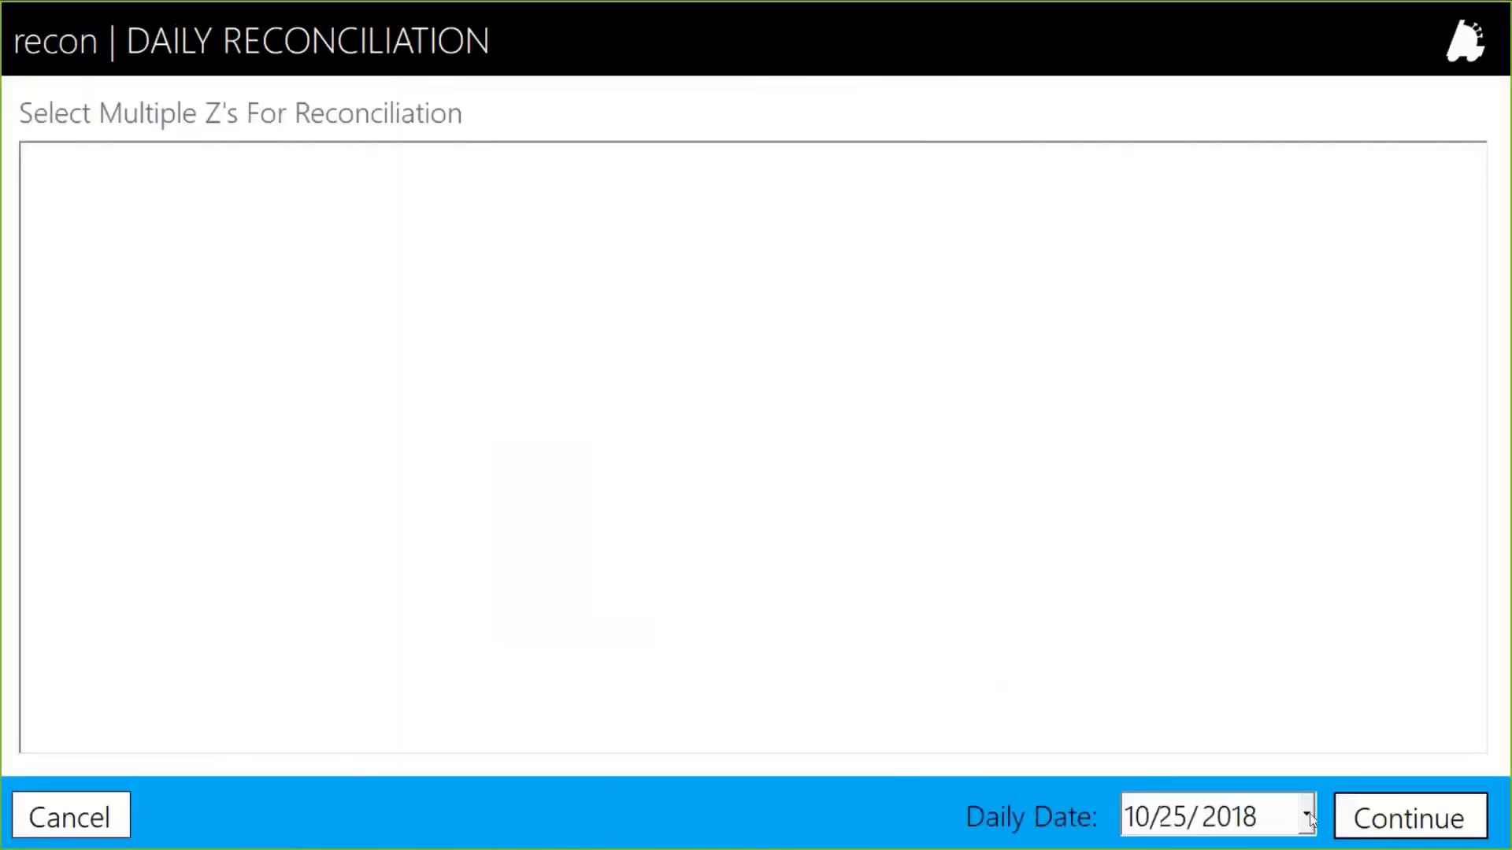
pyautogui.click(1307, 816)
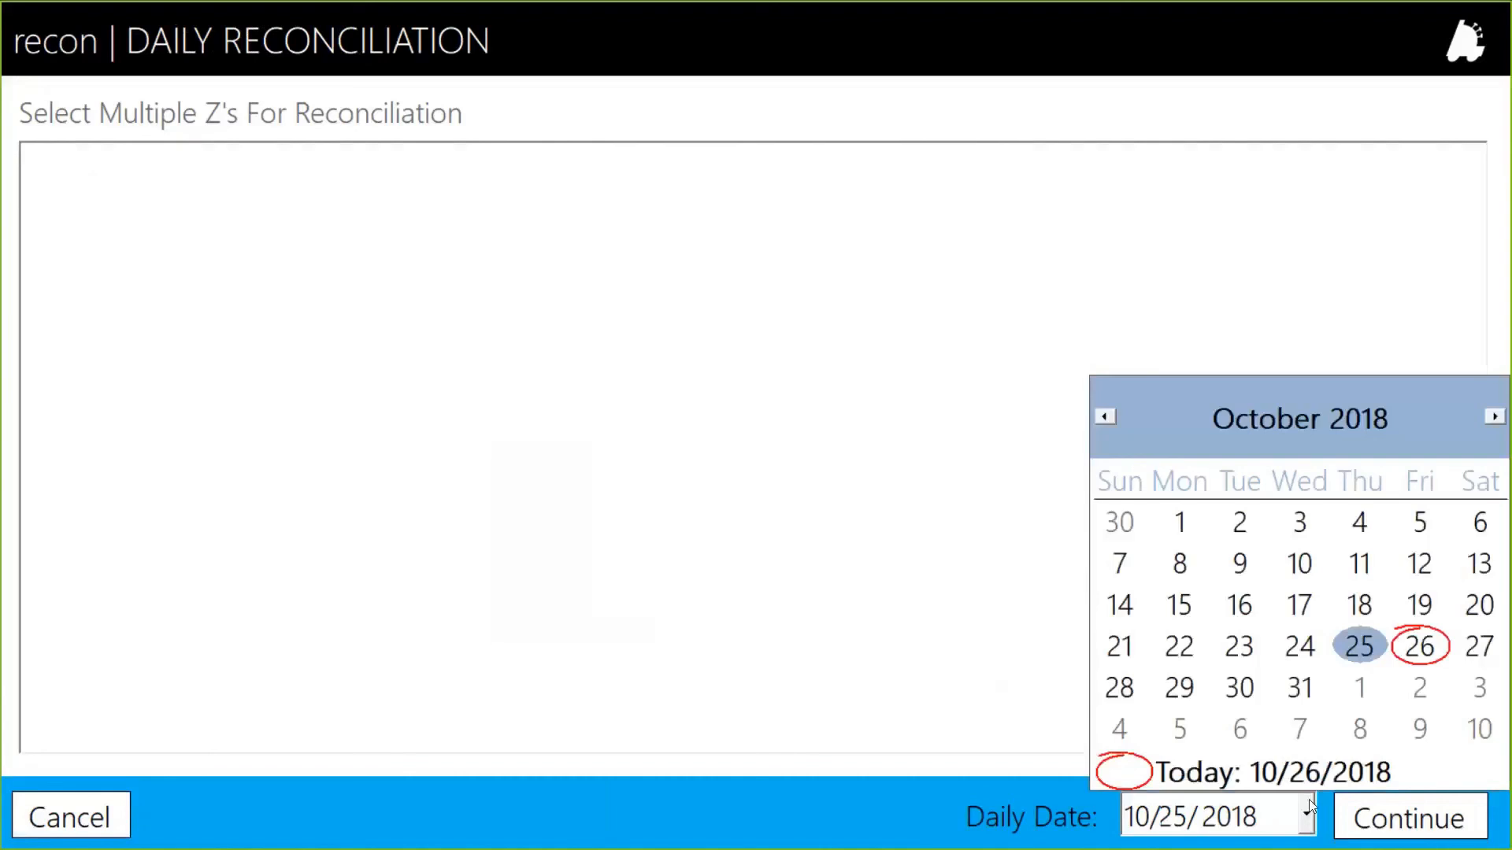
pyautogui.click(1441, 641)
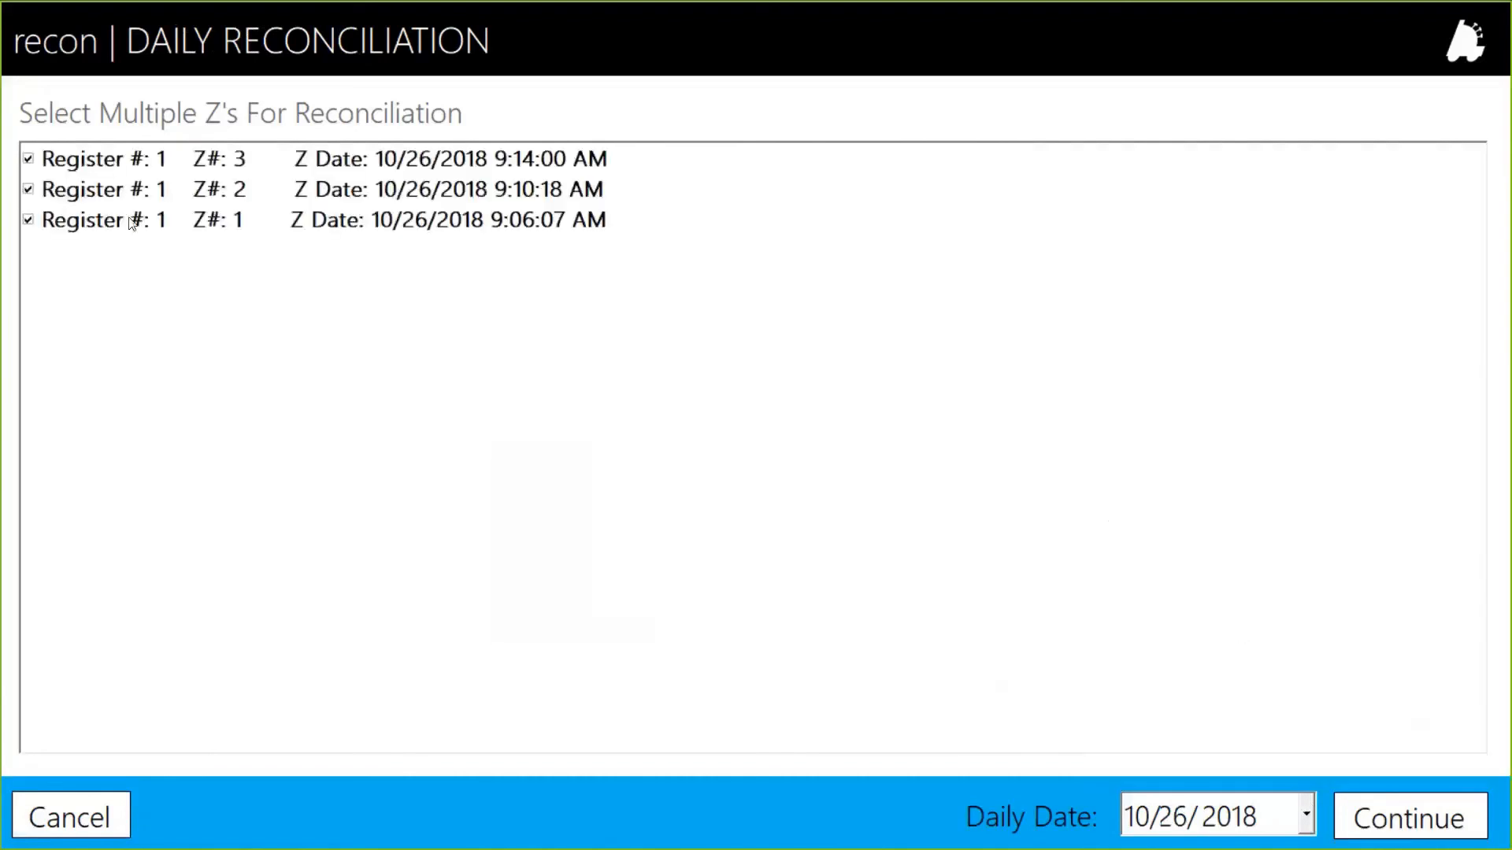
pyautogui.click(1390, 822)
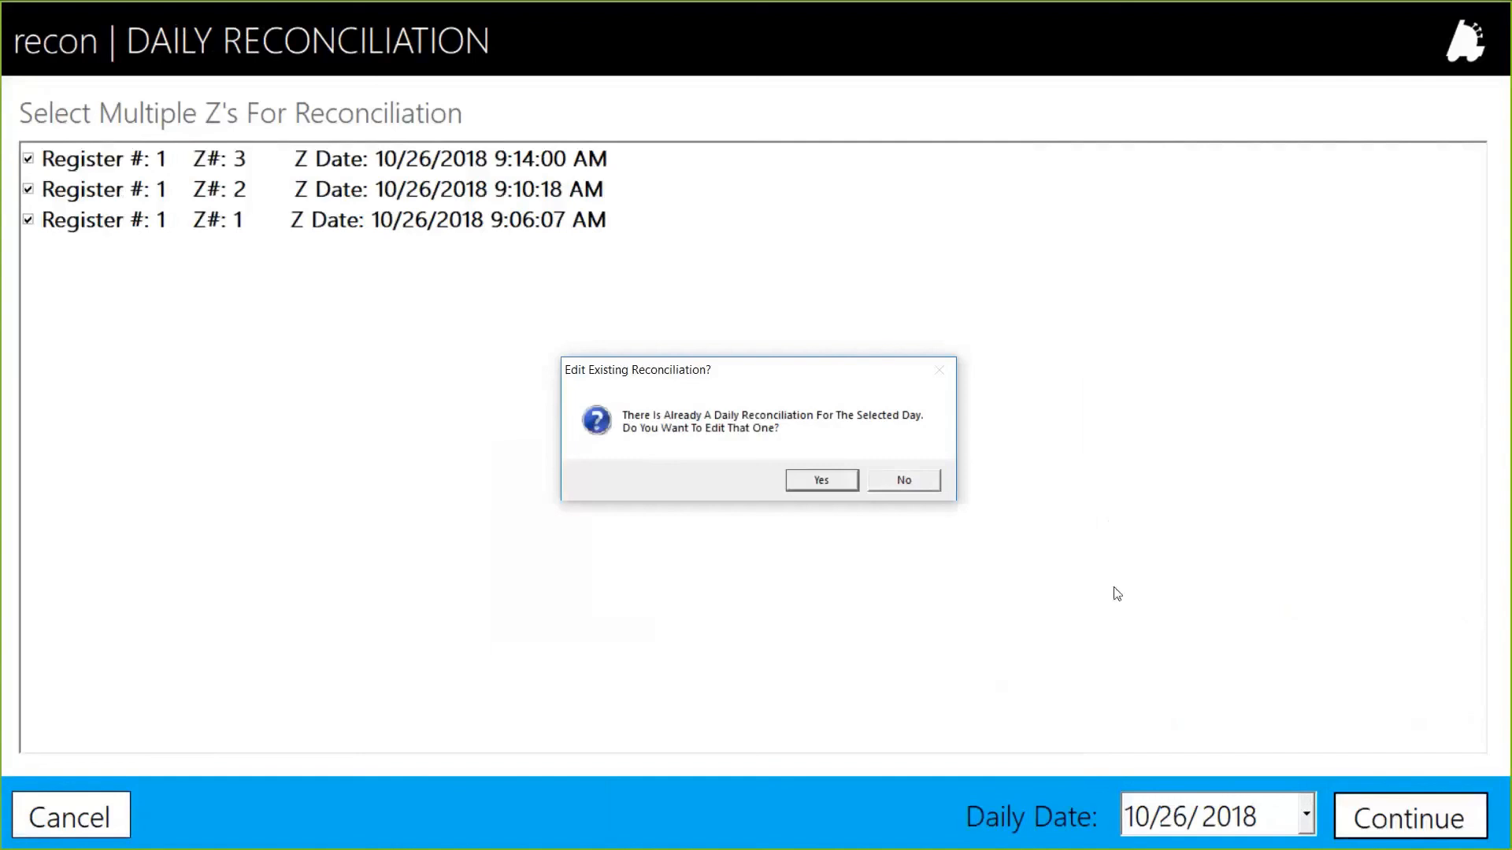
pyautogui.click(822, 480)
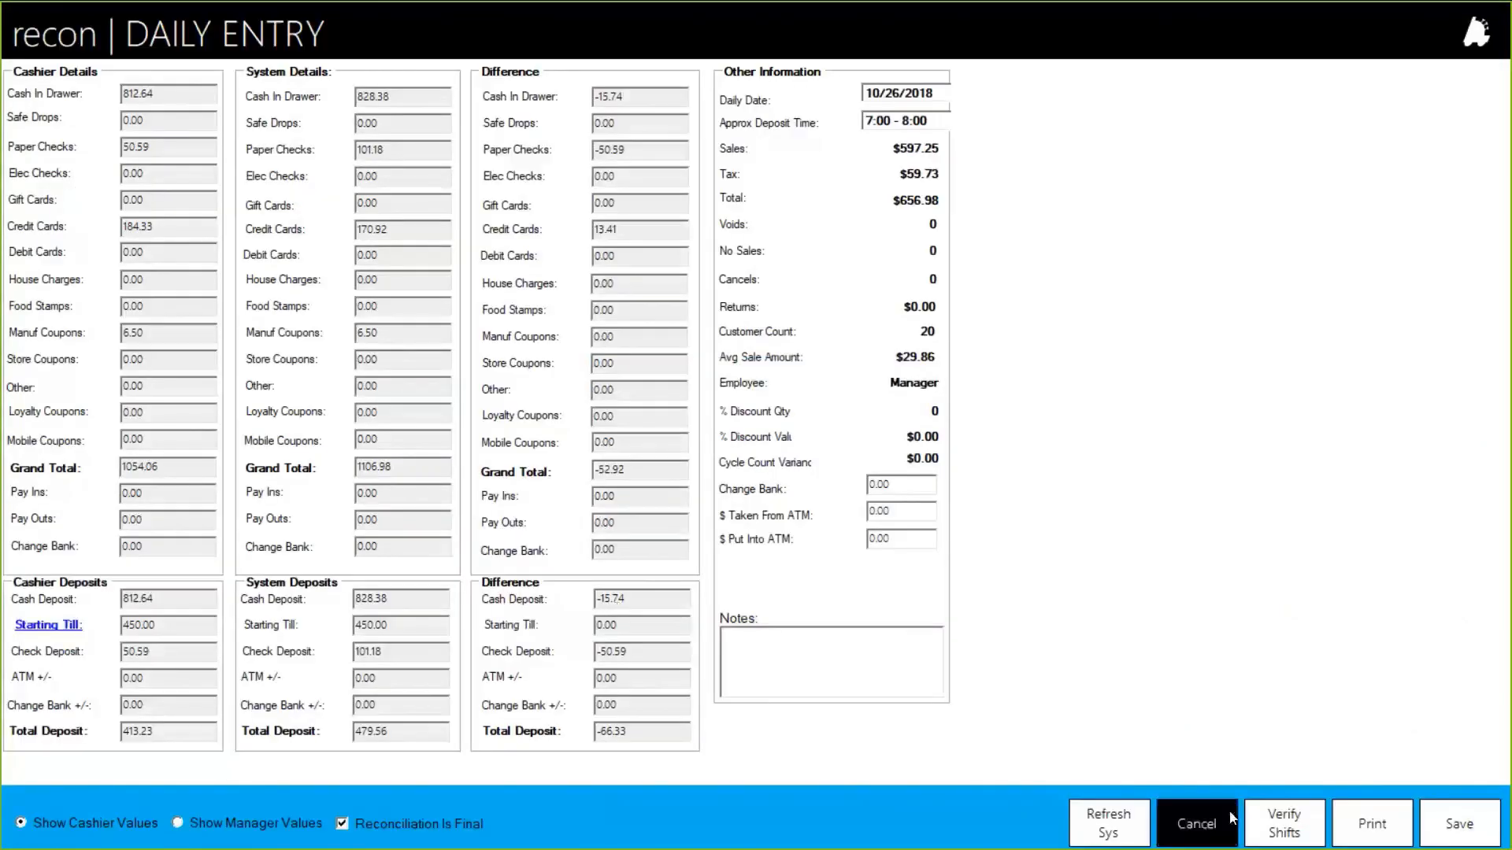
# Examine the shift verification form of the daily entry, close it and cancel out of the daily reconciliation without saving.
pyautogui.click(1291, 827)
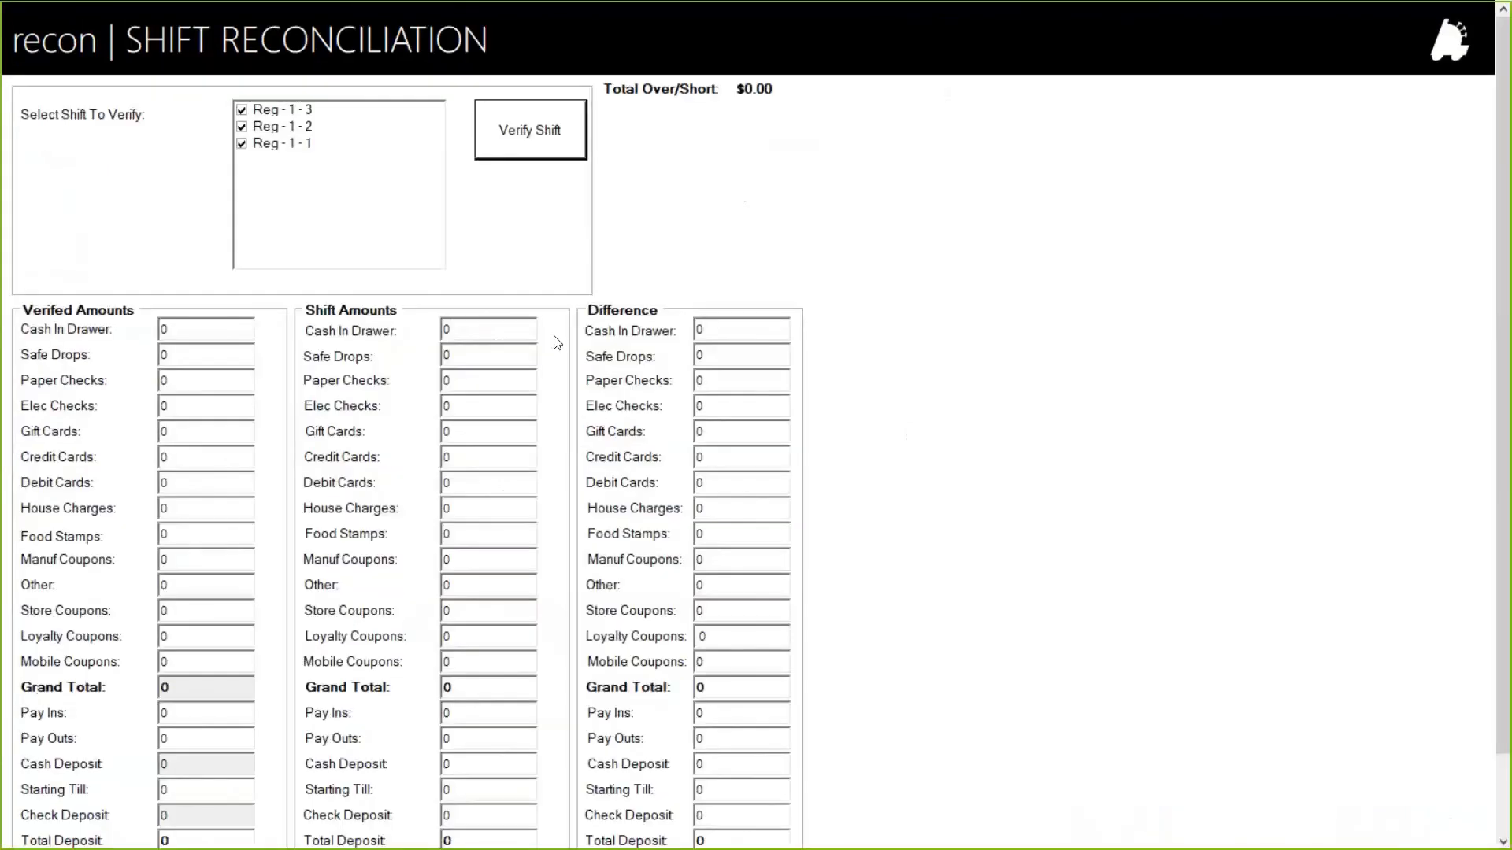
pyautogui.scroll(-1, 948, 321)
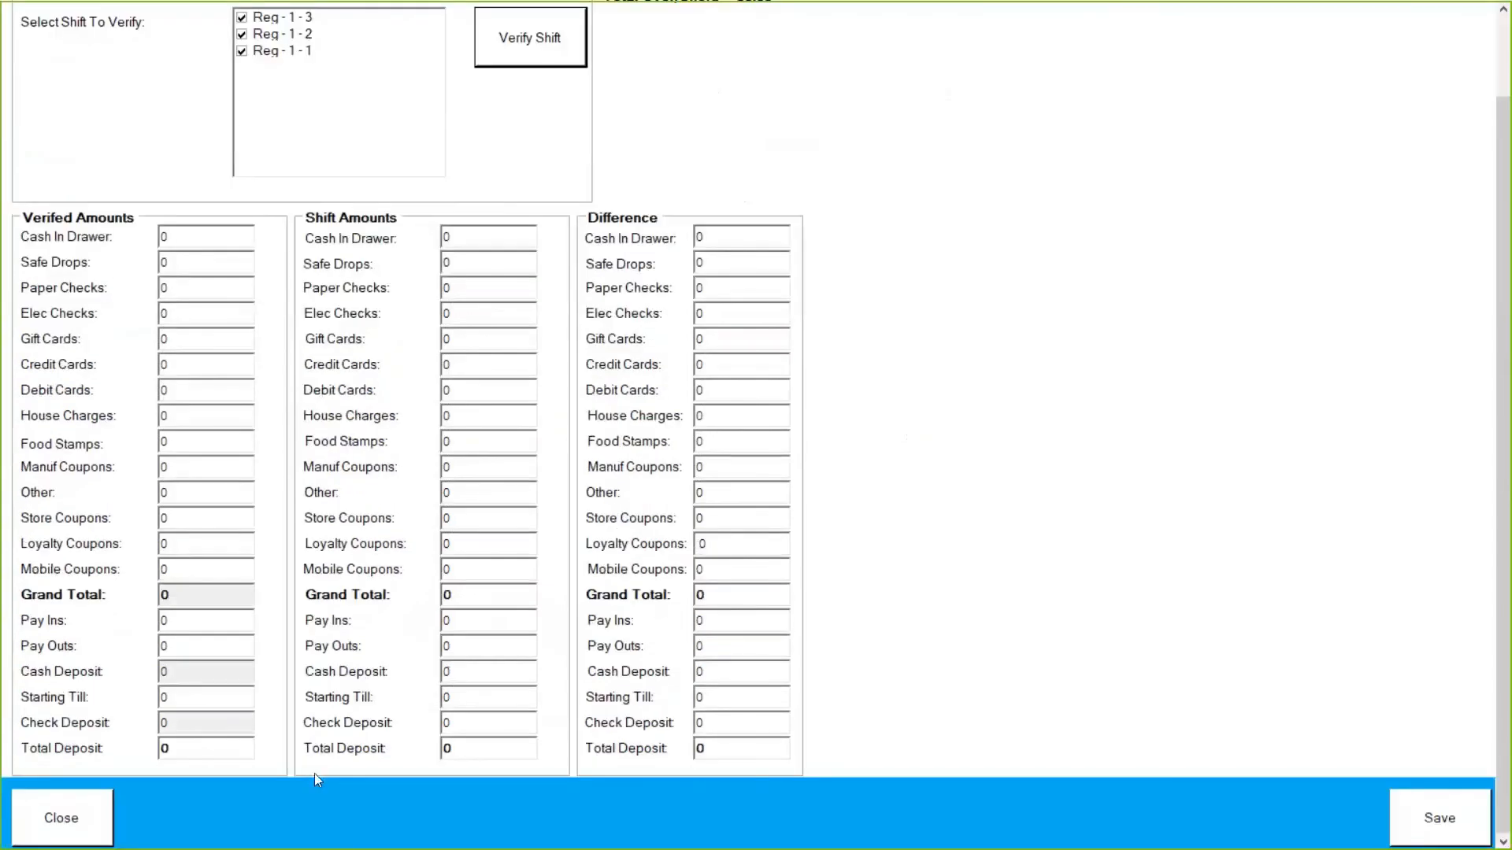
pyautogui.click(96, 819)
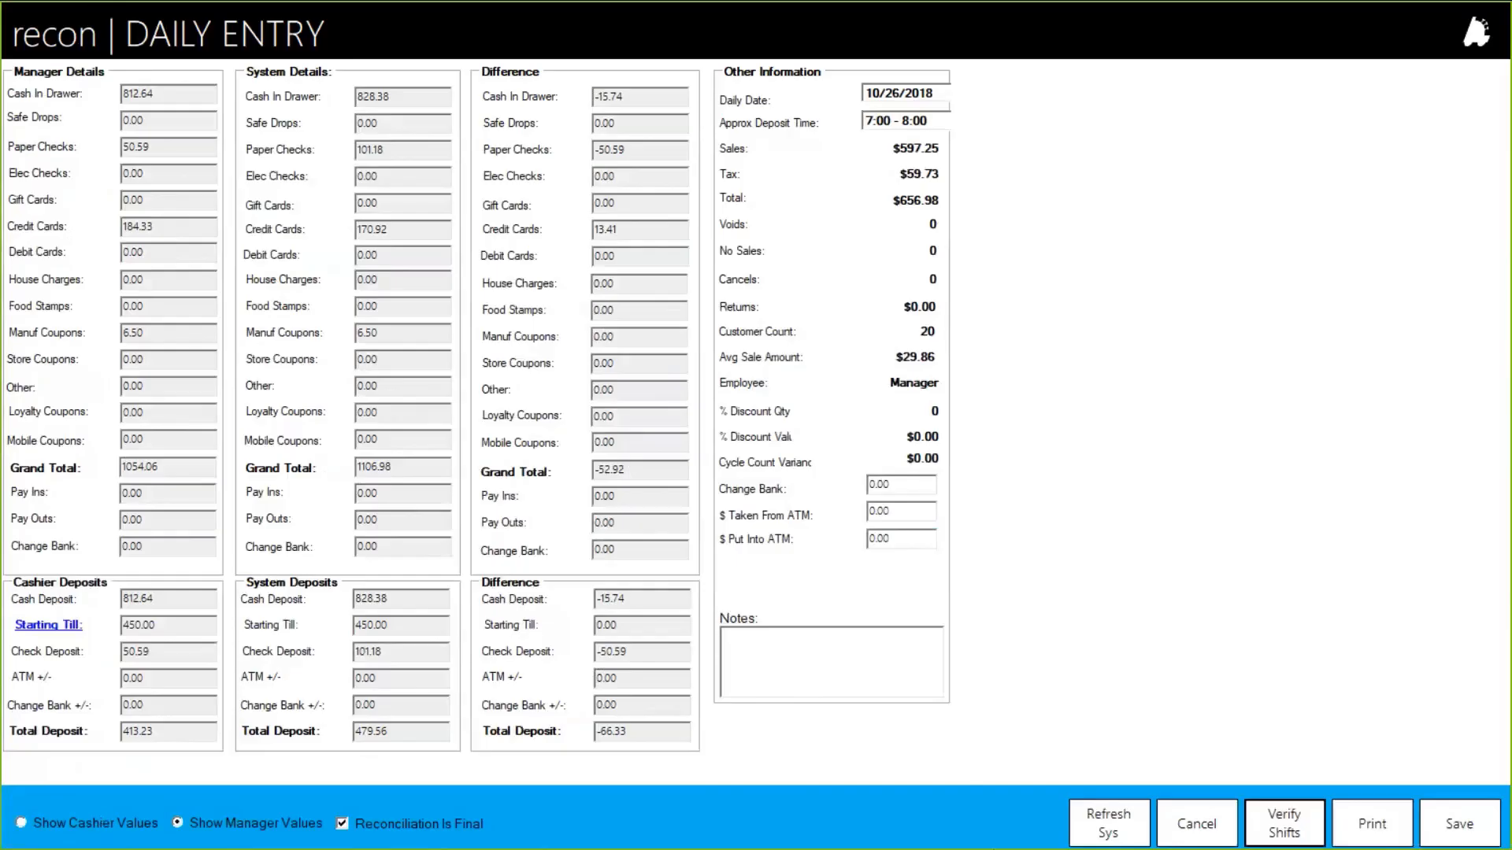
pyautogui.click(1189, 826)
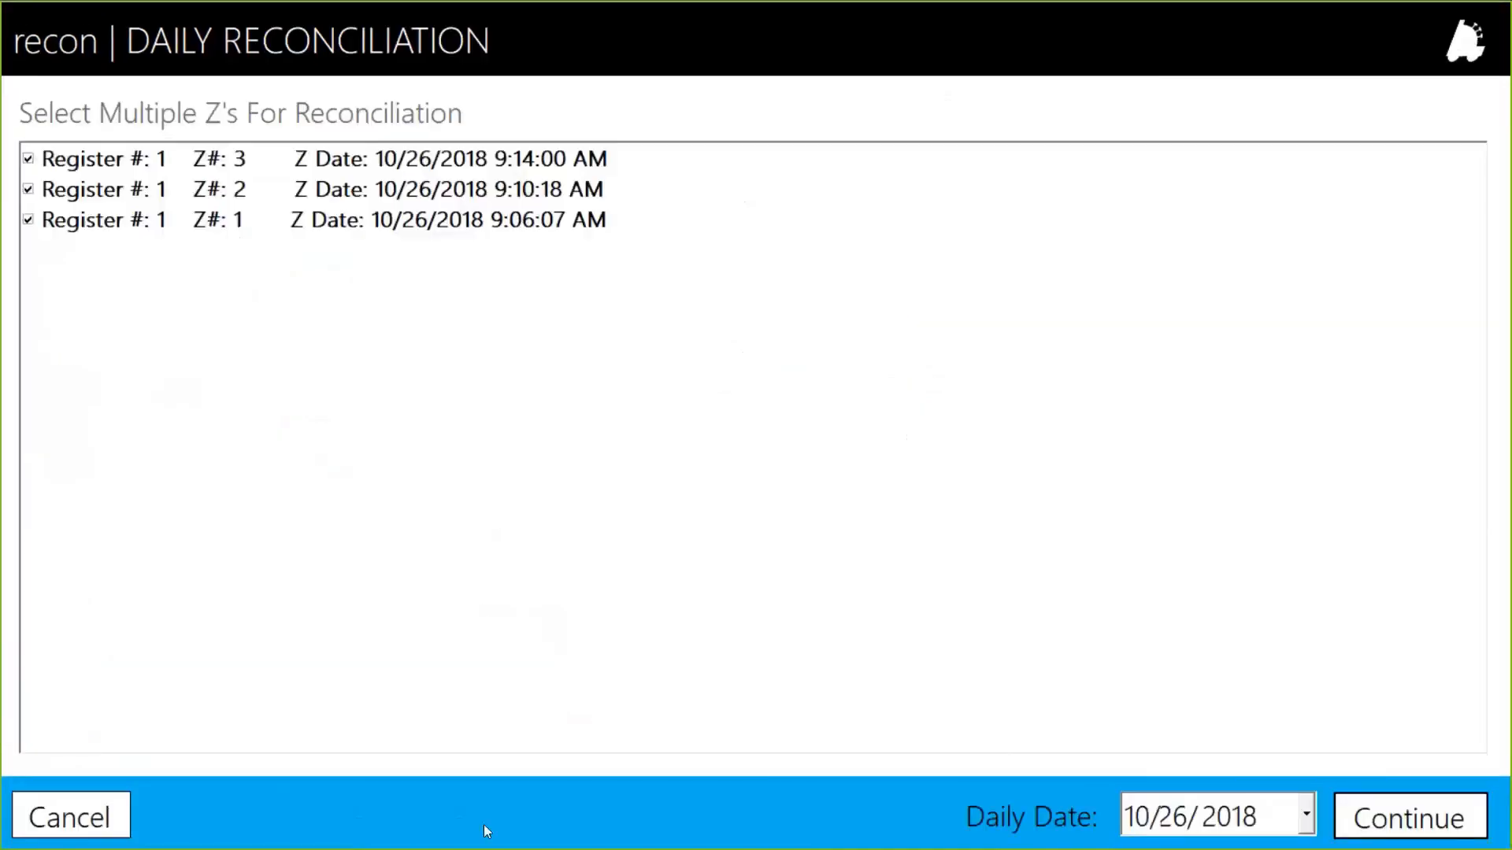
pyautogui.click(113, 819)
# Try to delete the finalized 10/26/2018 reconciliation from the daily reconciliations available for editing, and leave that list.
pyautogui.click(983, 199)
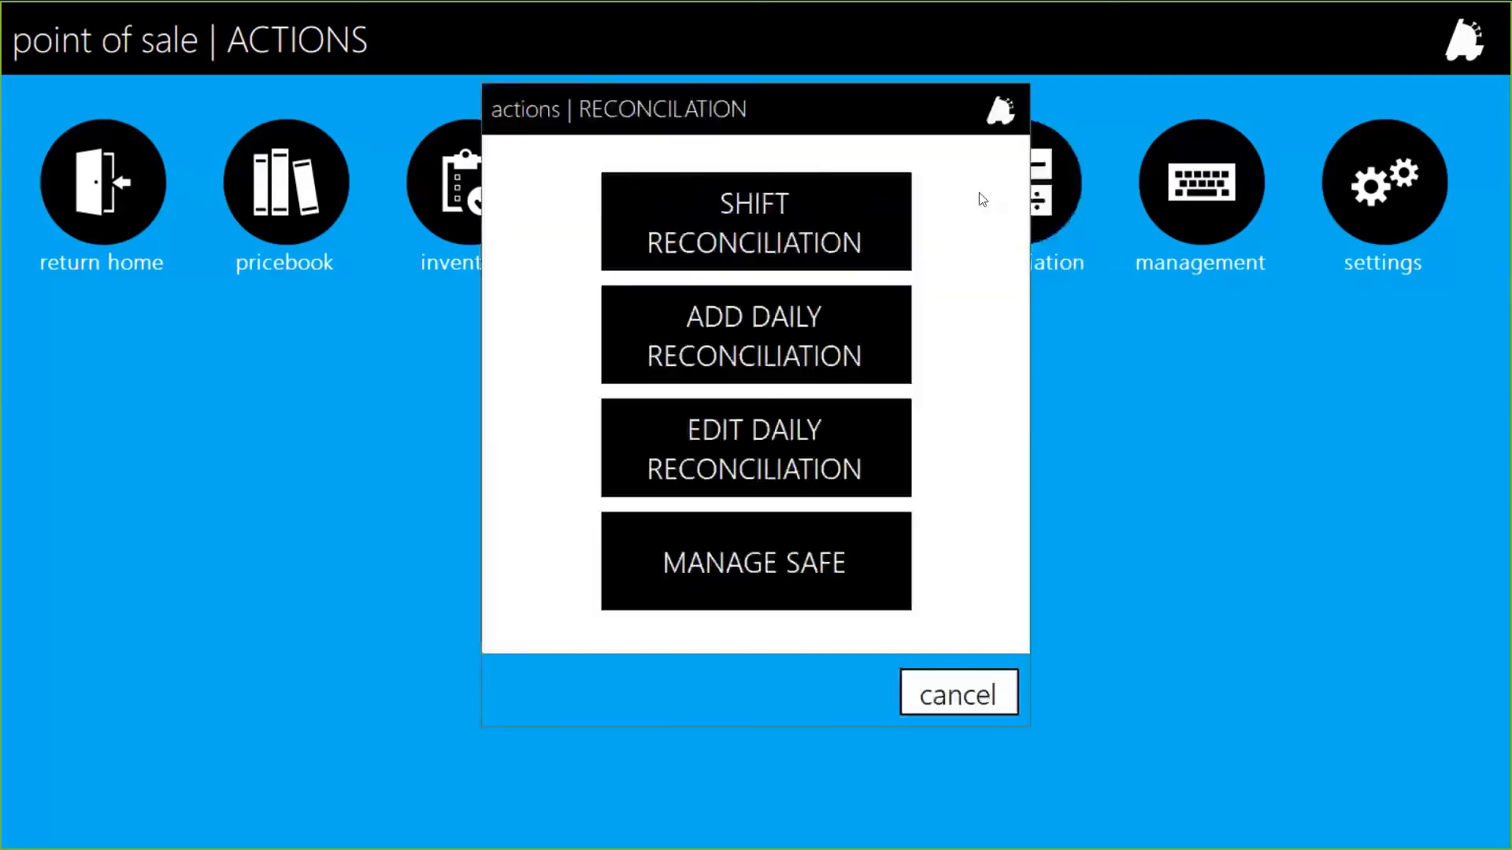
pyautogui.click(843, 453)
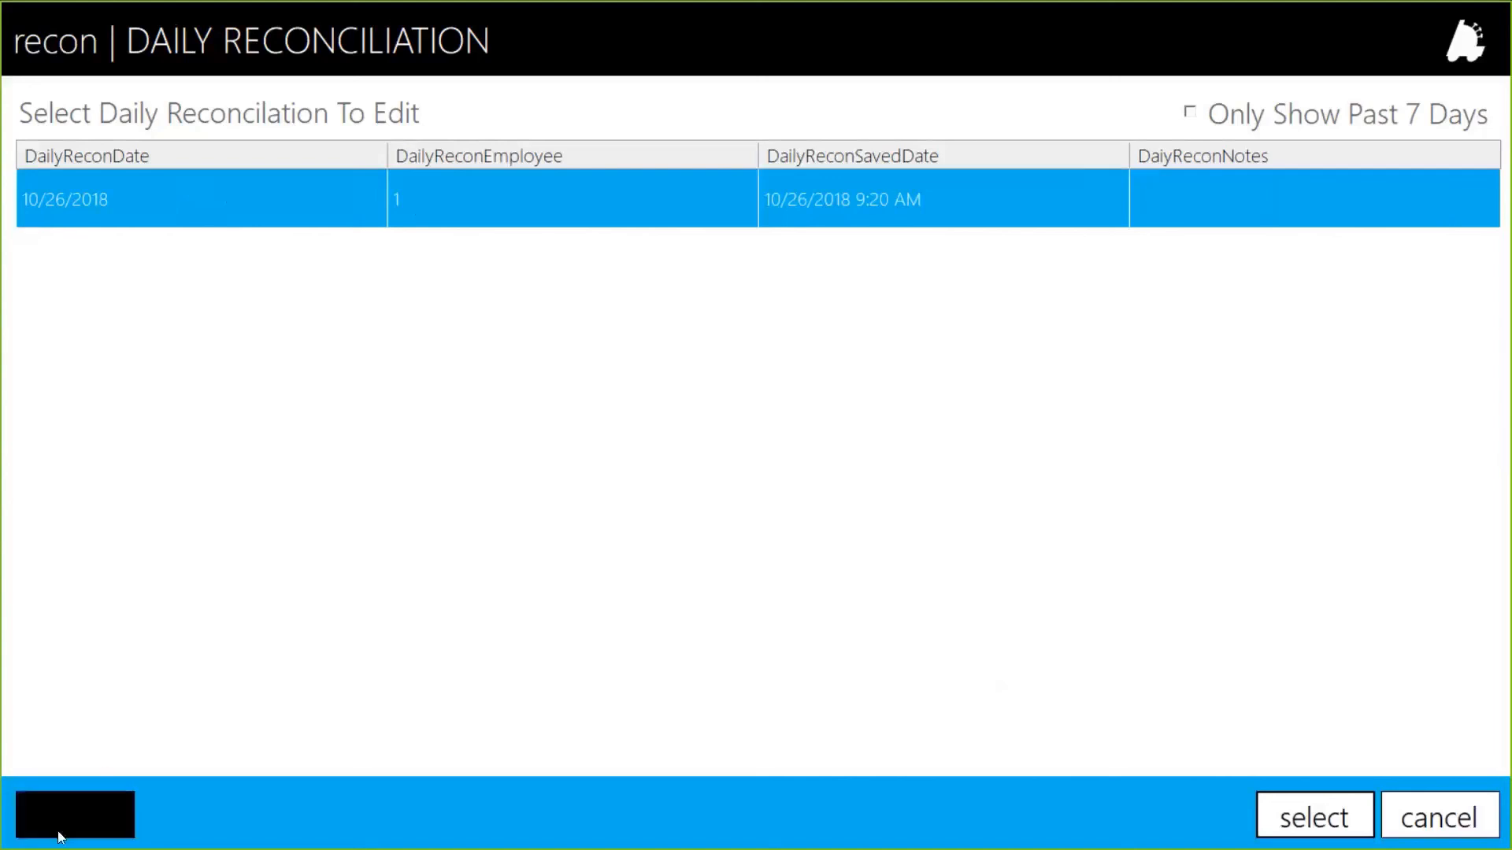
pyautogui.click(1316, 820)
pyautogui.click(1211, 817)
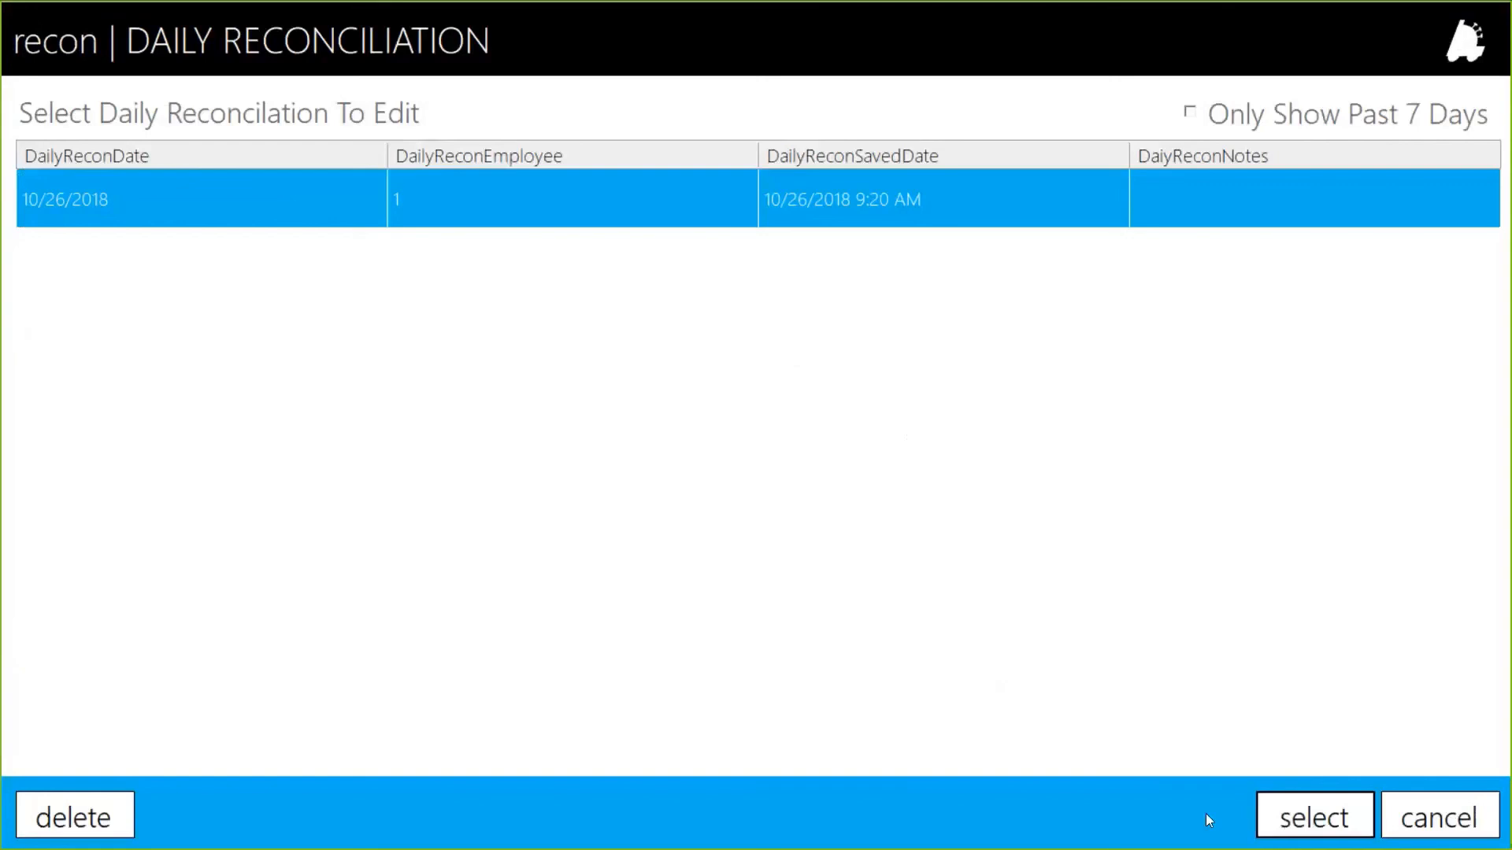
pyautogui.click(74, 814)
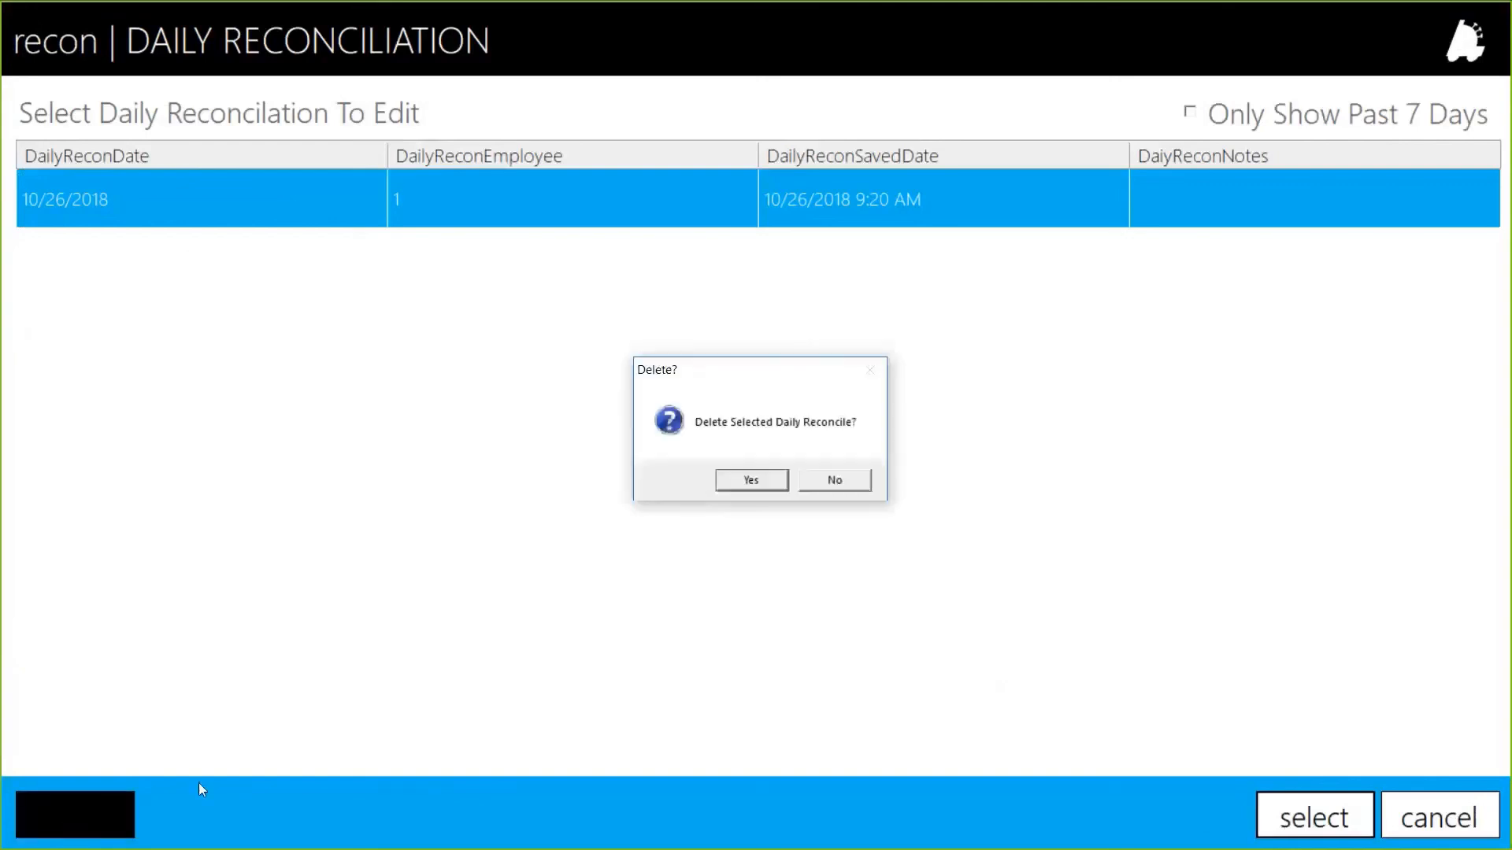
pyautogui.click(750, 484)
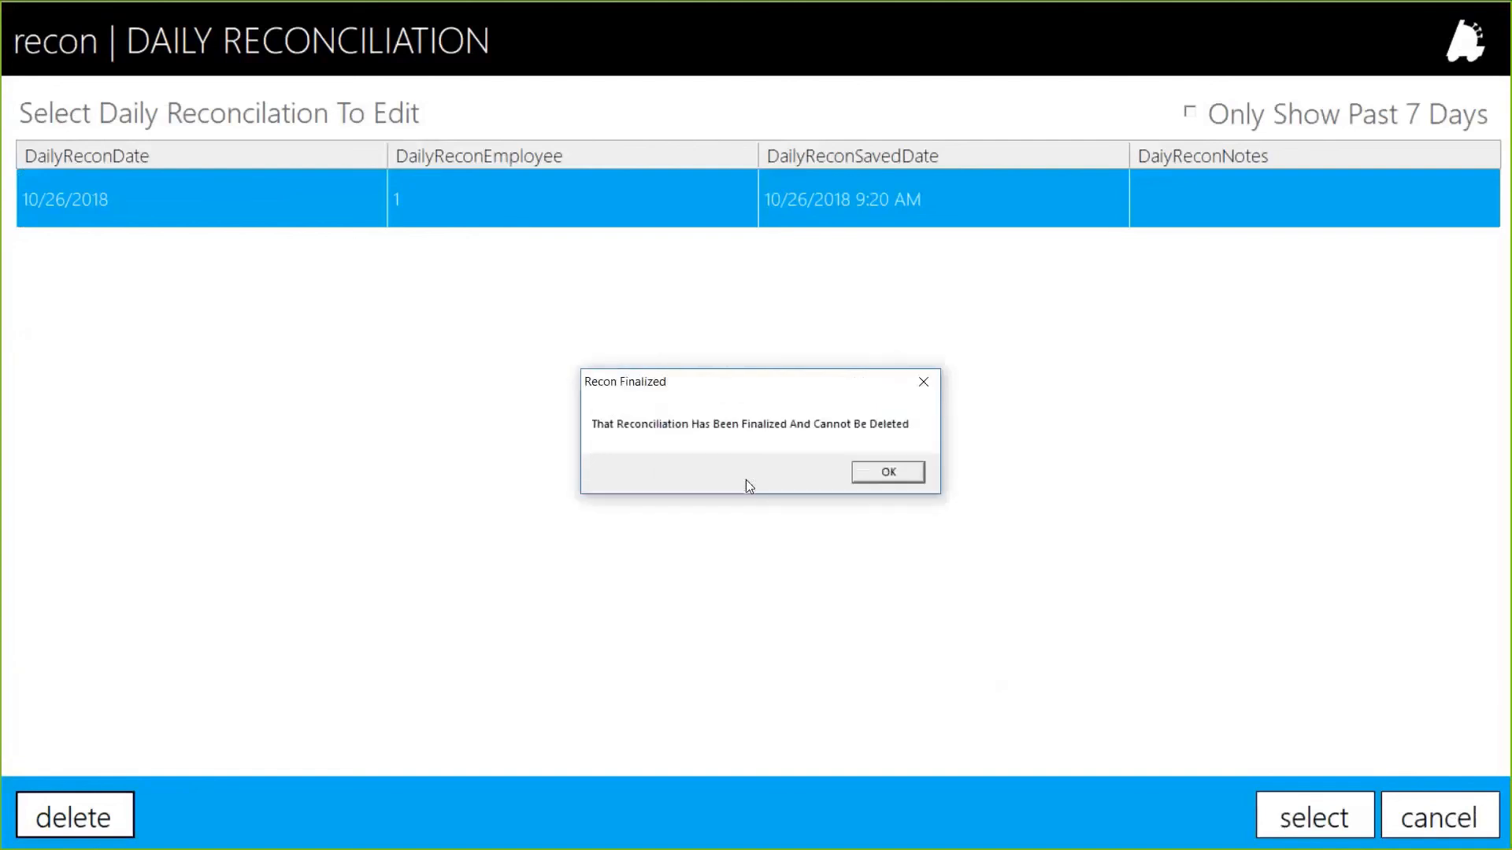
pyautogui.click(886, 469)
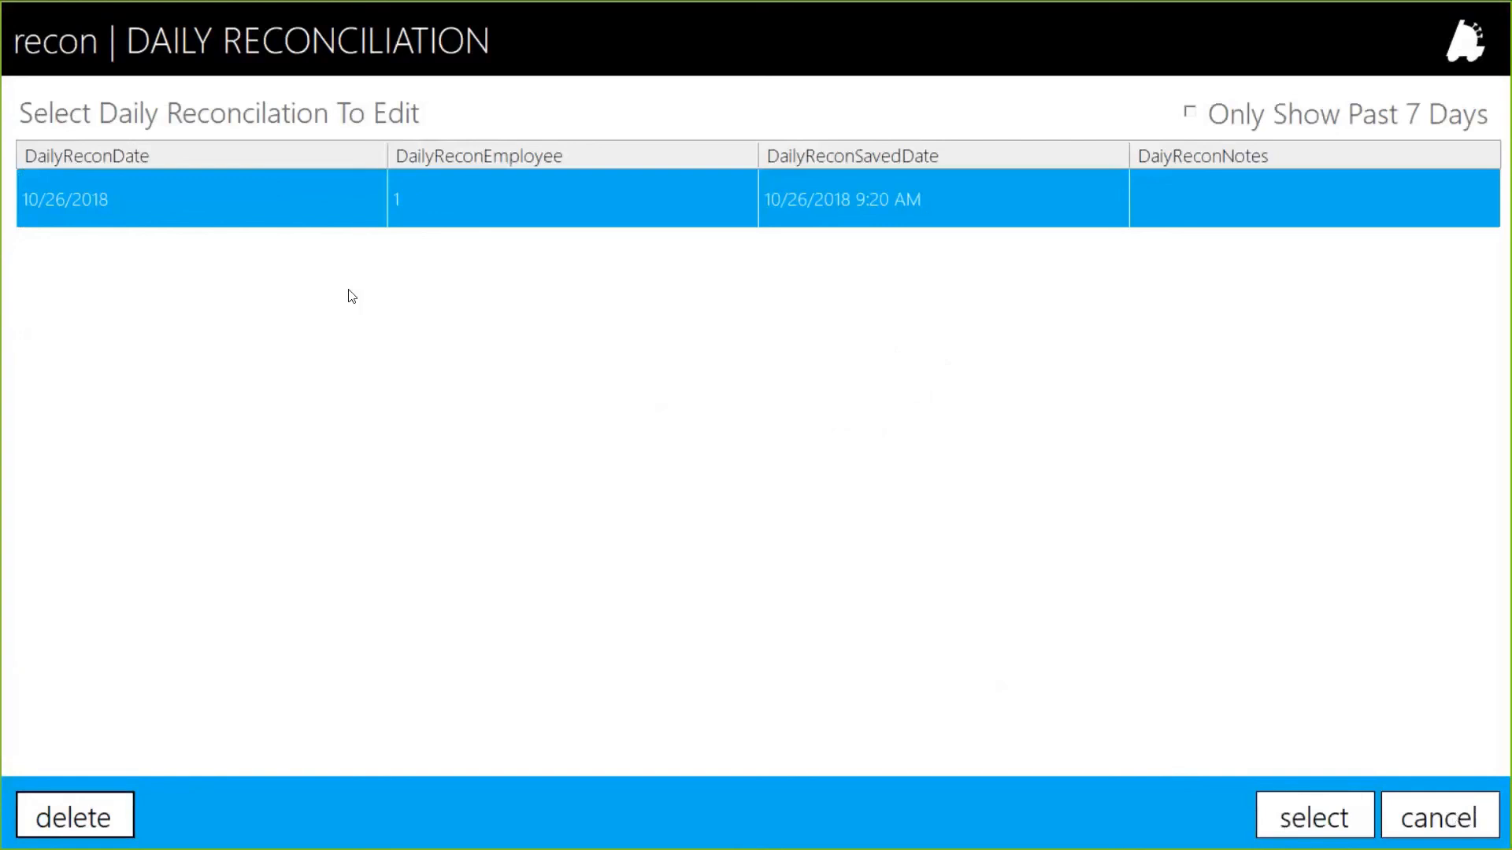
pyautogui.click(1474, 817)
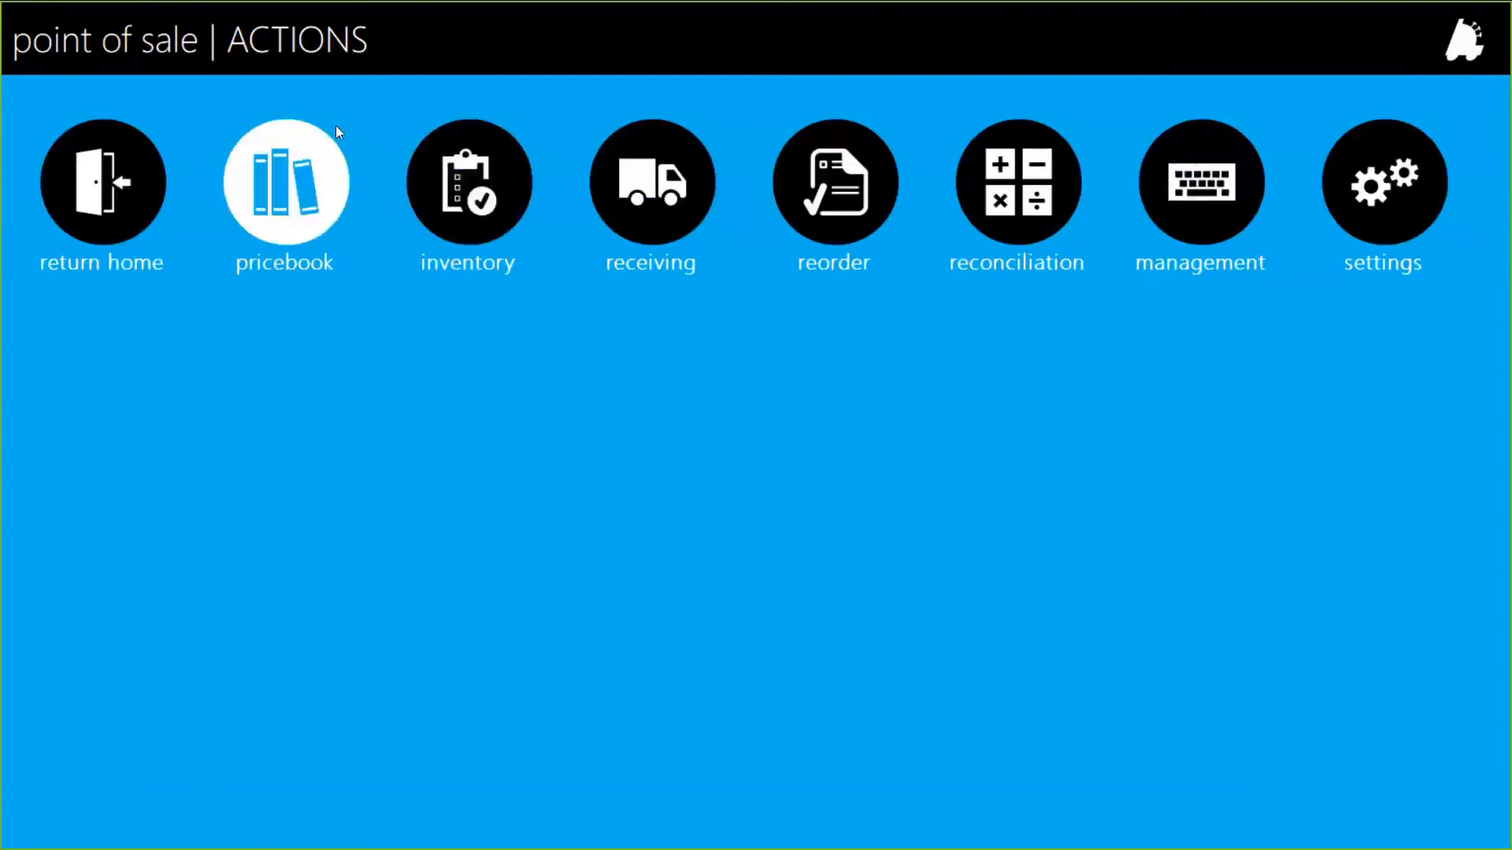
# Return to the manager's home screen, log off and exit the point of sale.
pyautogui.click(85, 202)
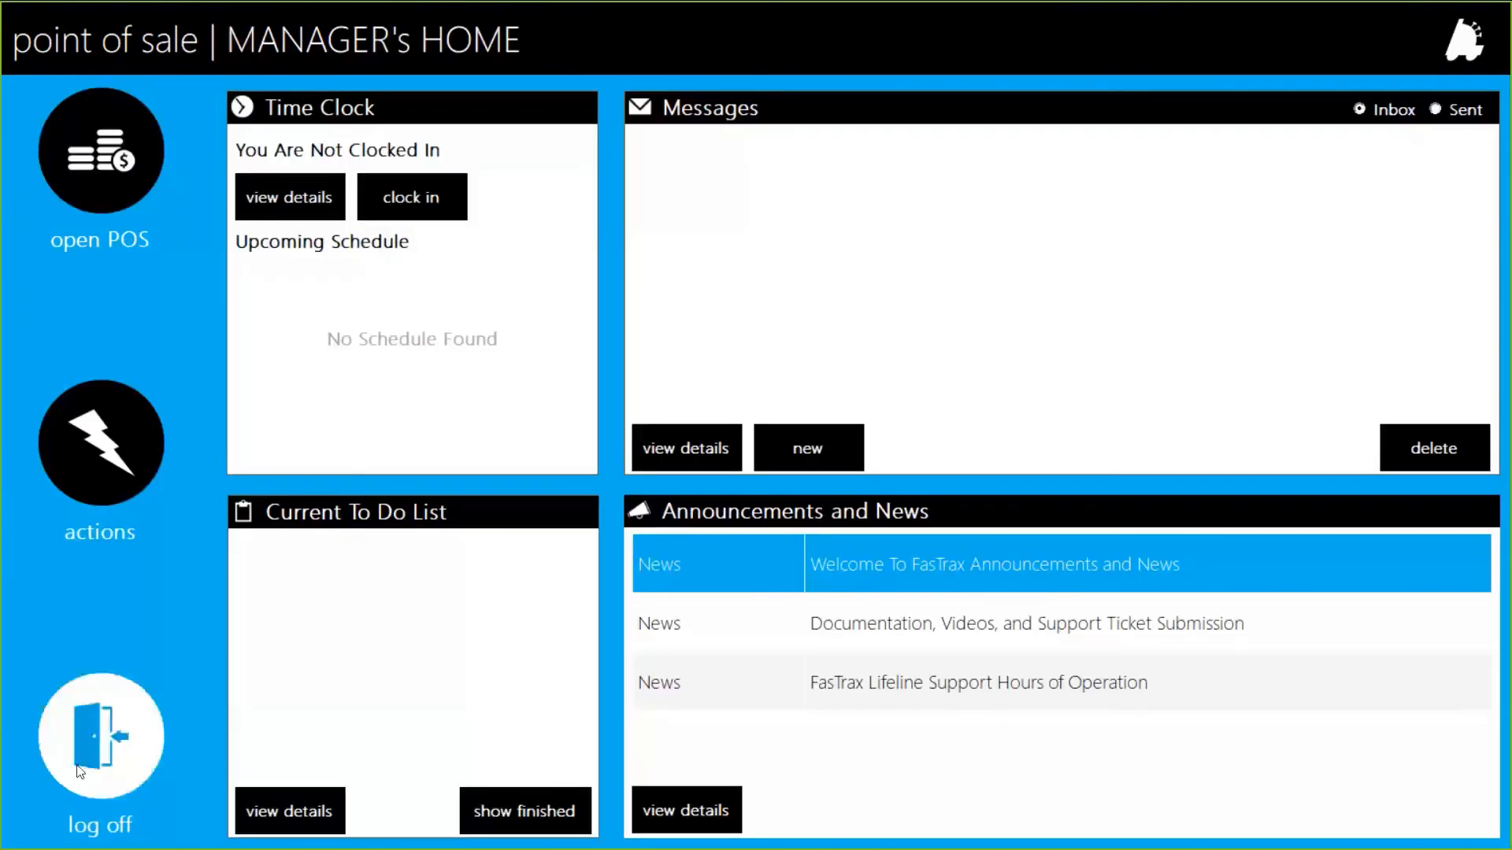
pyautogui.click(98, 734)
pyautogui.click(1080, 370)
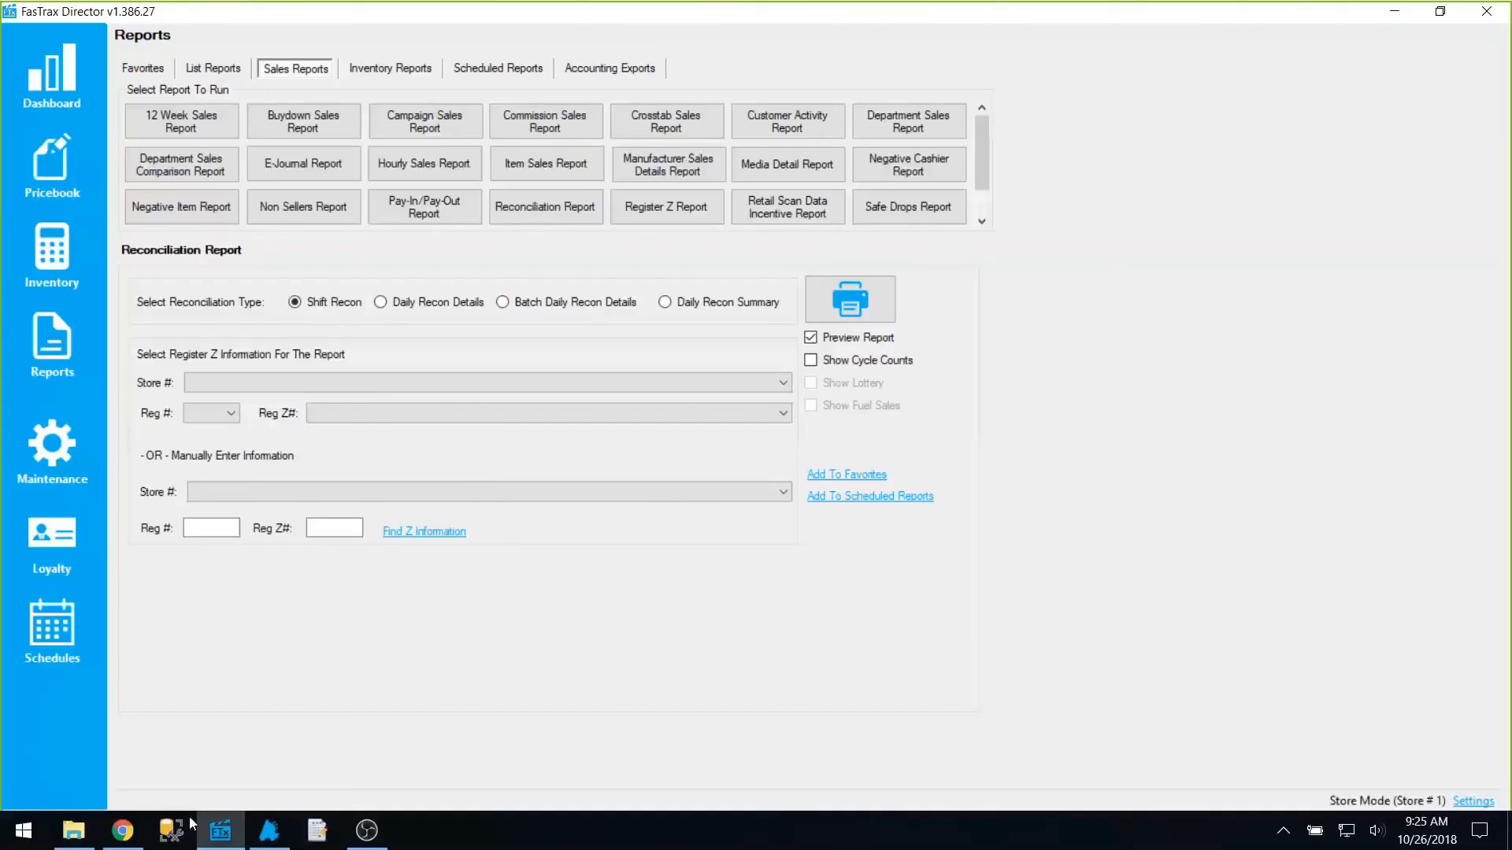
# Switch to Chrome and go back from the webinars page to the FTx Lifeline page to look through it.
pyautogui.click(126, 832)
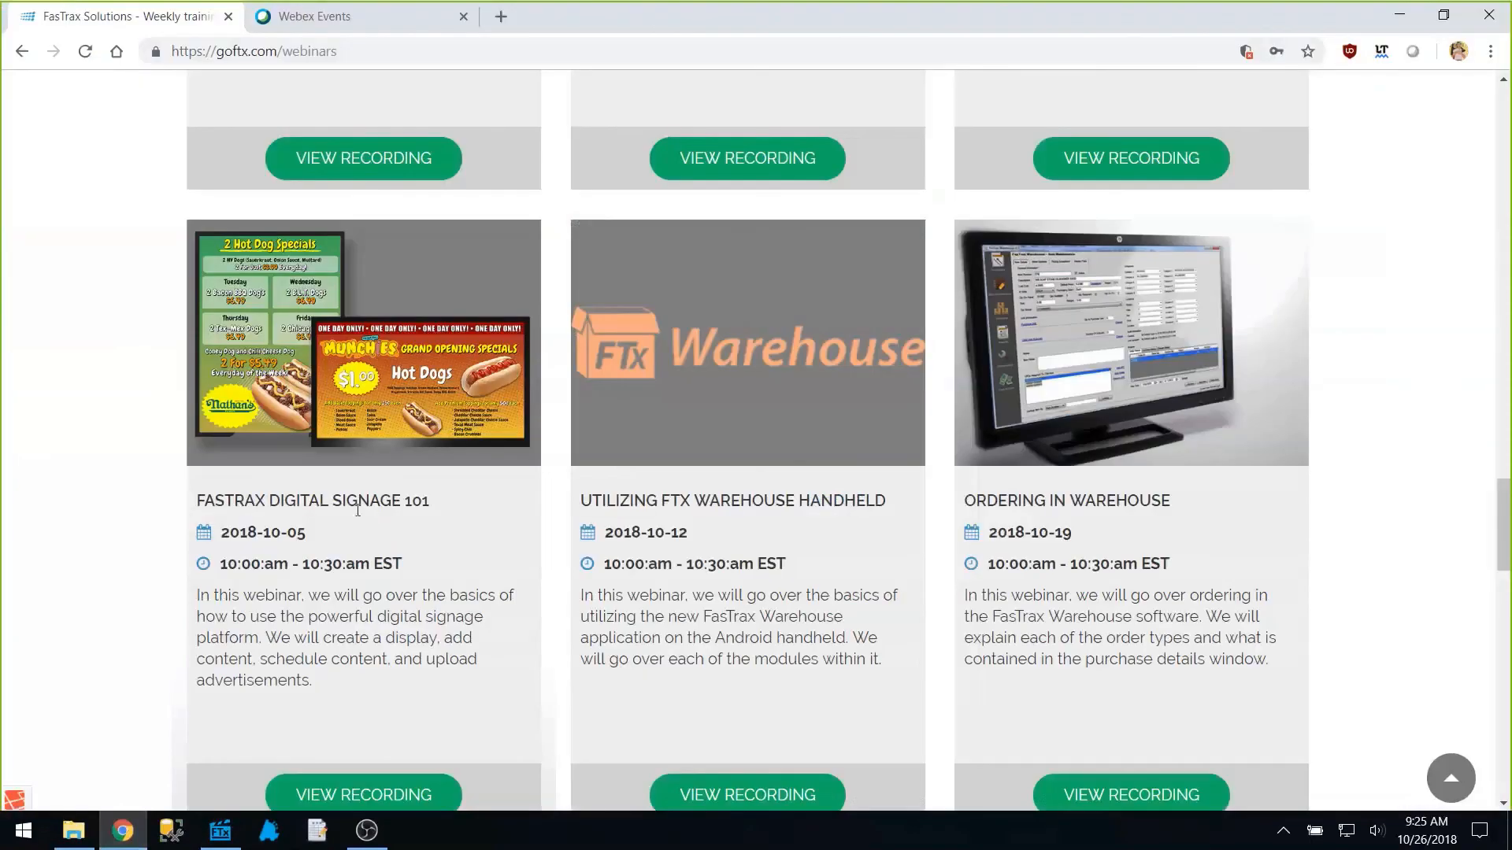
pyautogui.scroll(5, 503, 499)
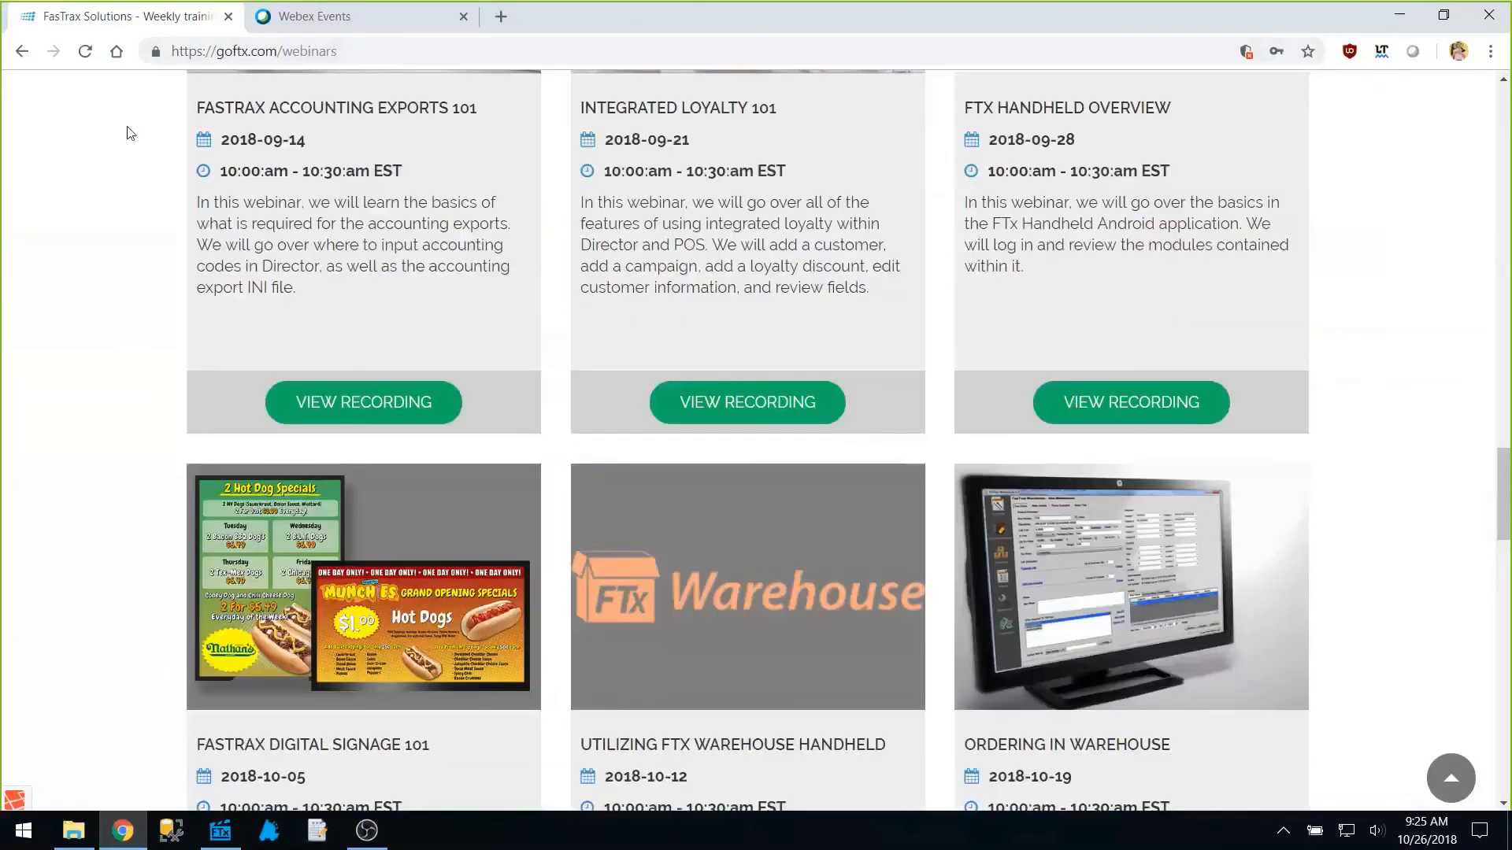
pyautogui.click(23, 51)
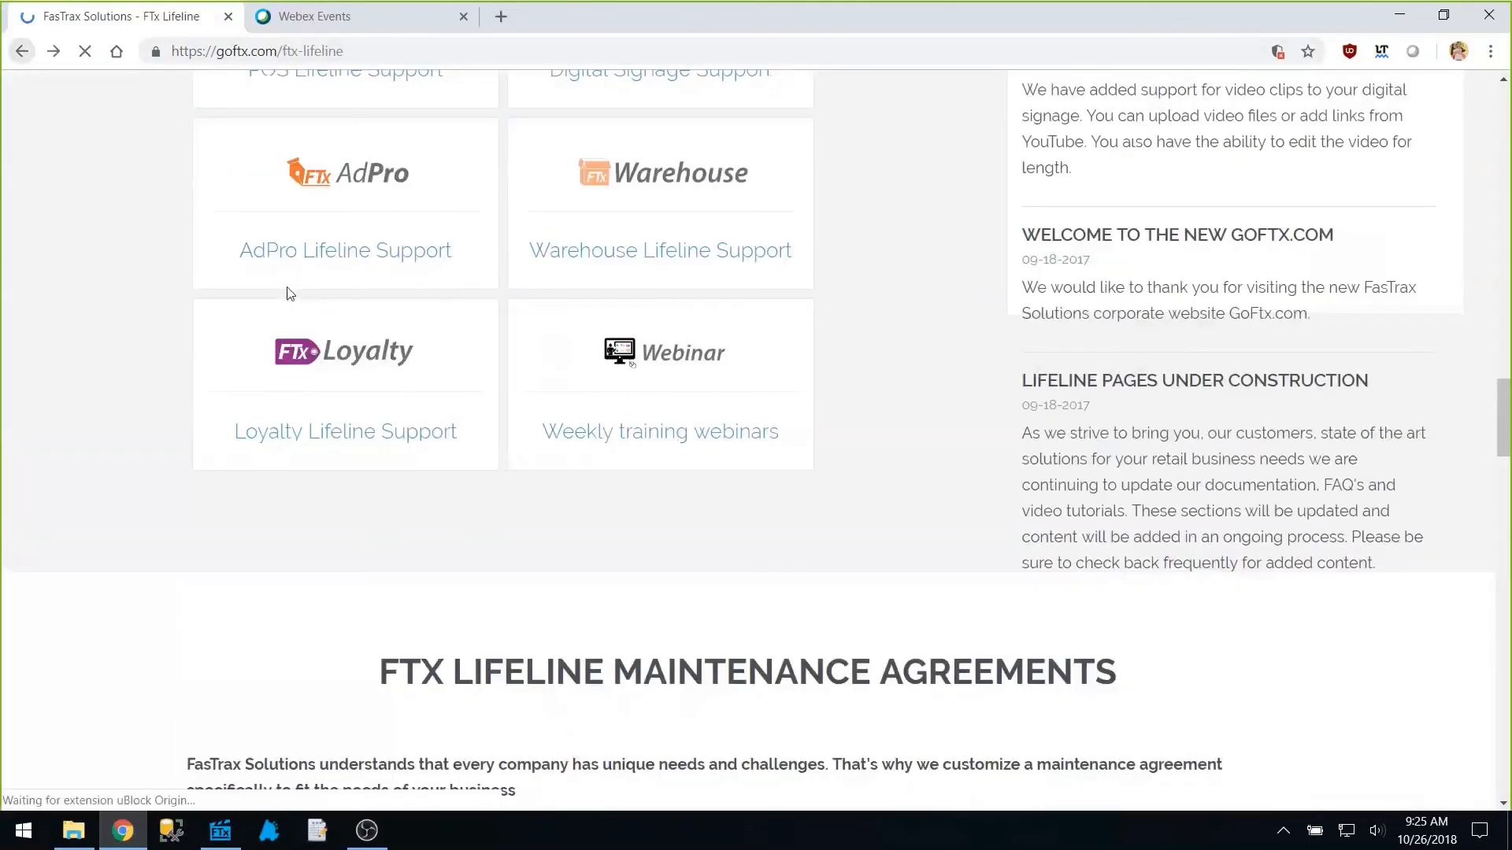
pyautogui.scroll(-15, 499, 445)
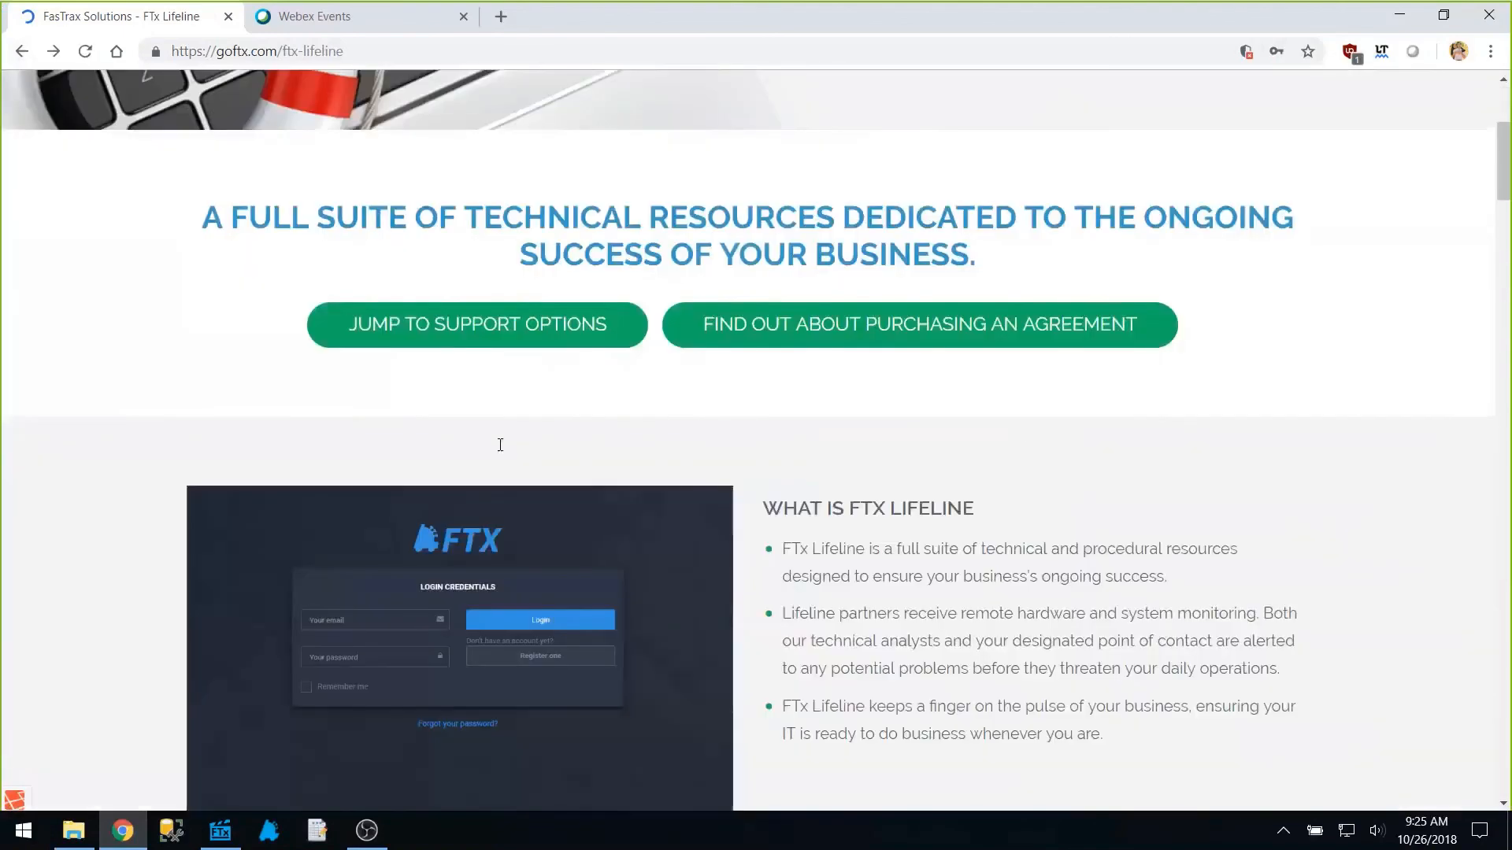
# Open the POS video tutorials from the support options on the FTx Lifeline page and bring the video list into view.
pyautogui.scroll(-19, 498, 444)
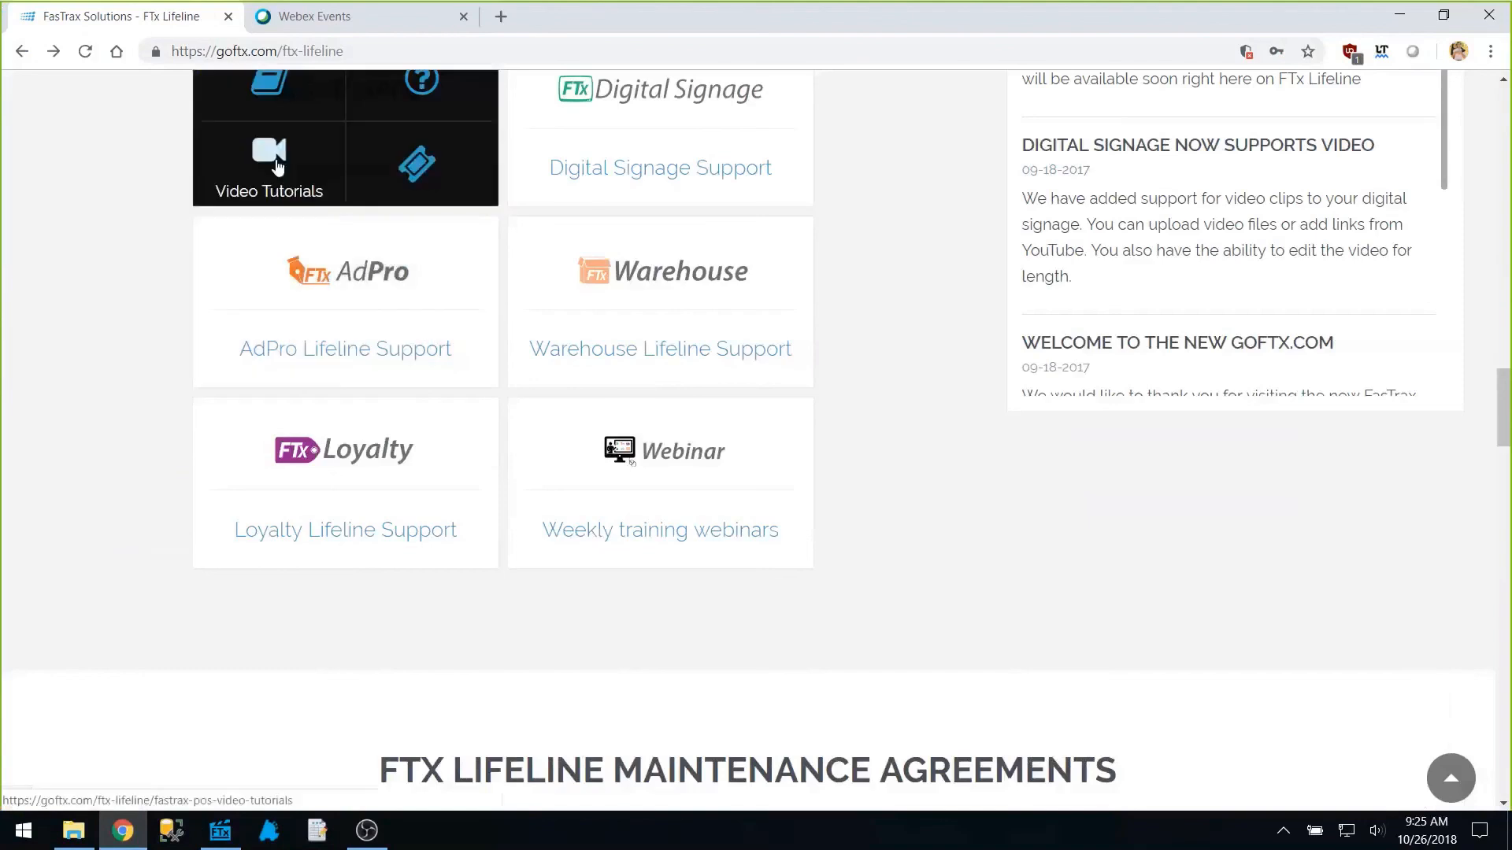
pyautogui.click(276, 158)
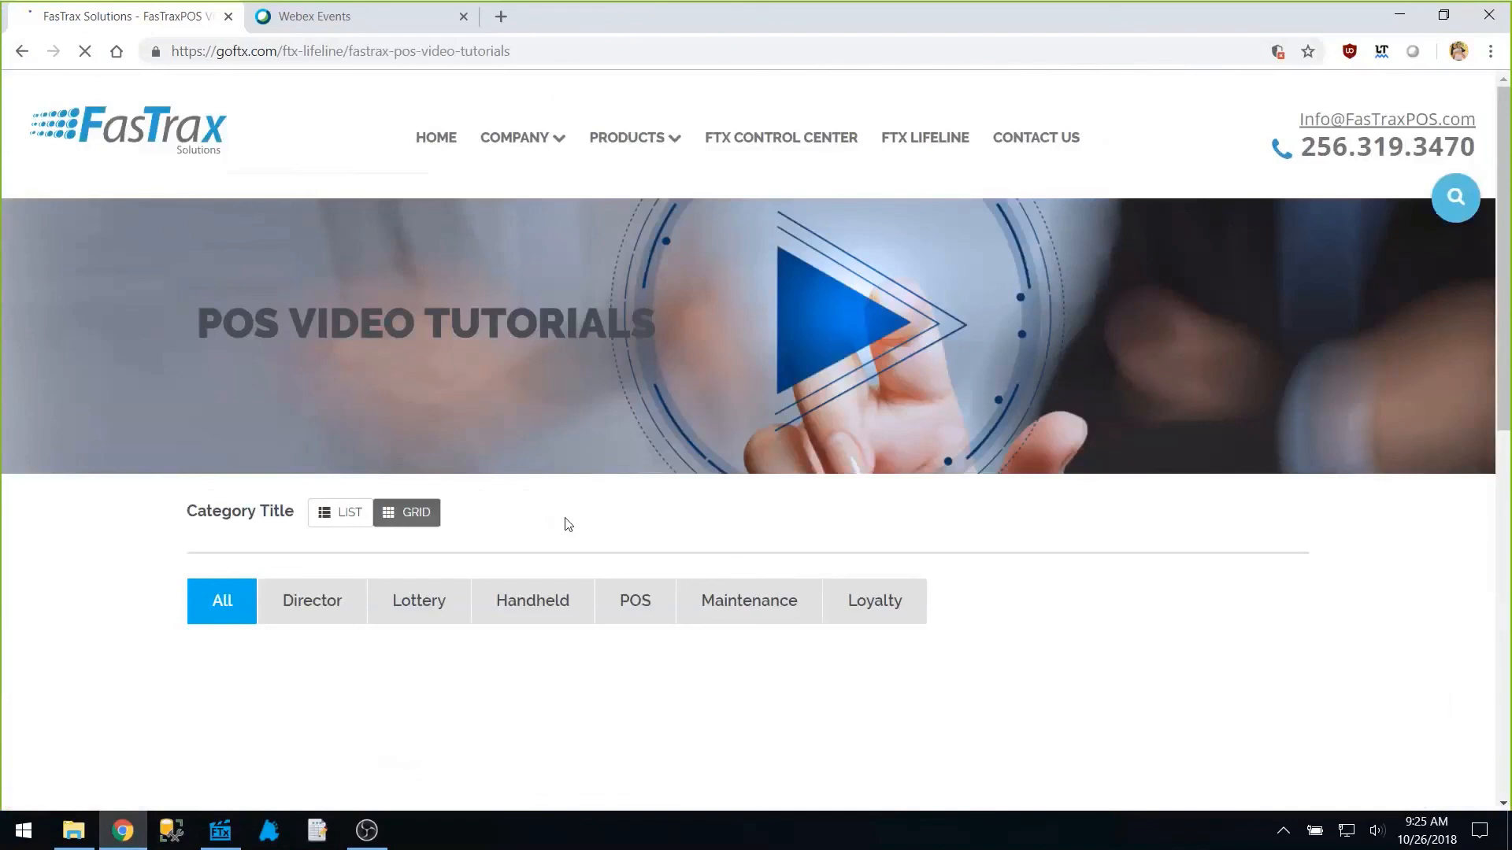
pyautogui.scroll(-3, 563, 522)
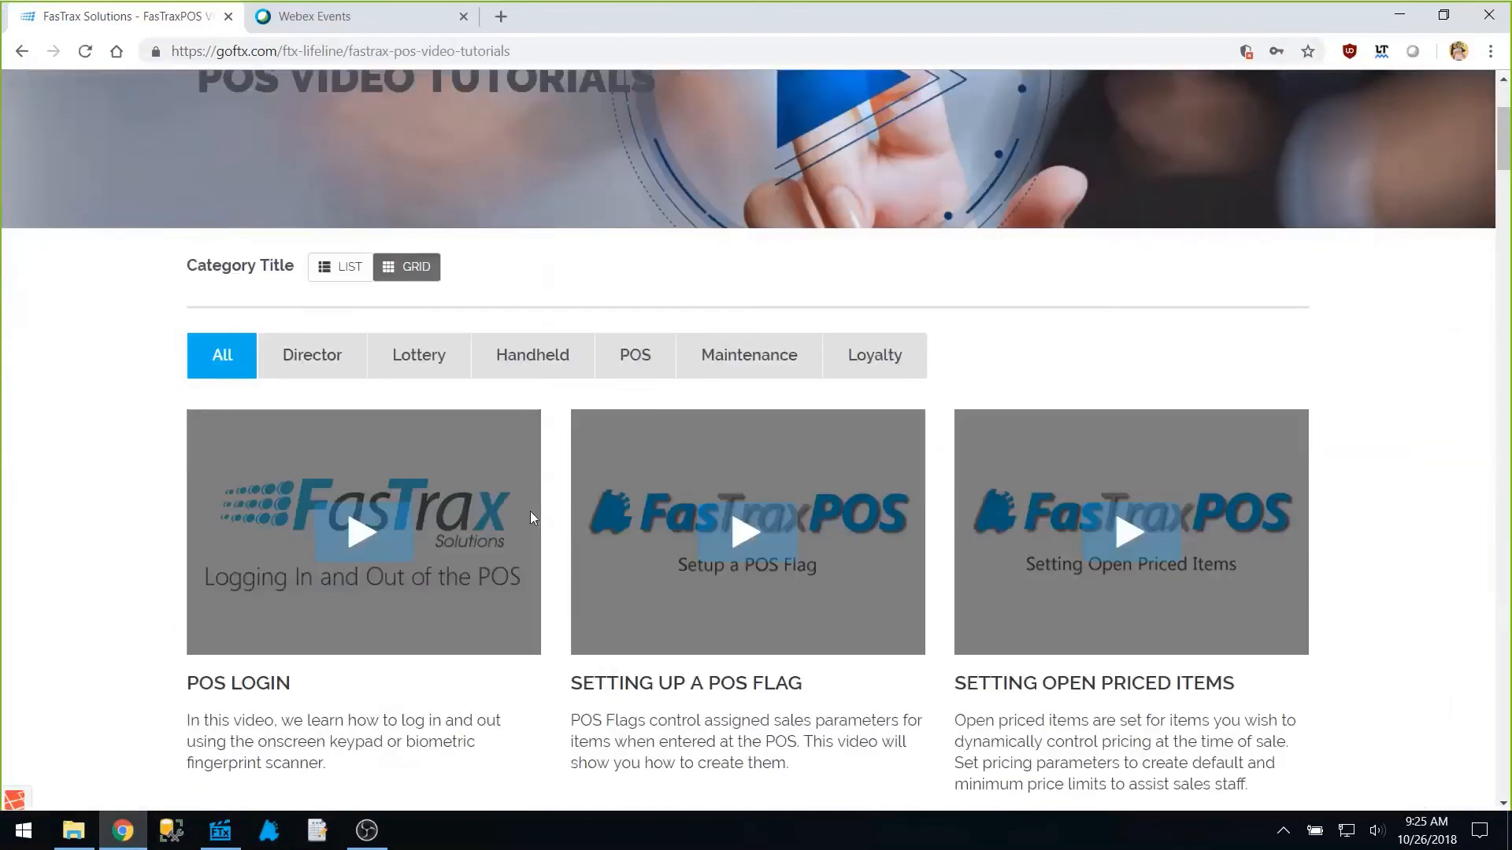
# Search the tutorials page for "recon", go through the matches to the Deleting a Daily Reconciliation video, and end the search.
pyautogui.hotkey('ctrl', 'f')
pyautogui.write('reco')
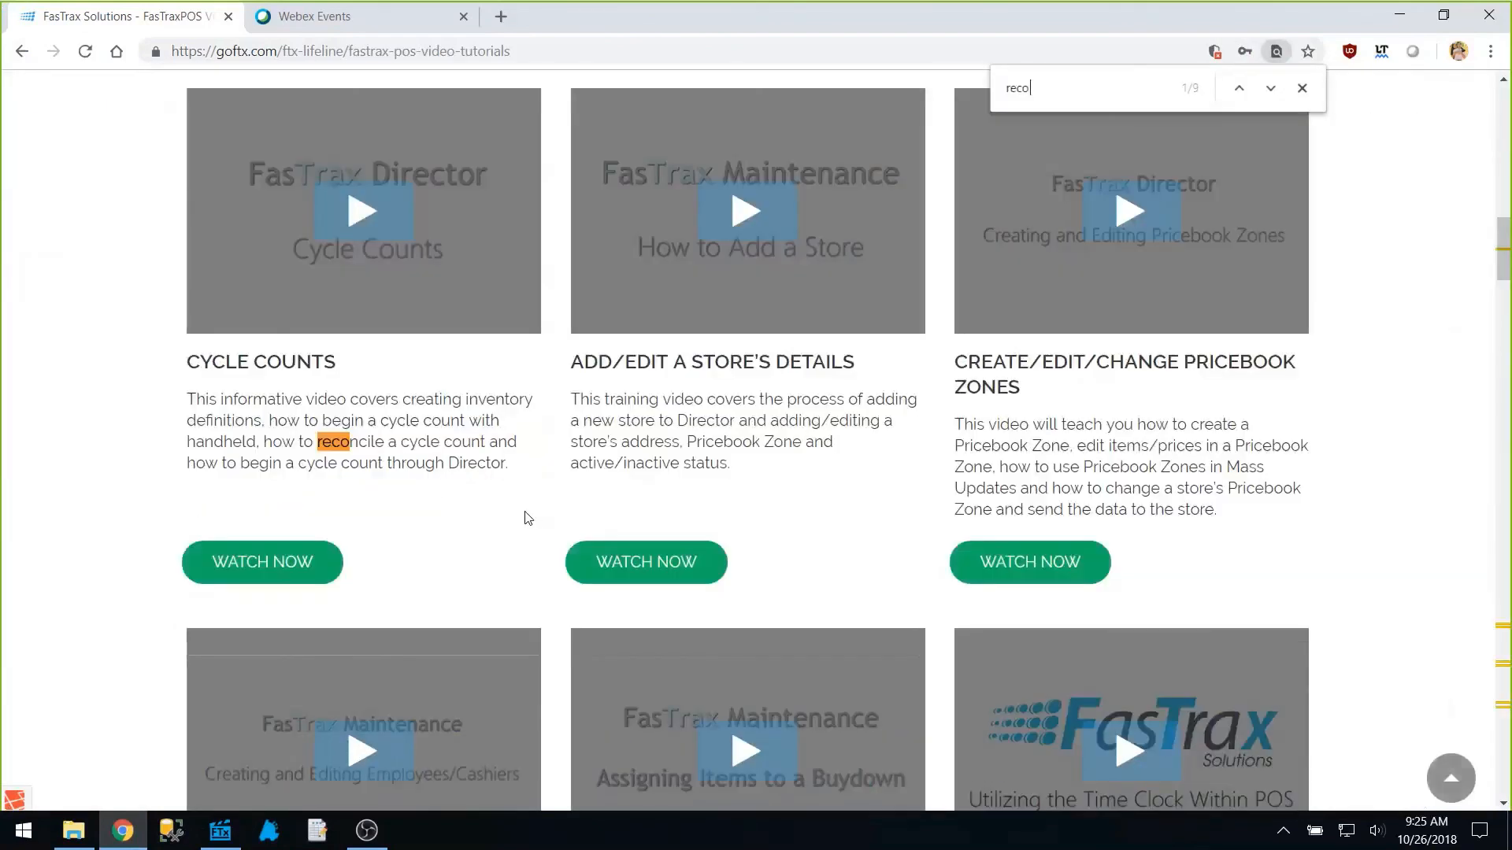
pyautogui.write('n')
pyautogui.click(1270, 90)
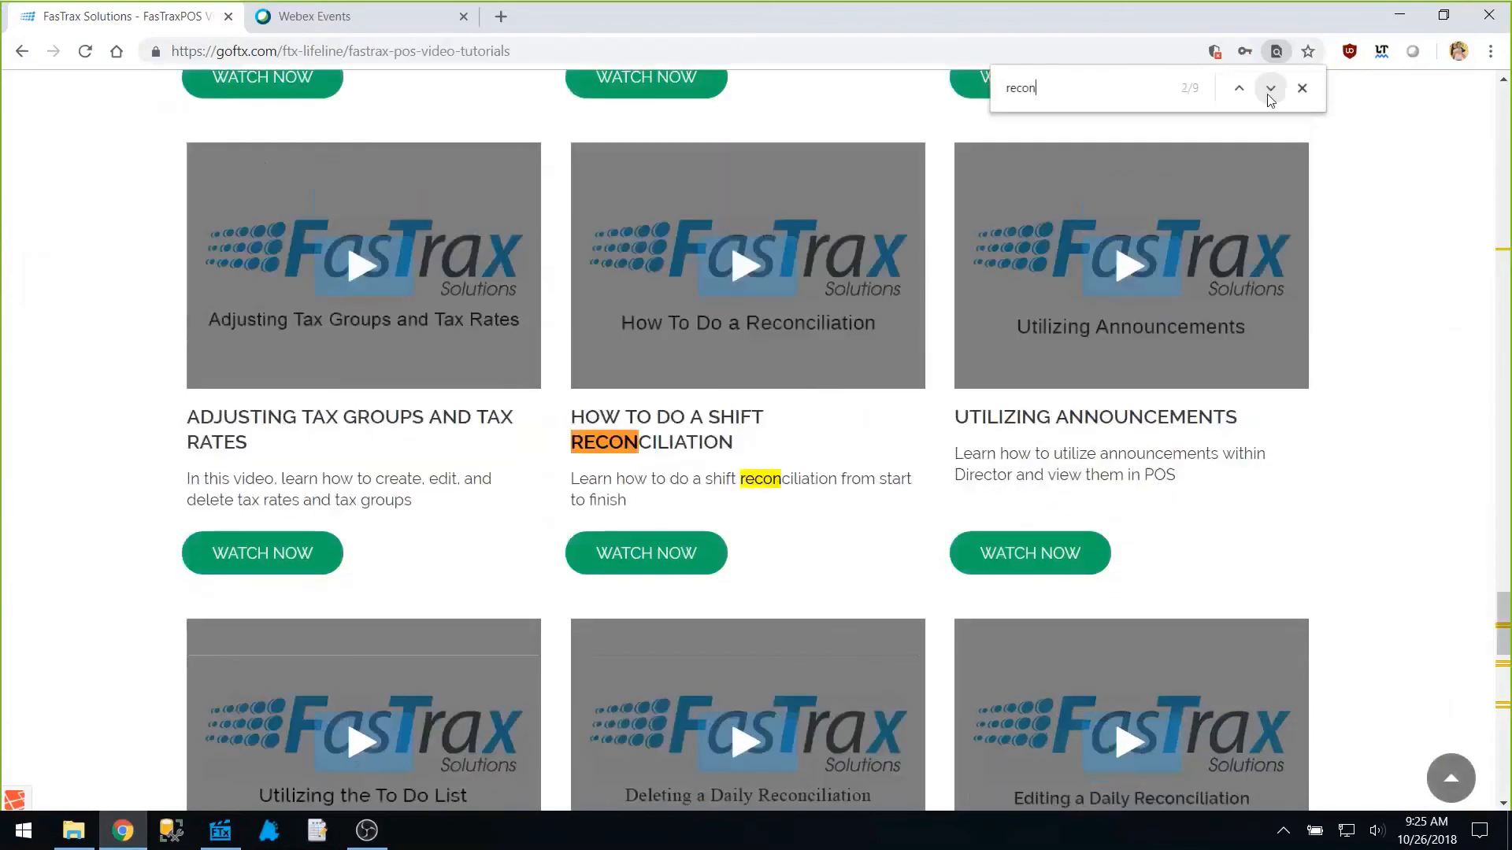
pyautogui.click(1270, 89)
pyautogui.click(1270, 90)
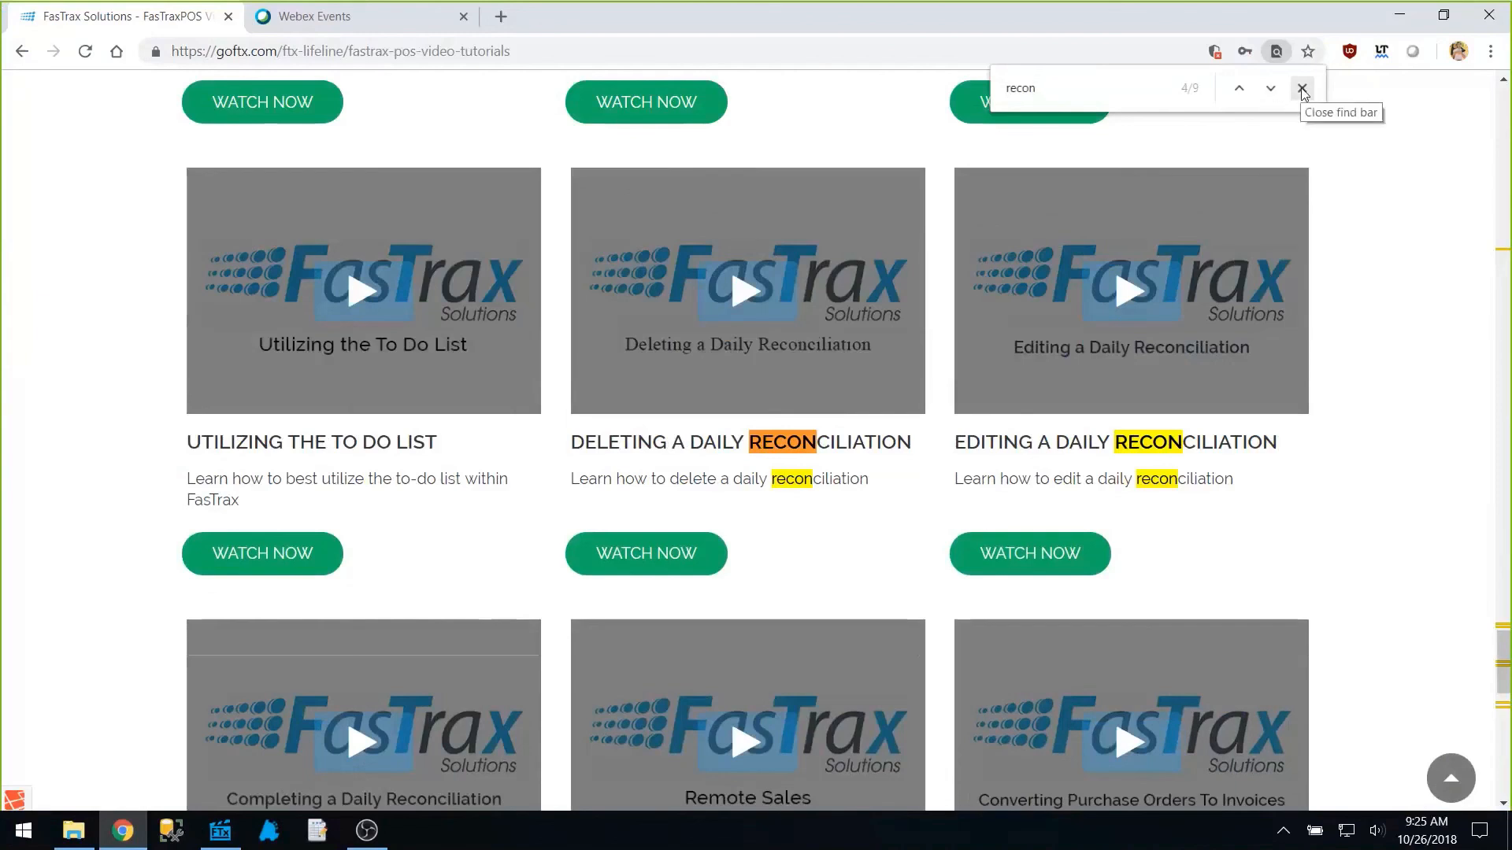
pyautogui.click(1301, 88)
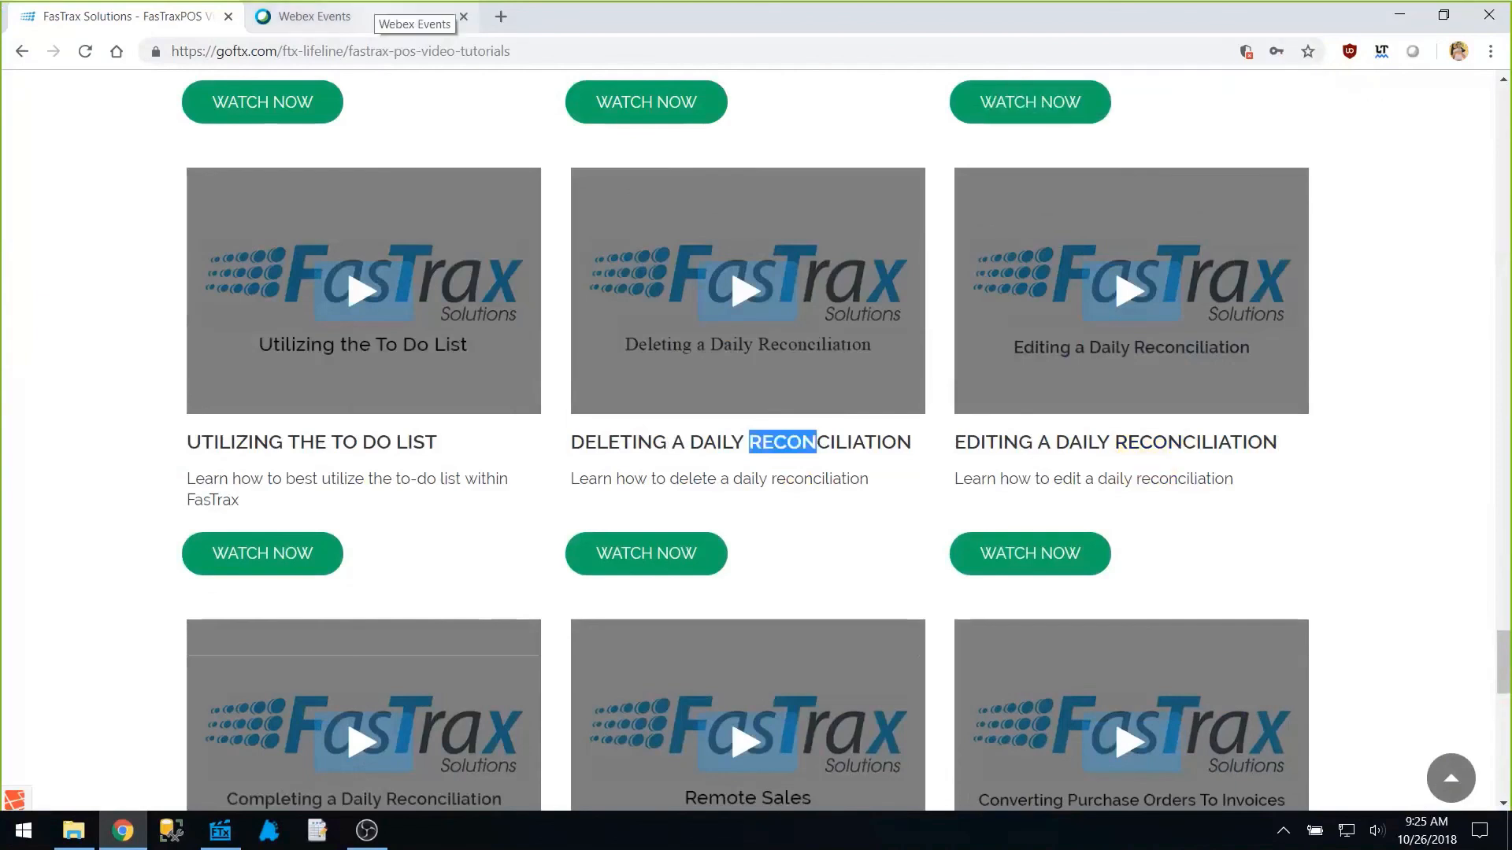